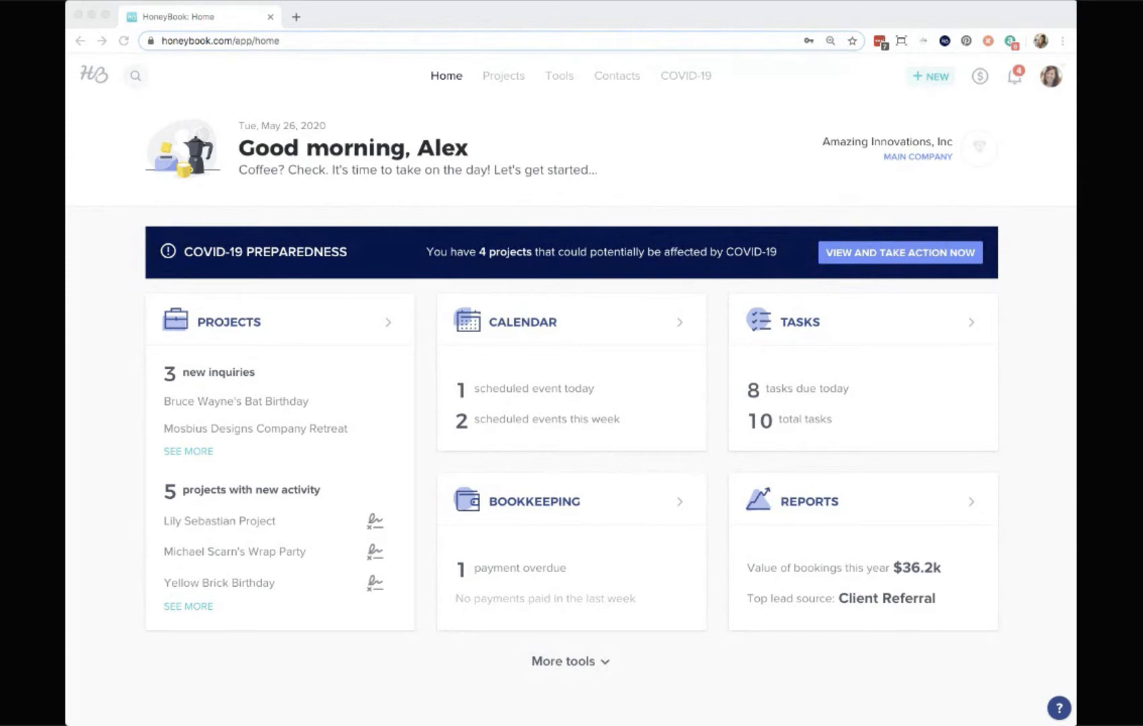
Search the account for "weasl".
click(131, 310)
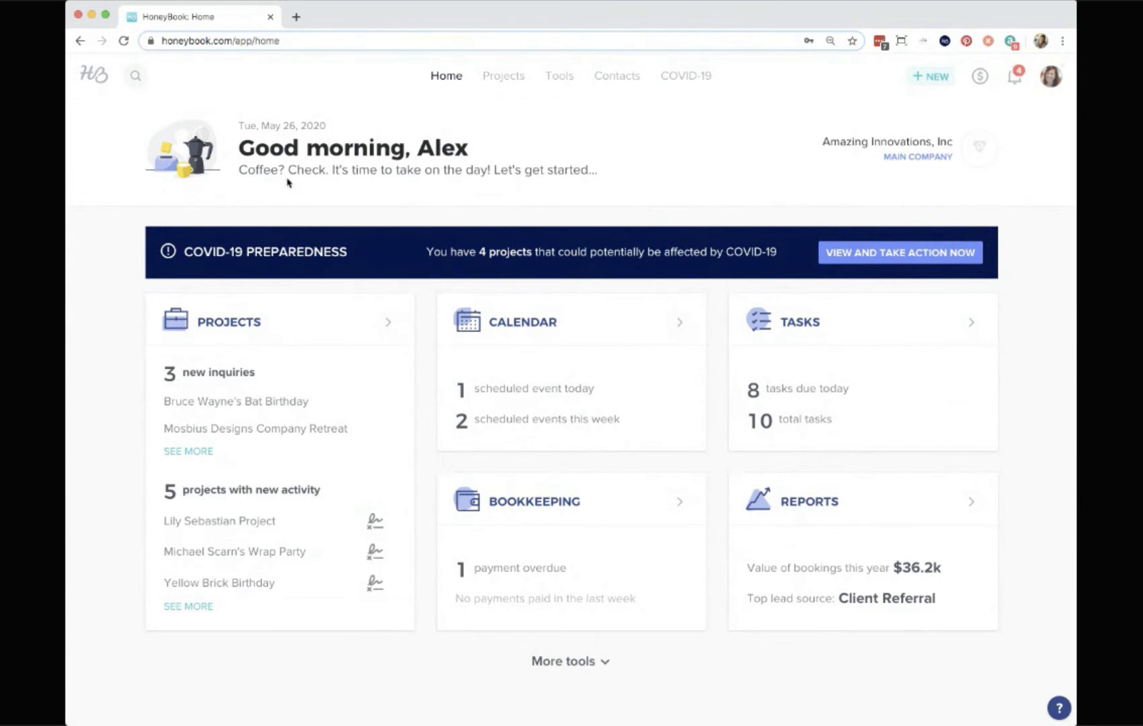
click(135, 79)
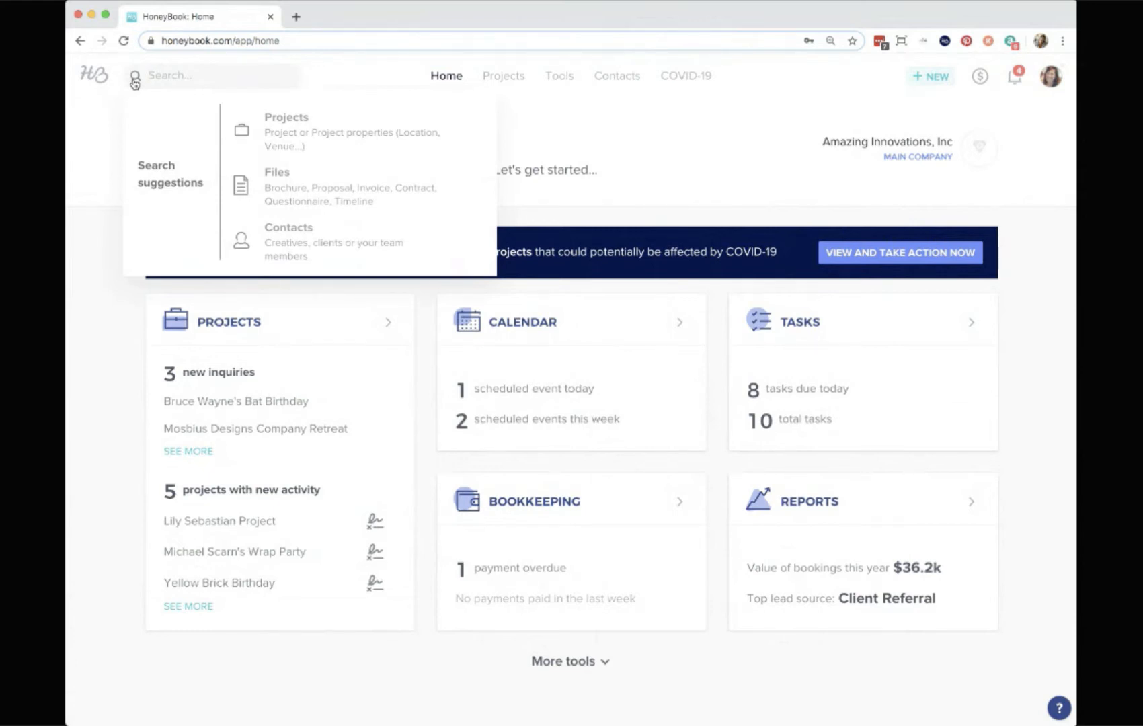
text(weasl)
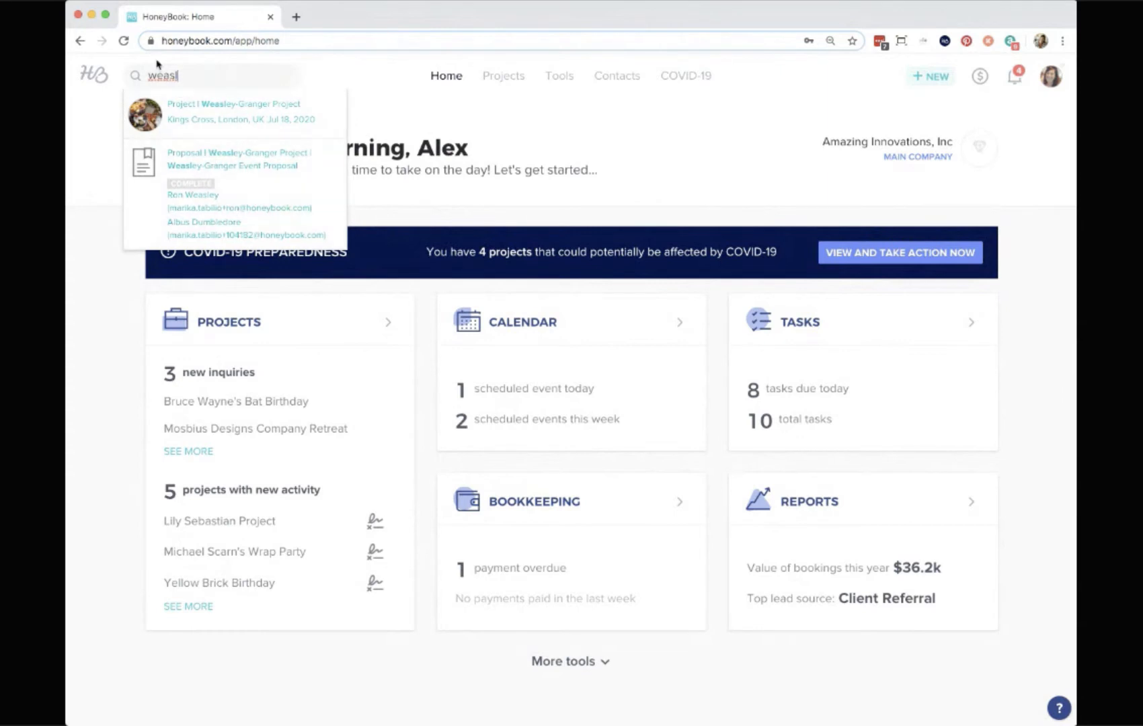
click(568, 185)
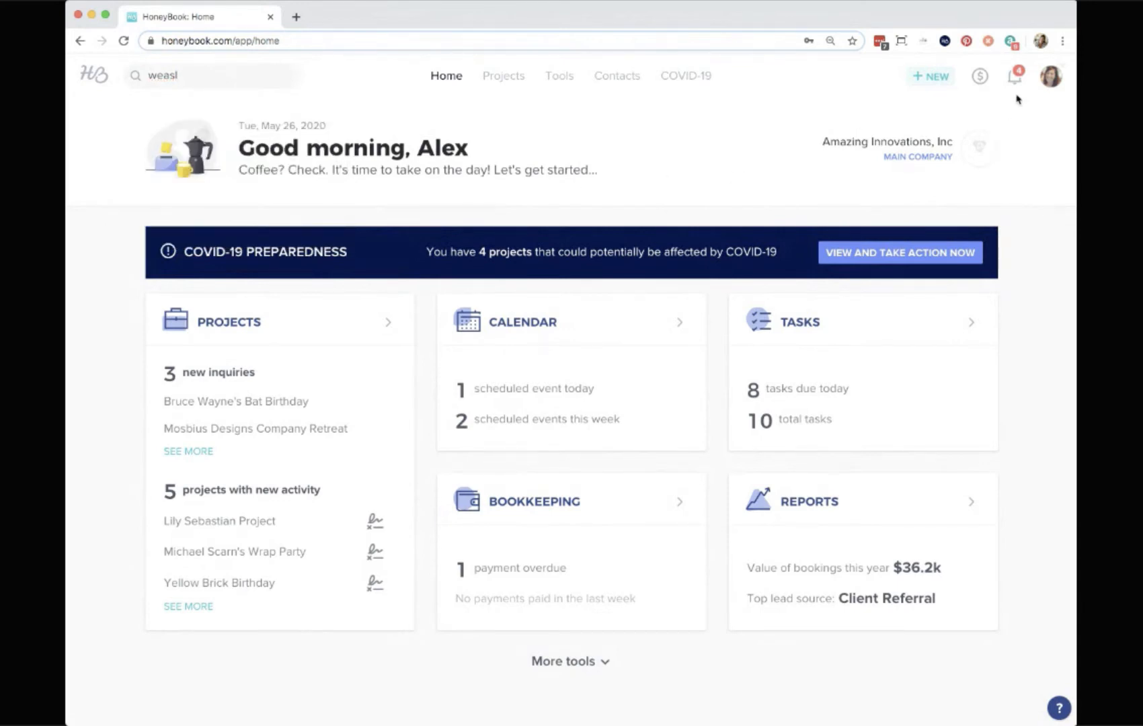
Browse the Contacts page, including its CSV upload screen and the contact filter options.
click(1049, 79)
click(617, 78)
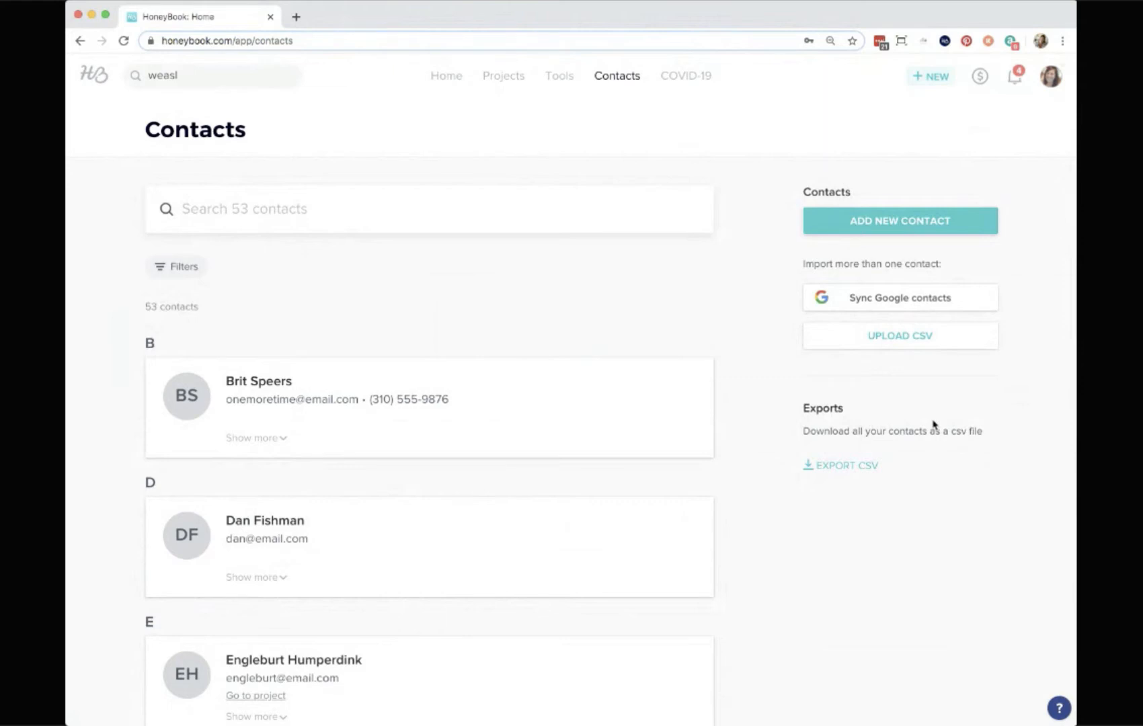
click(897, 340)
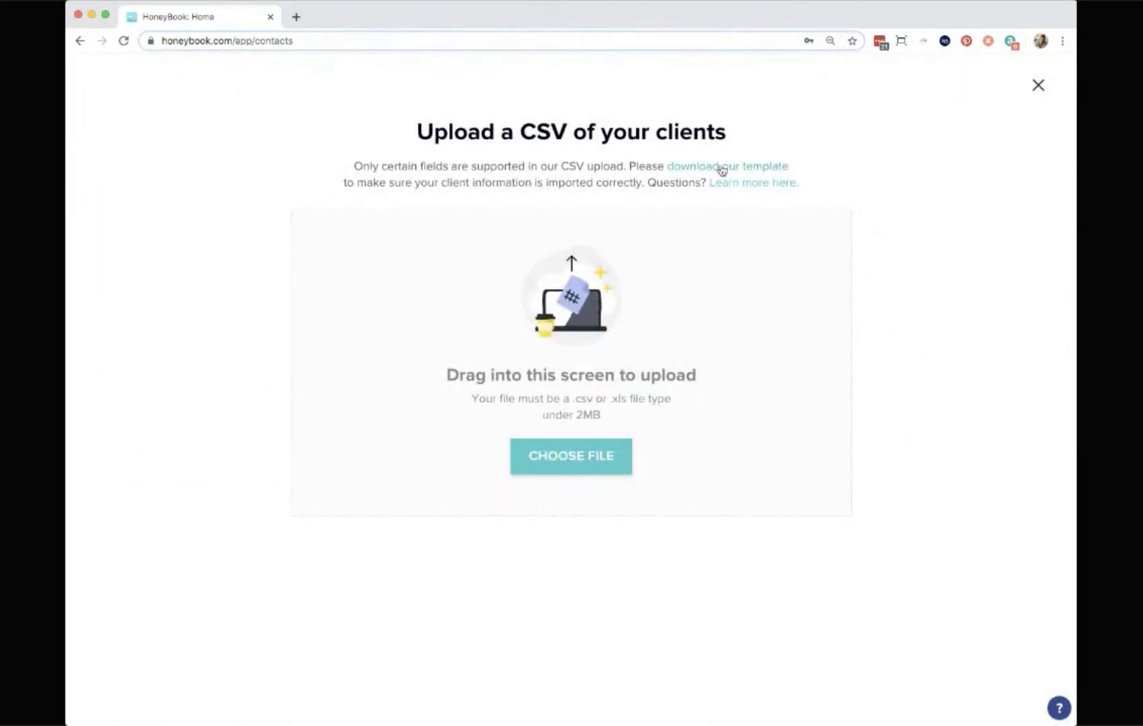
click(1039, 89)
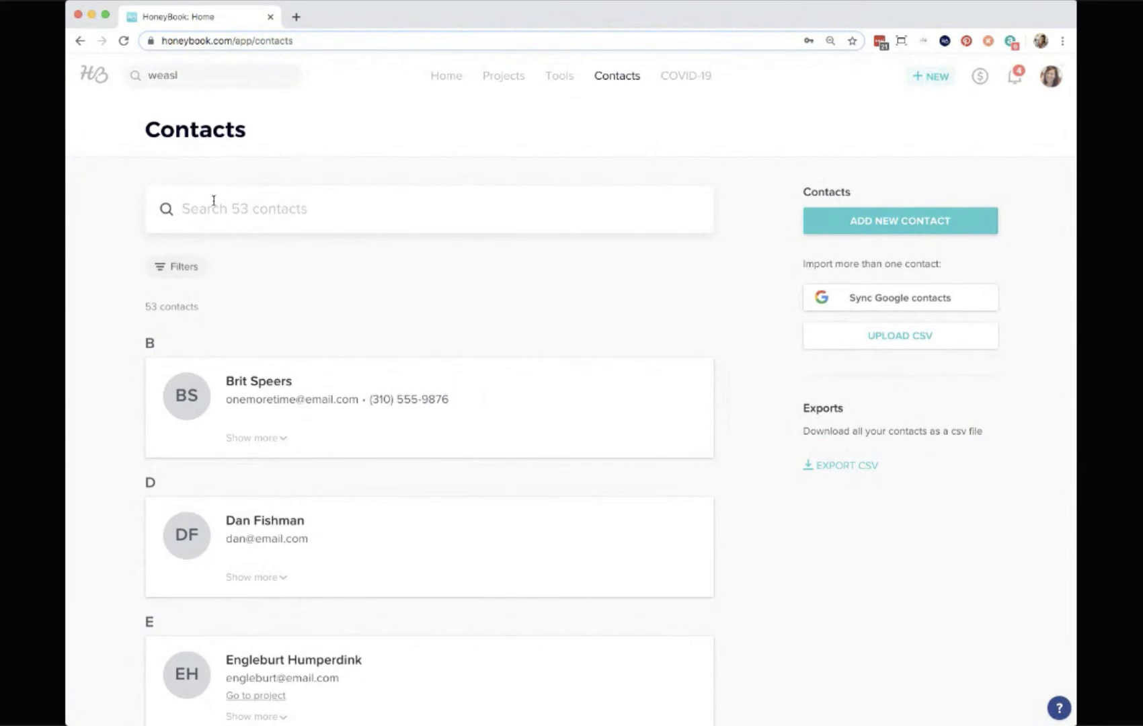
click(176, 267)
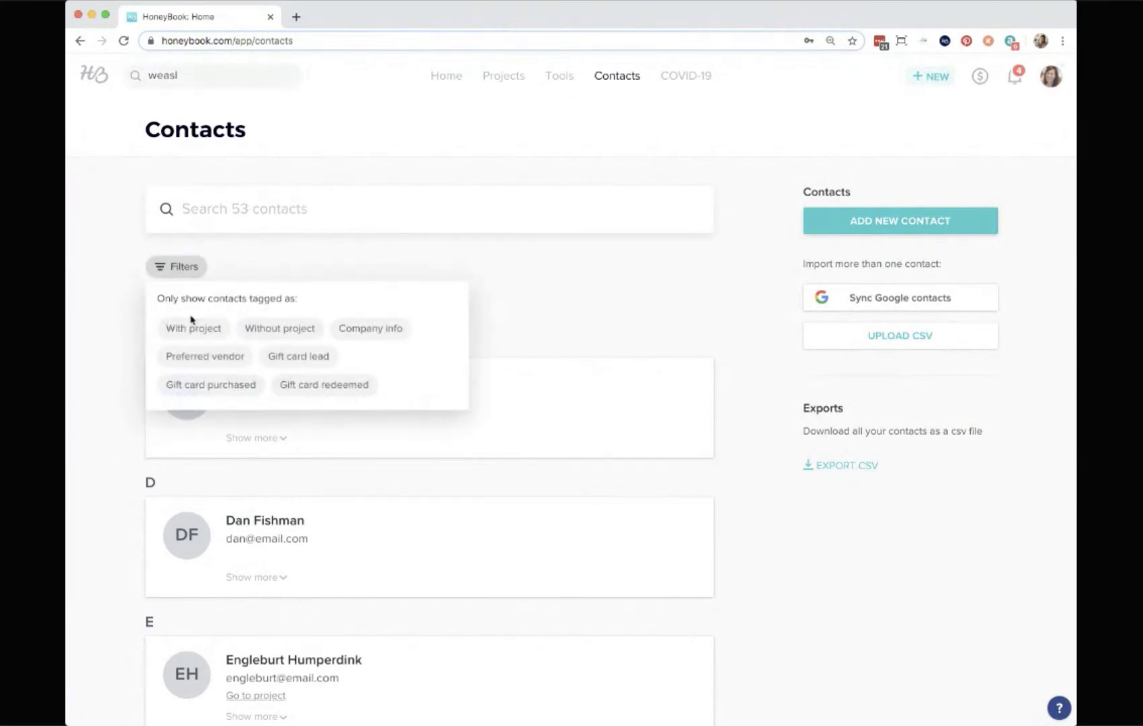
click(507, 323)
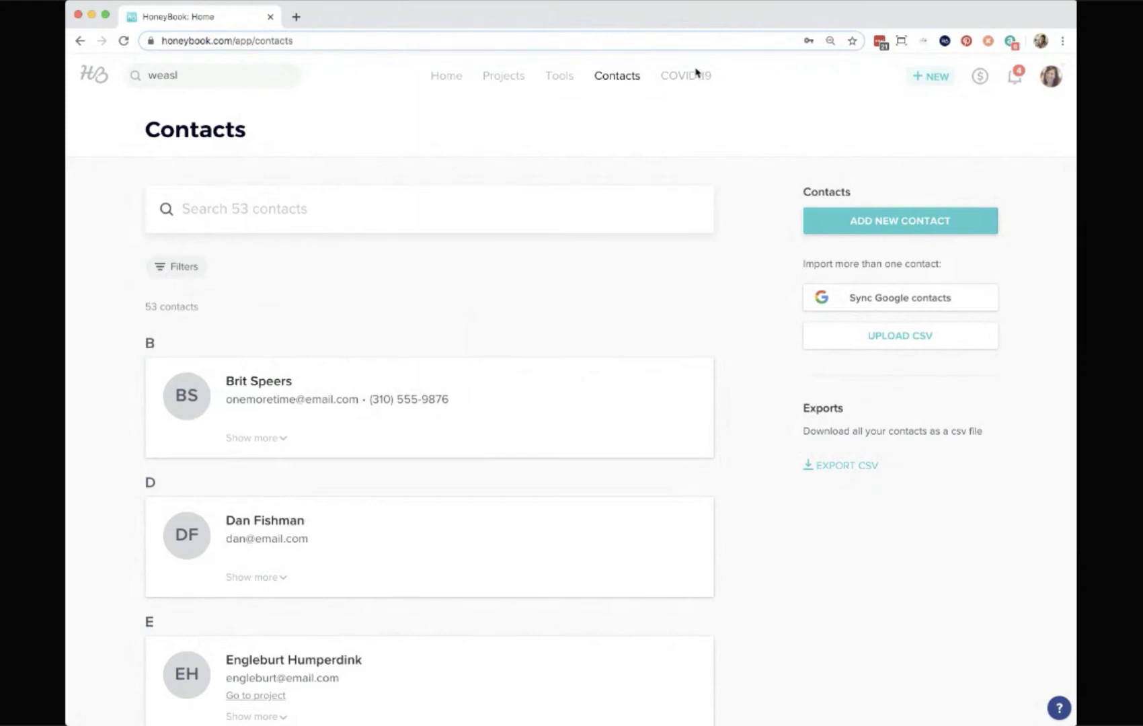
Open the Projects pipeline and show only projects in the Inquiry stage.
click(444, 78)
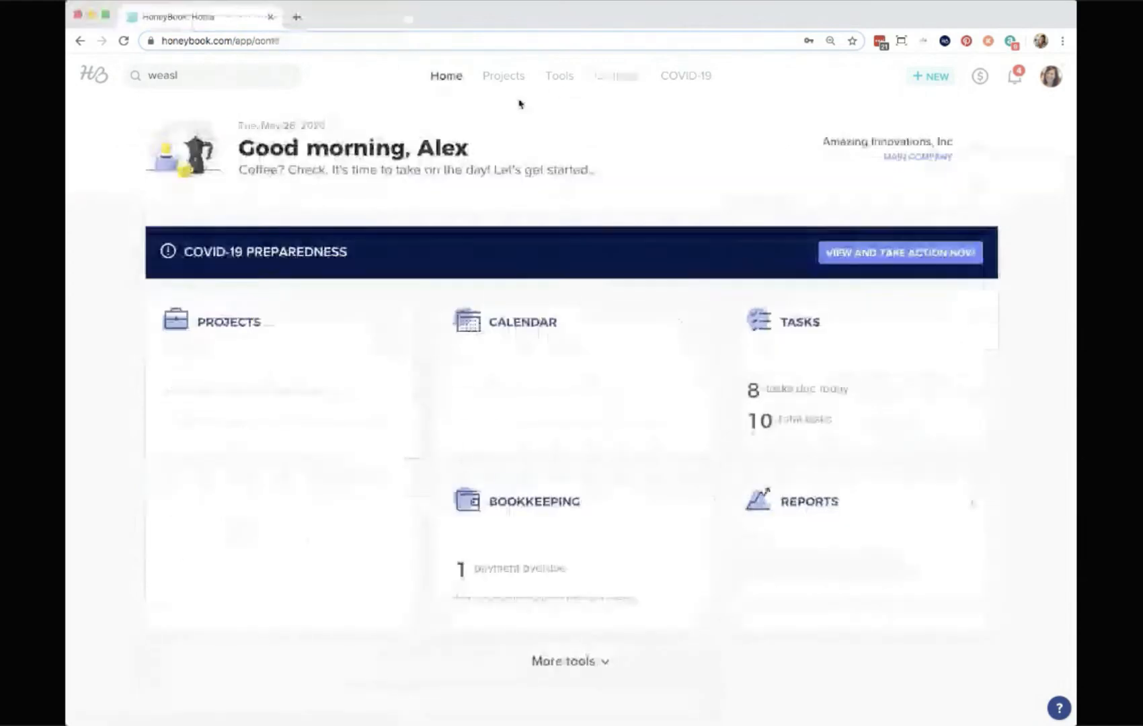
mouse_move(558, 86)
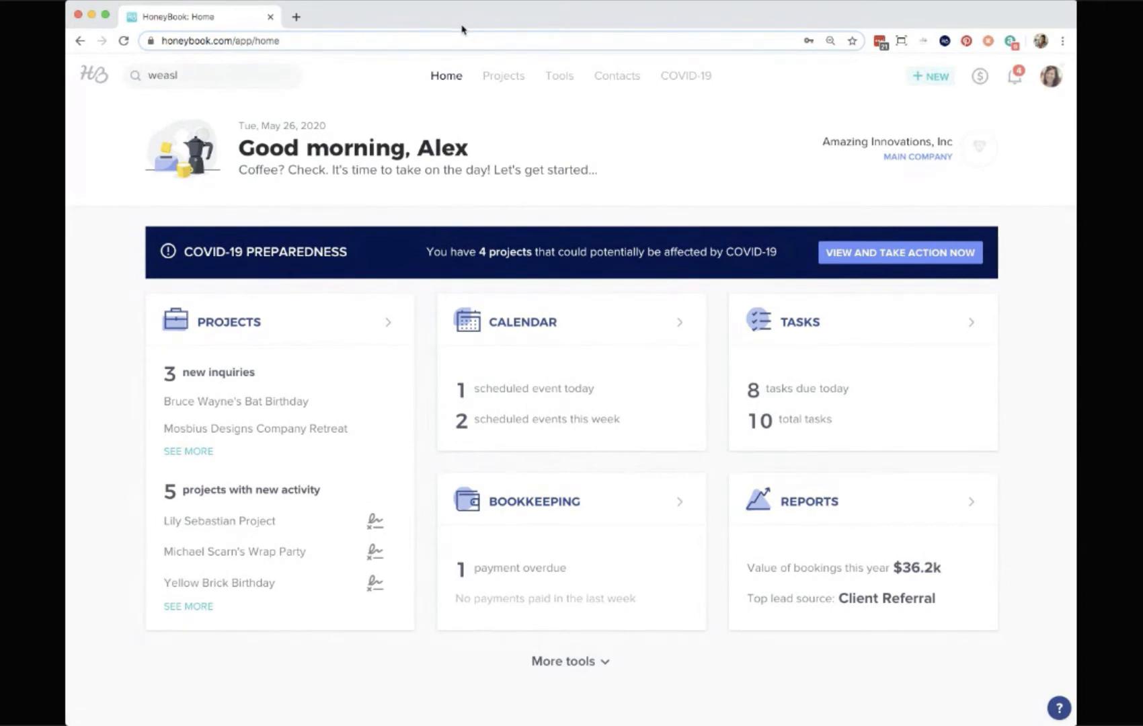
click(504, 79)
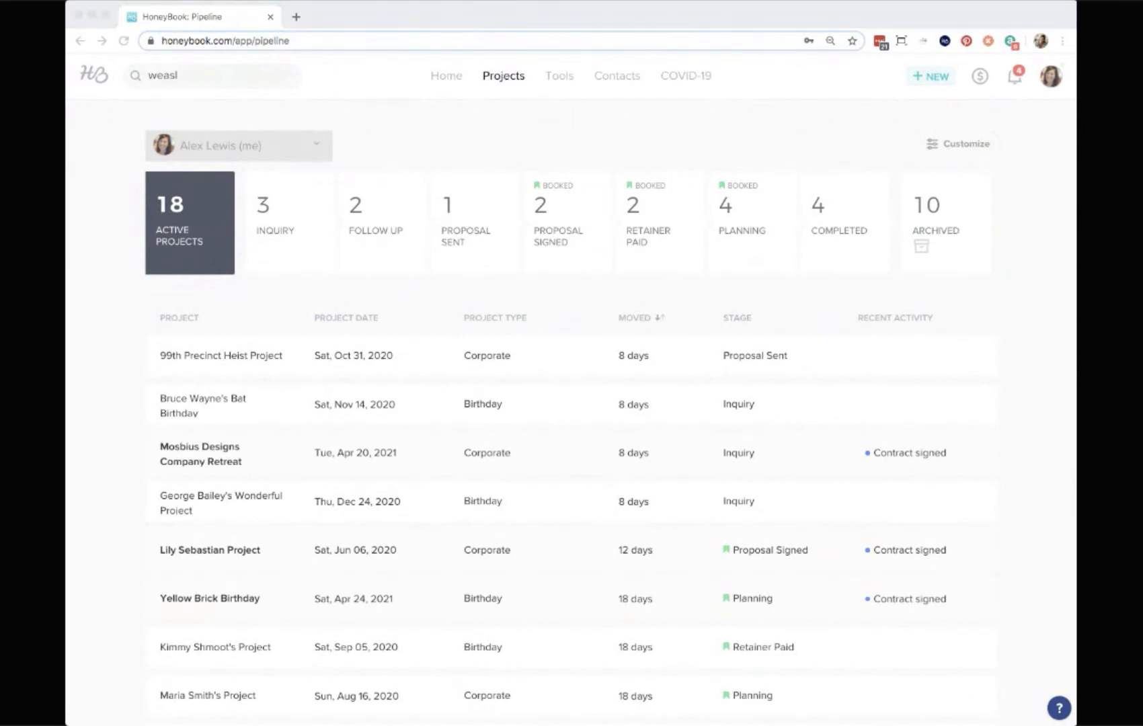
click(650, 20)
click(437, 125)
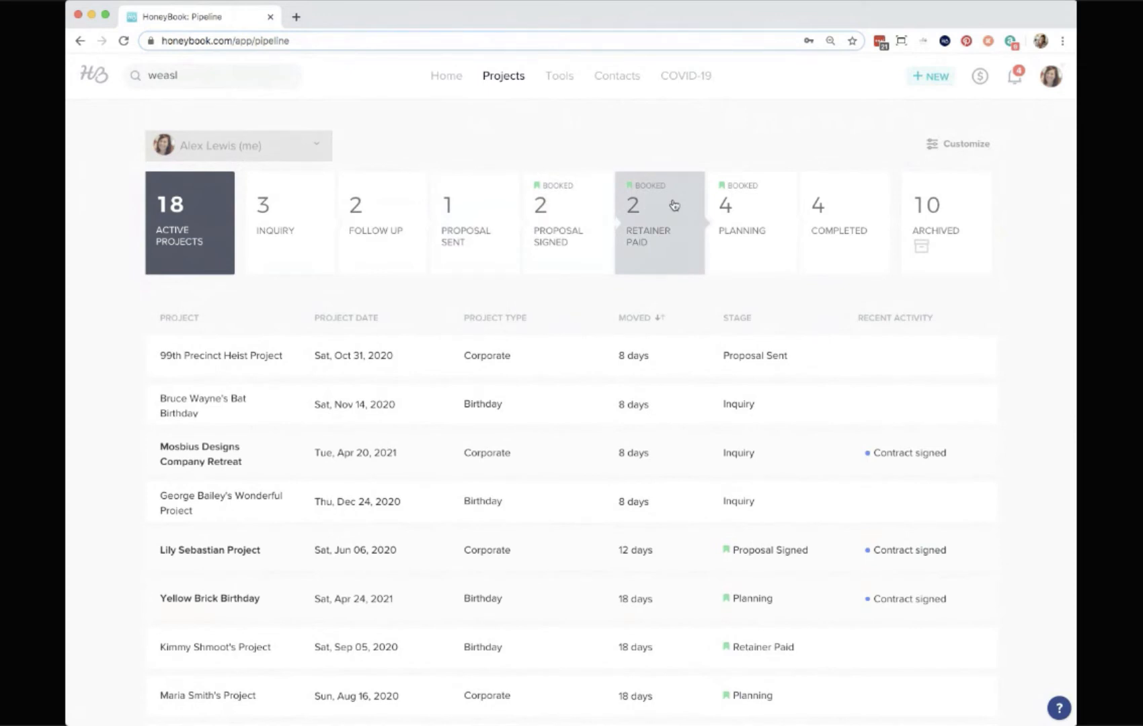
click(271, 212)
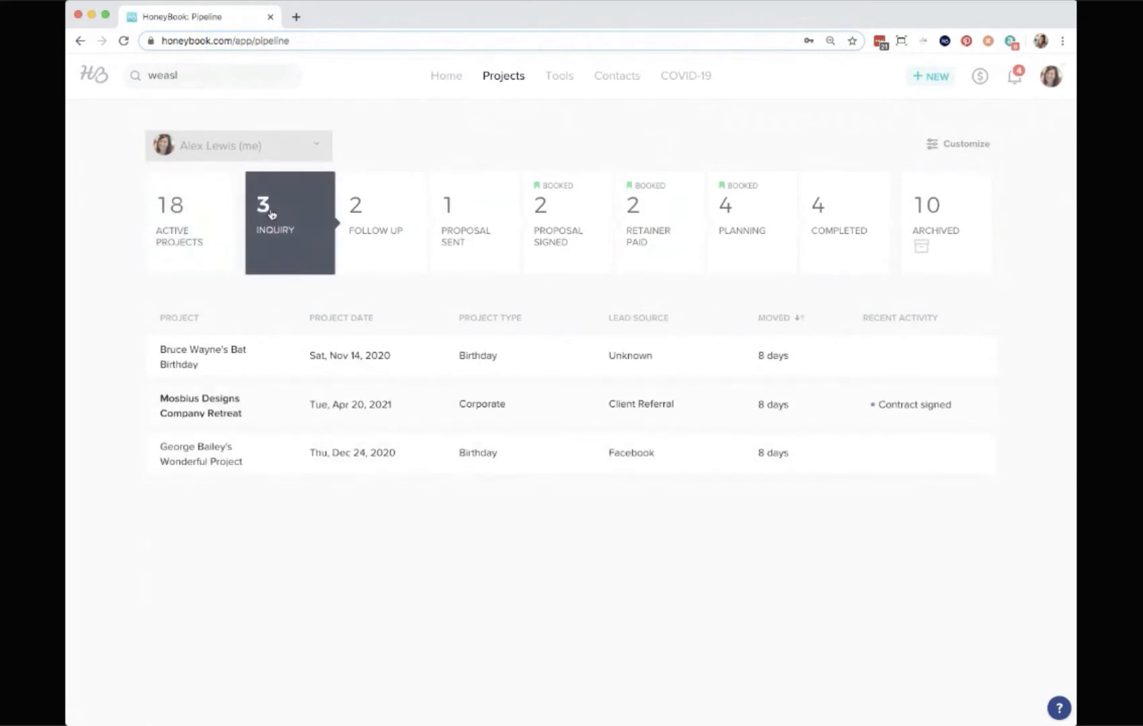
Customize the project pipeline by adding a stage named Meeting after Follow Up and saving.
mouse_move(232, 357)
click(961, 147)
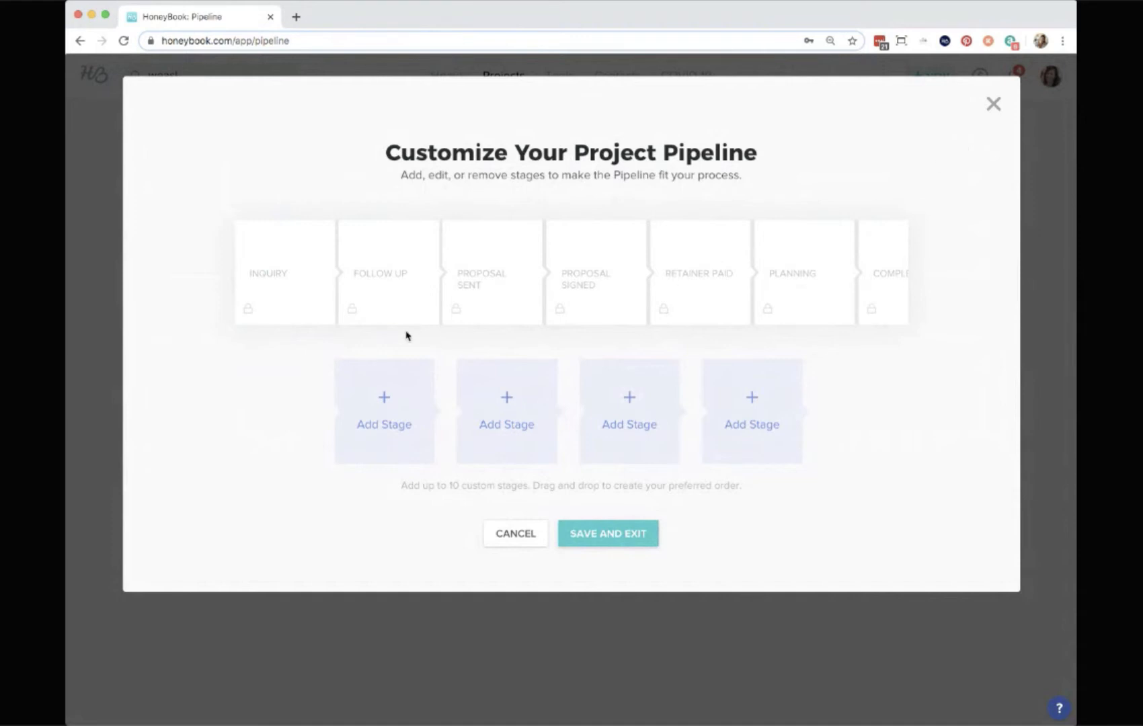
mouse_move(353, 318)
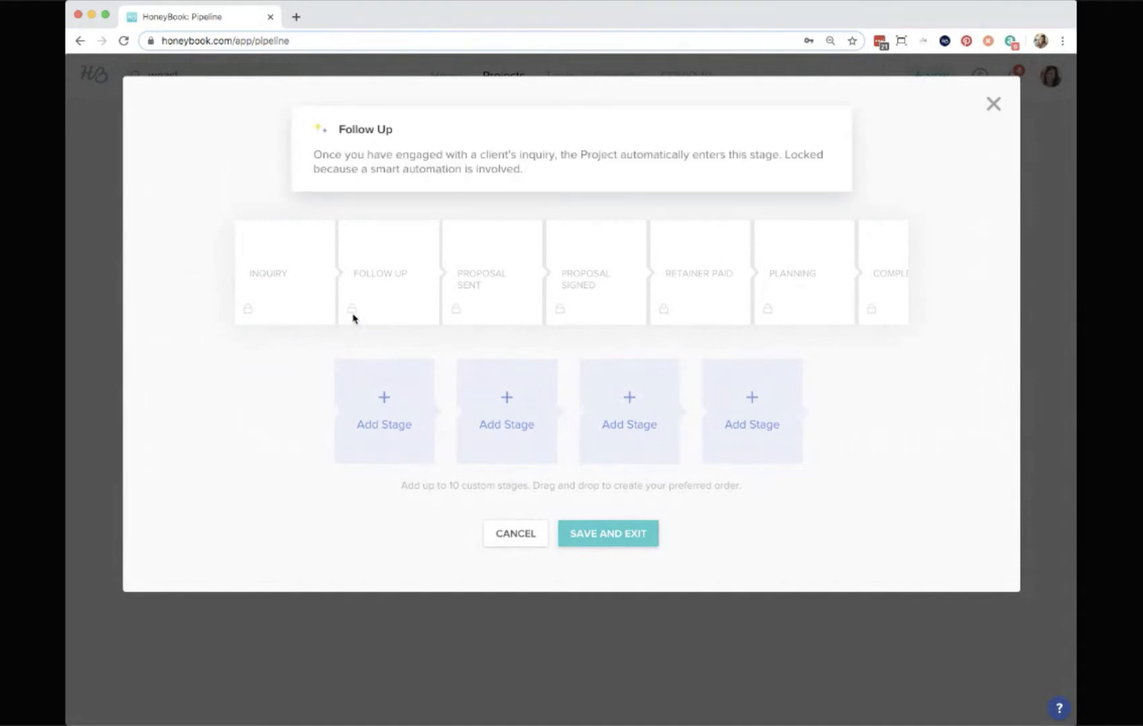
mouse_move(462, 314)
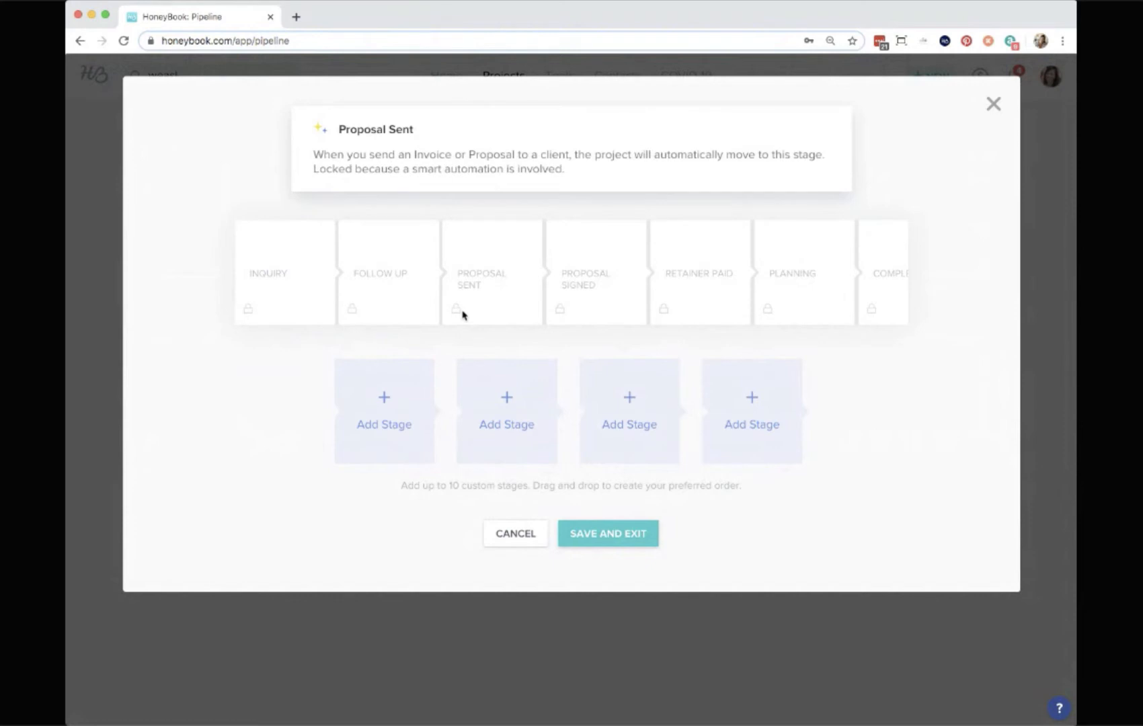
scroll(463, 315, right, 3)
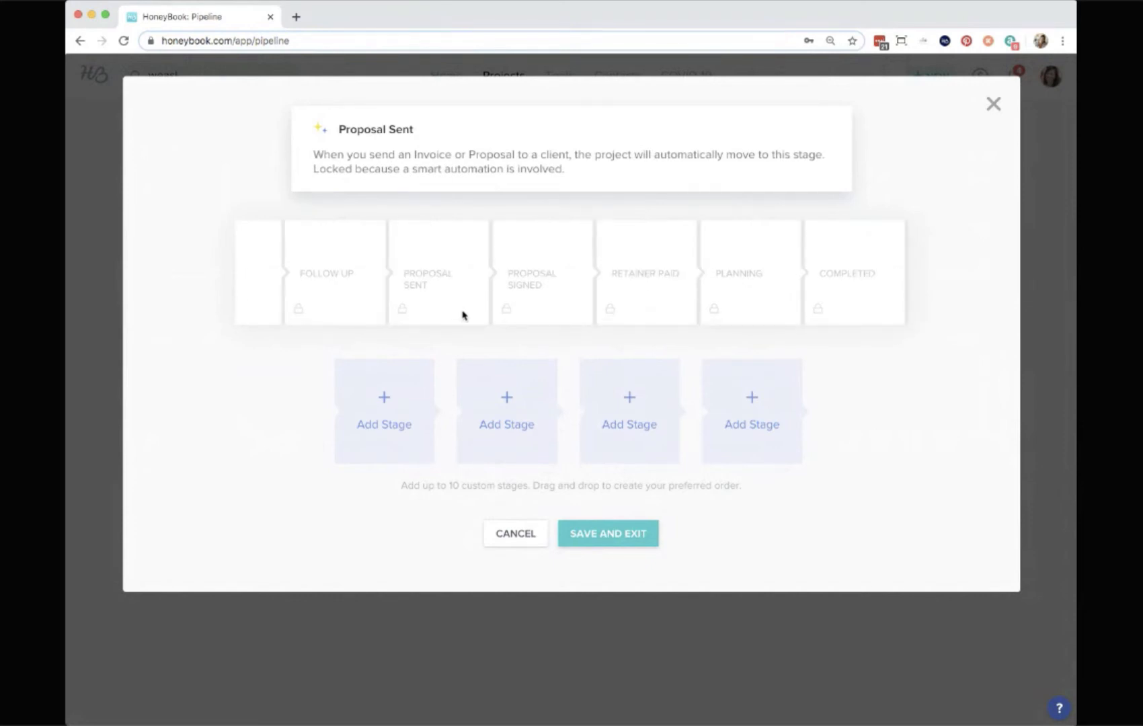
scroll(463, 314, left, 3)
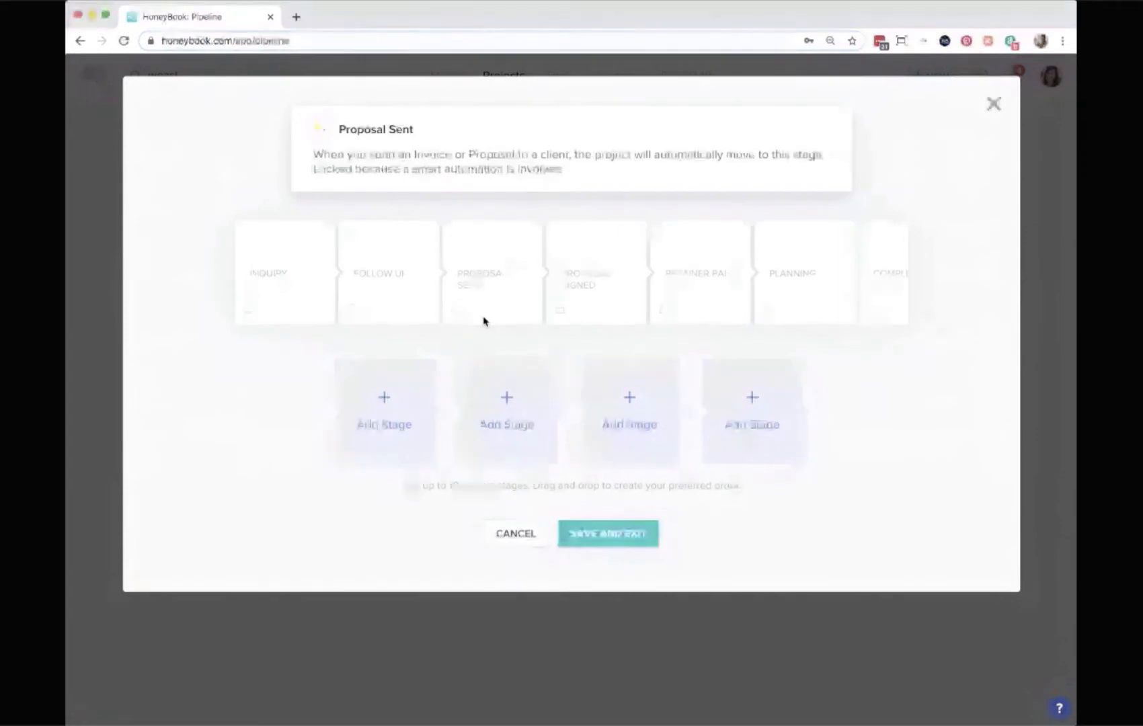
mouse_move(383, 285)
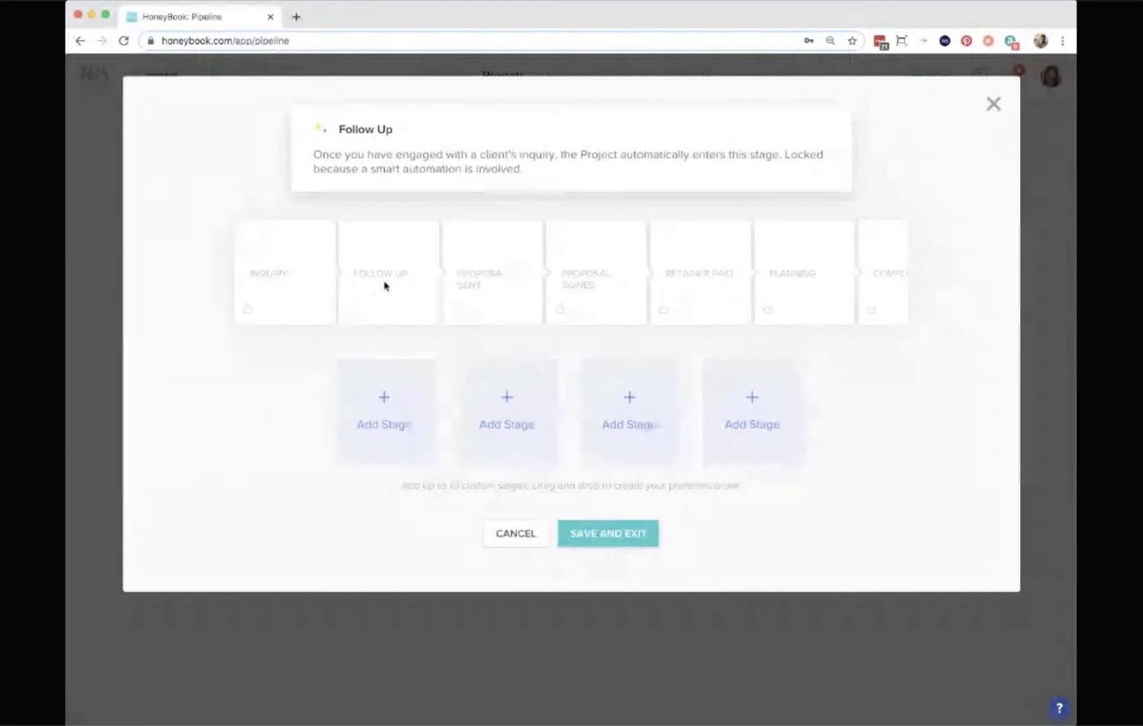
click(387, 402)
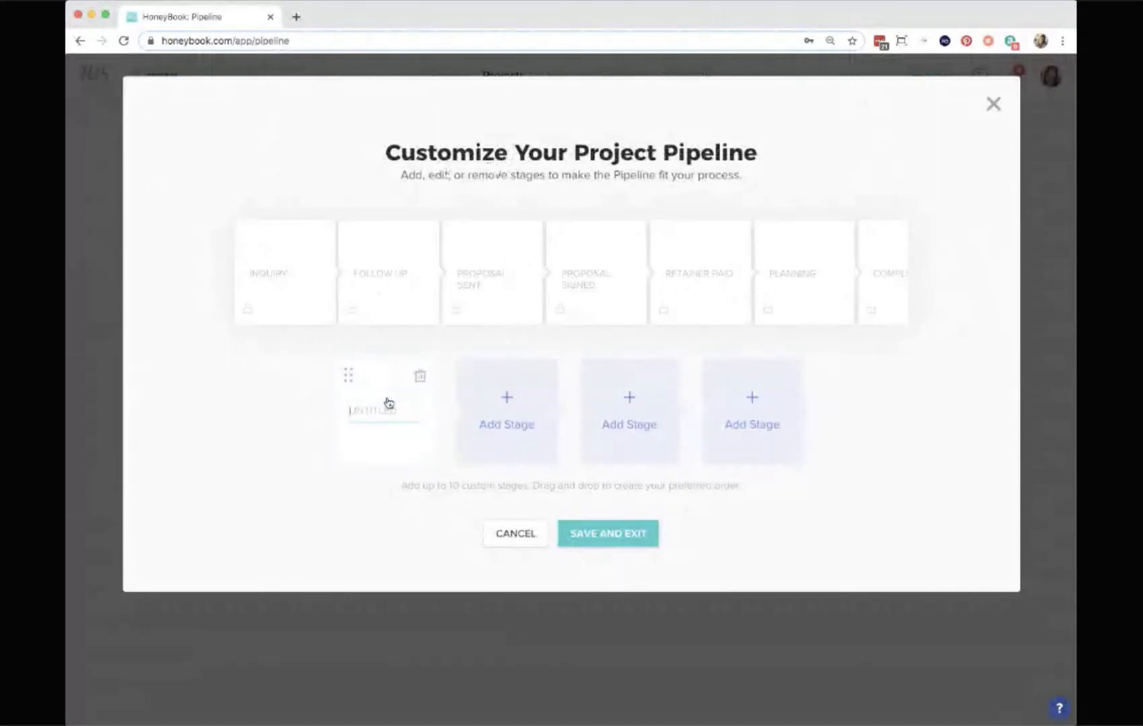
text(Meeting)
drag(349, 376, 468, 253)
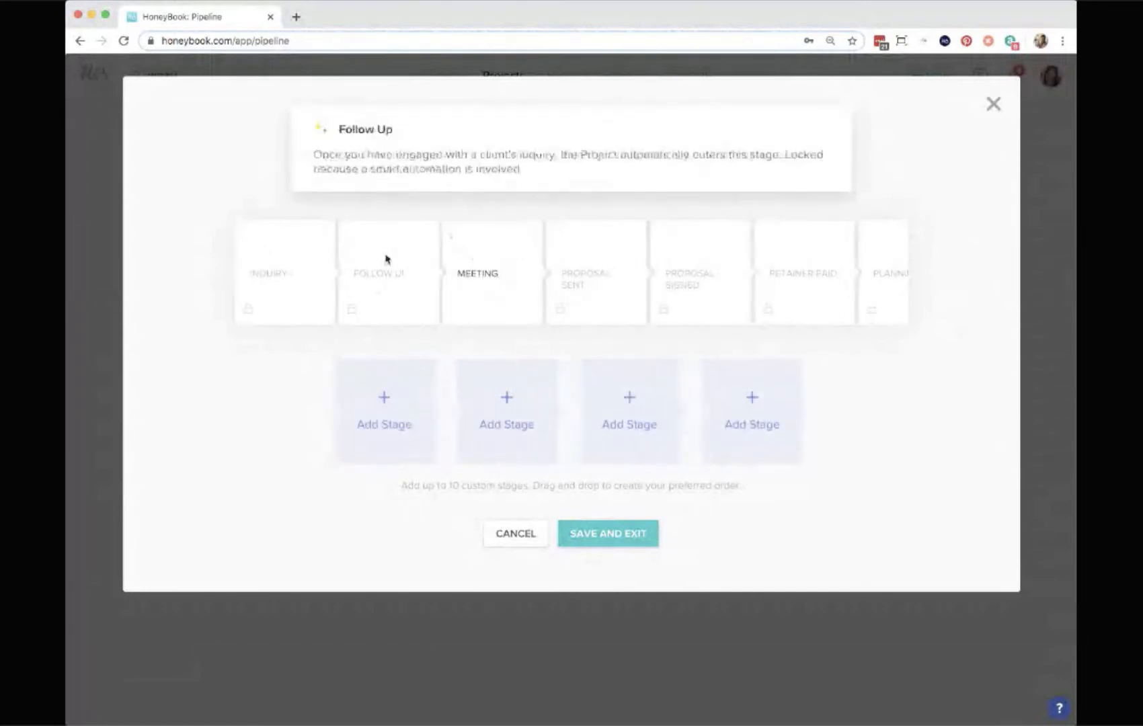
click(619, 543)
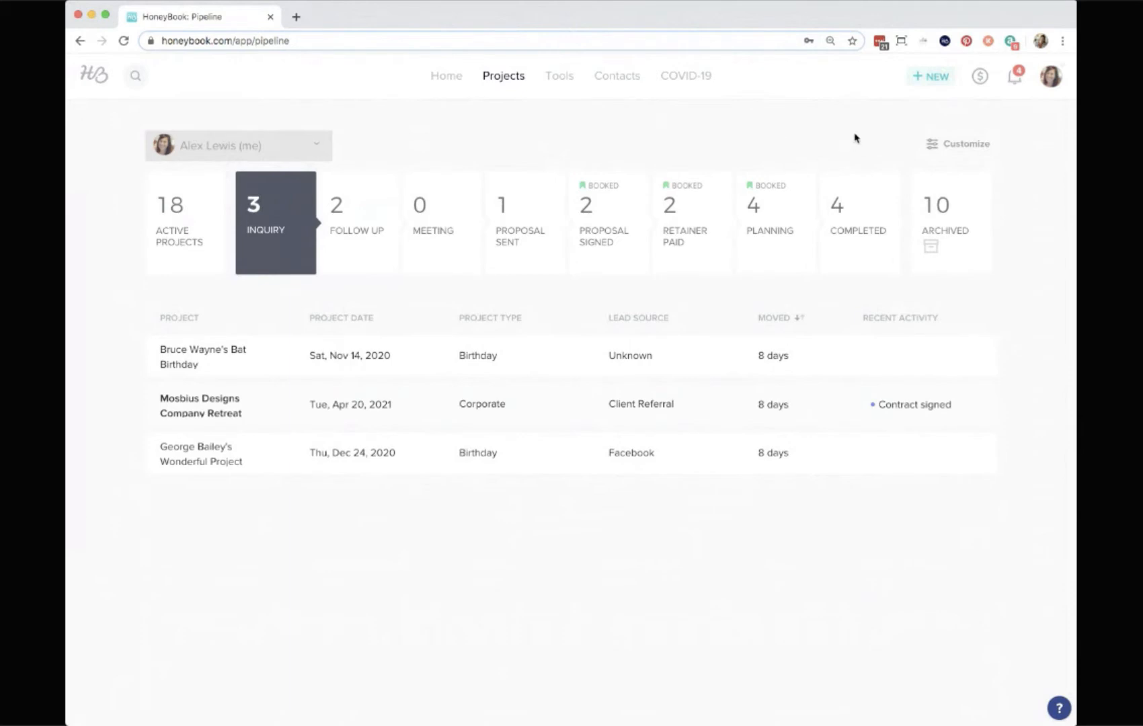
Start a new project named Harvest Festival.
click(940, 79)
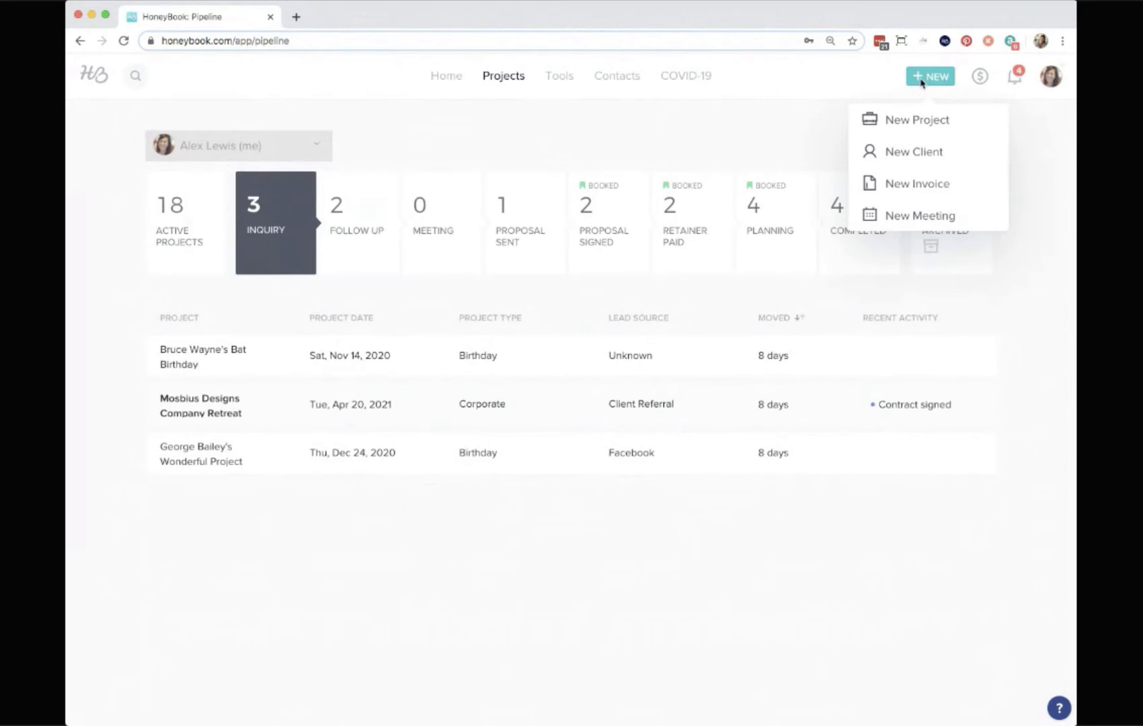
click(912, 121)
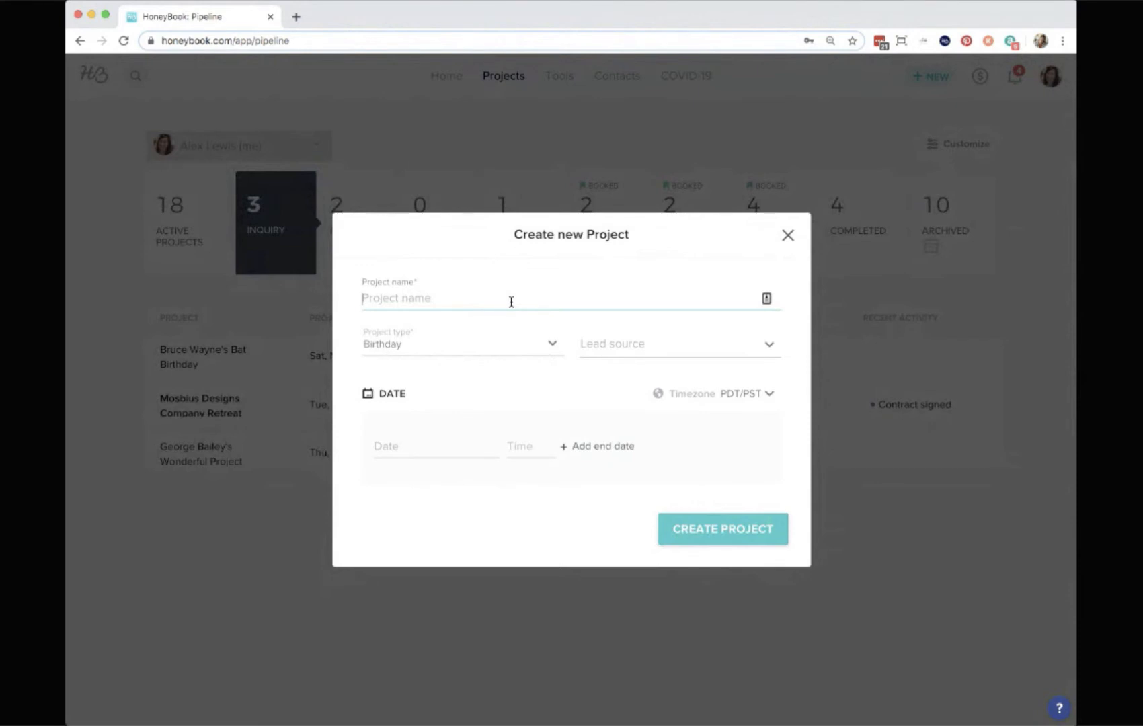
text(harvest Festical)
key(BackSpace)
key(BackSpace)
key(BackSpace)
text(val)
click(368, 297)
key(BackSpace)
text(H)
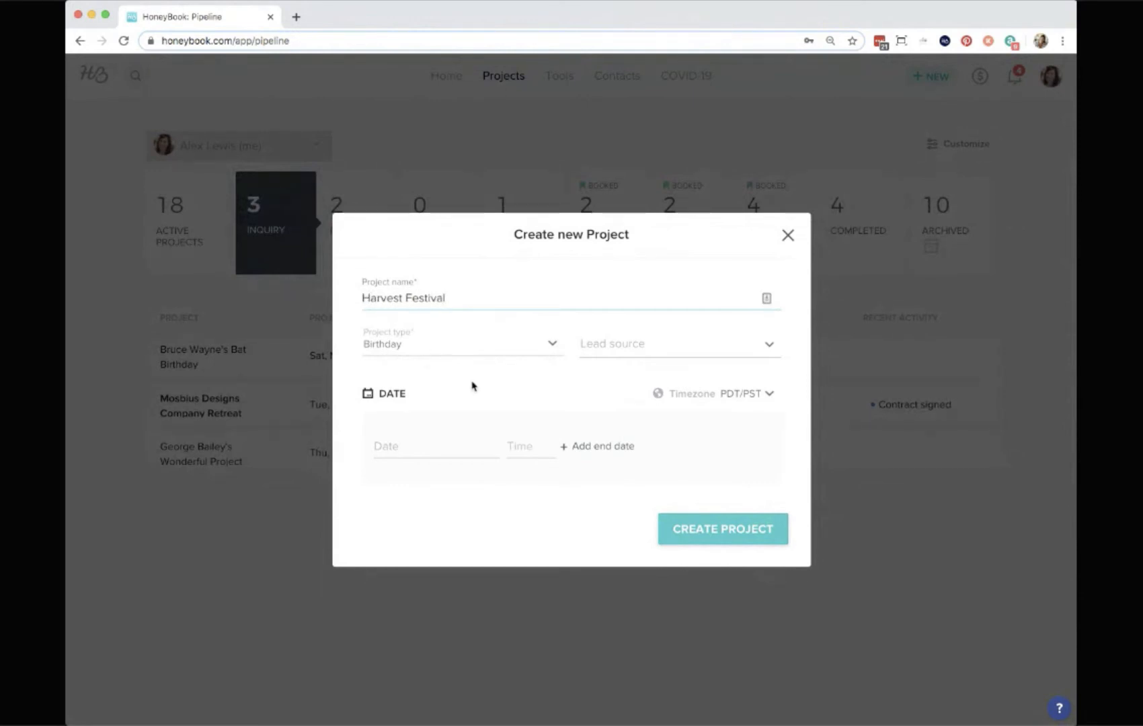
Set the new project's type to Corporate and its lead source to Instagram.
click(525, 354)
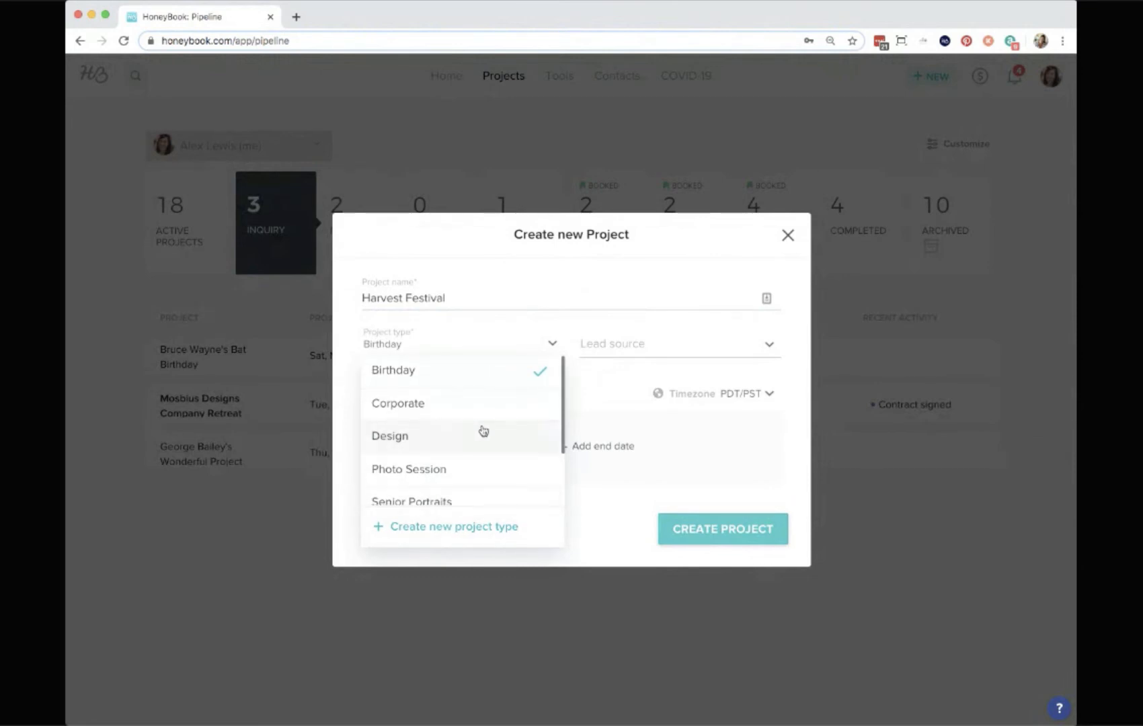
scroll(481, 431, down, 2)
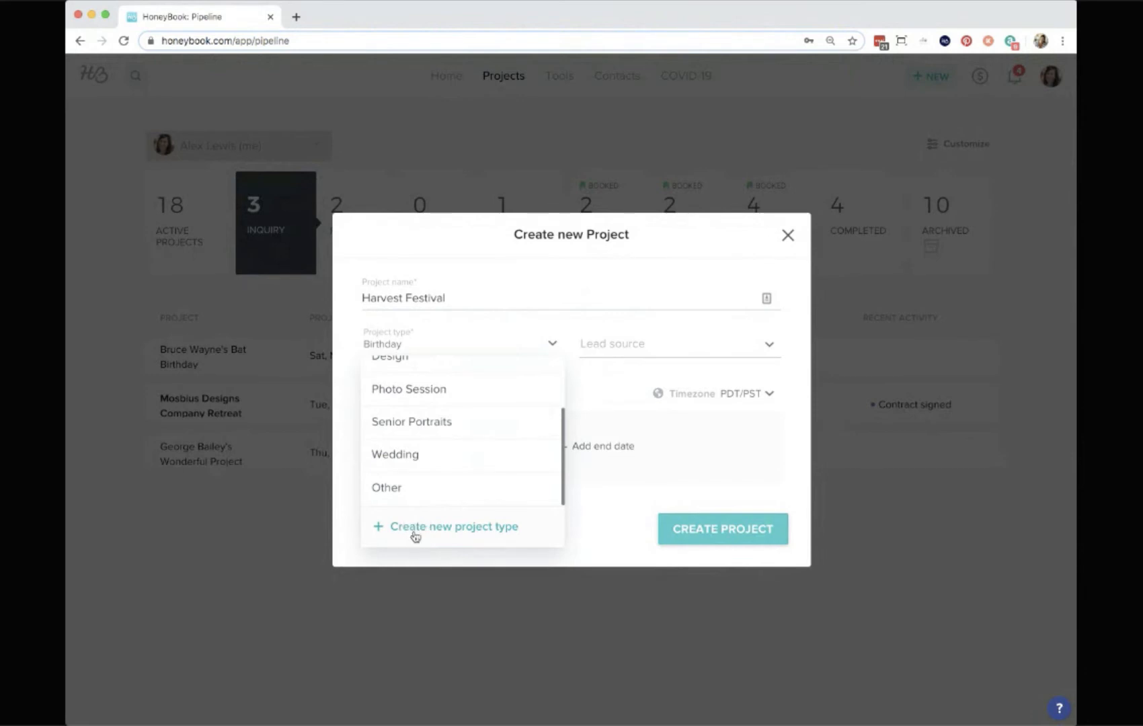
scroll(498, 439, up, 3)
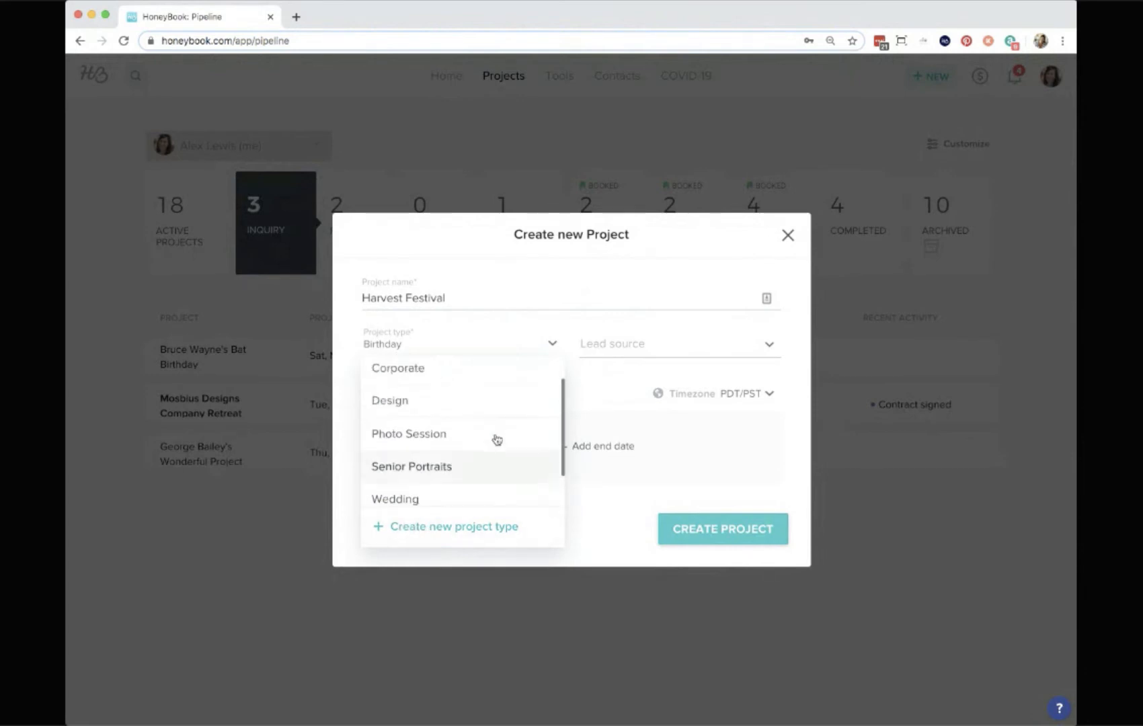
click(463, 409)
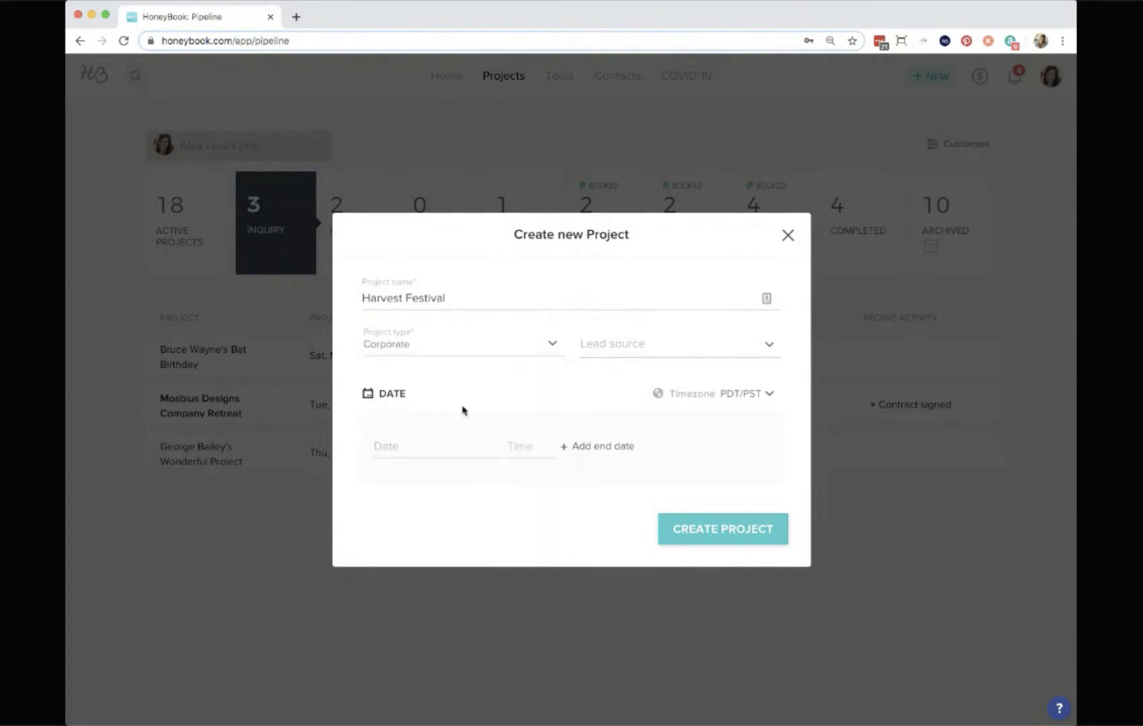
click(664, 354)
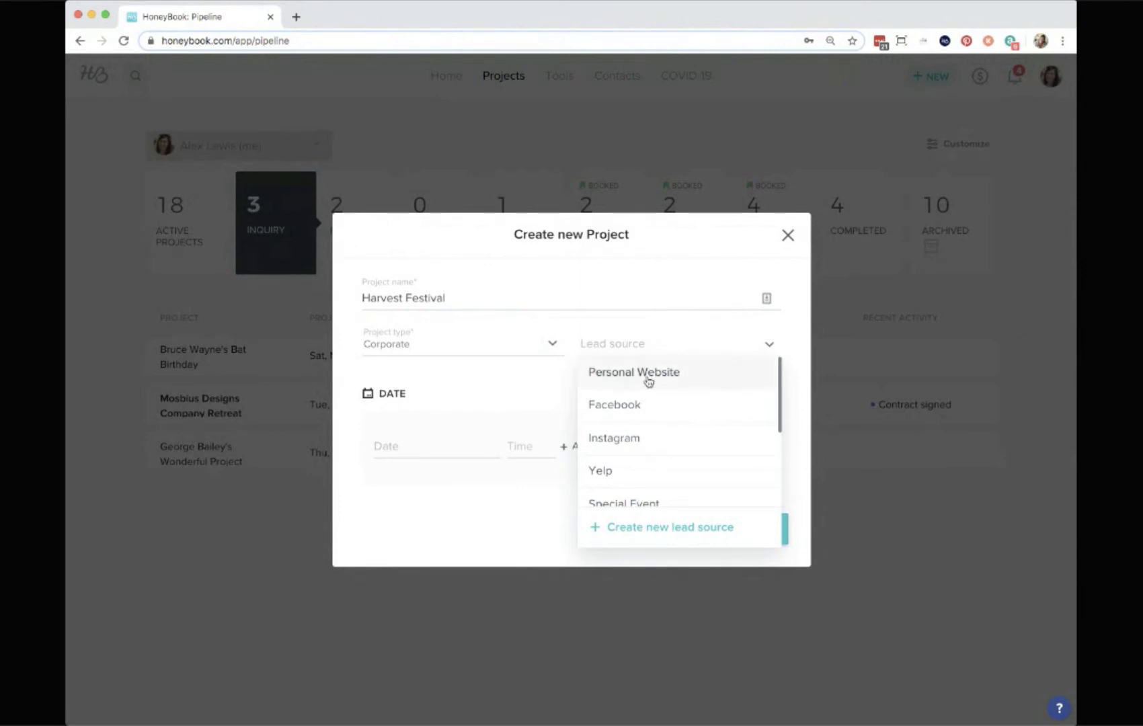
scroll(647, 380, down, 2)
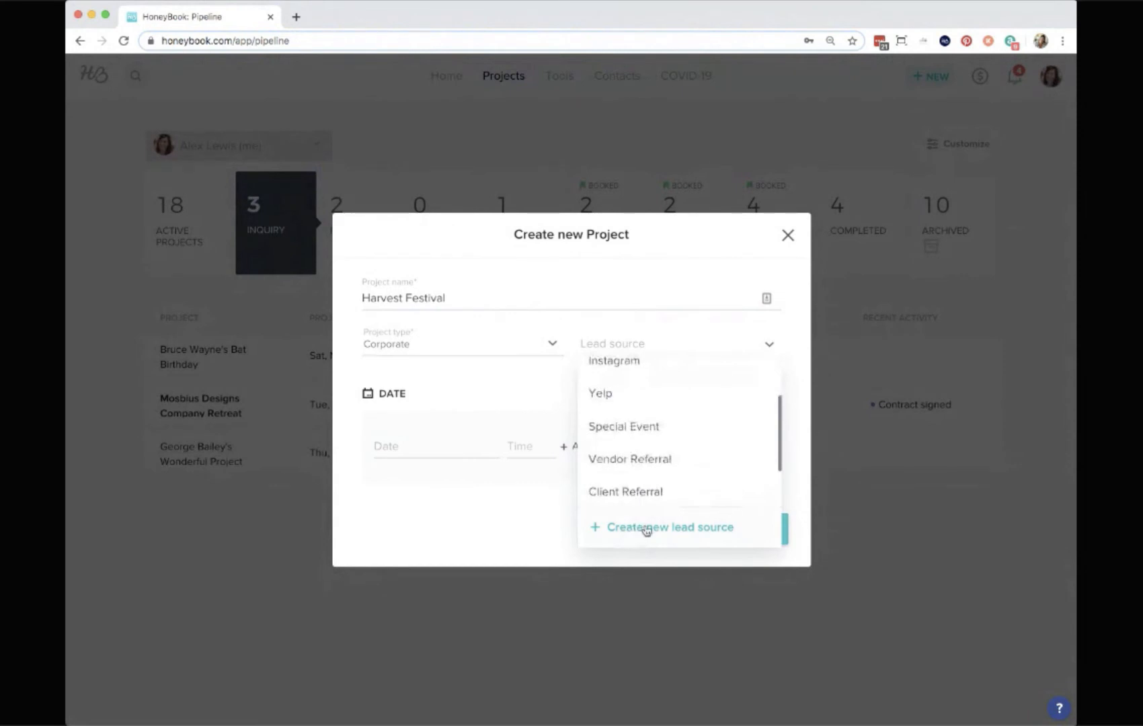
scroll(669, 466, up, 2)
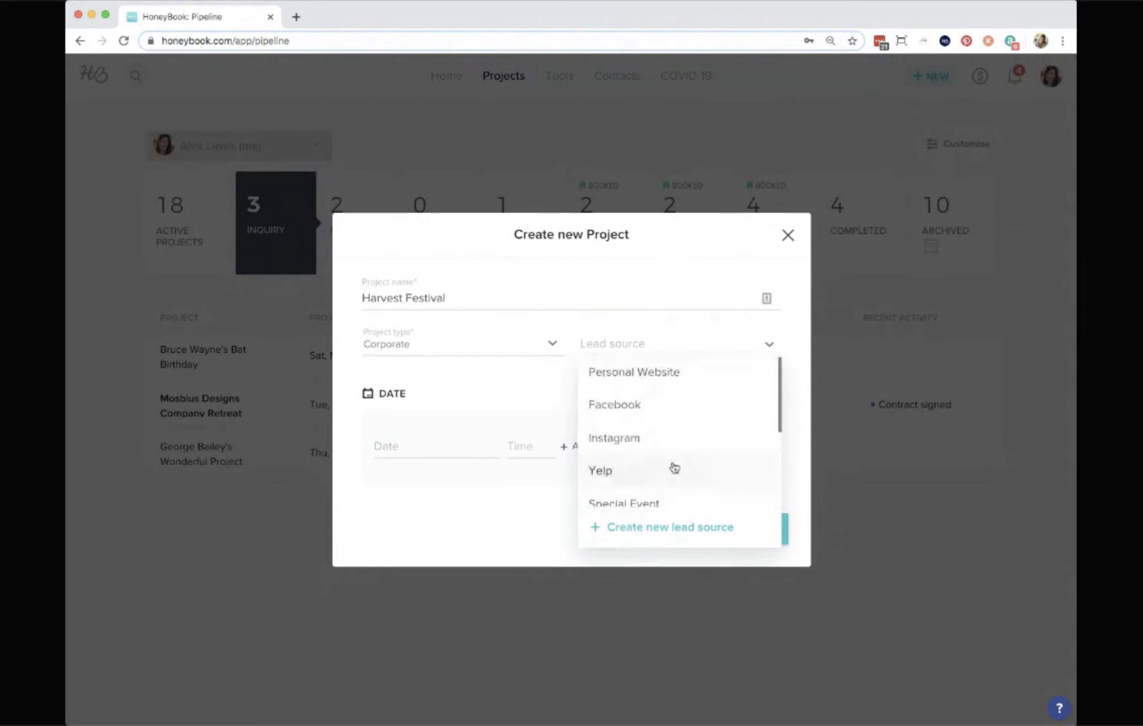
click(643, 438)
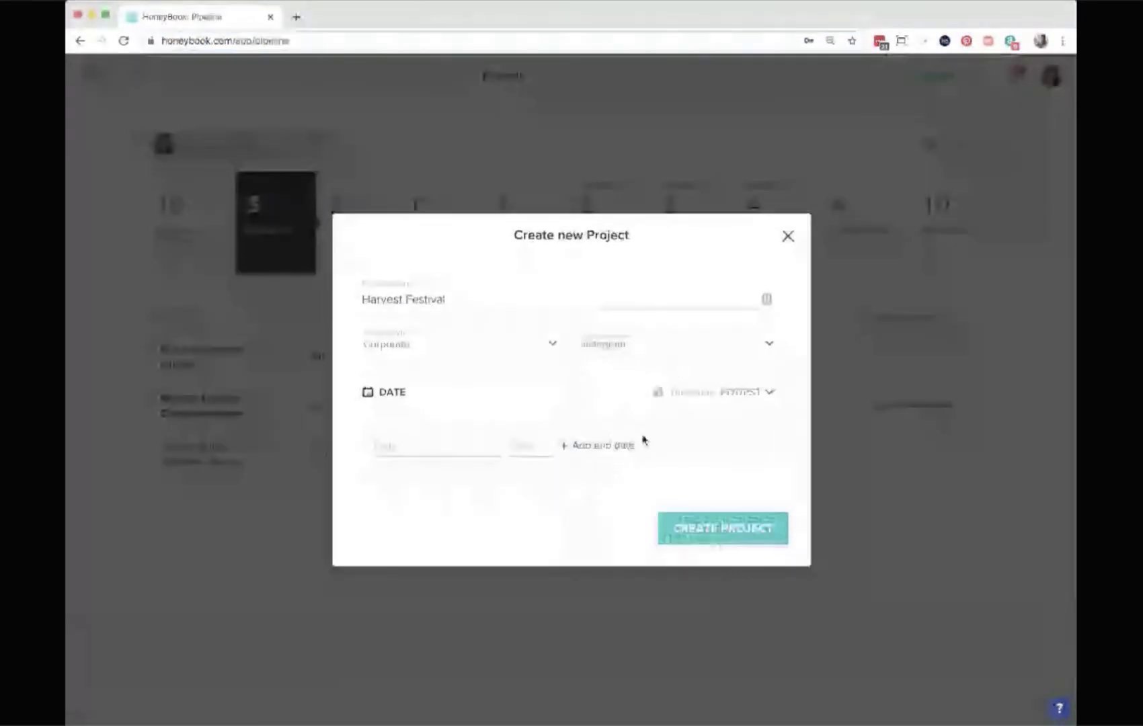
Set the project date to Sat, Oct 17, 2020 and create the project.
click(393, 445)
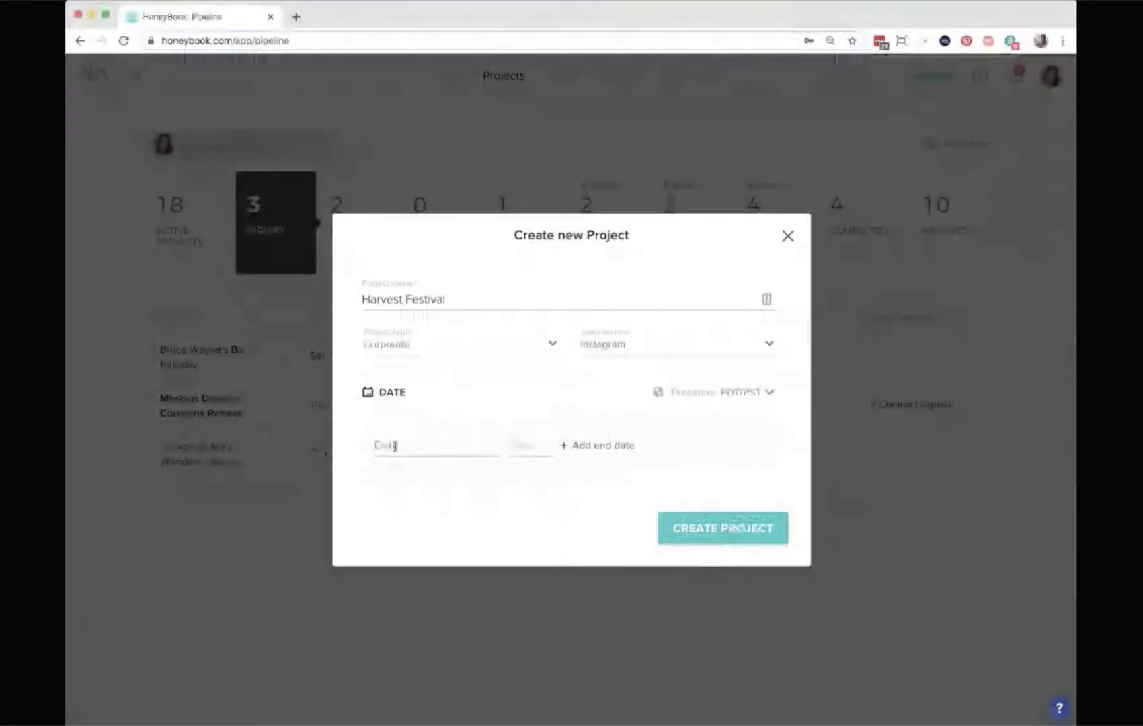
click(513, 470)
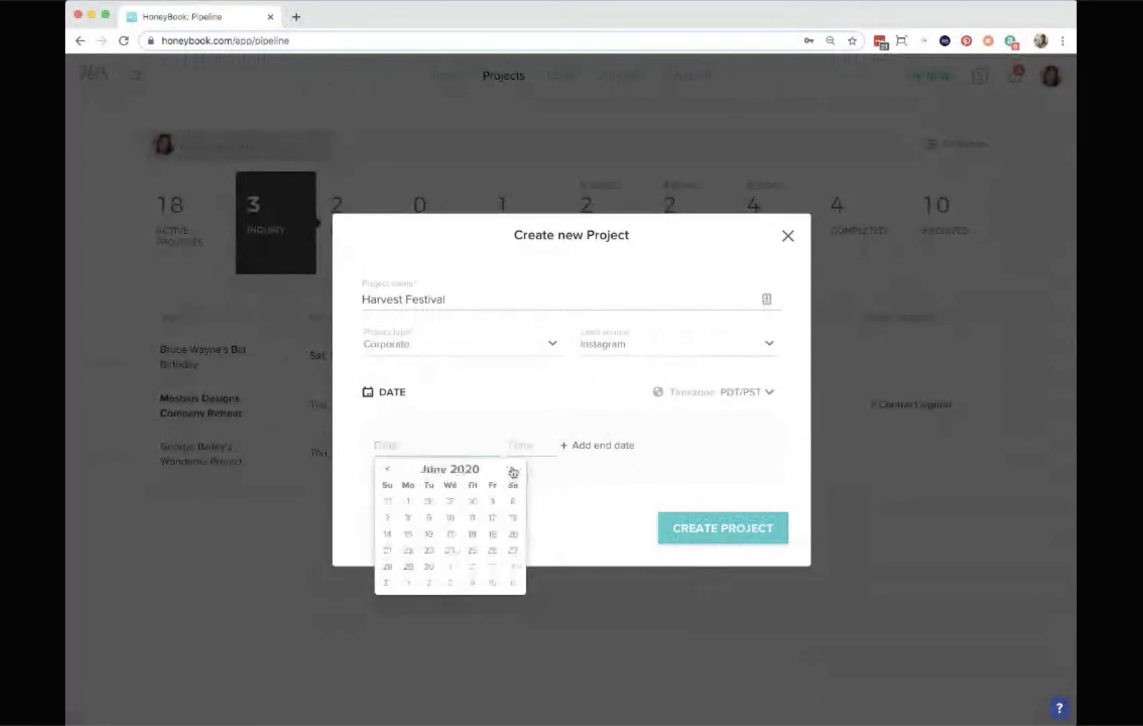
click(512, 470)
click(513, 469)
click(512, 470)
click(512, 470)
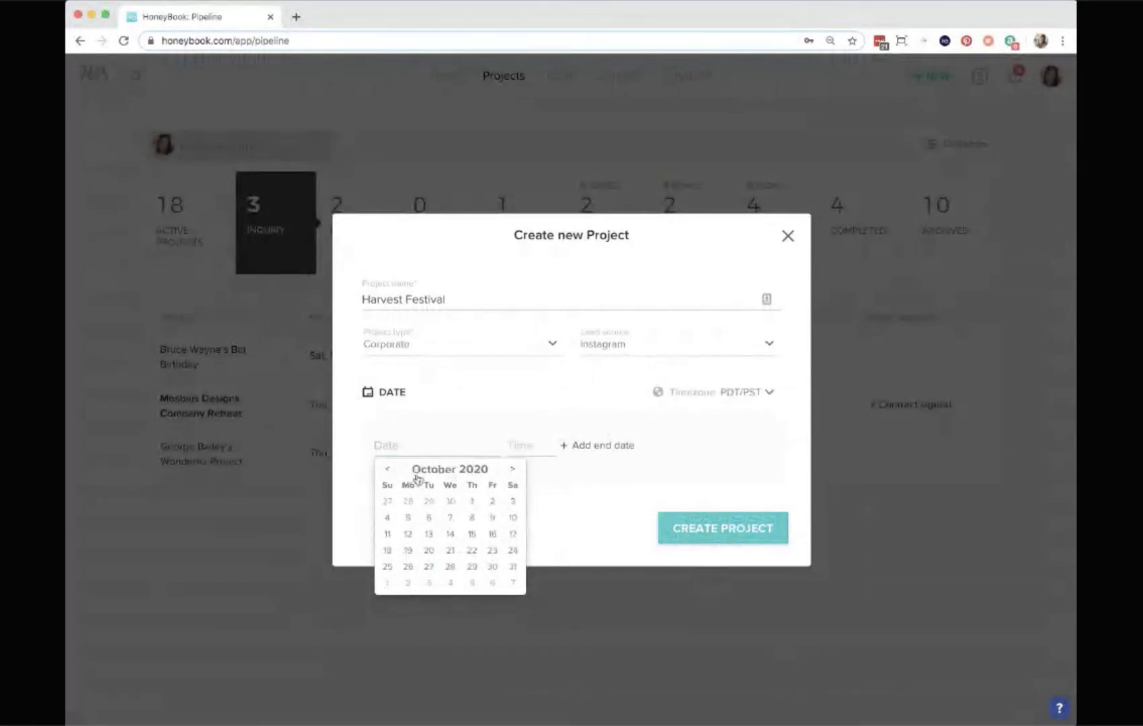
click(513, 535)
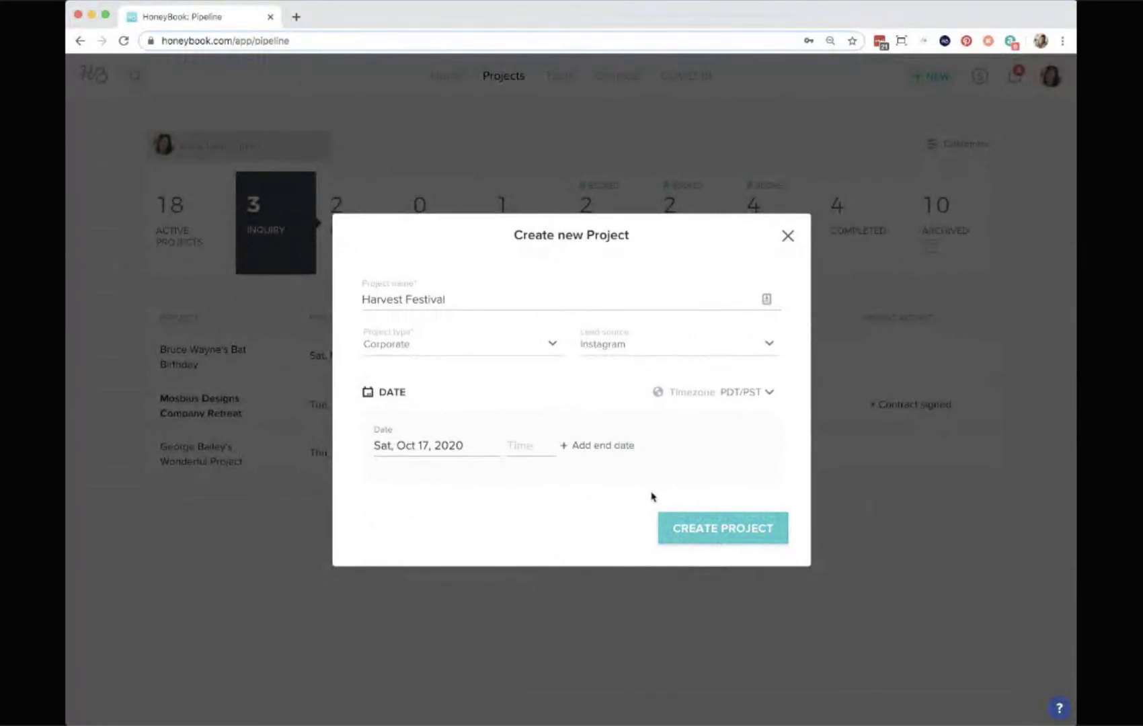
click(718, 531)
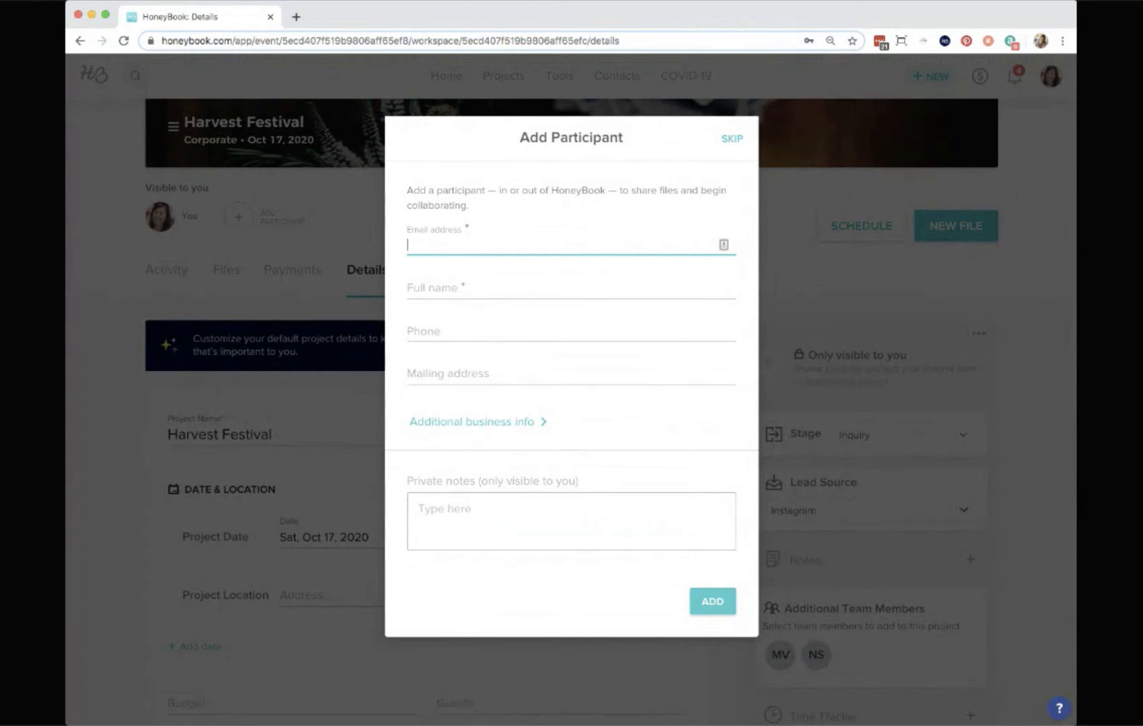
Add an existing contact as the project's client participant by searching their e-mail address.
text(waff)
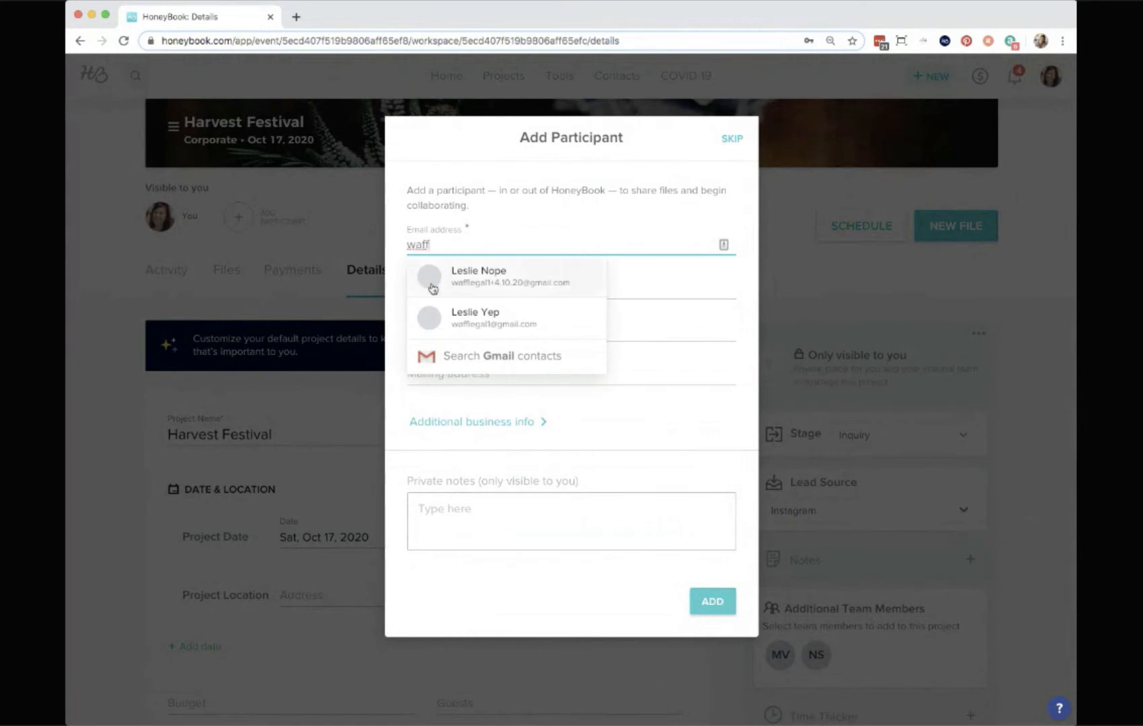
click(458, 319)
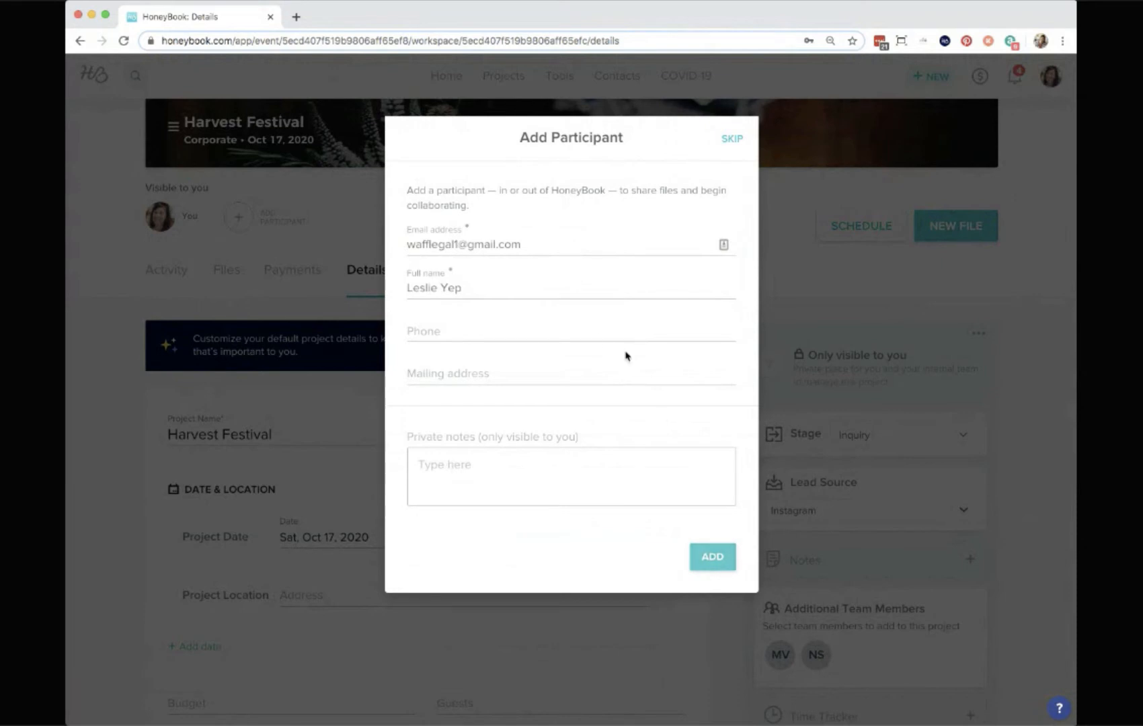
click(714, 558)
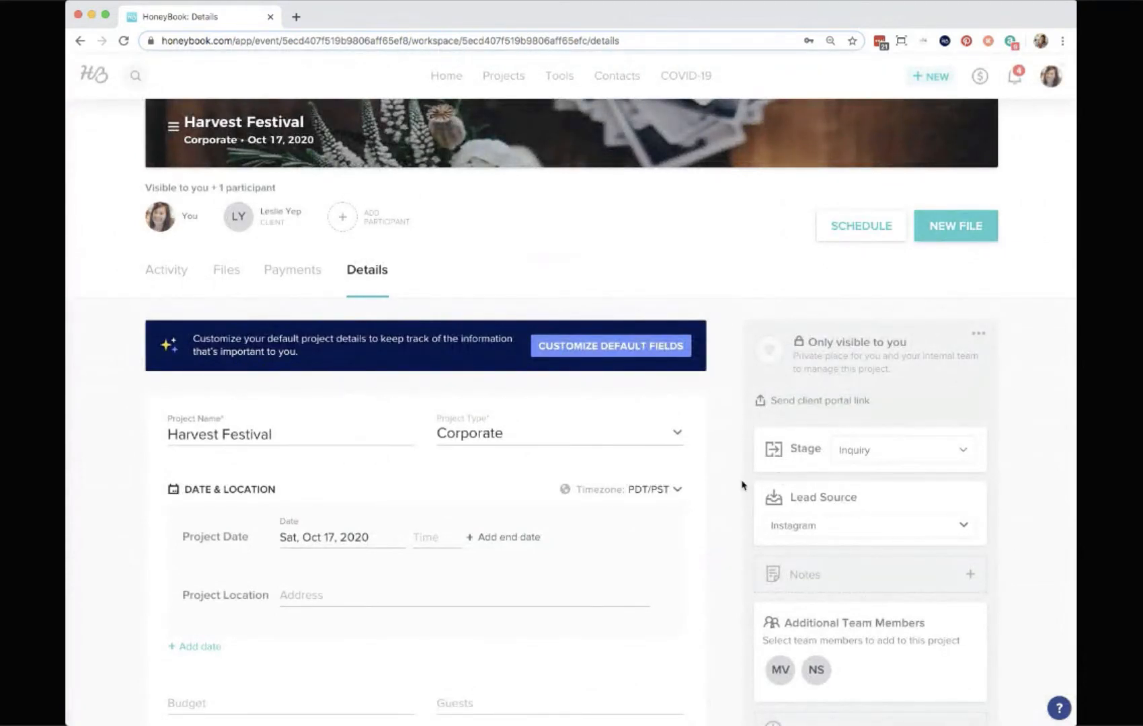
Open the project's Activity tab.
scroll(733, 479, up, 3)
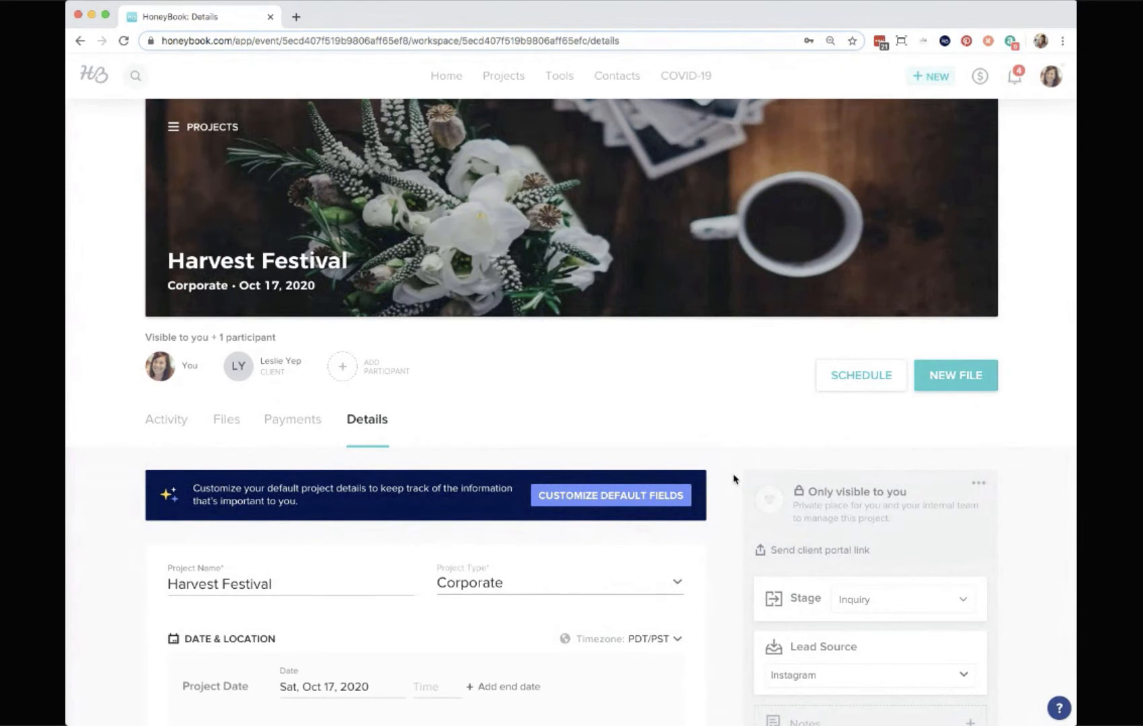
scroll(724, 353, up, 1)
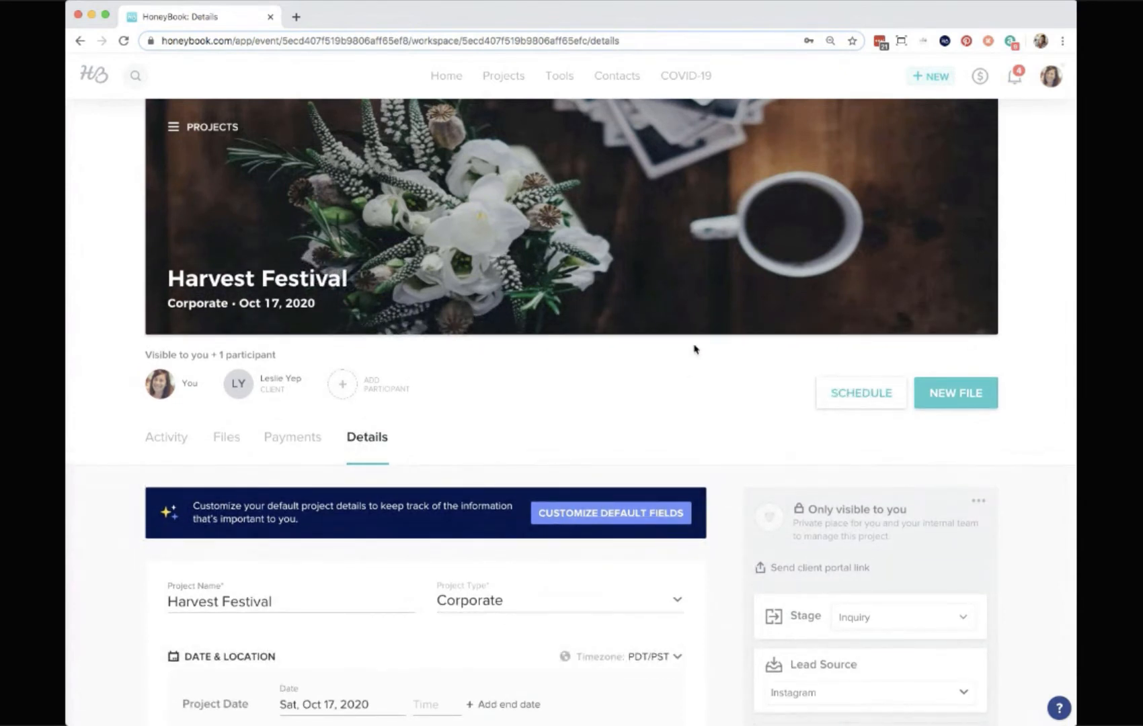
click(246, 285)
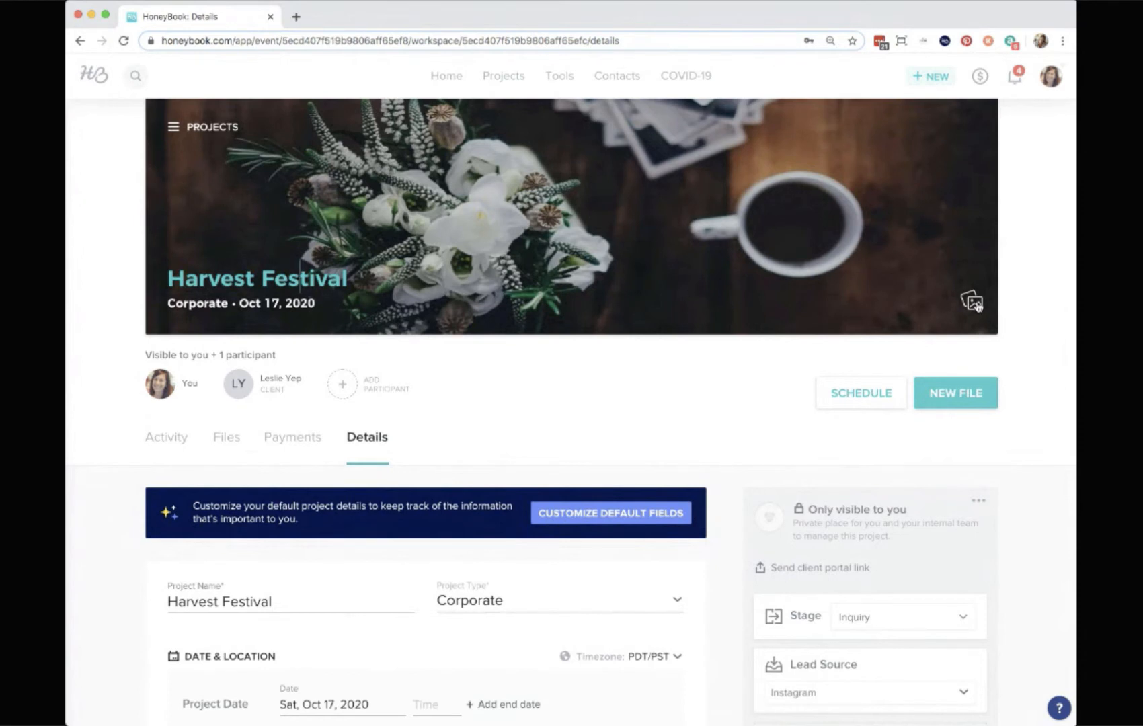
click(554, 423)
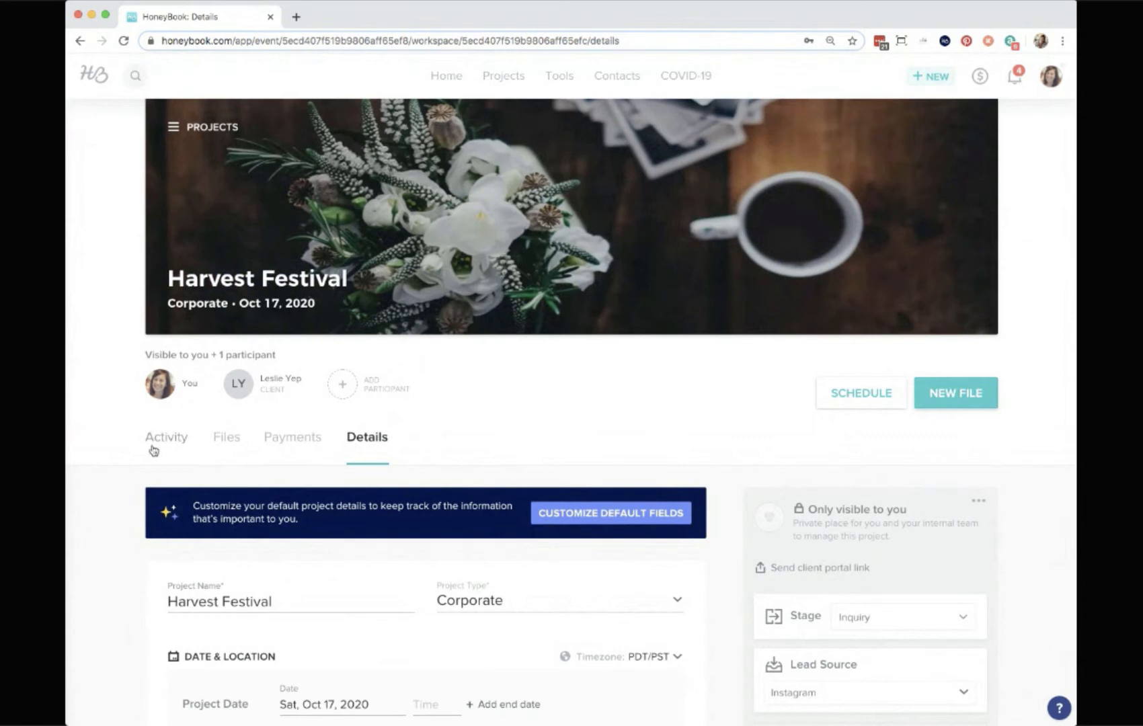
click(187, 443)
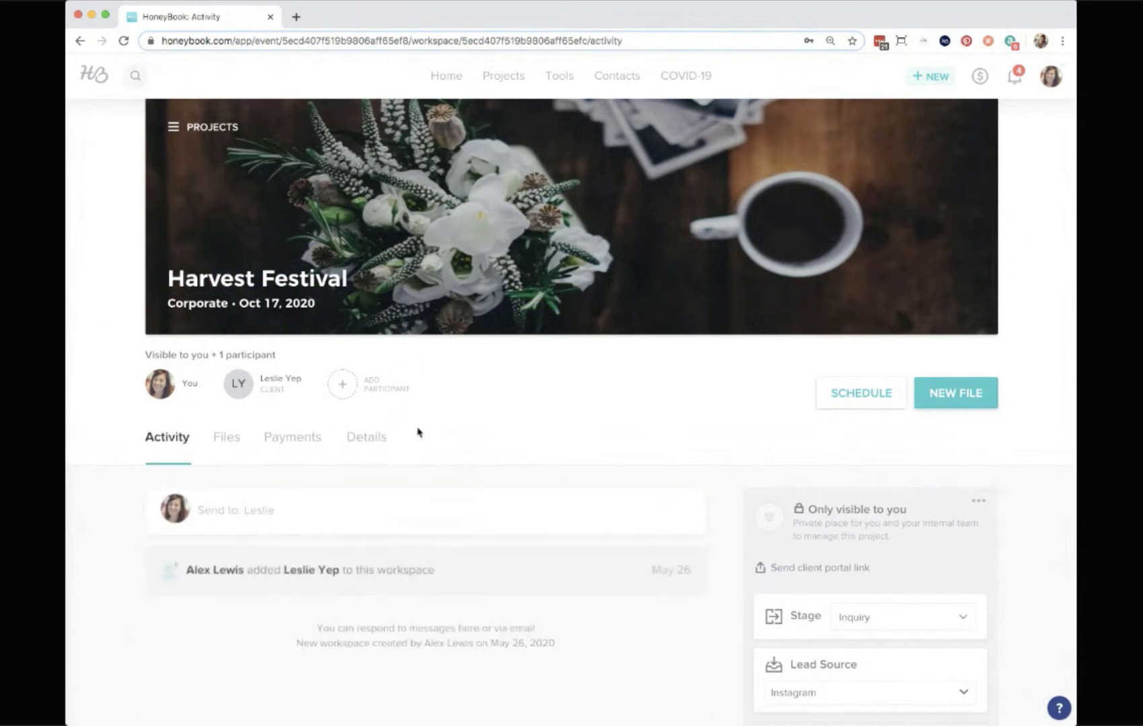
Start a new message to the client with placeholder subject asdasds and body asdasd.
scroll(628, 438, down, 3)
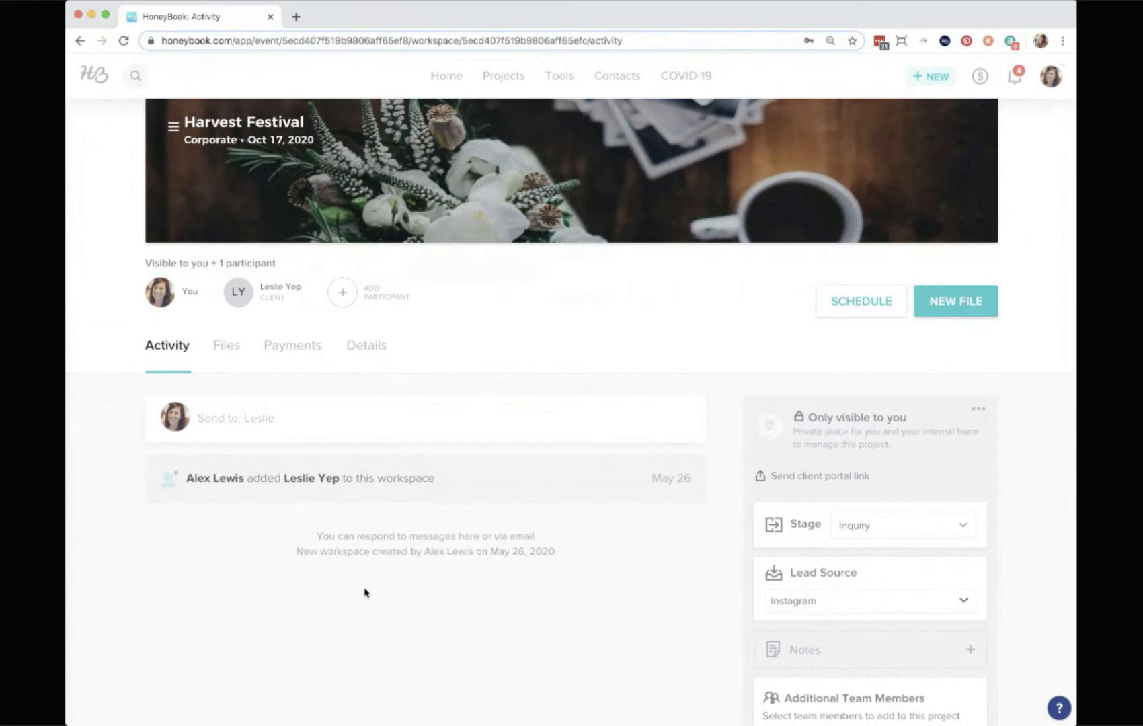
click(228, 416)
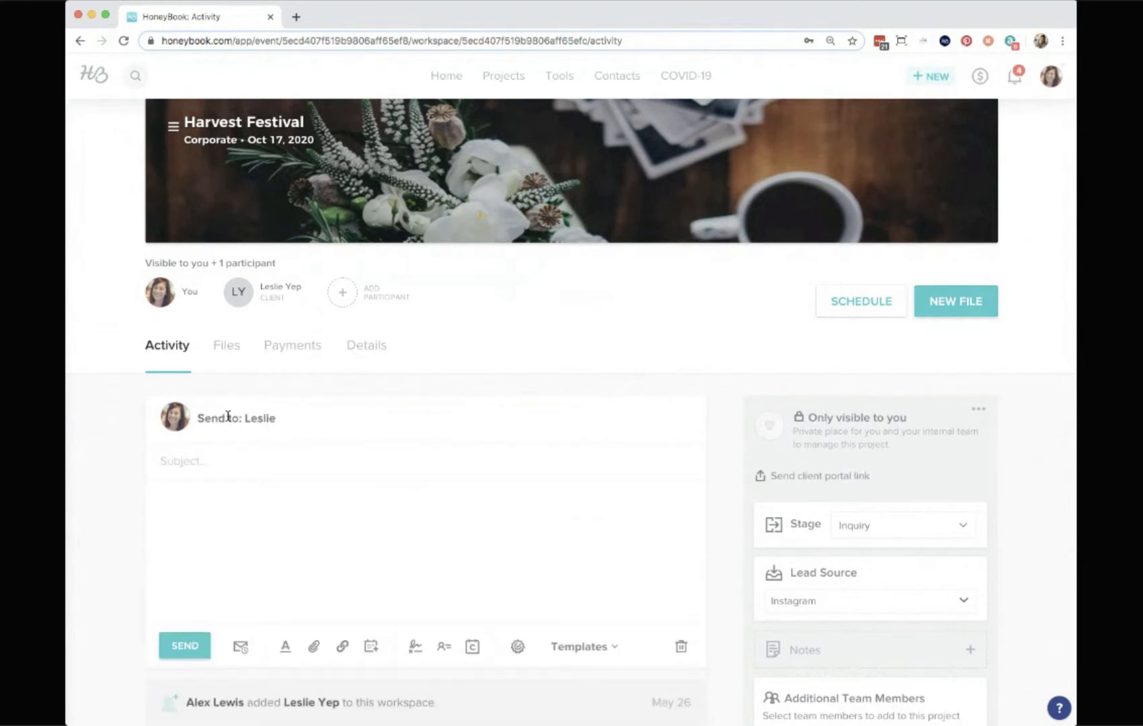
click(212, 460)
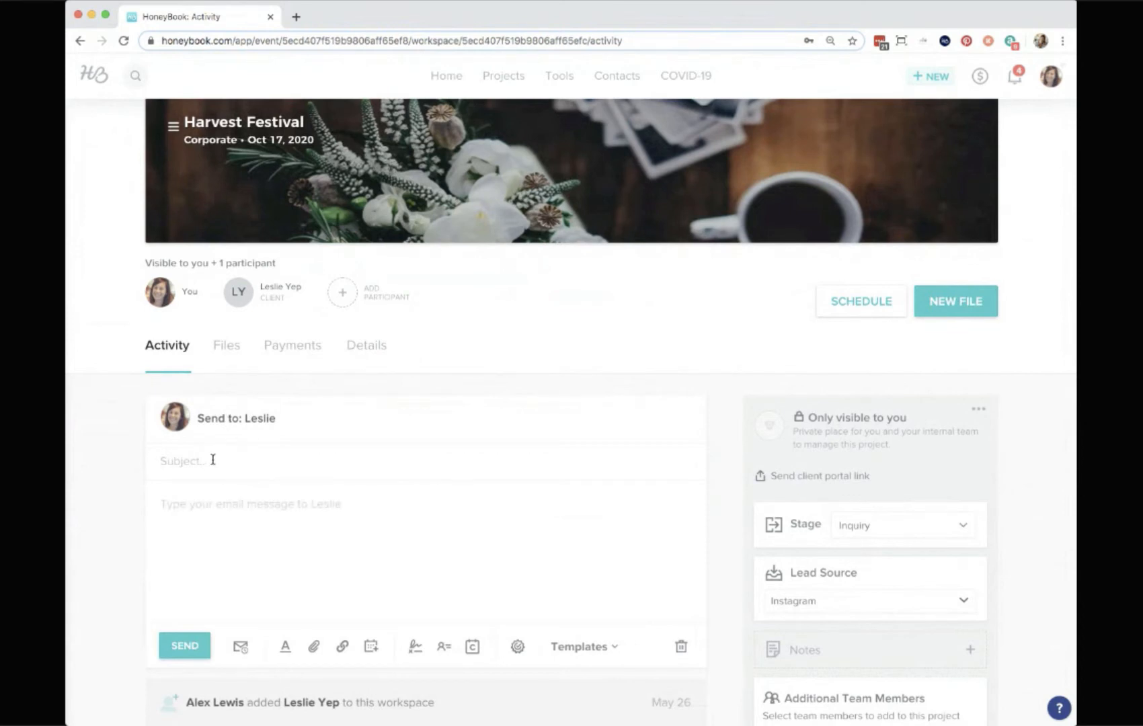
text(asdasds)
click(224, 501)
text(asdas)
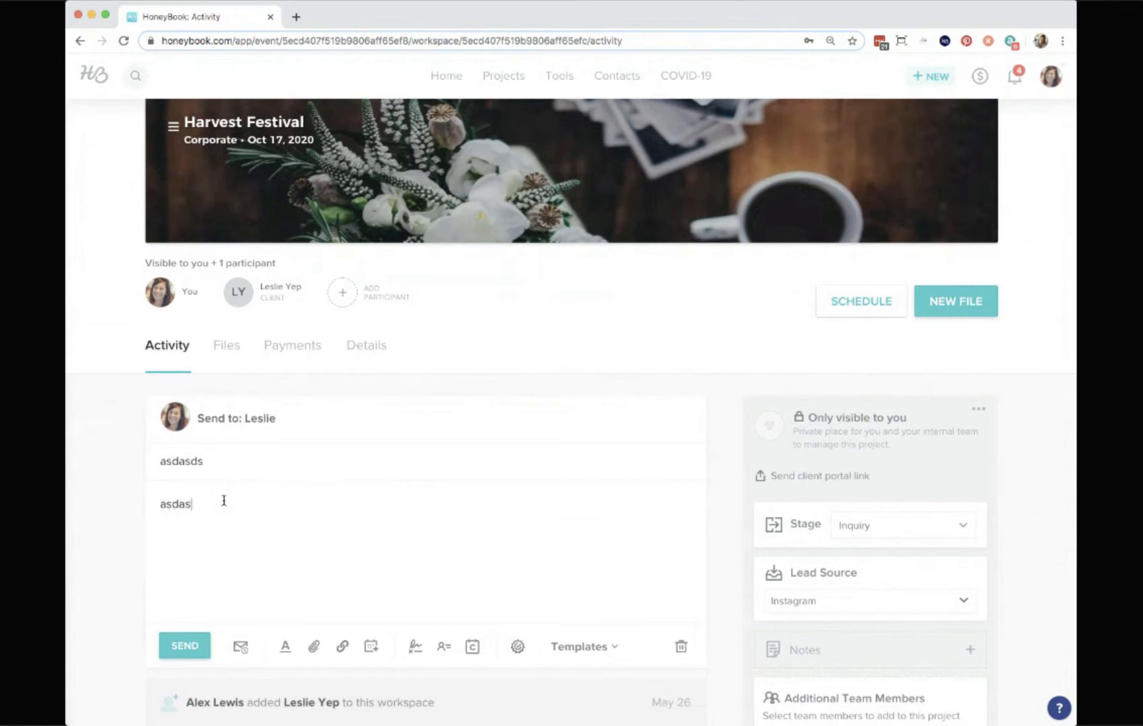
text(d)
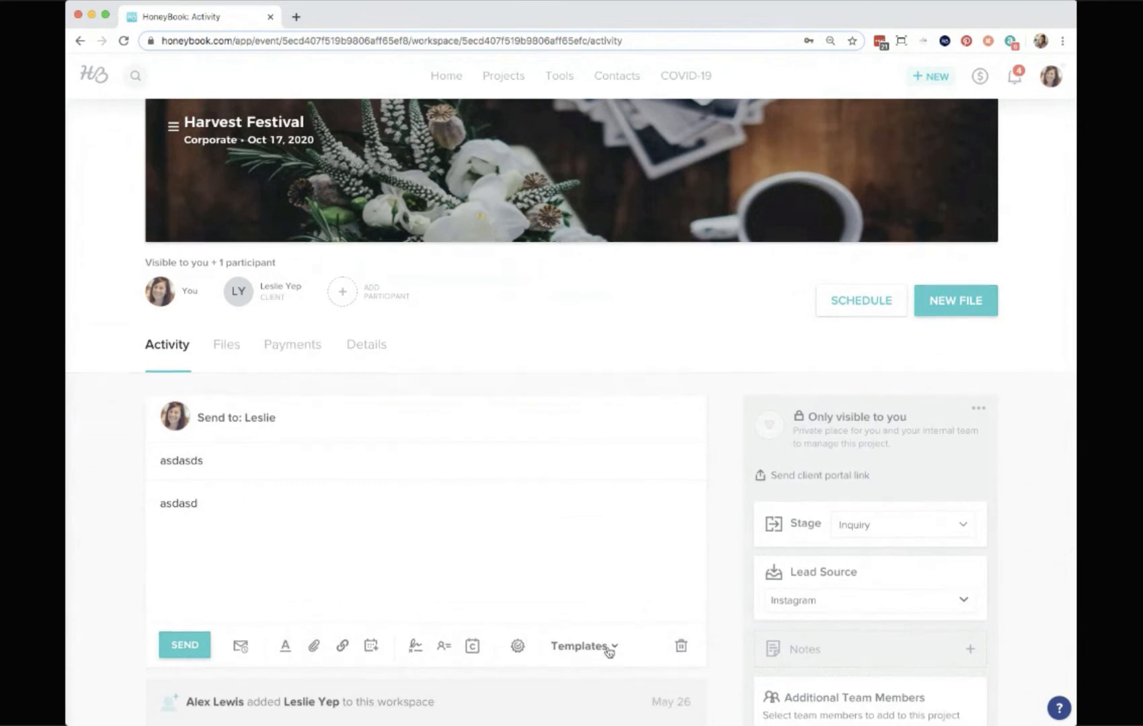
Fill the message from the Schedule a call email template.
scroll(609, 651, down, 3)
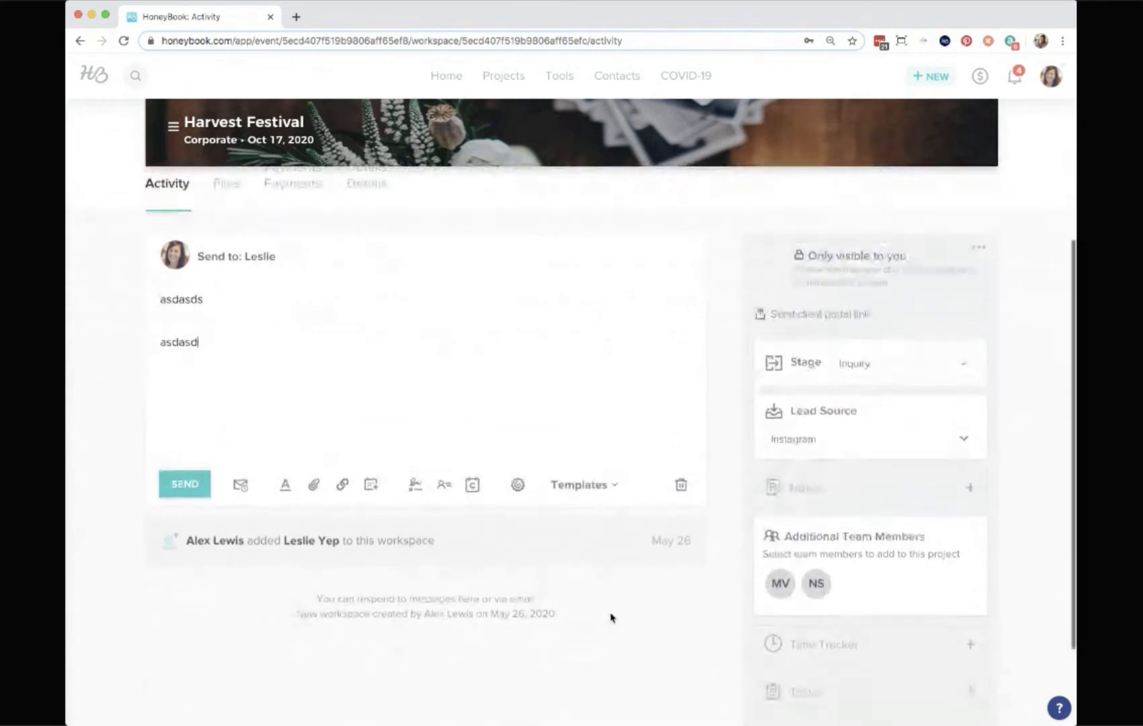
click(613, 485)
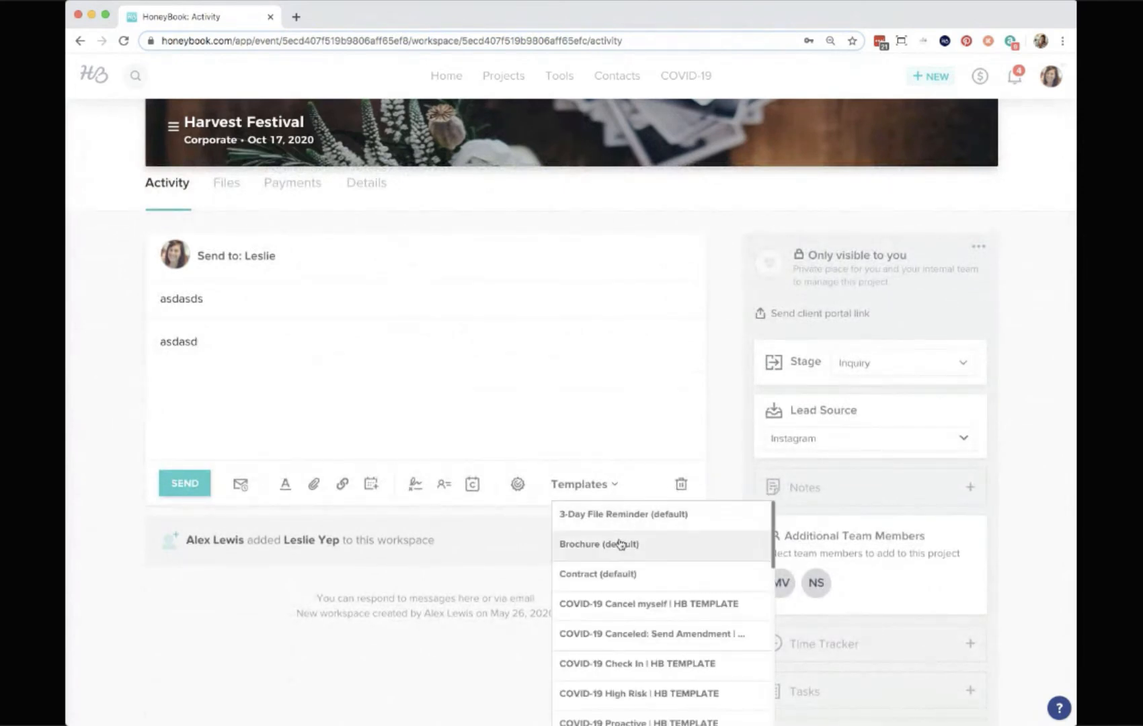
scroll(619, 543, down, 5)
scroll(621, 543, down, 5)
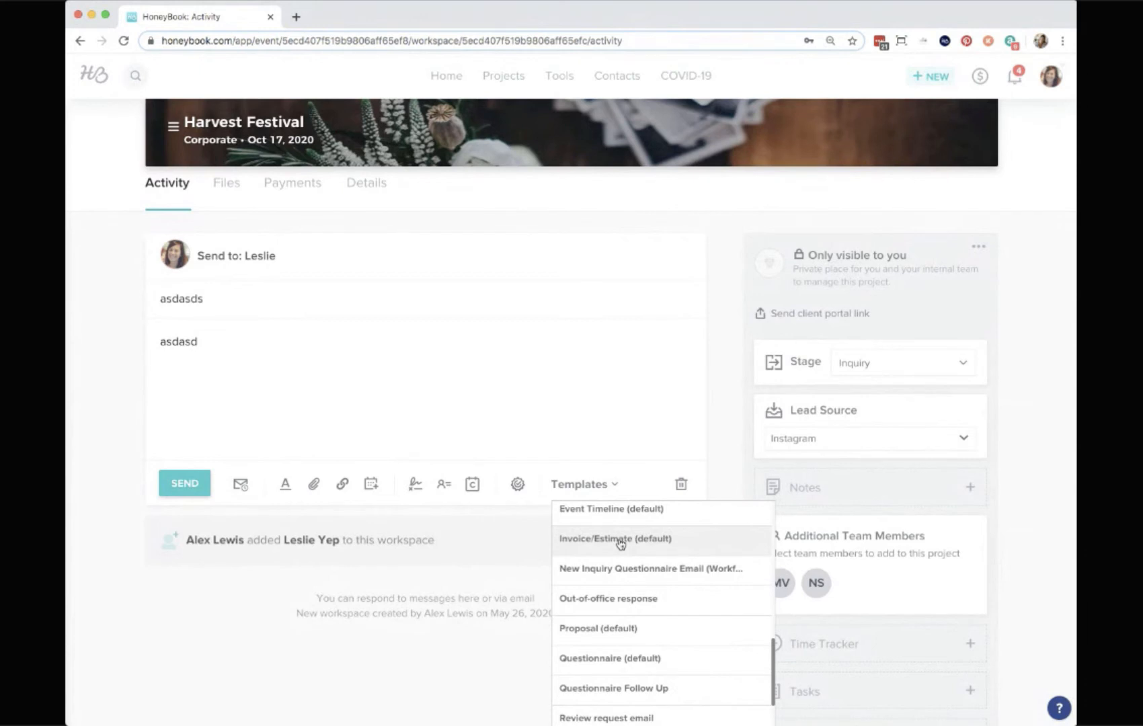
scroll(620, 545, down, 5)
scroll(715, 601, down, 1)
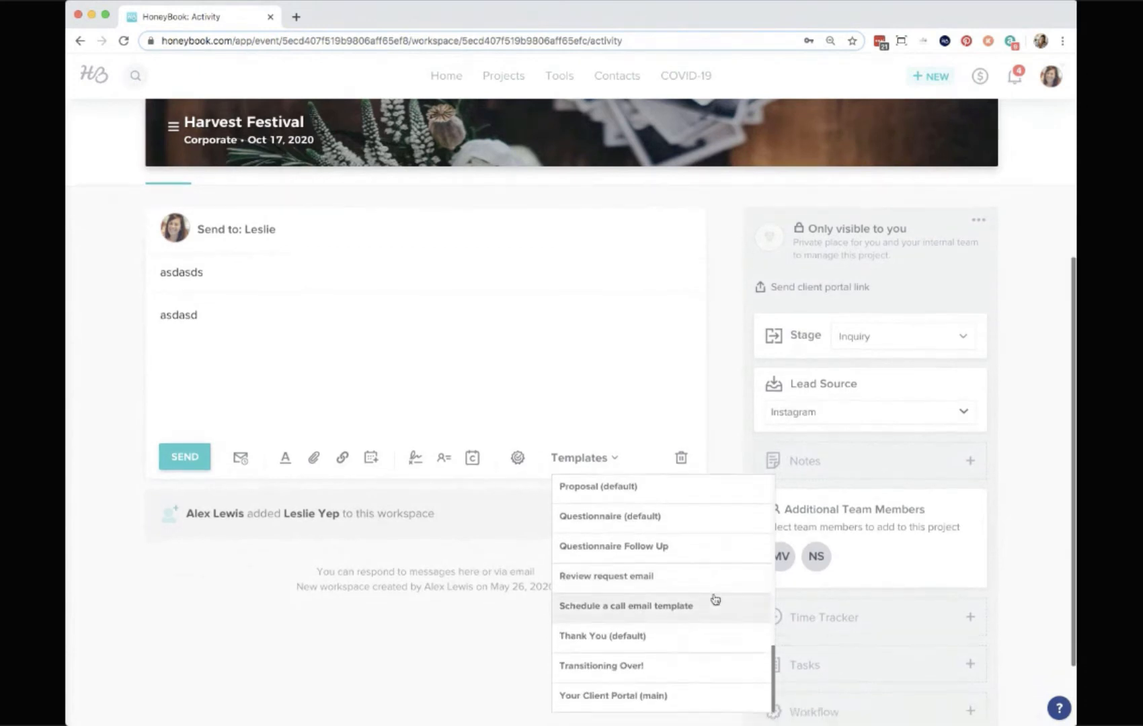
click(619, 614)
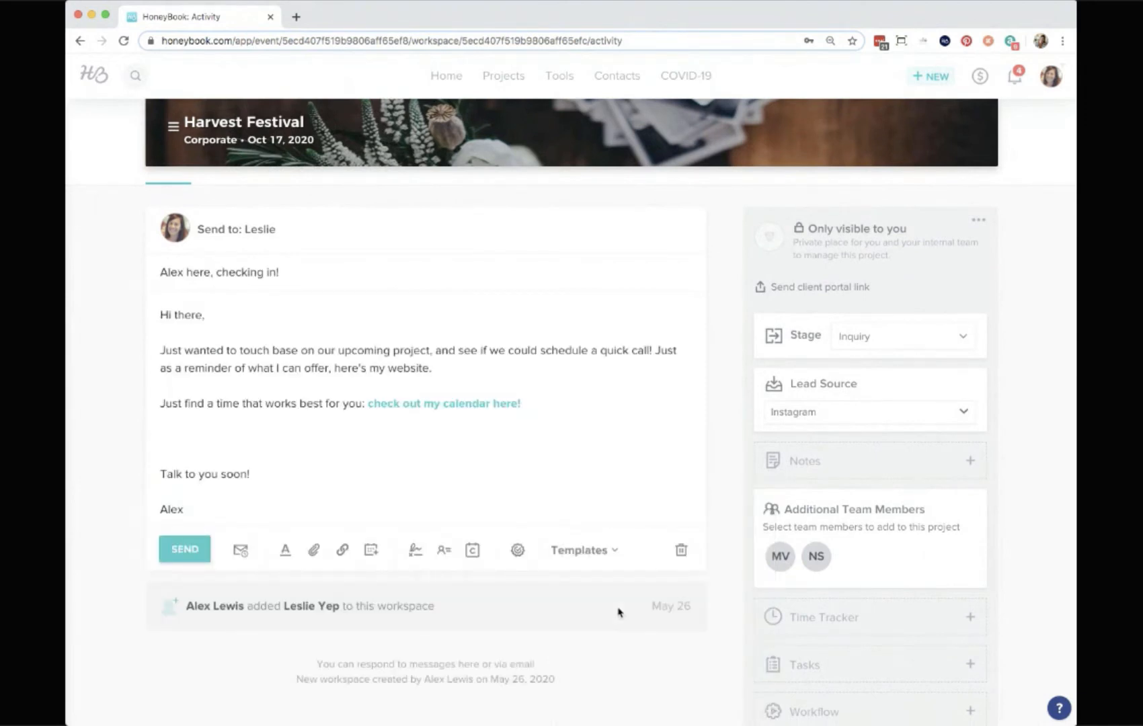
click(268, 319)
text(cfsafdds)
double_click(235, 314)
key(BackSpace)
mouse_move(459, 411)
scroll(392, 422, up, 2)
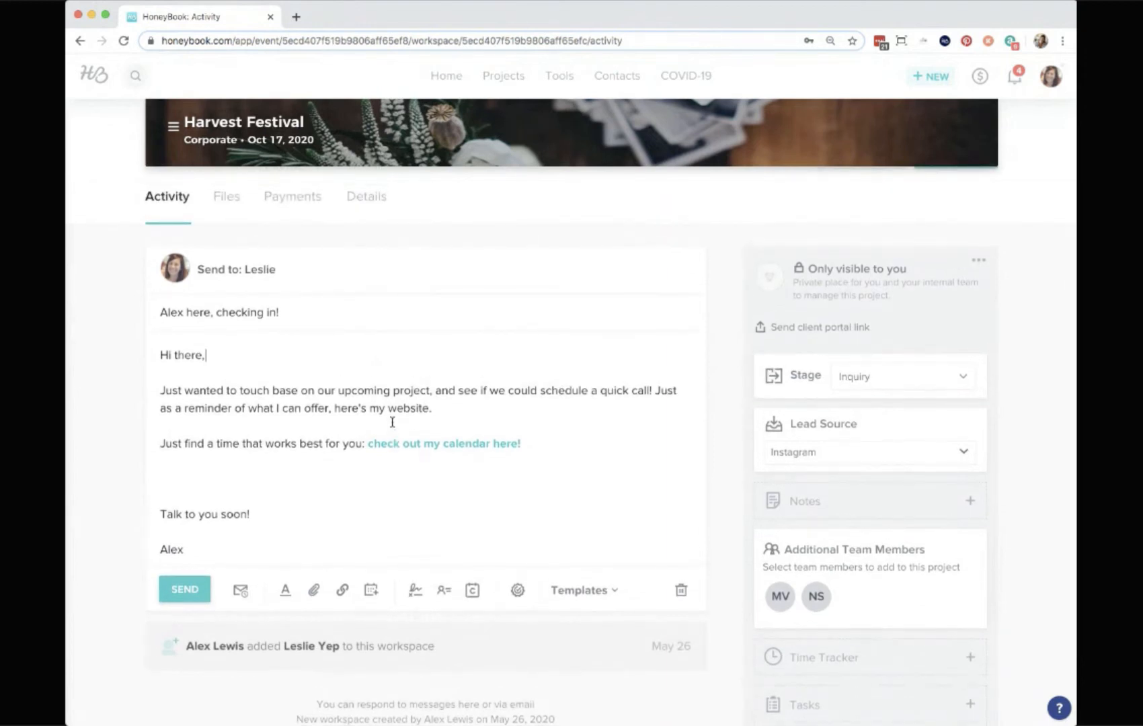
Review the schedule send options, close them, and send the email immediately.
click(241, 592)
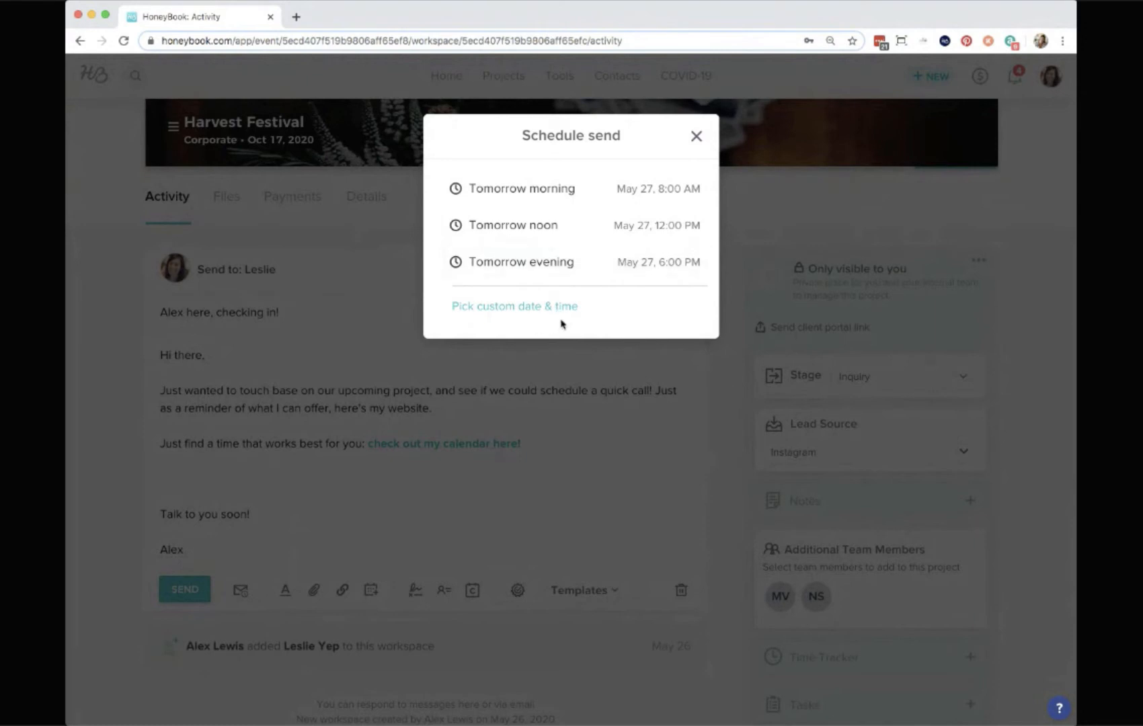
click(697, 138)
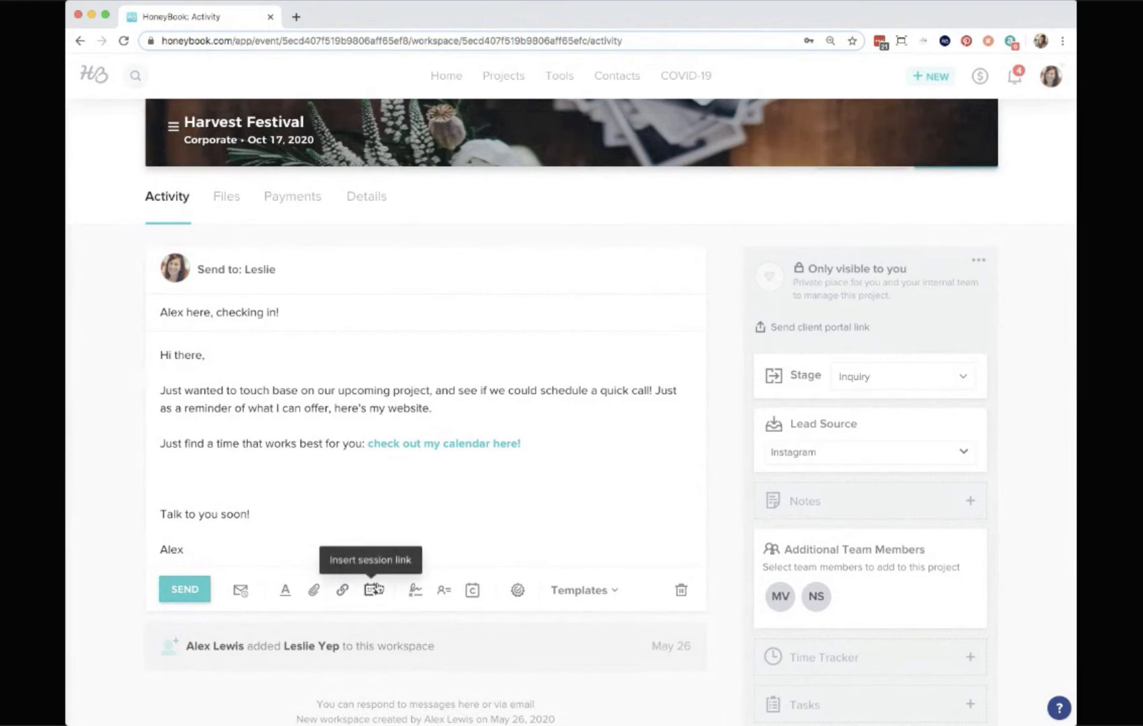
click(185, 590)
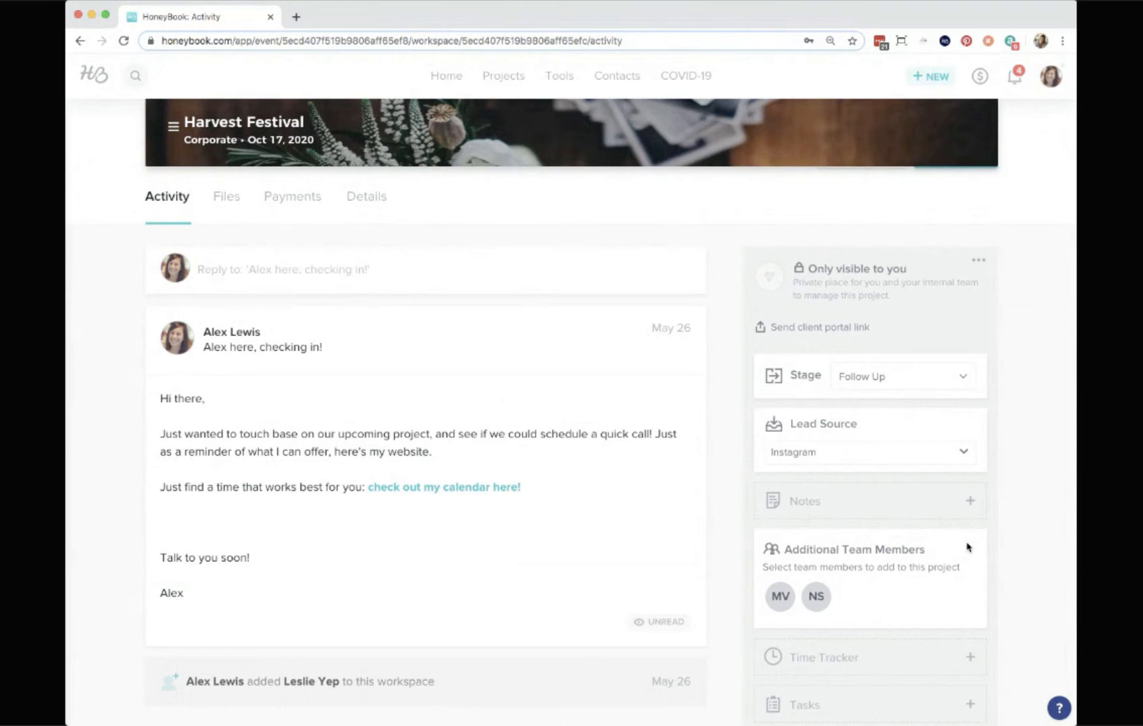
Create a new blank proposal for the project.
scroll(968, 547, up, 1)
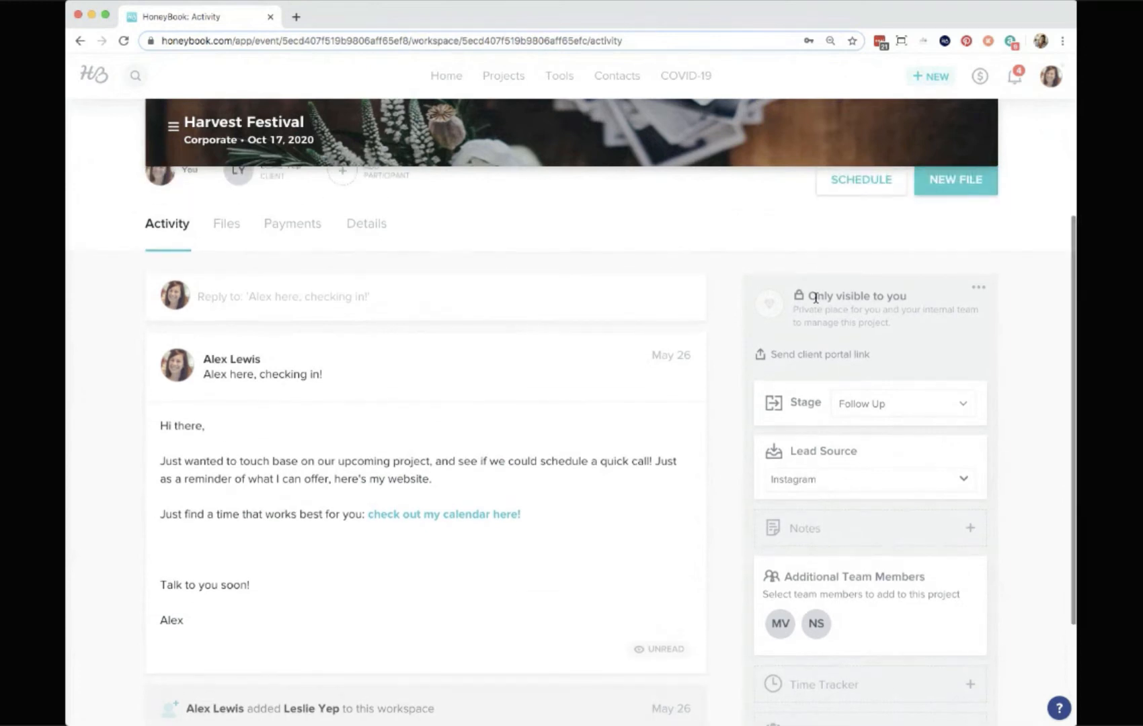
scroll(804, 296, up, 1)
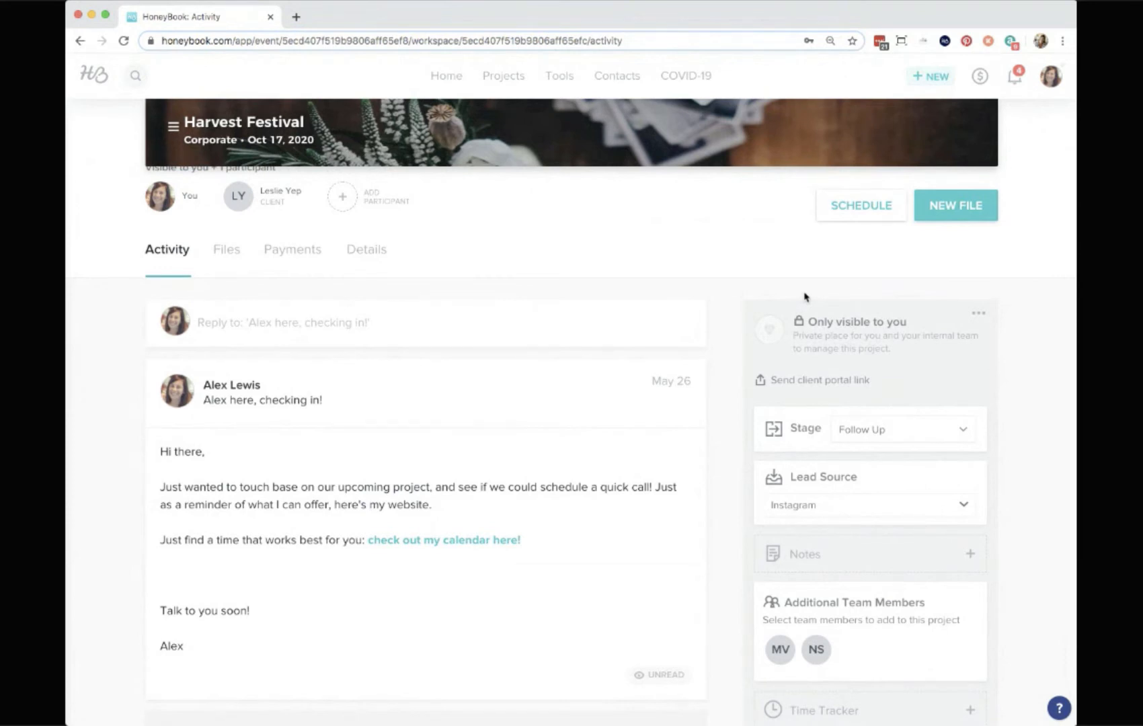
click(951, 214)
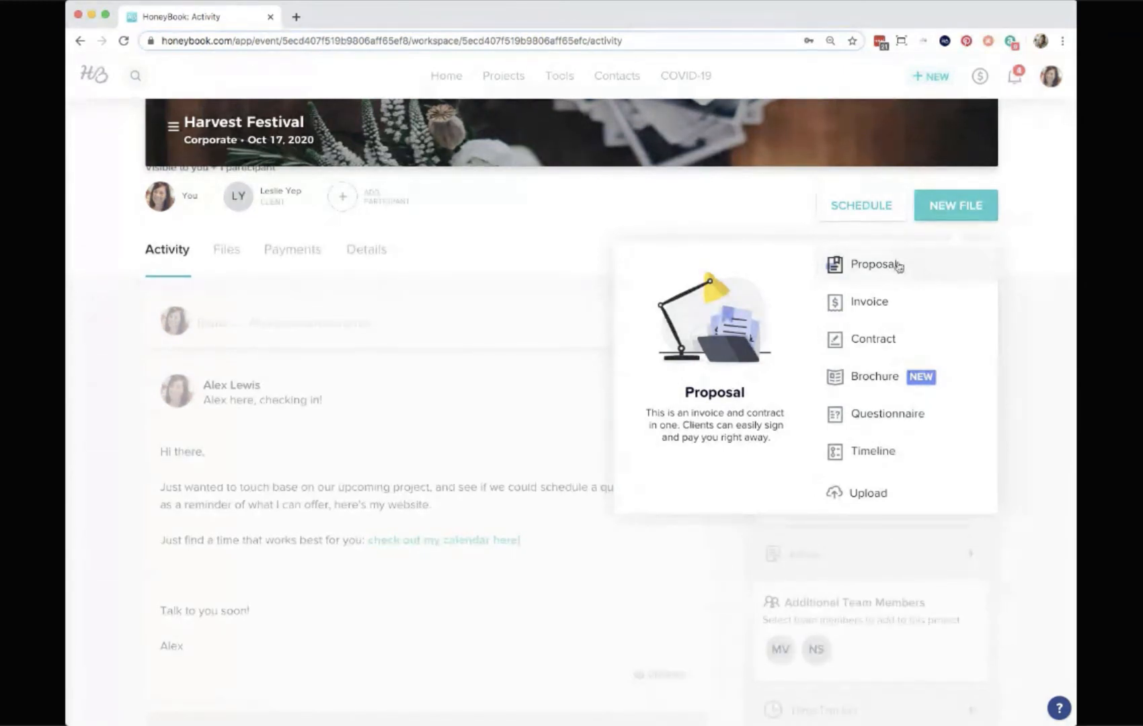
click(899, 266)
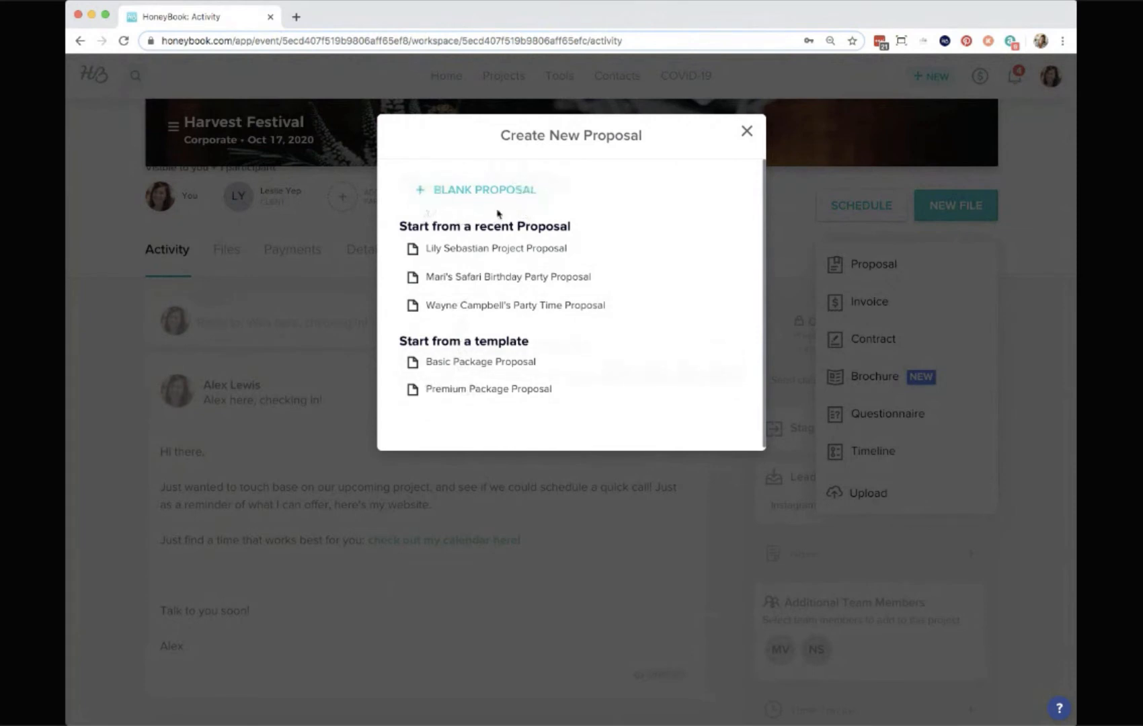
click(470, 191)
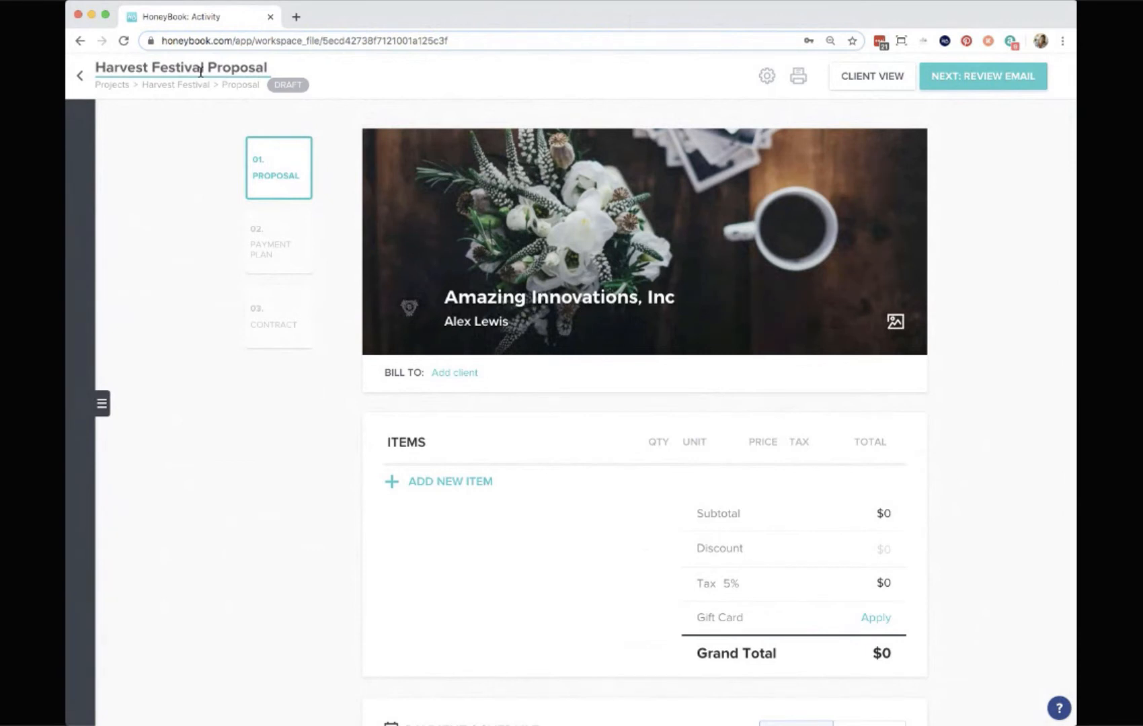
Clear the proposal header's title and subtitle text.
double_click(232, 68)
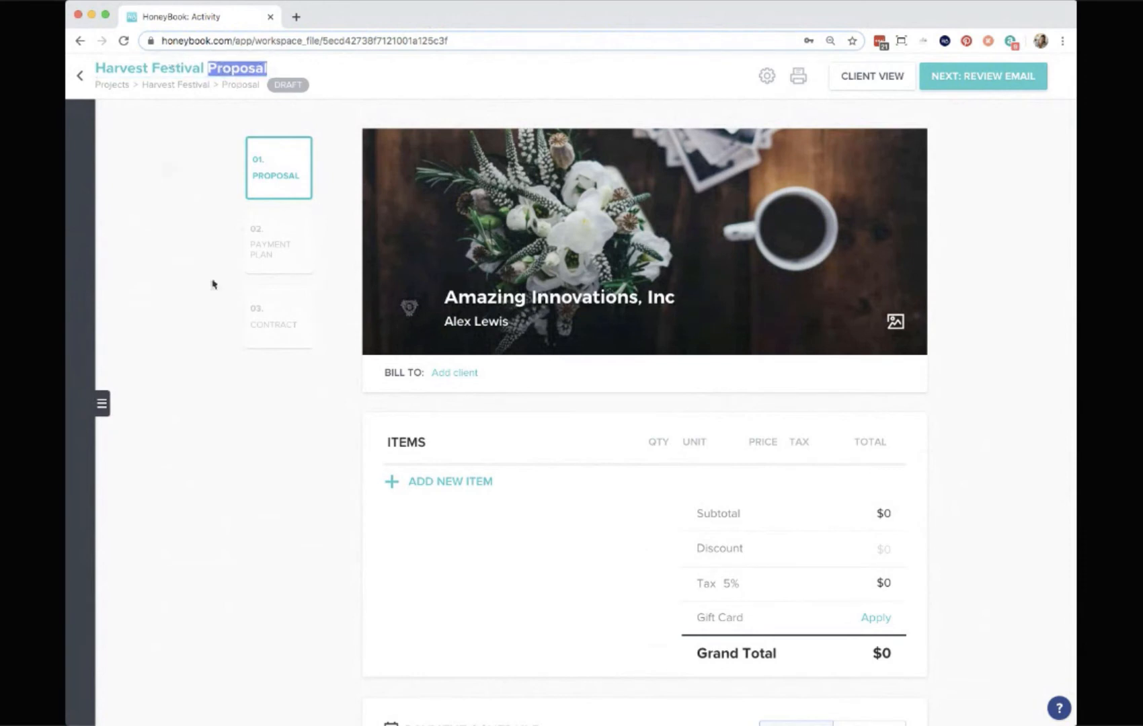
click(285, 426)
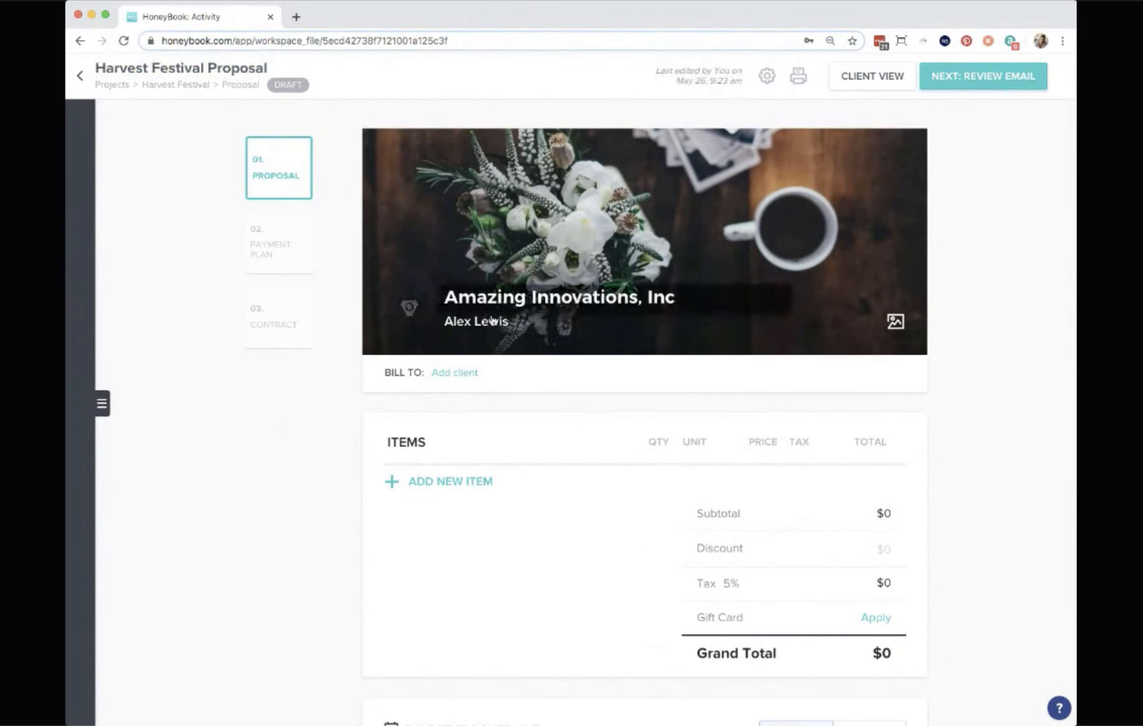
triple_click(513, 302)
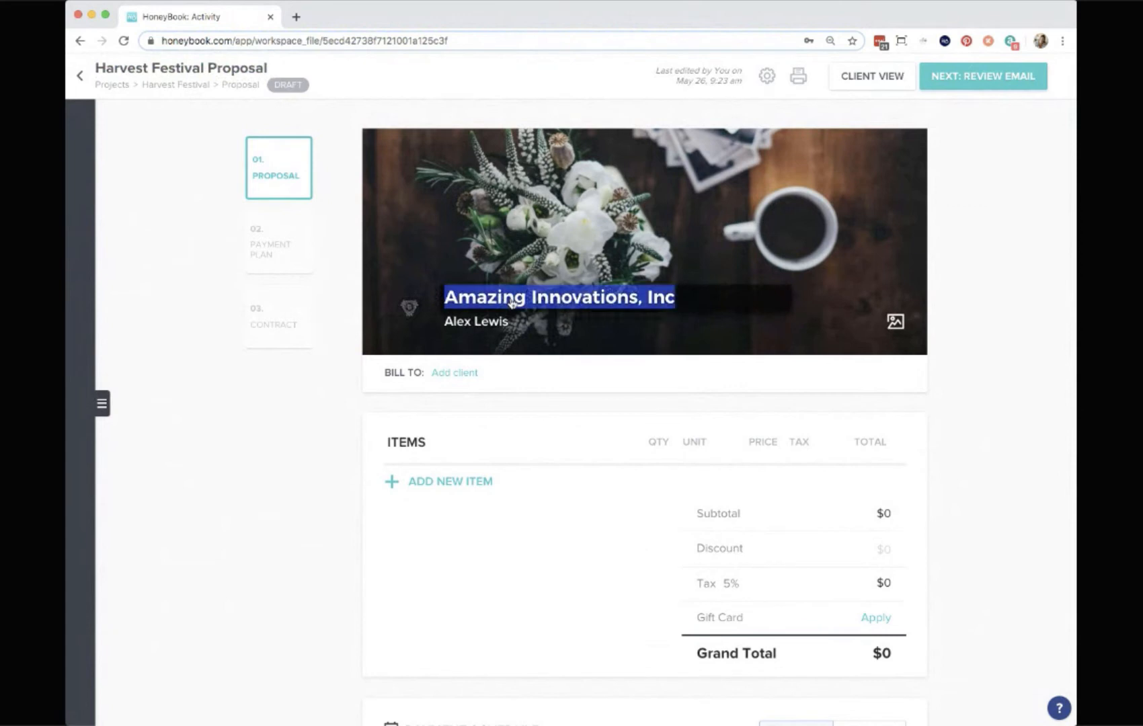
key(BackSpace)
triple_click(475, 322)
key(BackSpace)
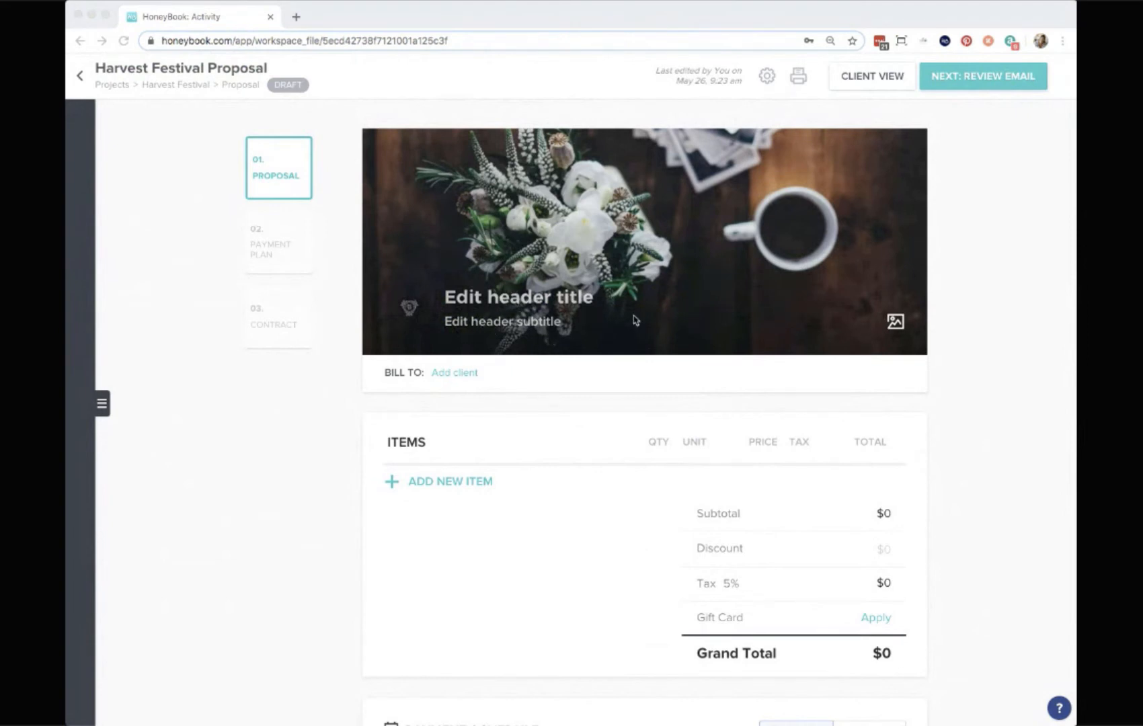
Browse the project image library for the header image and close it without changing the image.
click(912, 328)
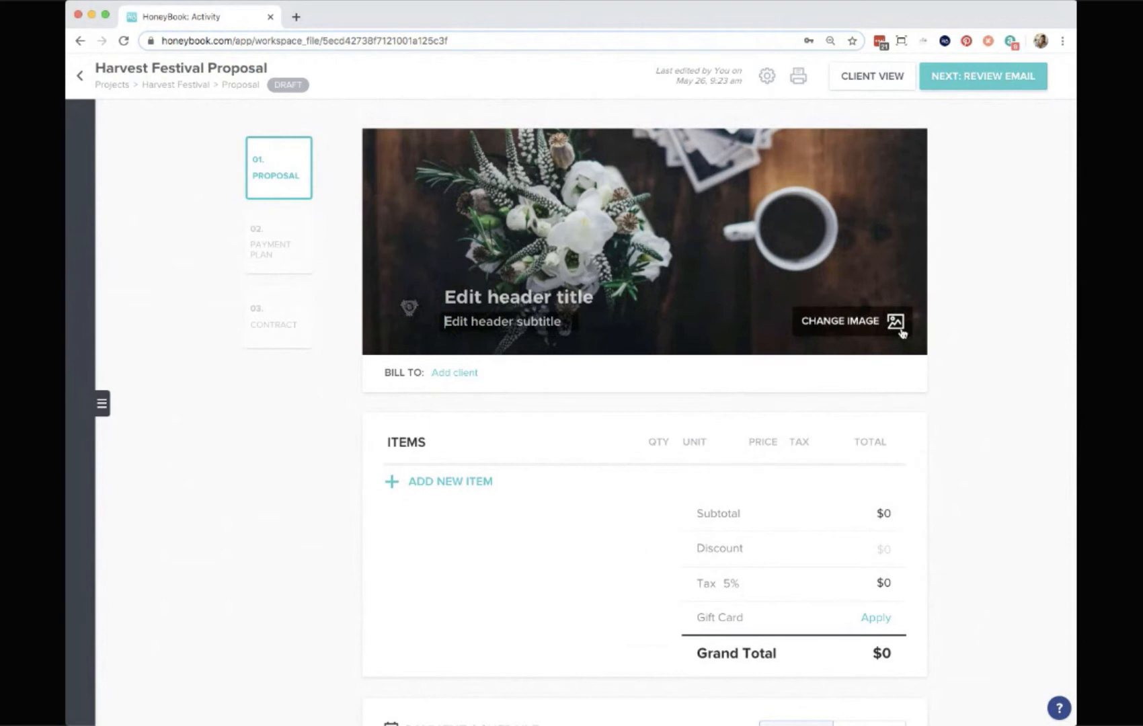
click(900, 330)
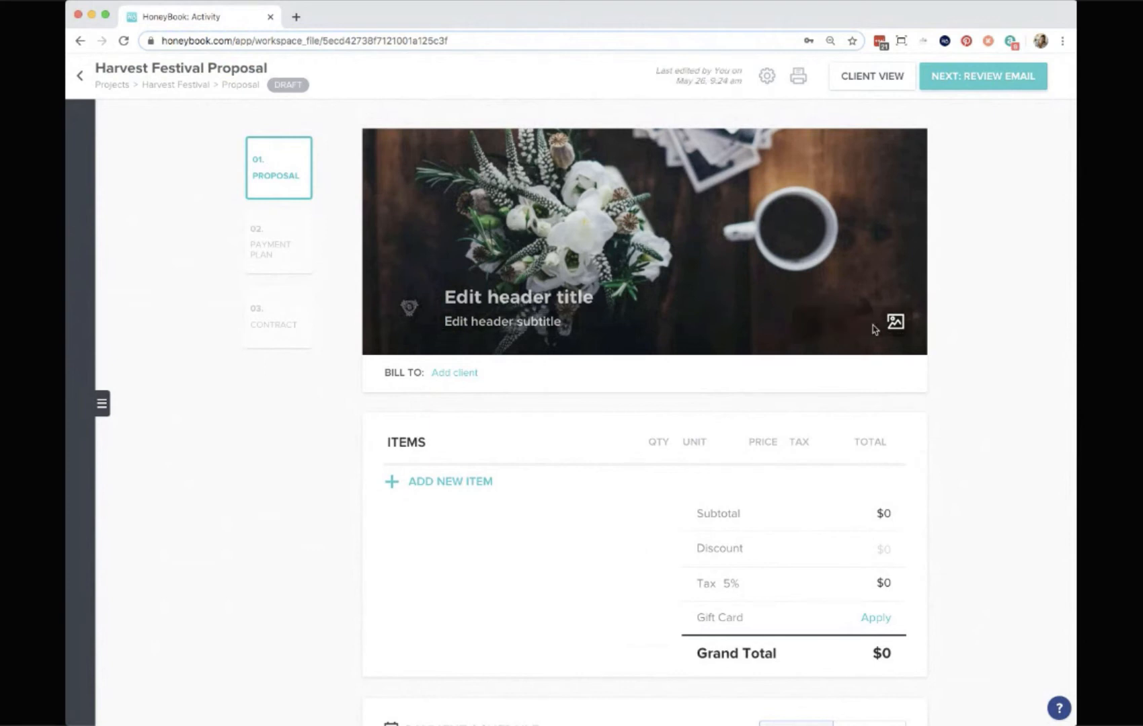
click(577, 137)
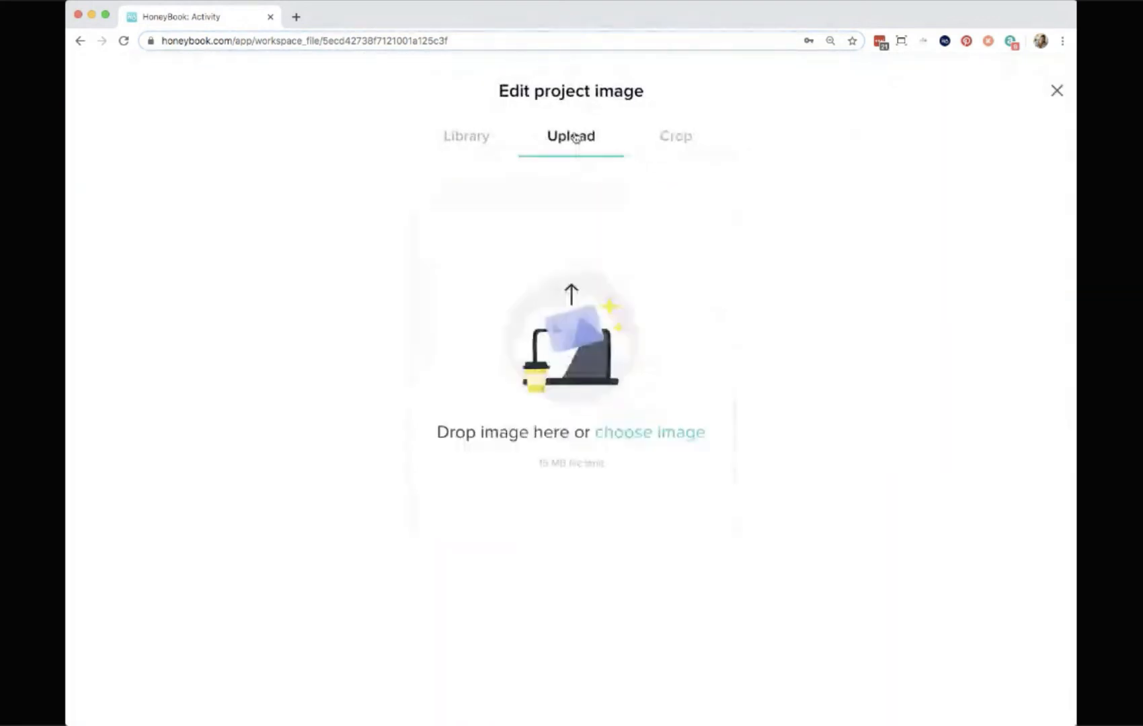
click(470, 139)
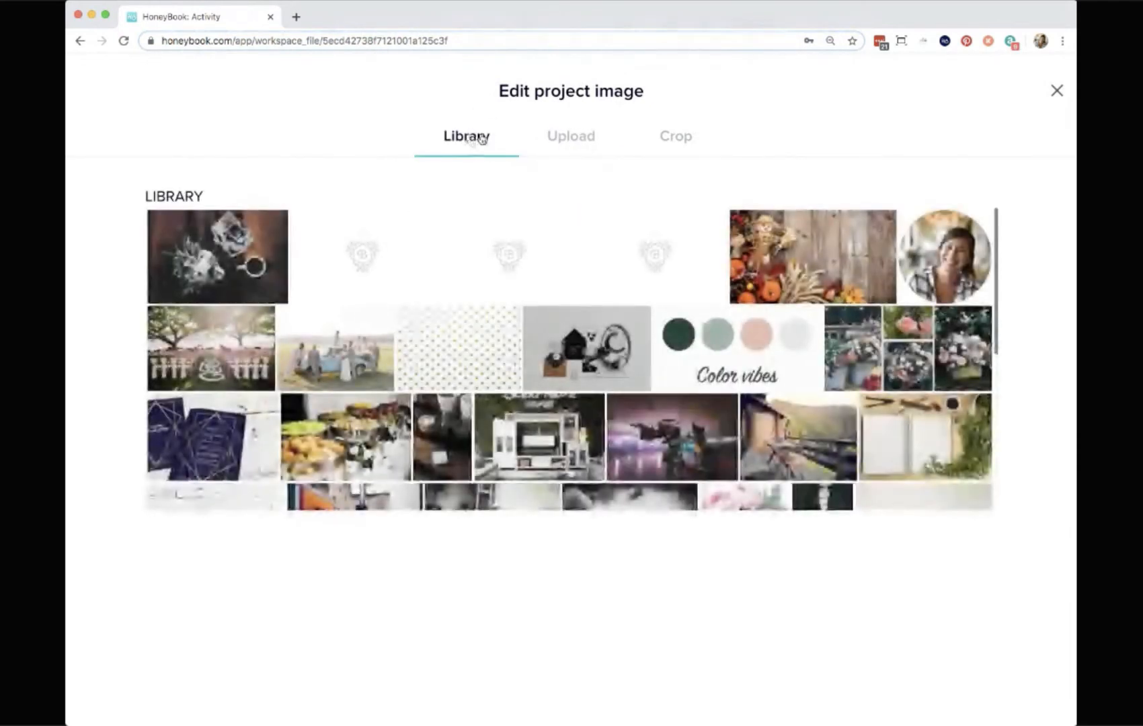
scroll(484, 252, down, 3)
scroll(493, 261, down, 2)
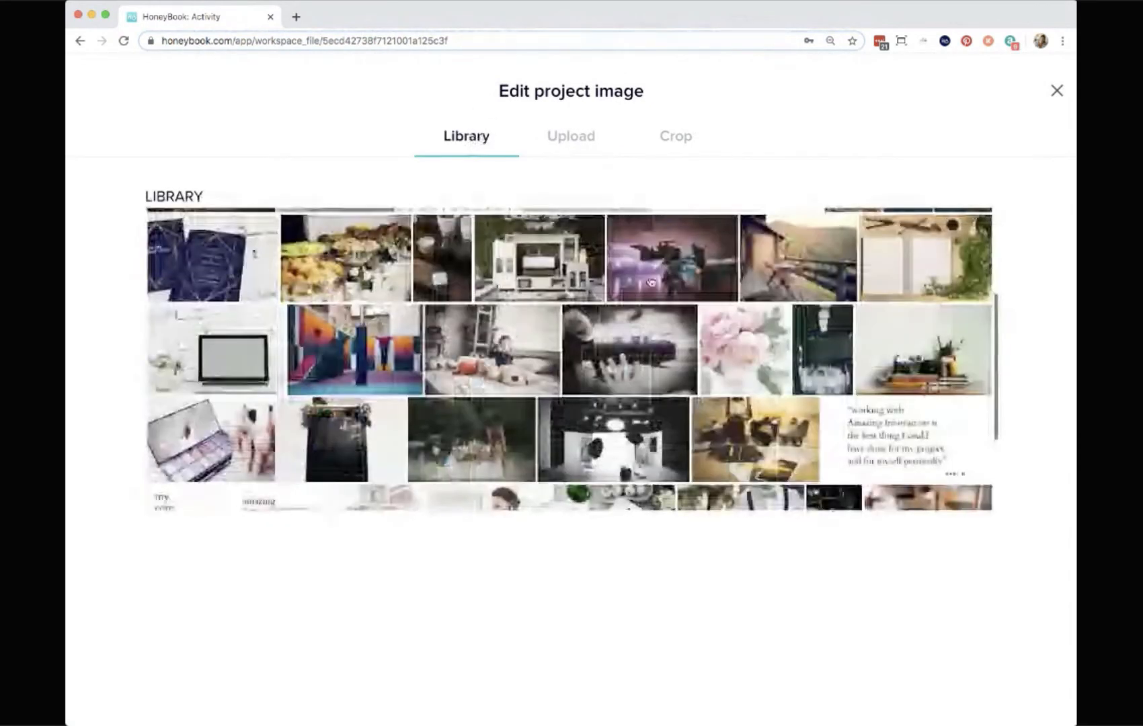
click(1057, 92)
Add the AI General Services: Premium Package to the proposal items.
scroll(960, 322, down, 5)
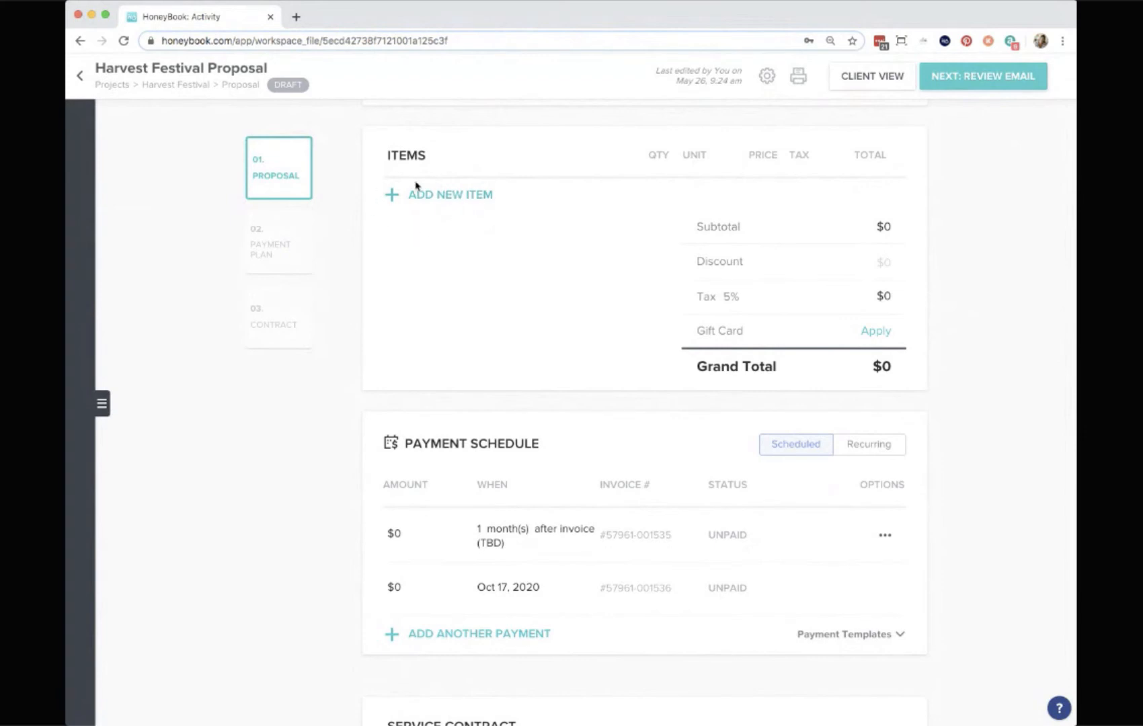
click(437, 201)
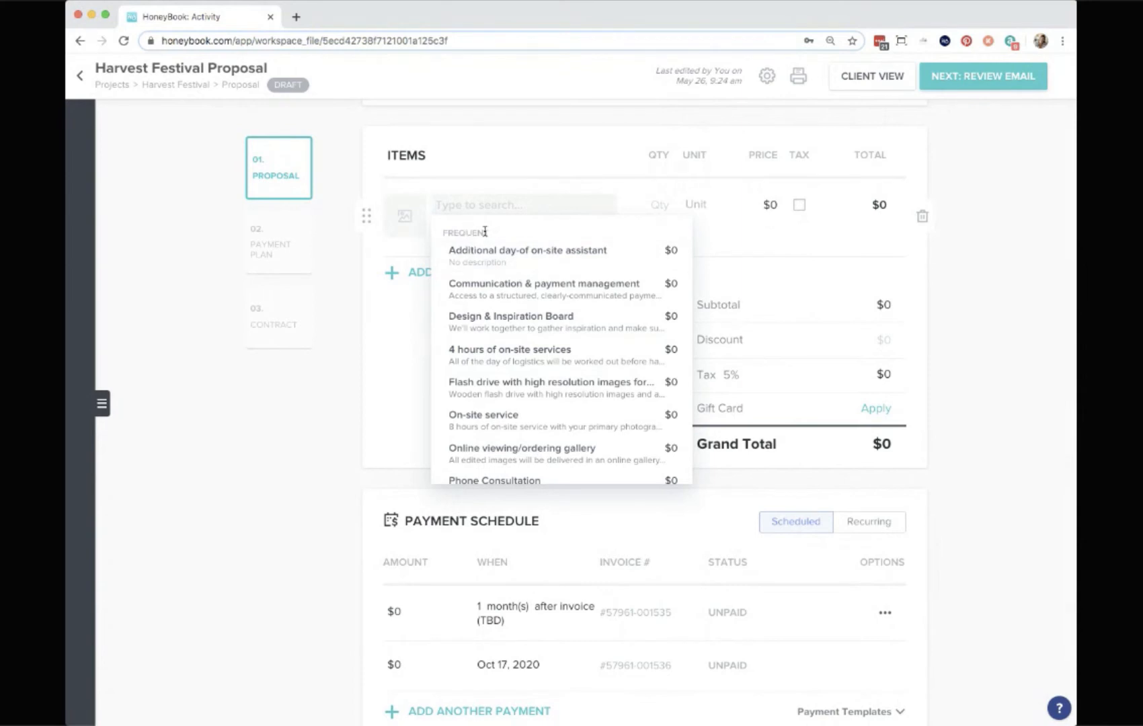
scroll(504, 272, down, 1)
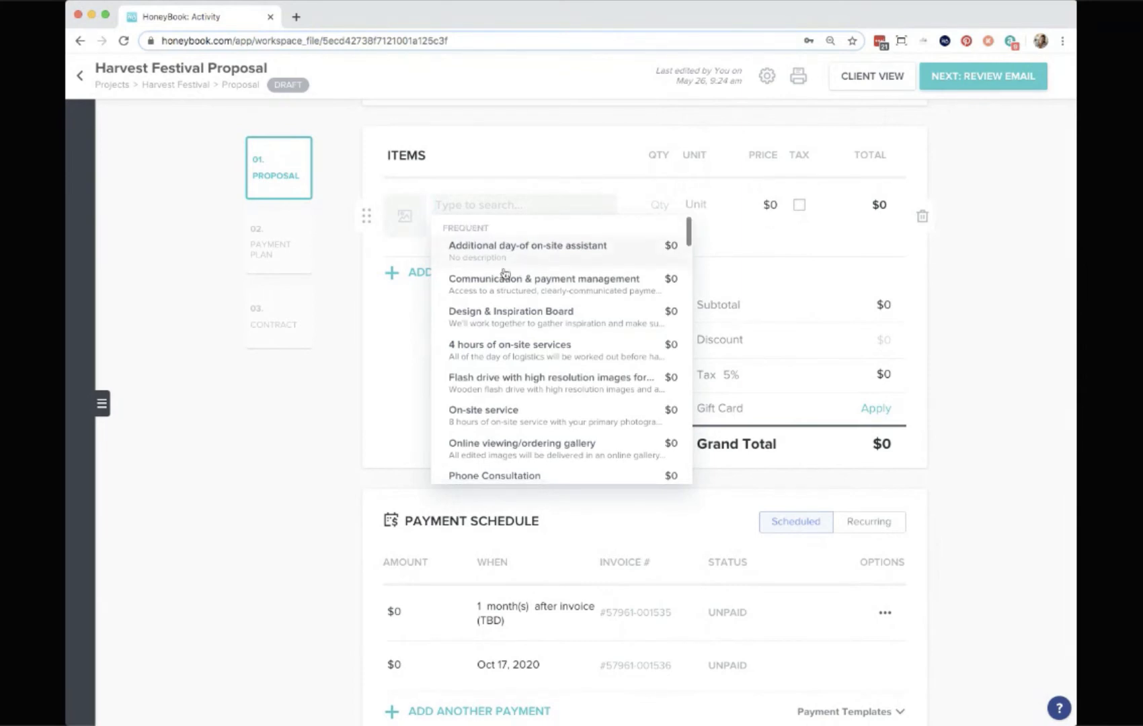
scroll(505, 272, down, 4)
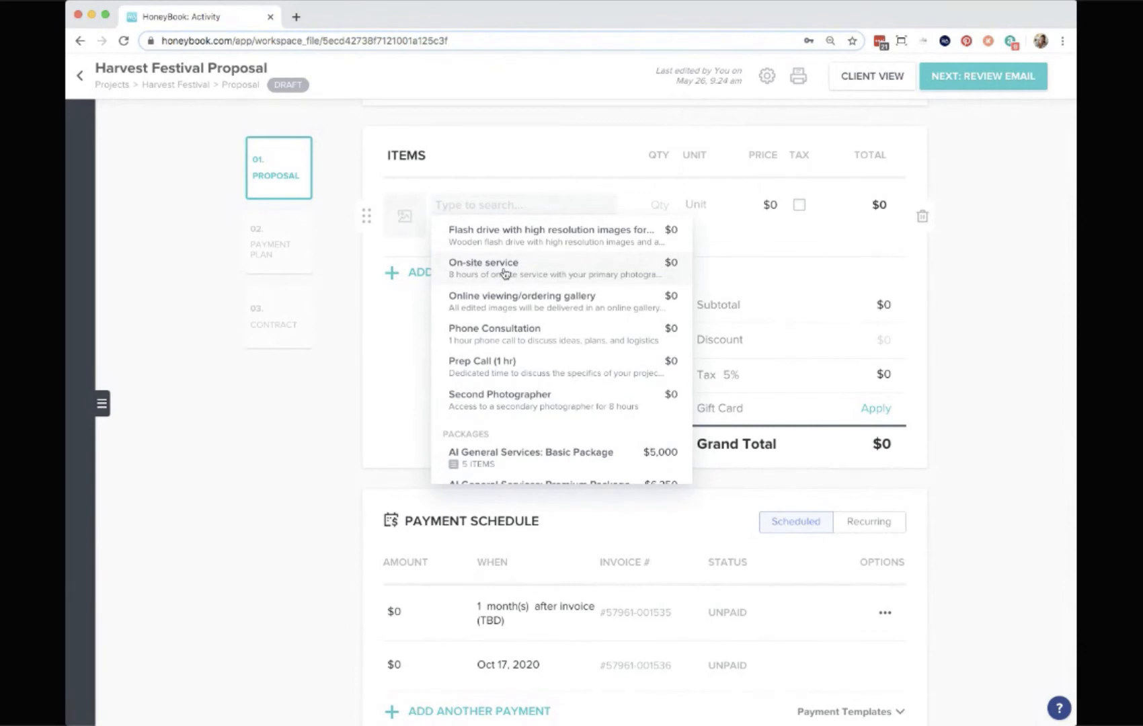
scroll(504, 273, up, 3)
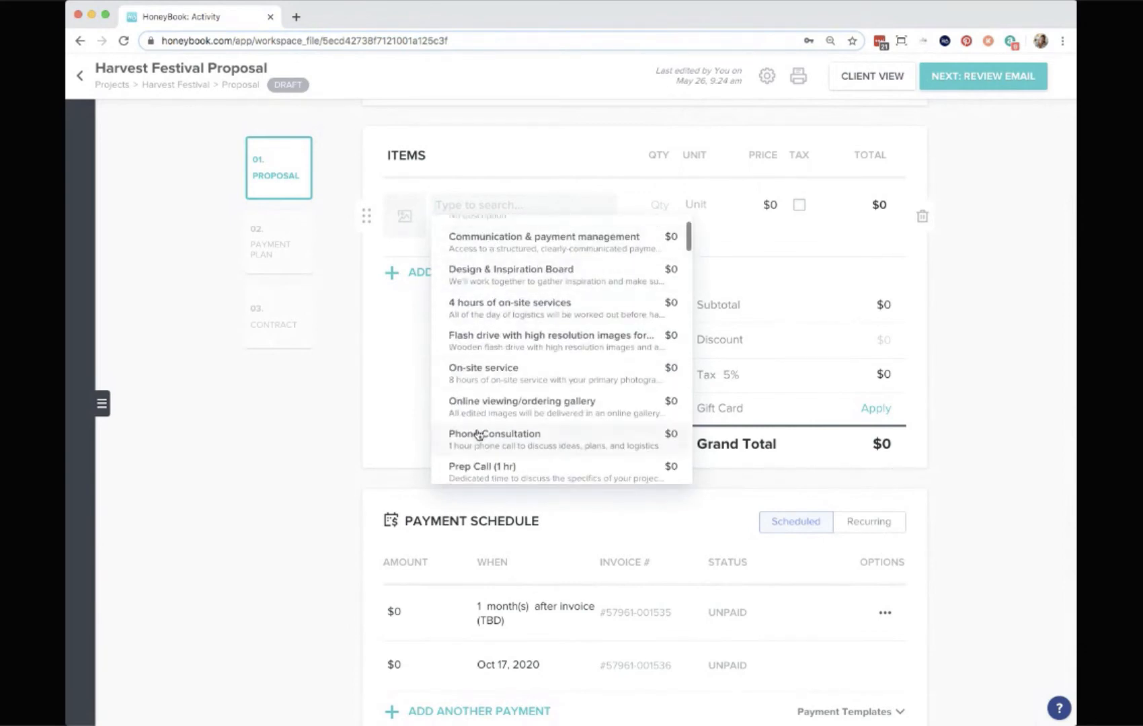
scroll(479, 434, down, 3)
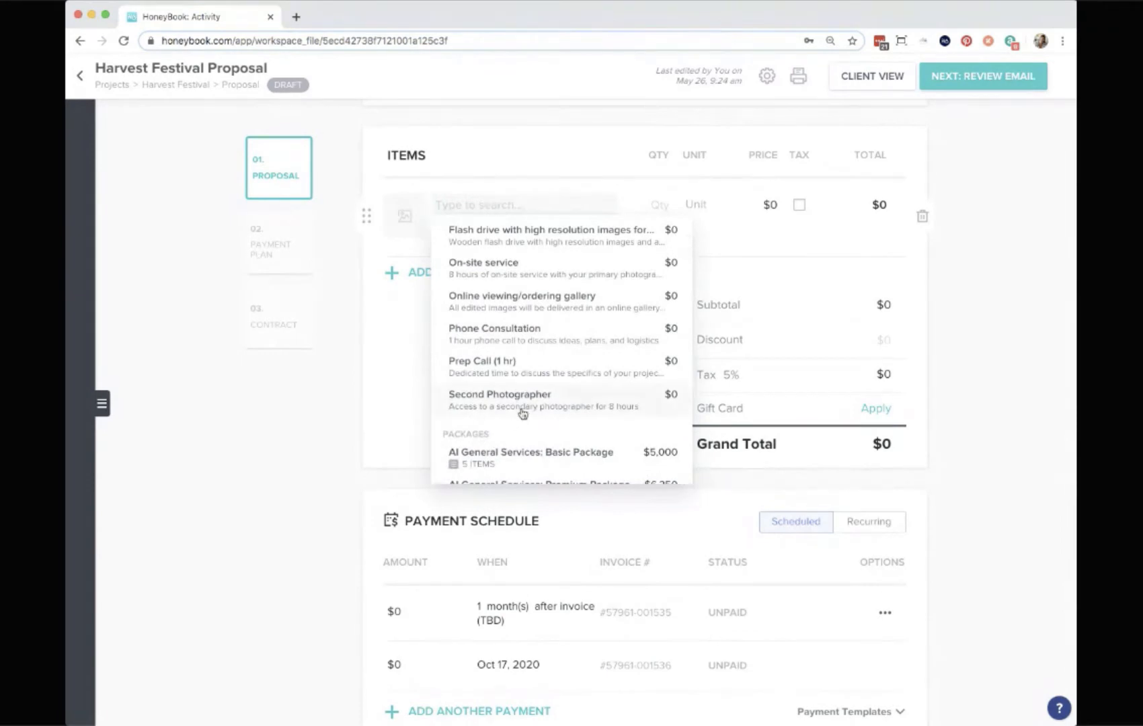
scroll(522, 408, down, 5)
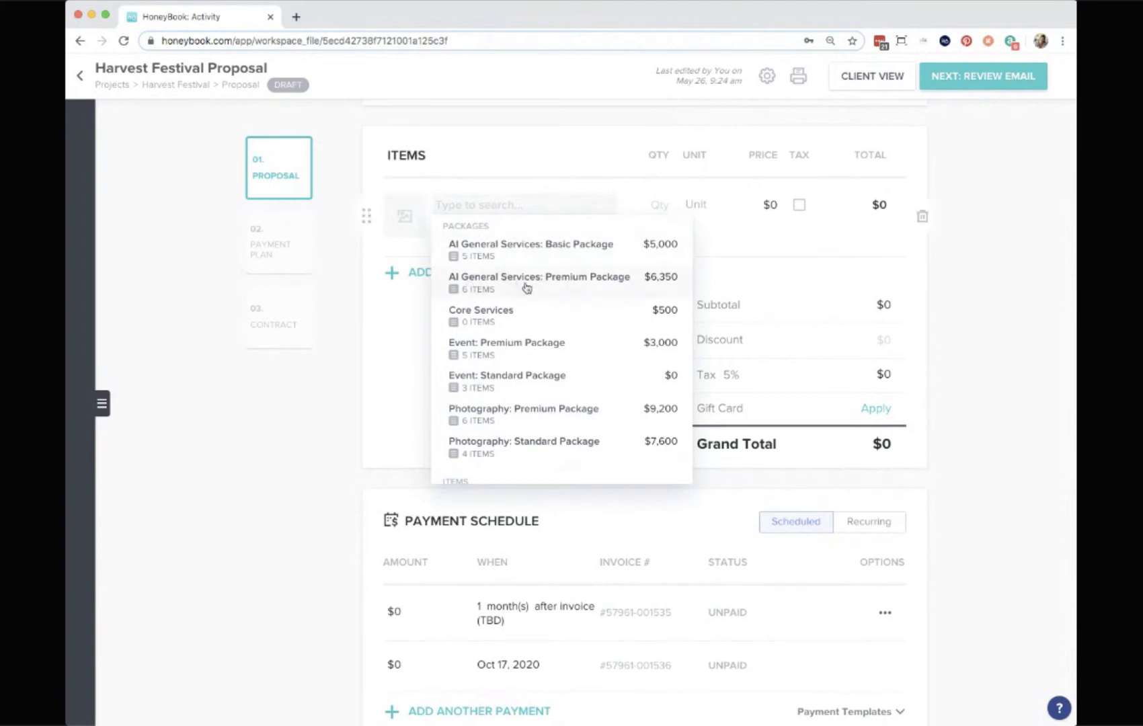
click(545, 290)
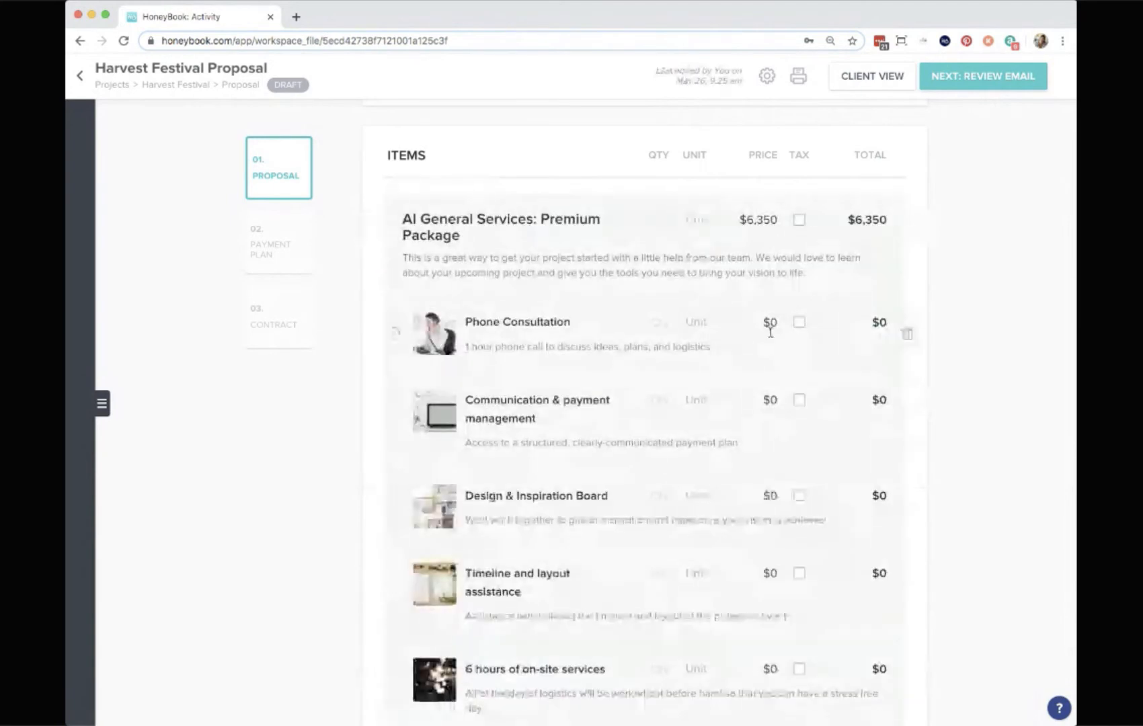
Rename the package to Premium Package by removing the AI General Services prefix.
scroll(891, 334, down, 2)
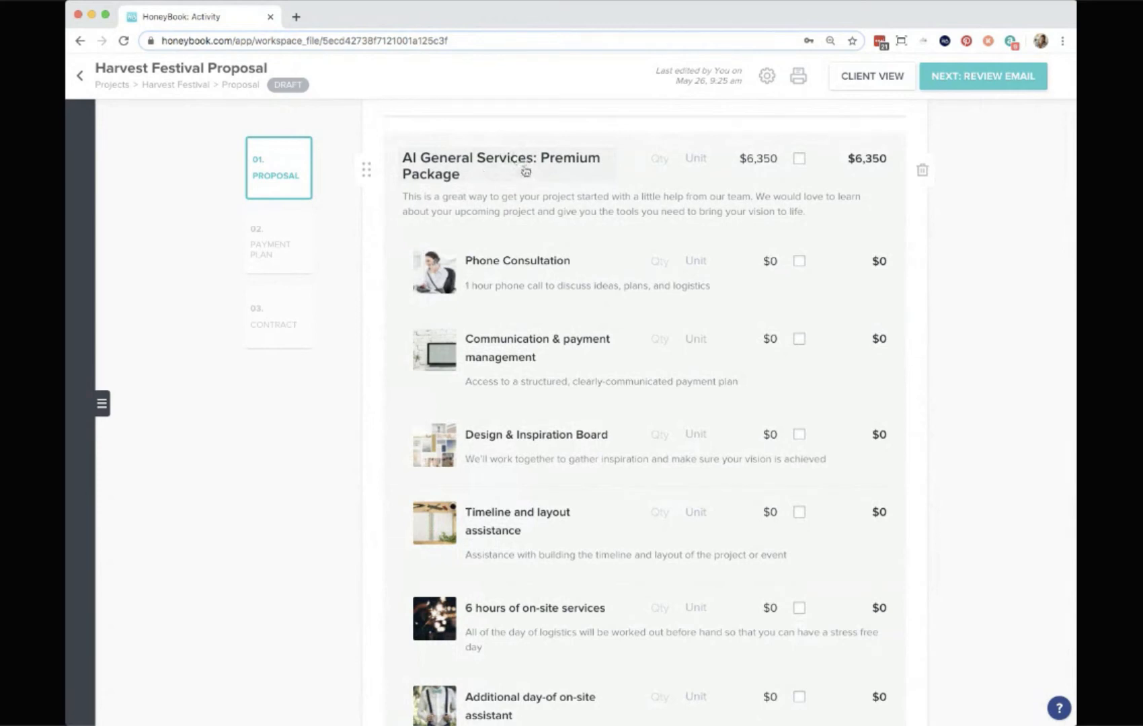
click(526, 172)
click(542, 160)
drag(542, 160, 380, 164)
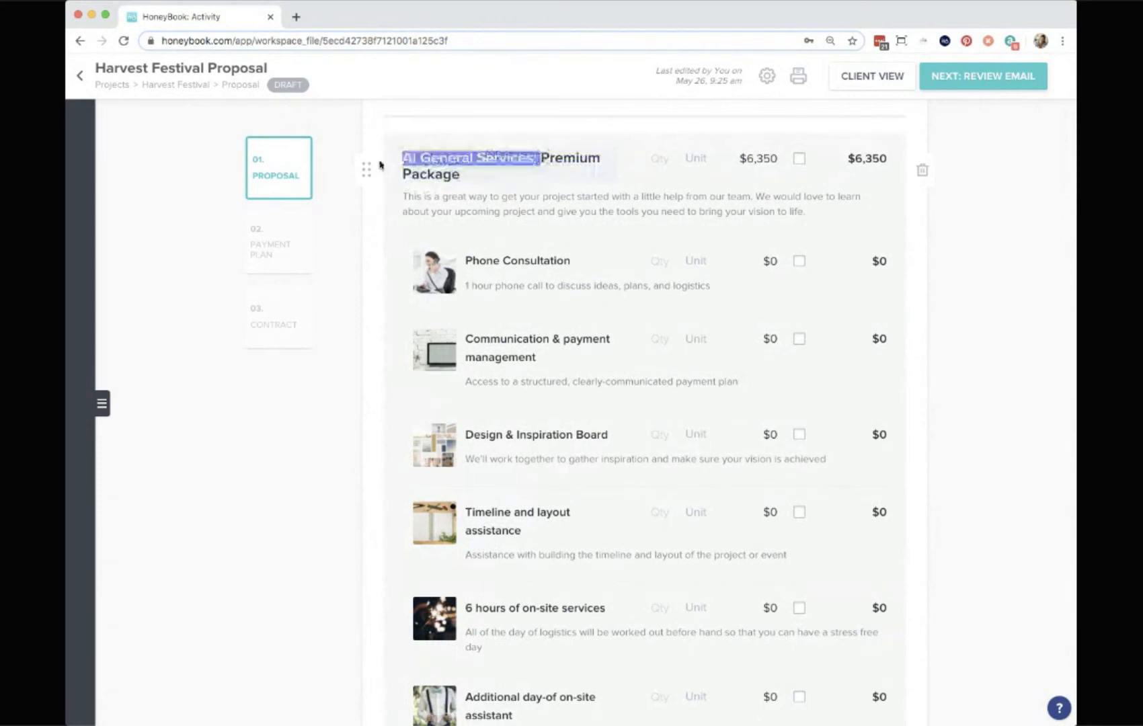
key(BackSpace)
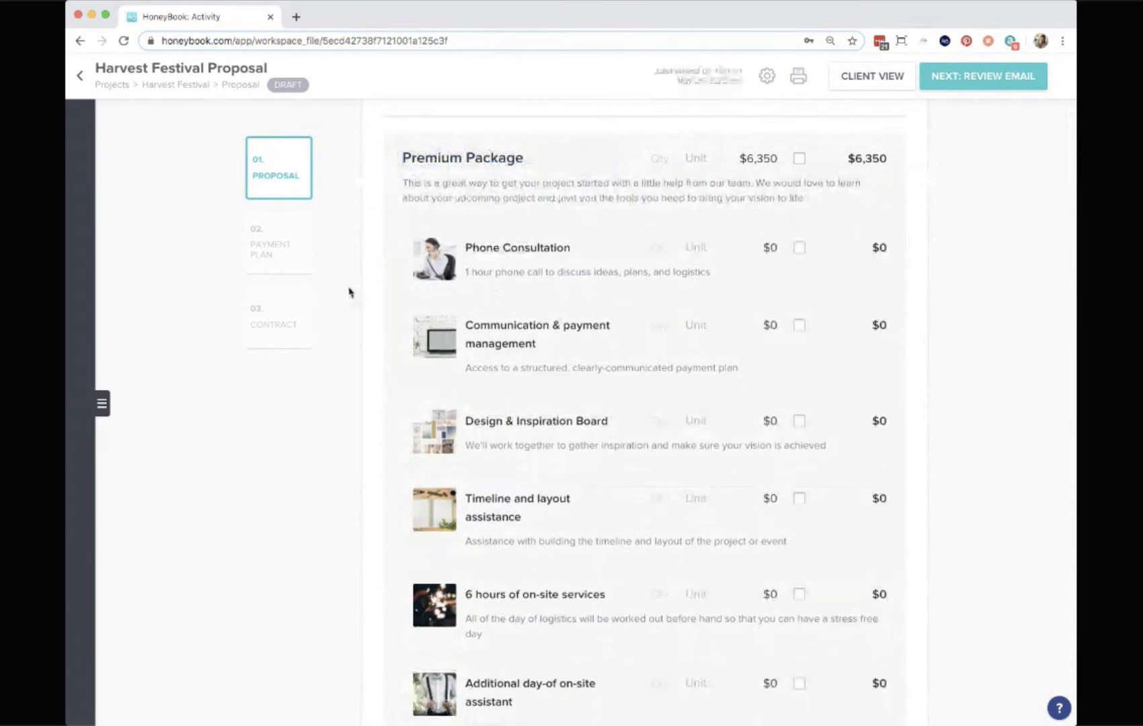
Append test text dfhdfkv to the package description and delete it again.
click(817, 204)
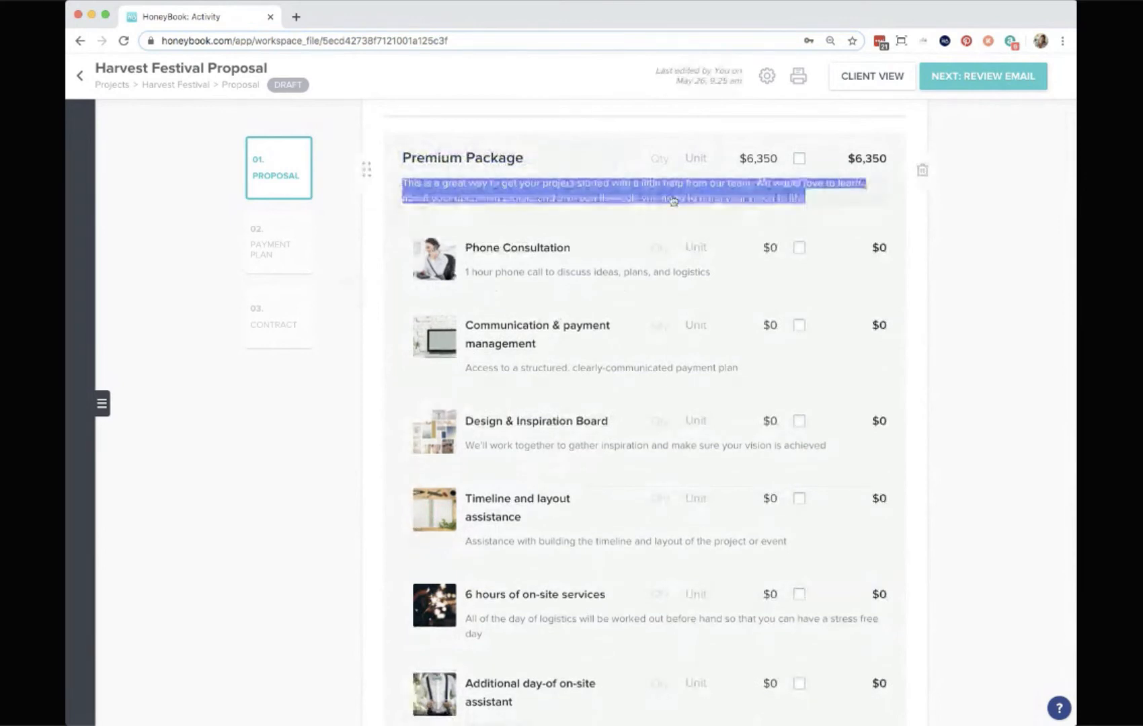
click(836, 200)
text(dfhdfkv)
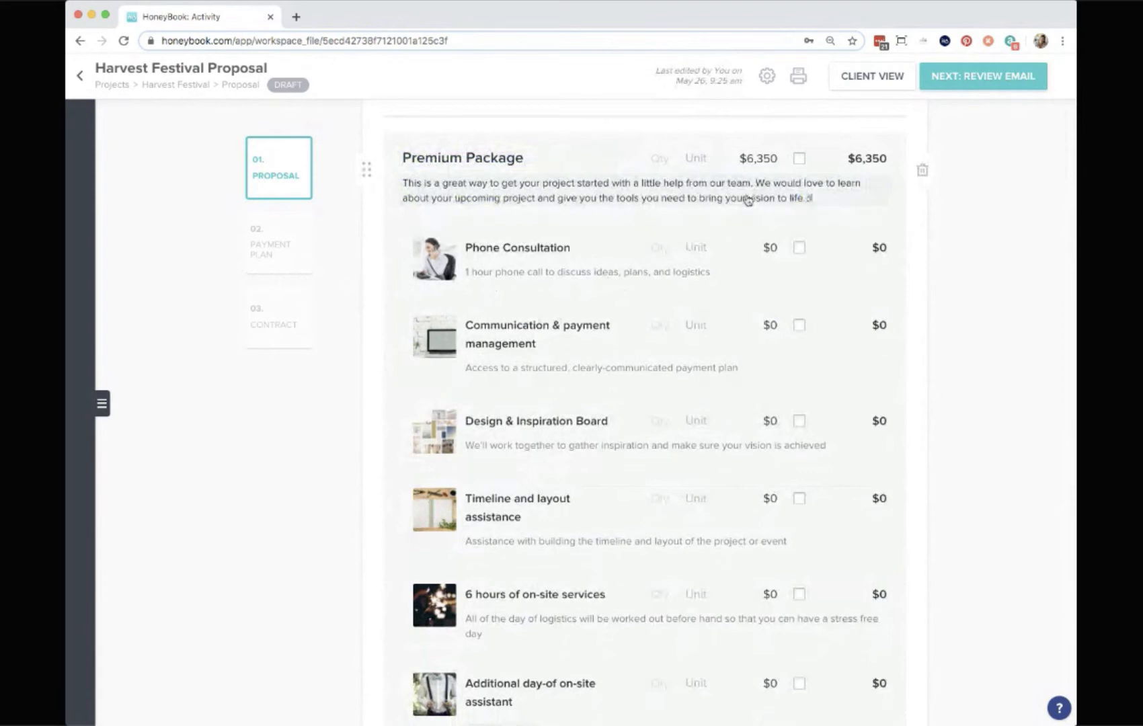
double_click(837, 201)
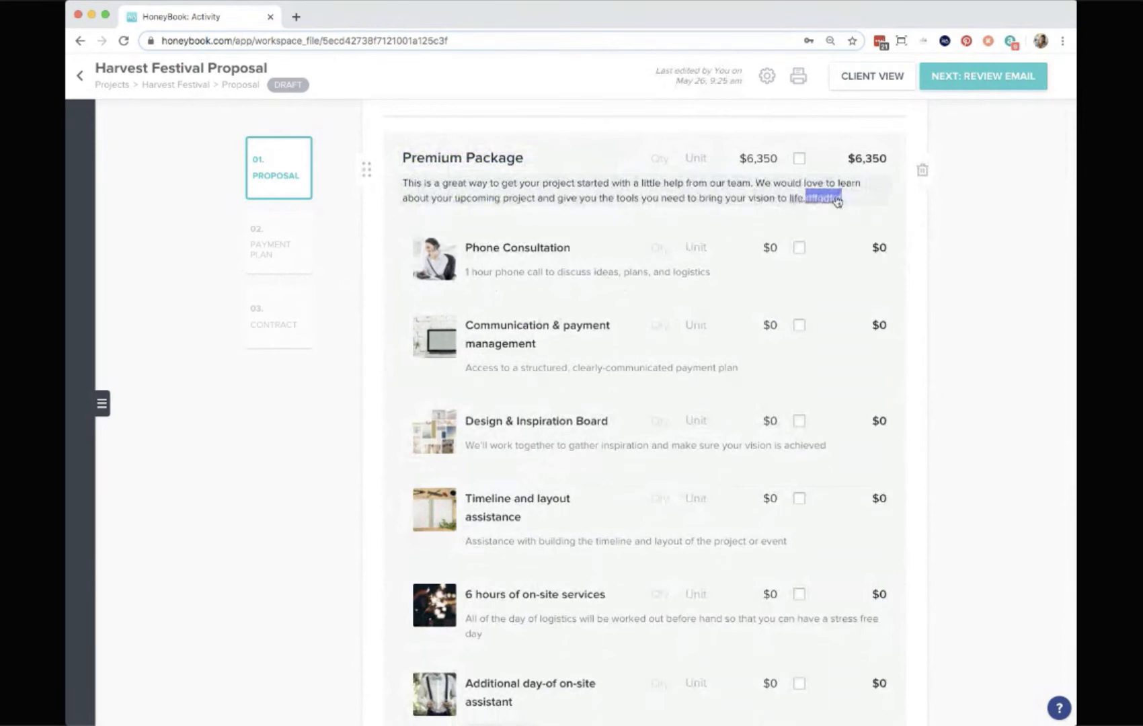
key(BackSpace)
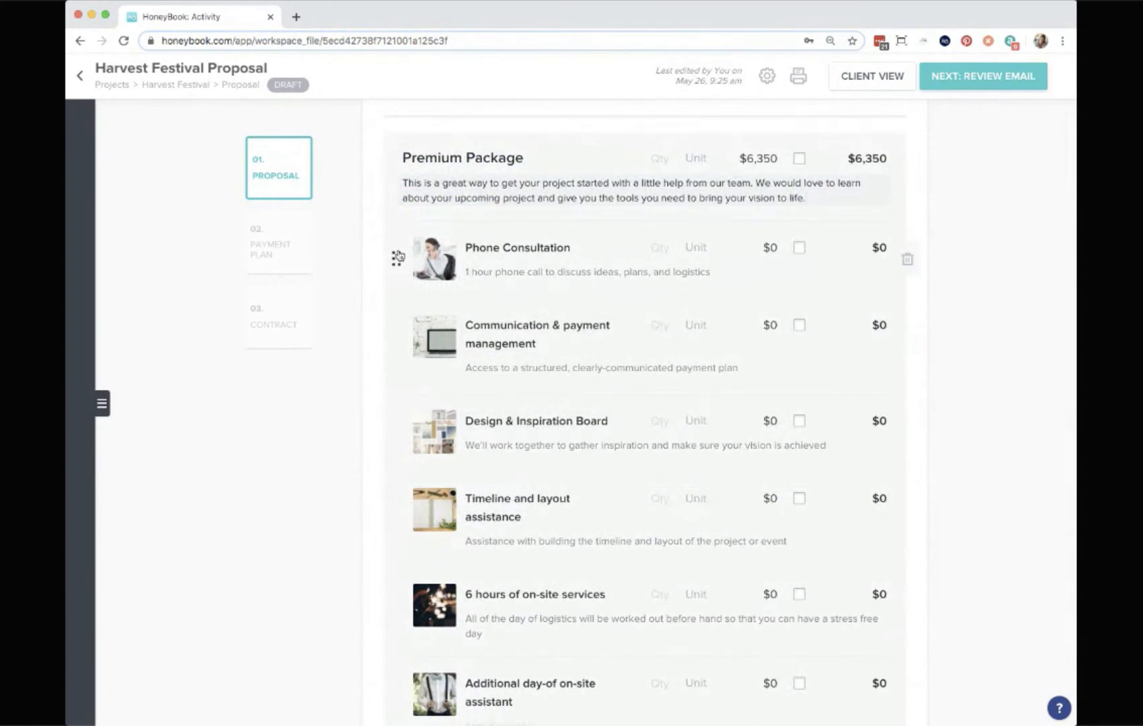
Move the Phone Consultation item below Design & Inspiration Board and delete it from the package.
click(571, 250)
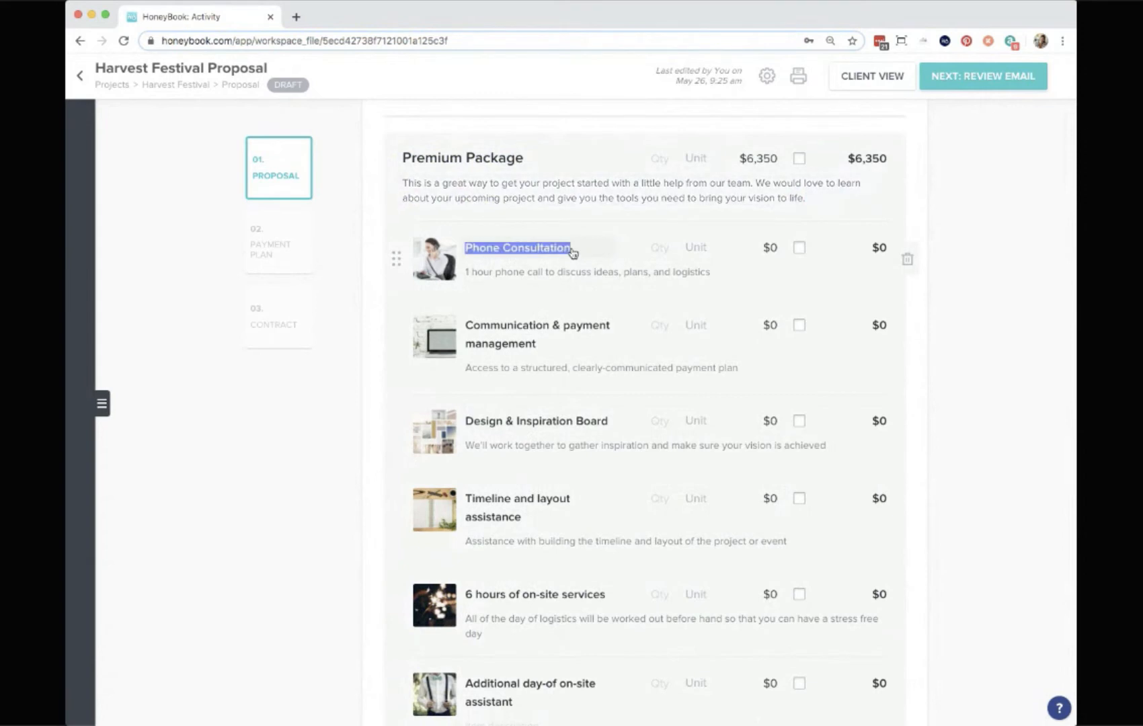
click(732, 278)
mouse_move(434, 261)
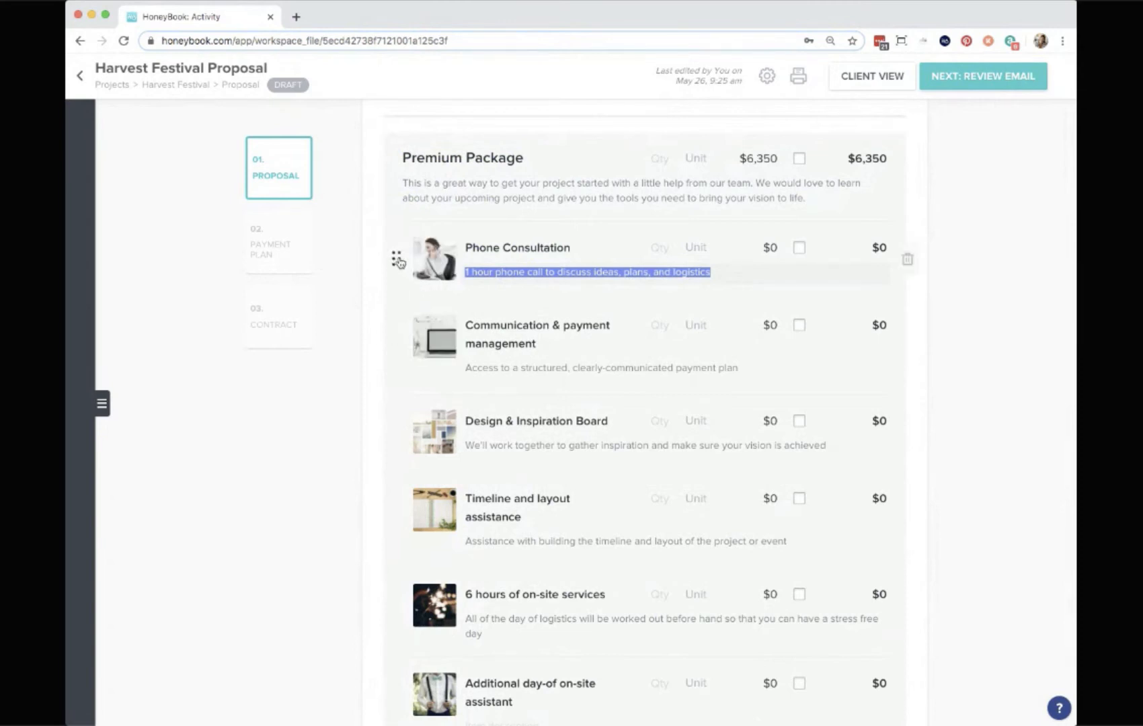
drag(398, 261, 428, 487)
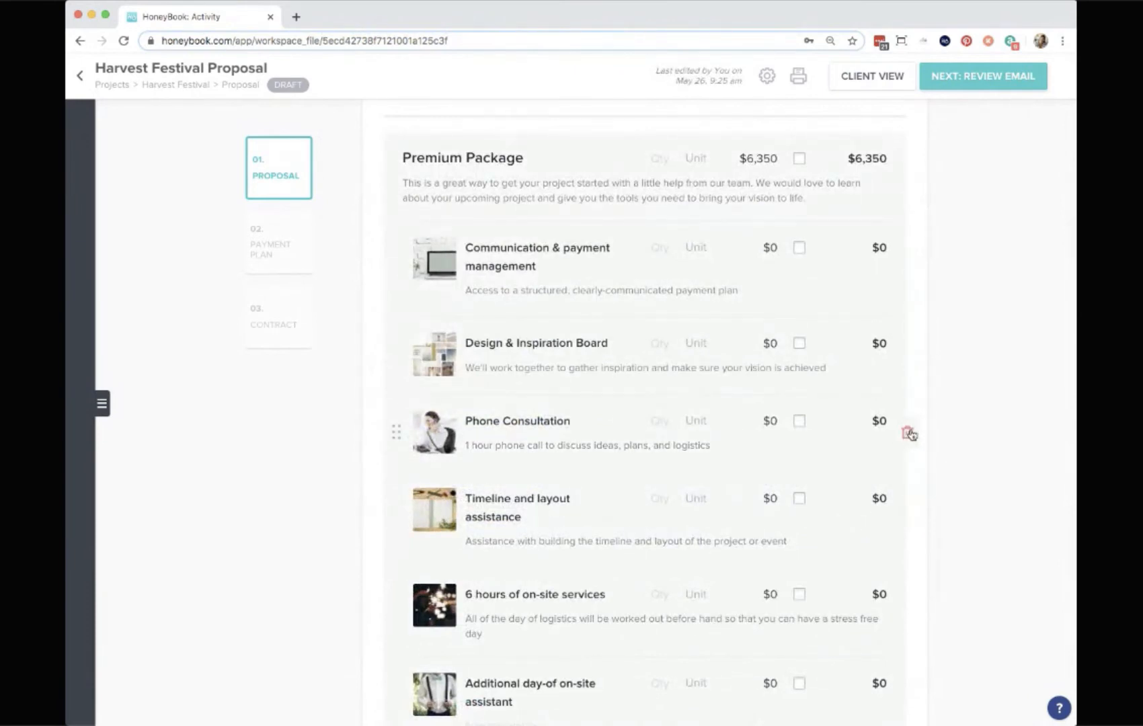
click(907, 433)
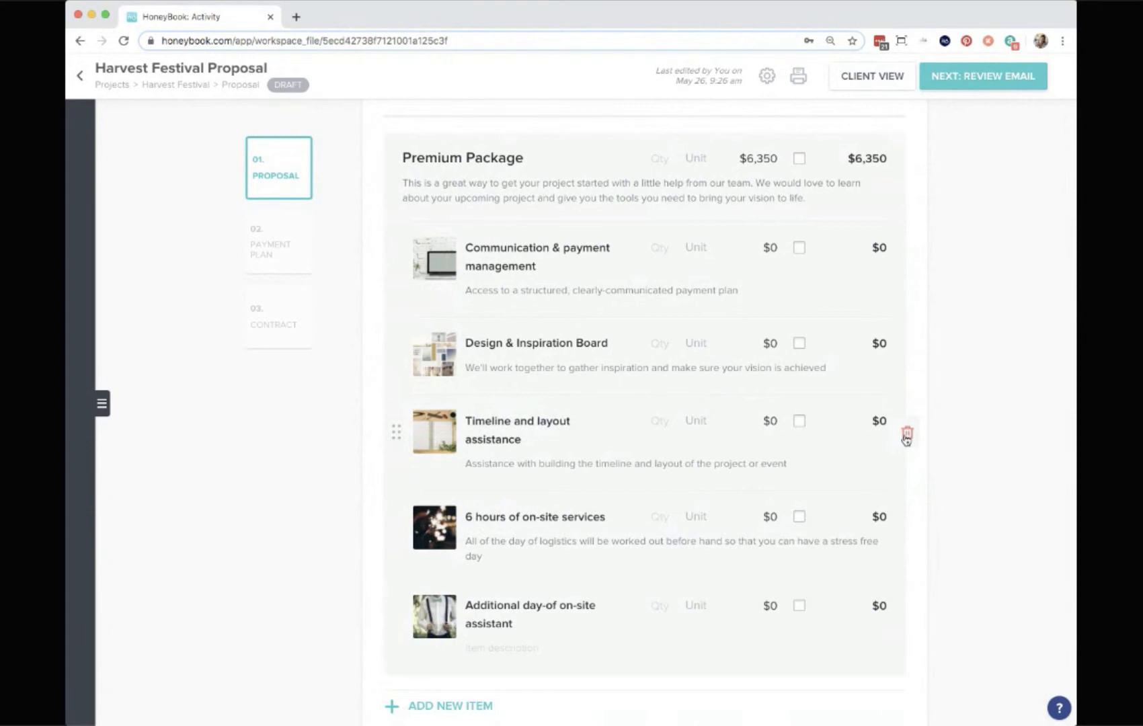
Set the Premium Package price to $6000.
double_click(756, 160)
text(6000)
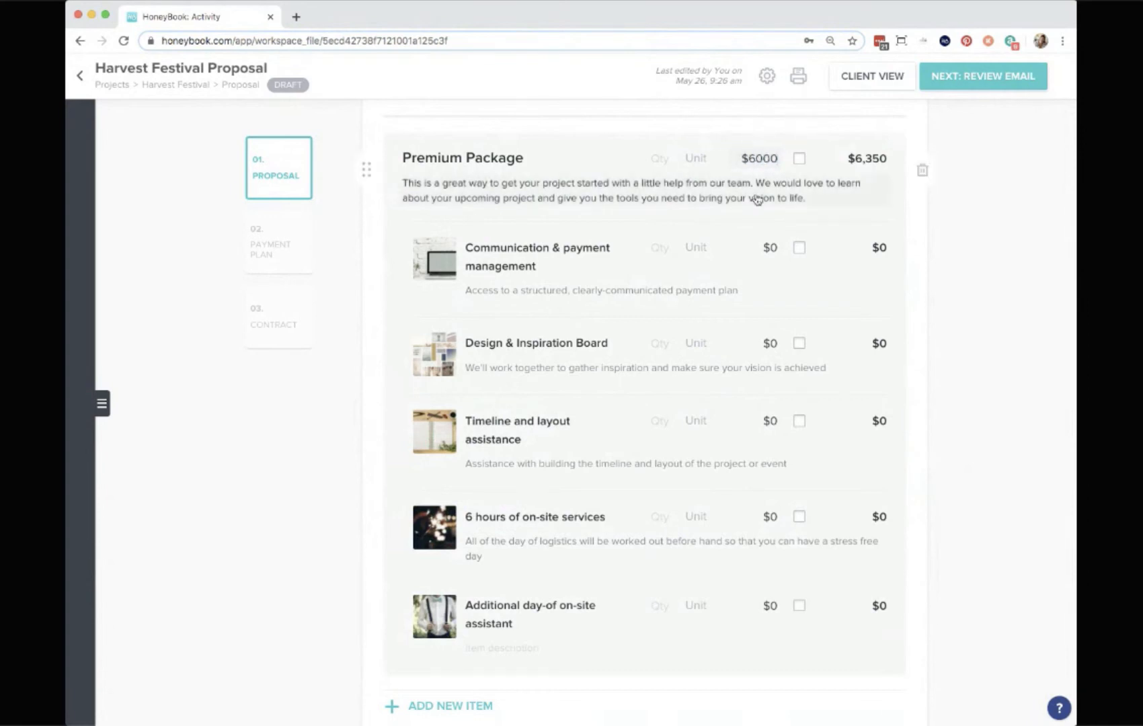
scroll(762, 196, up, 3)
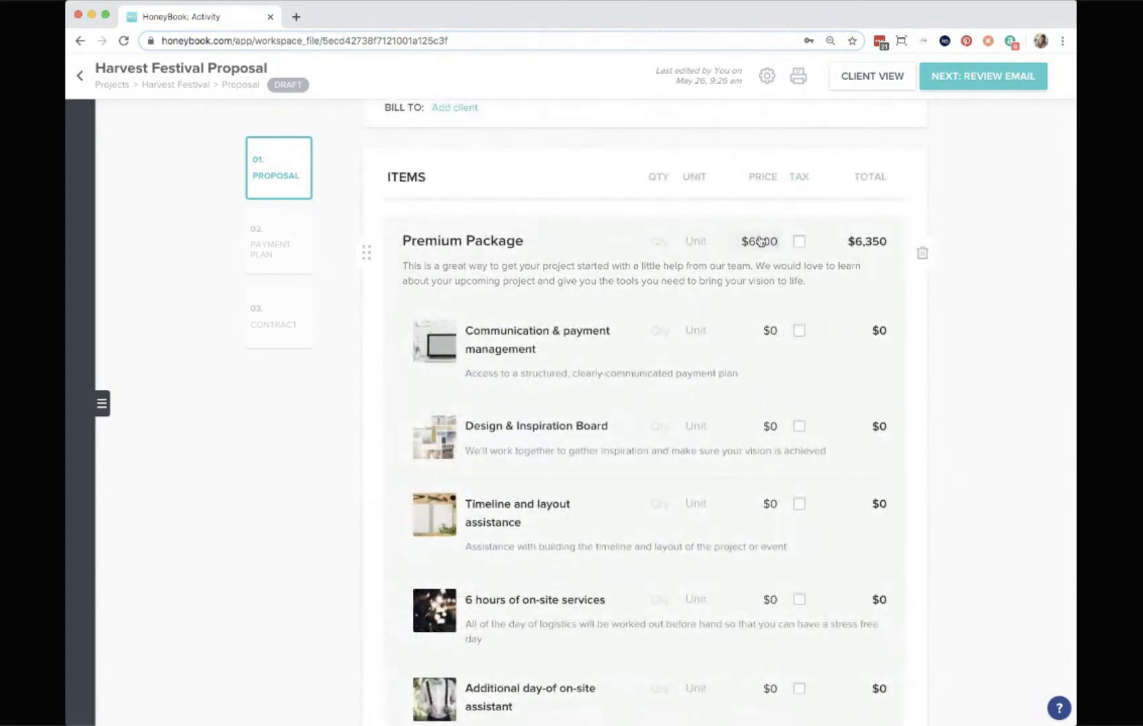
click(1034, 318)
Mark the Premium Package as taxable.
scroll(805, 242, down, 1)
scroll(807, 230, down, 7)
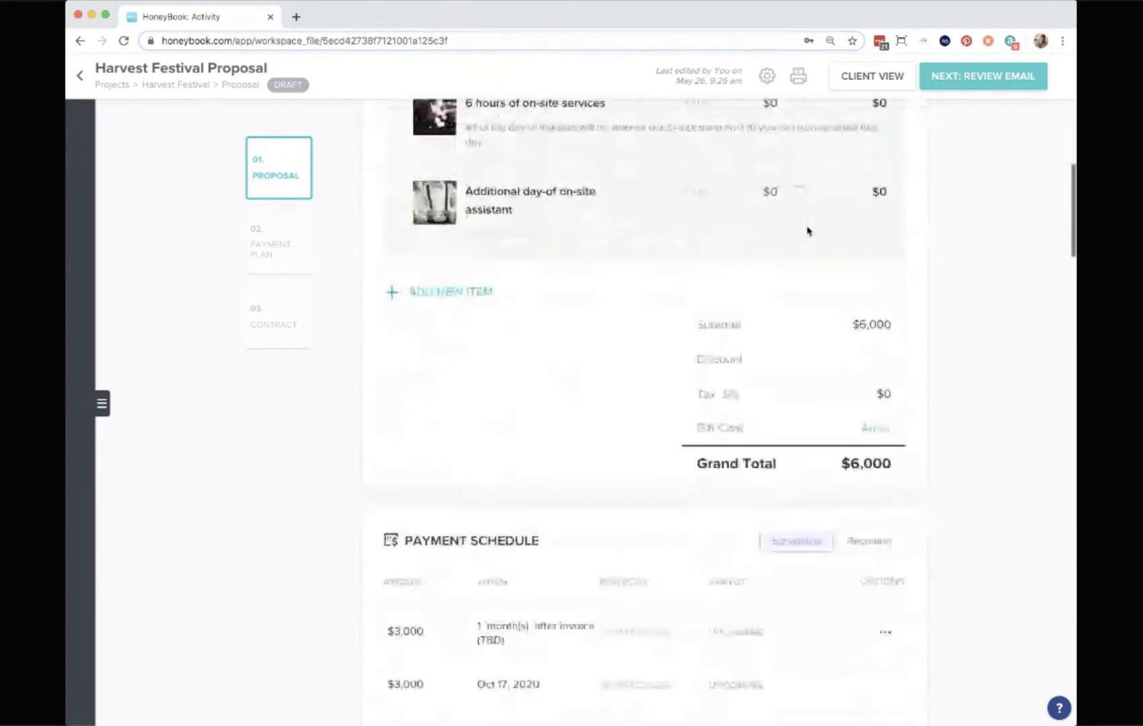
scroll(818, 301, up, 8)
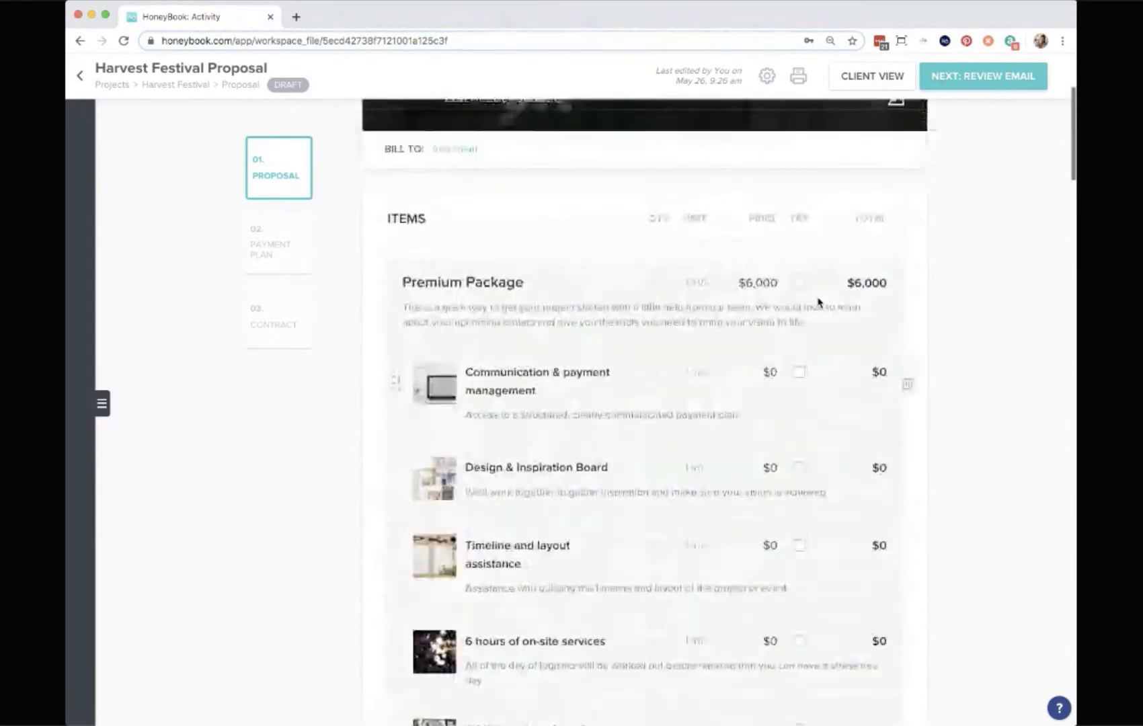
click(799, 283)
Set the proposal's tax rate to 7.75%.
scroll(806, 291, down, 8)
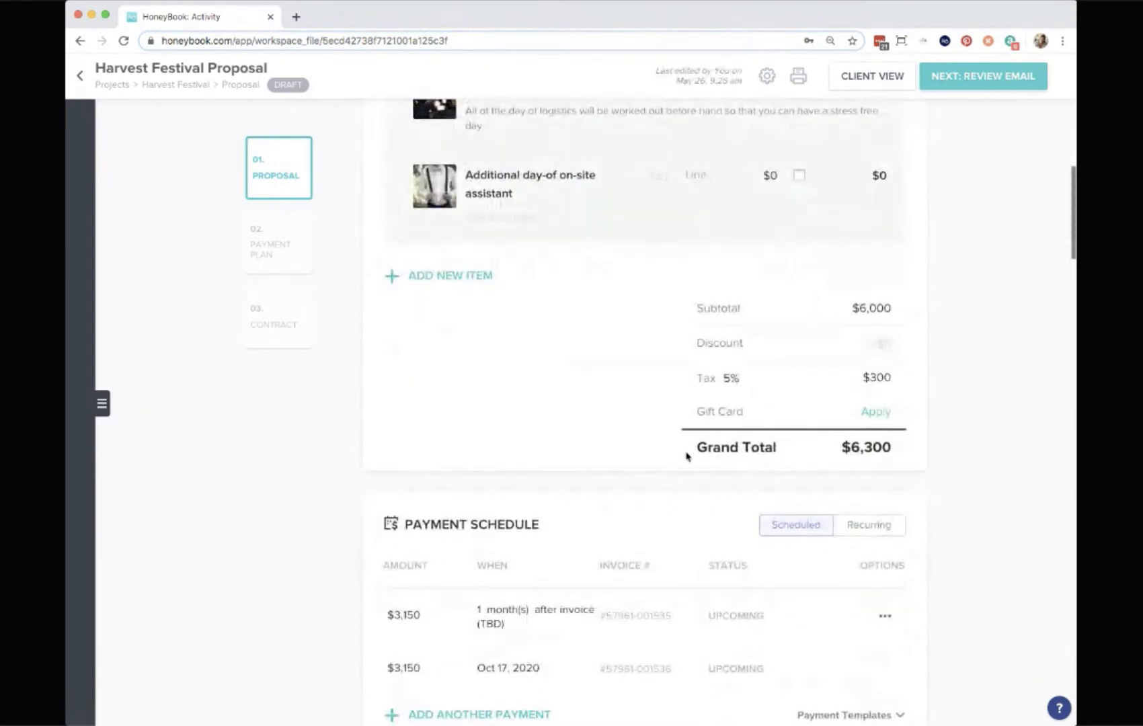
click(728, 378)
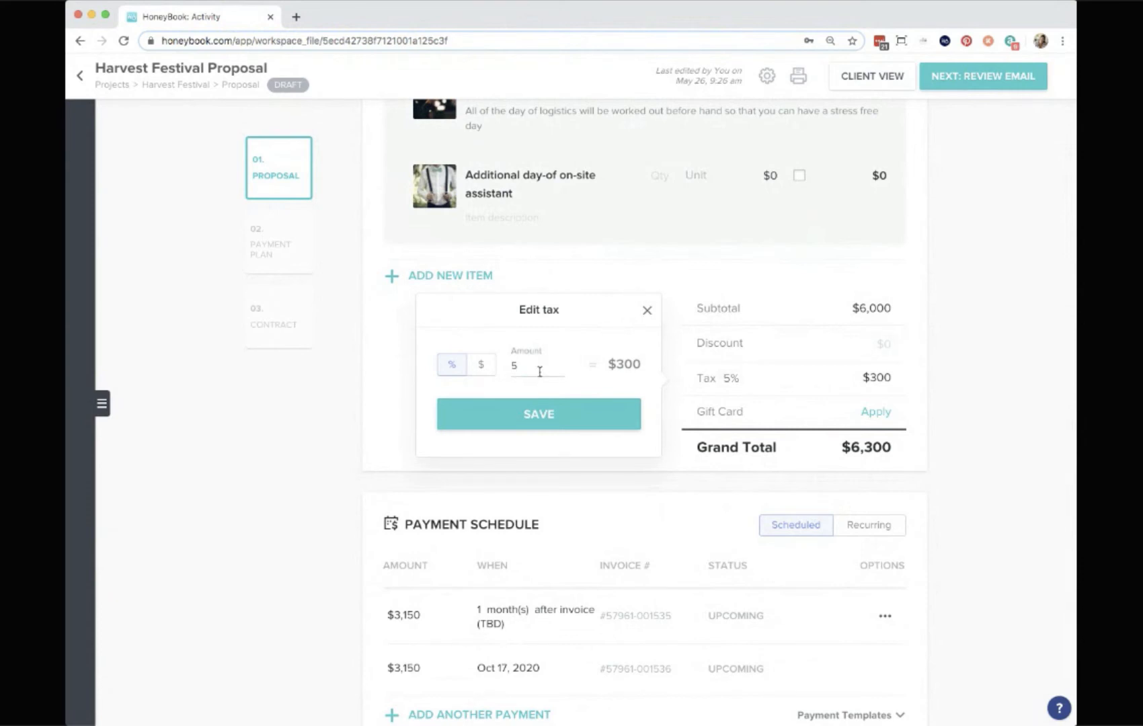
text(.75)
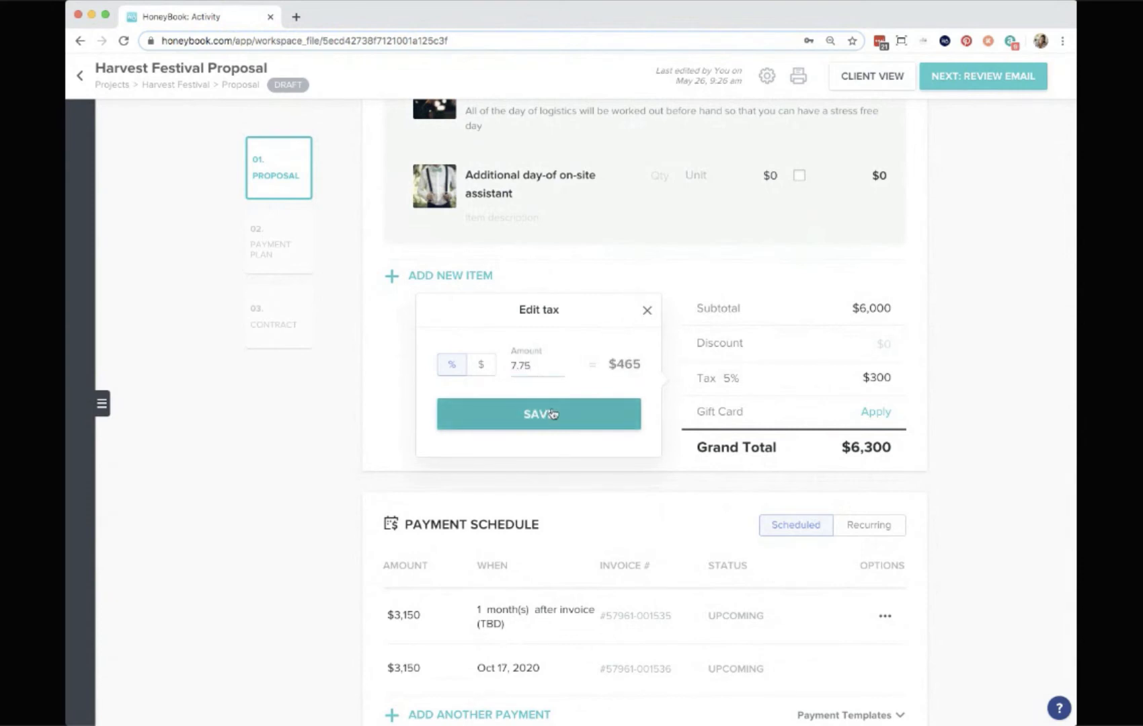
click(552, 414)
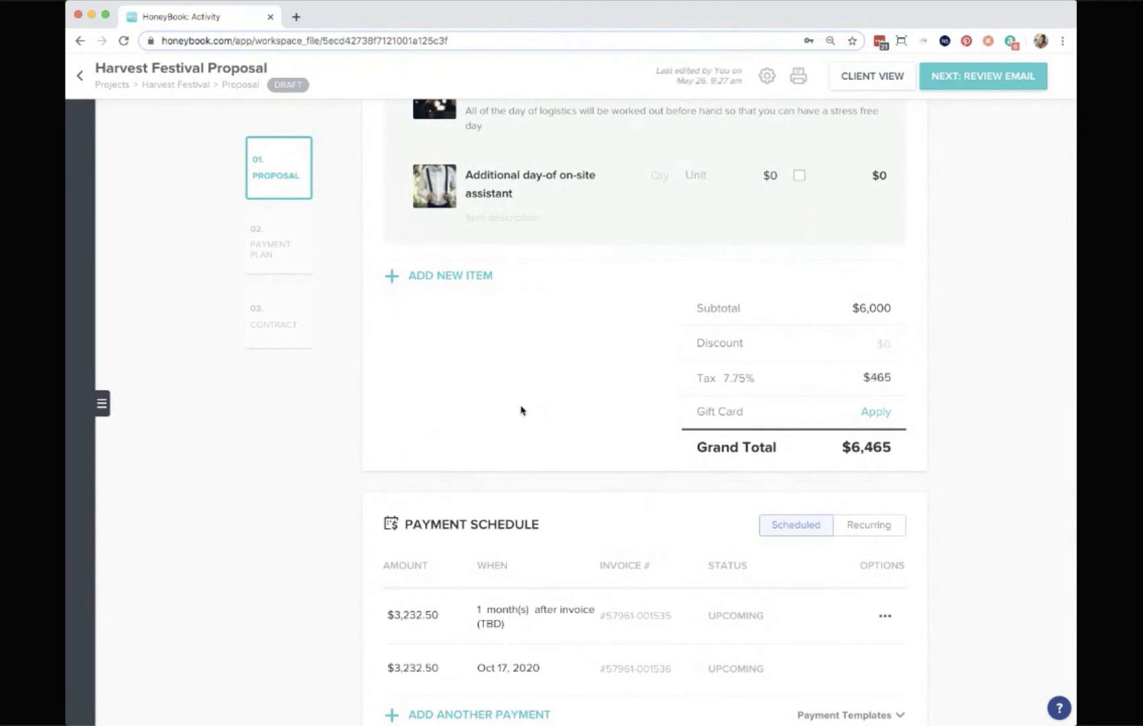
Add a new line item named ajhsgdajshfaksf below the package.
scroll(521, 411, up, 2)
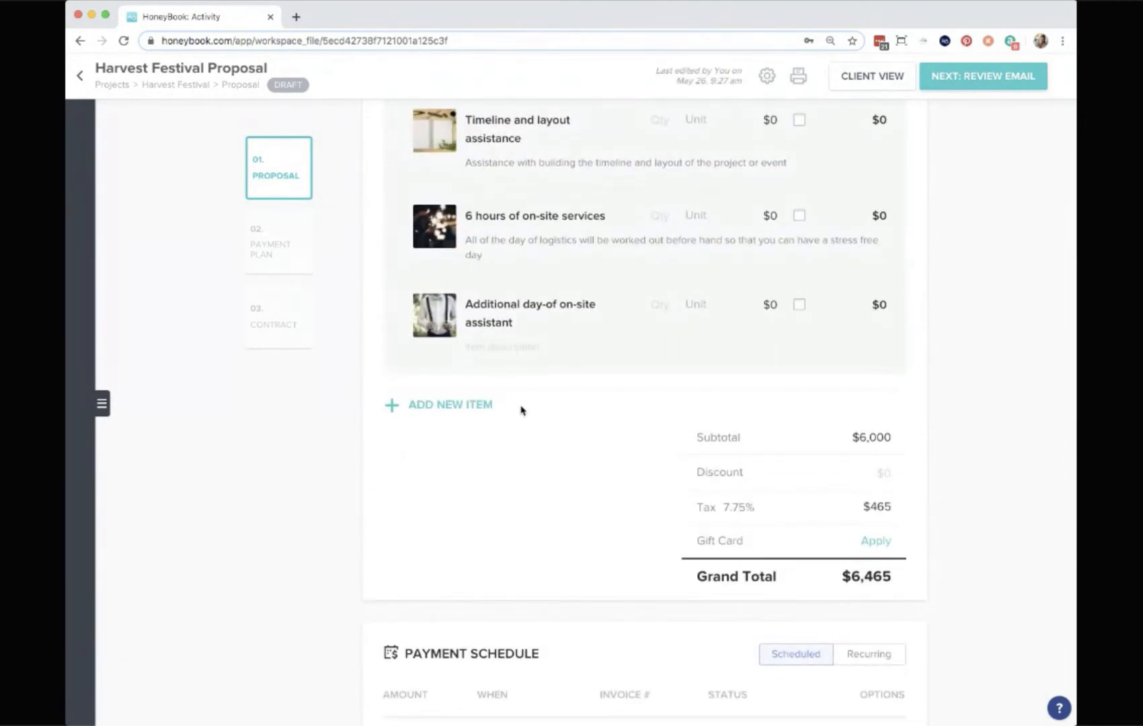
click(447, 406)
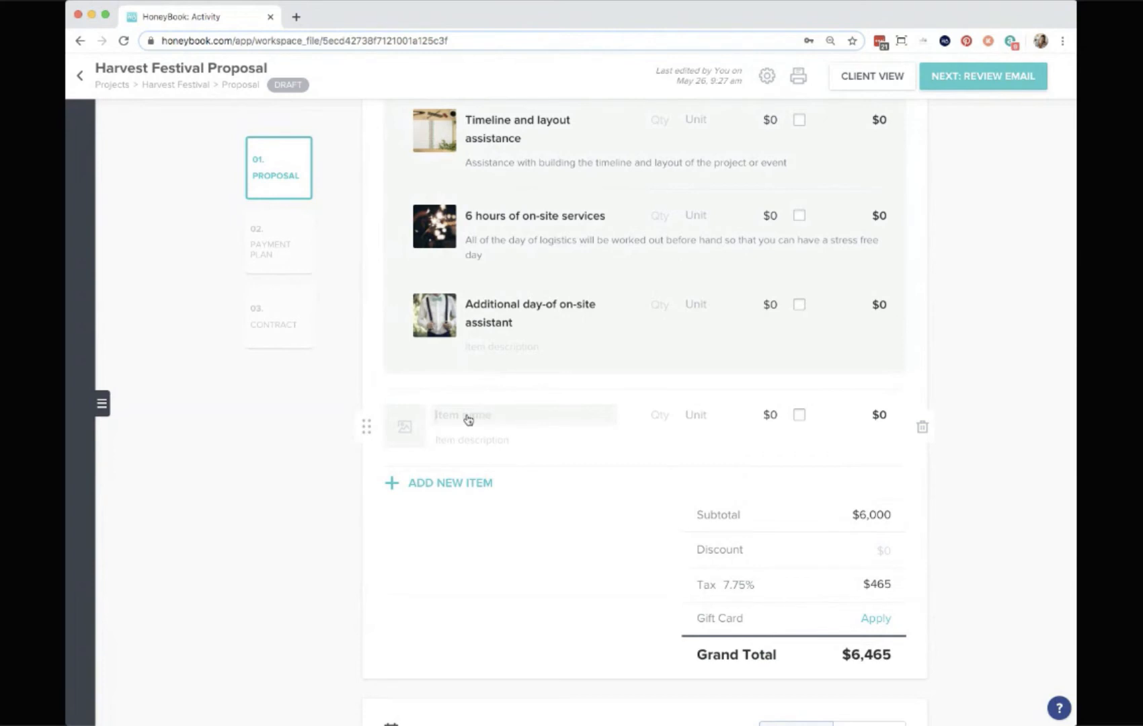
click(469, 419)
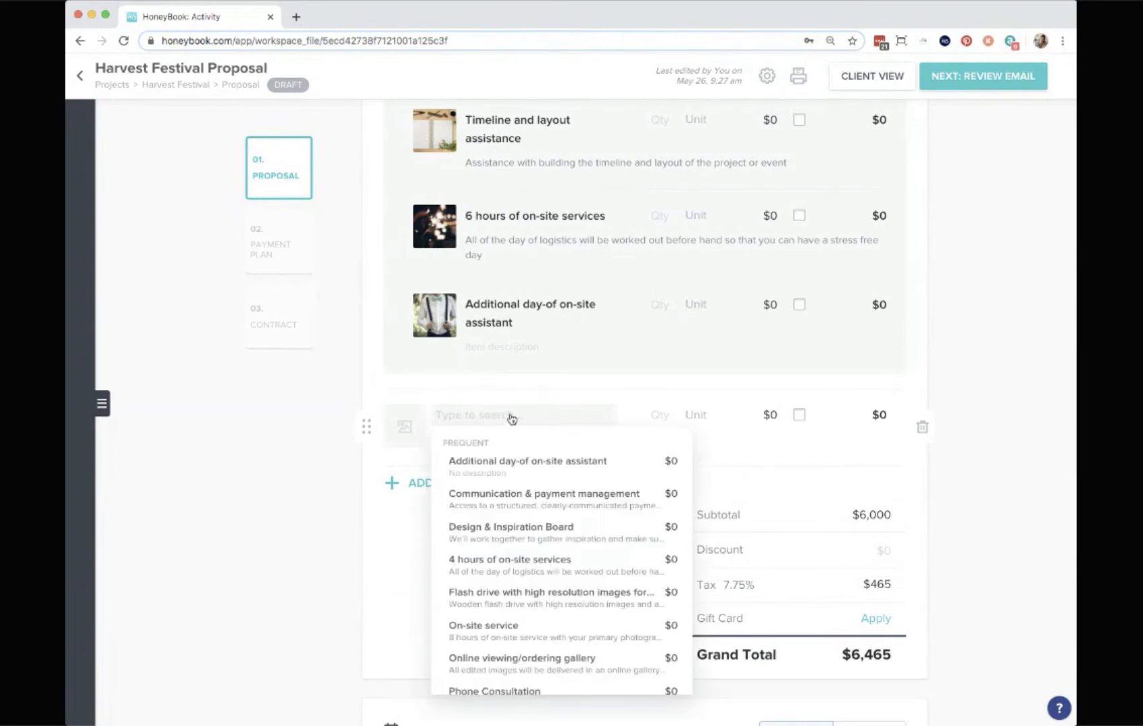
text(ajhsgdajshfaksf)
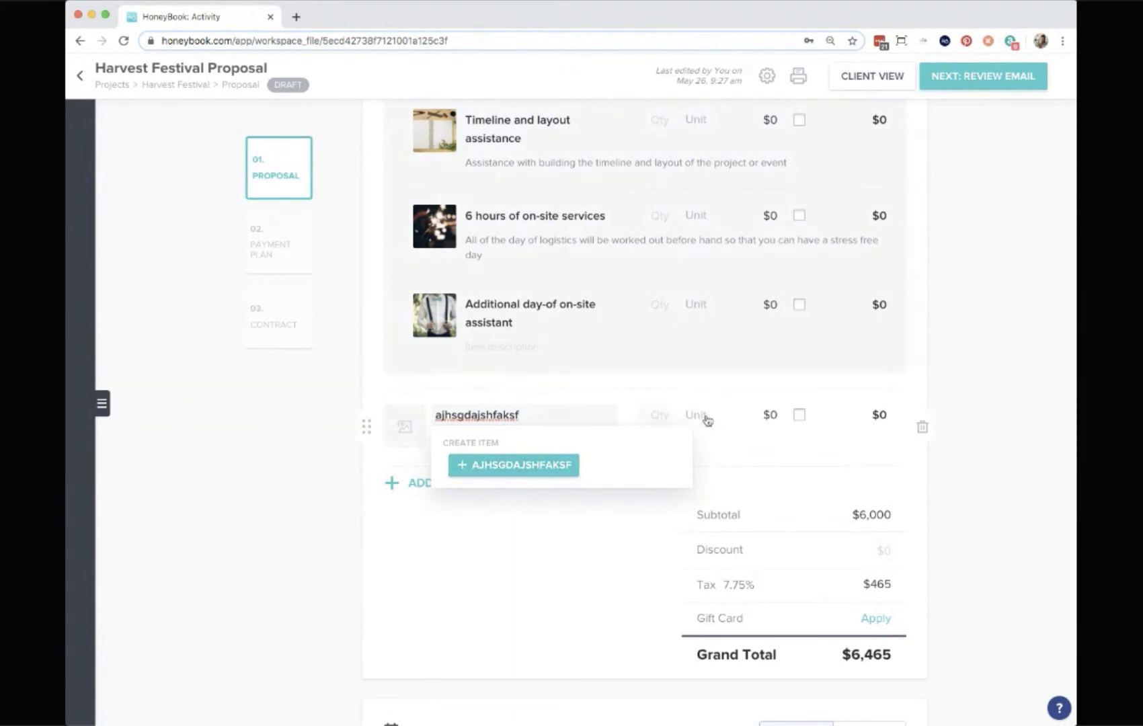
click(773, 416)
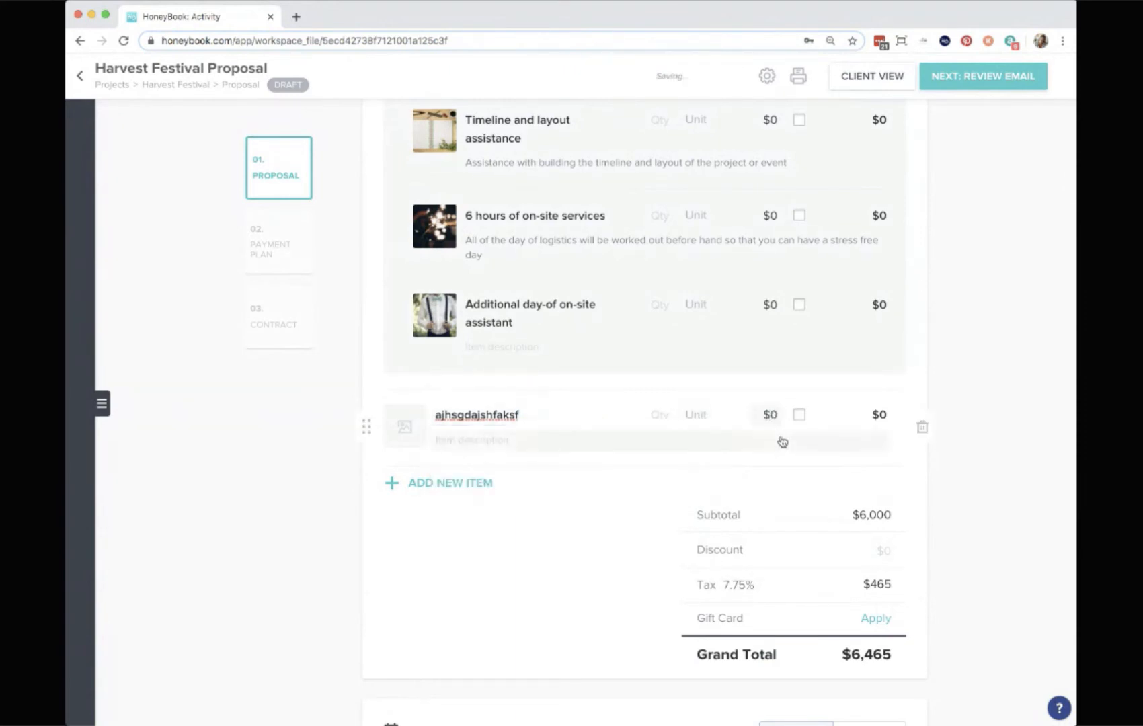
Enter a quantity of 2 for the new item and clear it again.
scroll(747, 363, up, 3)
scroll(738, 381, up, 2)
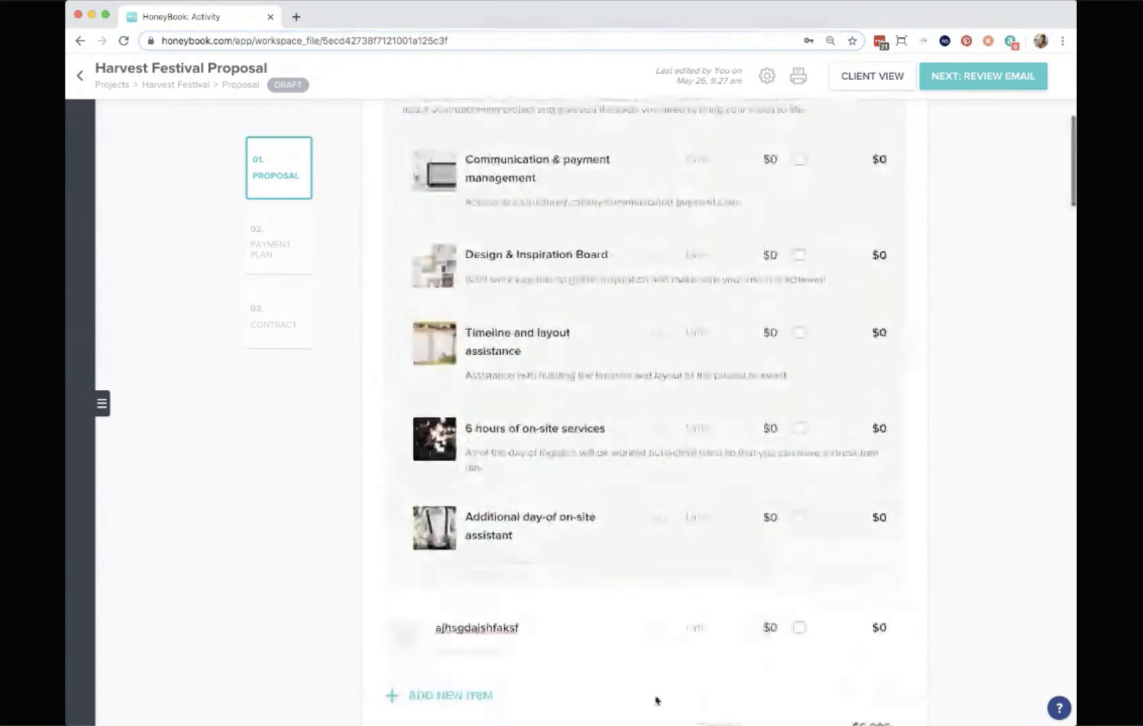
click(663, 631)
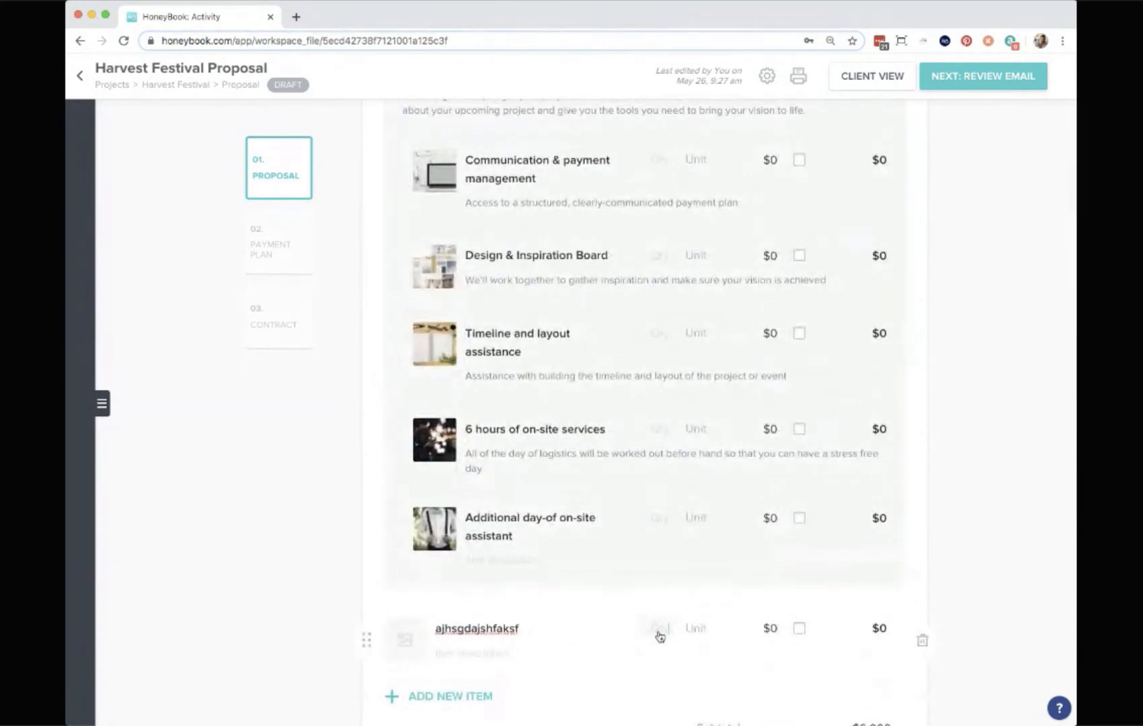
text(2)
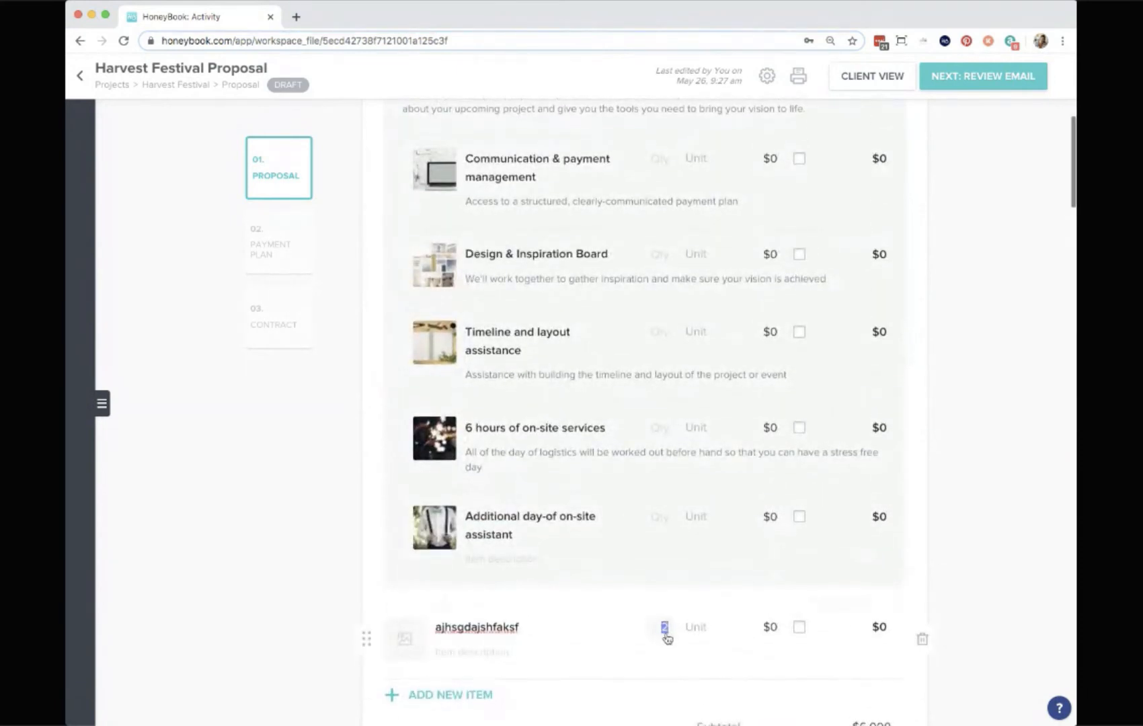
key(BackSpace)
Delete the ajhsgdajshfaksf item from the proposal.
scroll(648, 640, down, 2)
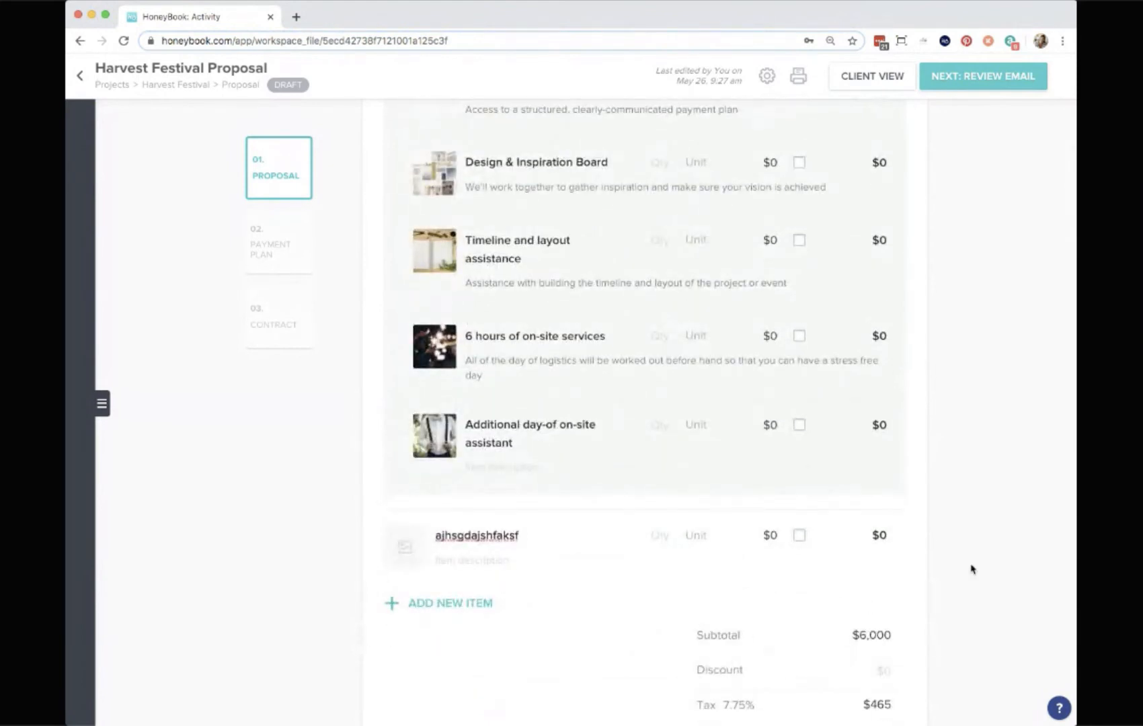
click(926, 546)
Apply a $100 discount to the proposal.
scroll(974, 597, down, 3)
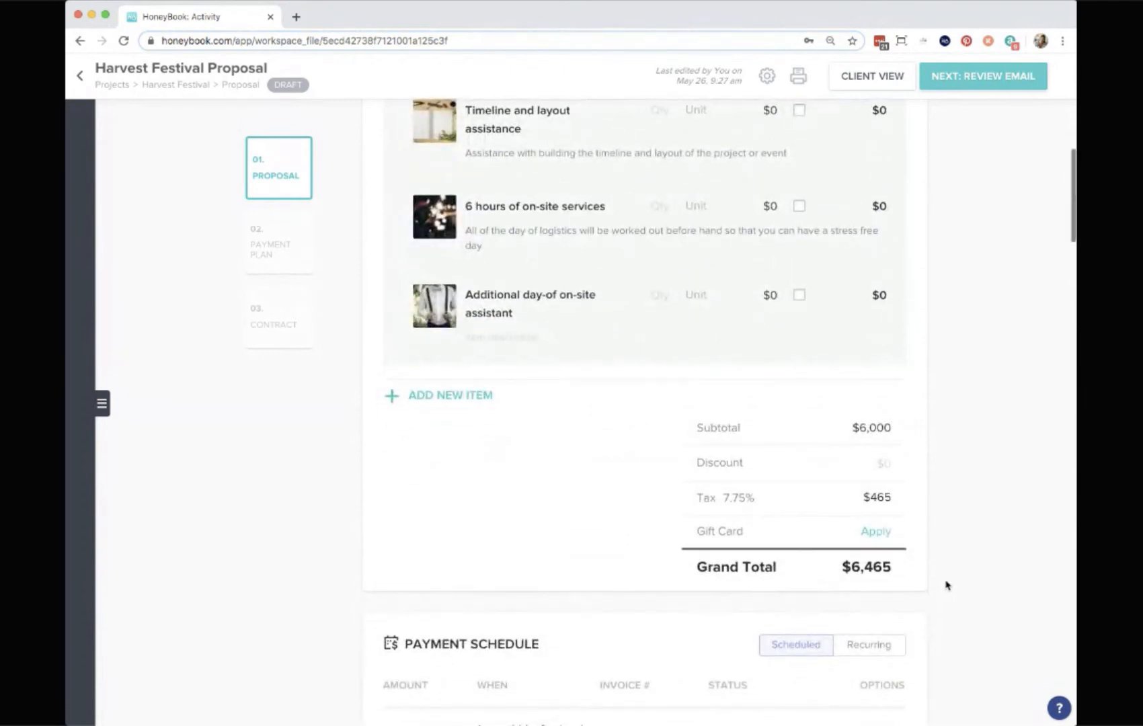
click(877, 464)
text(100)
key(Return)
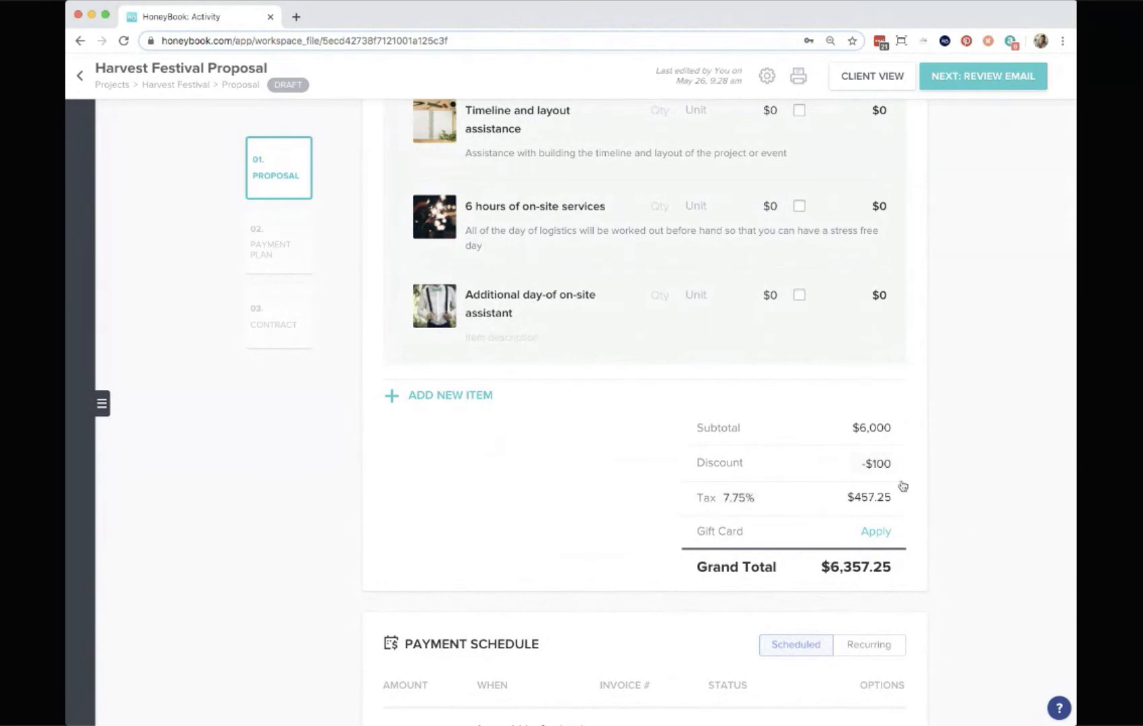
Open the gift card code entry in the totals.
scroll(903, 486, down, 3)
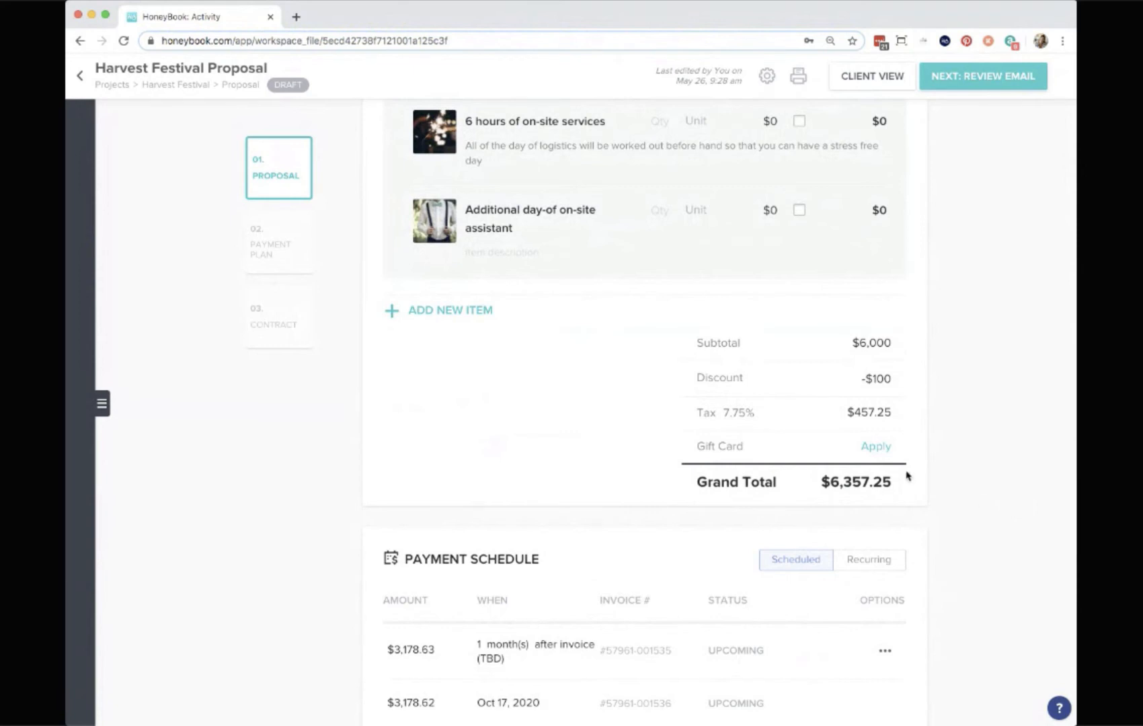
click(877, 447)
click(897, 450)
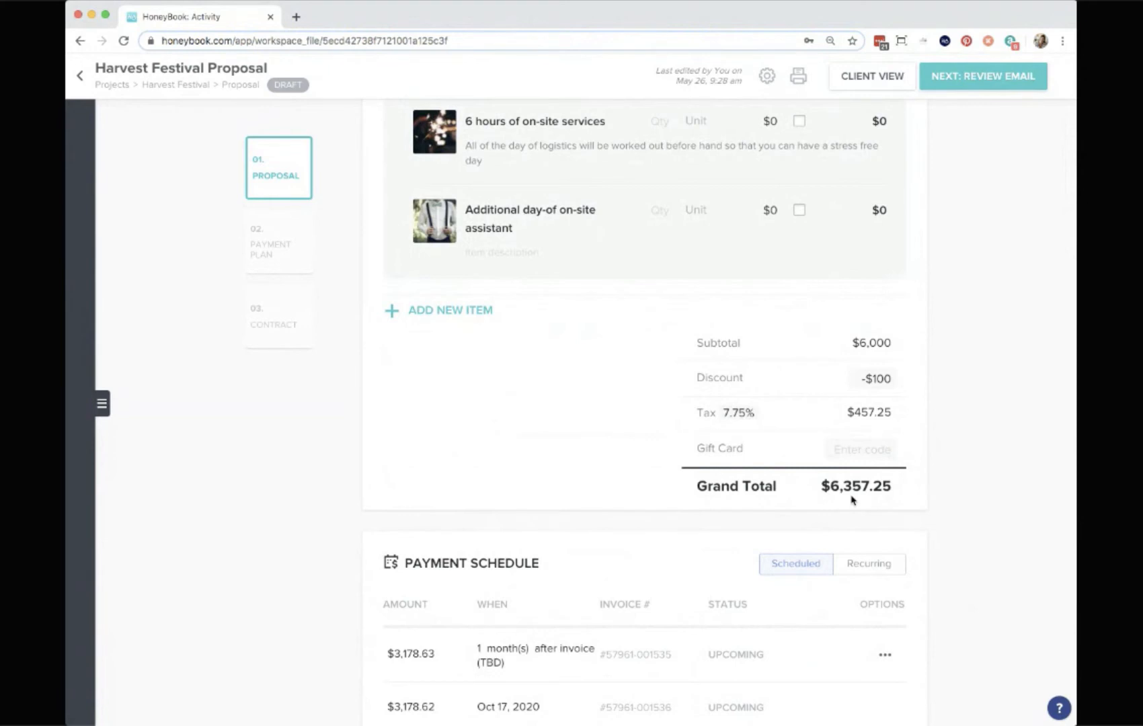
Add a third payment to the payment schedule.
scroll(839, 598, down, 4)
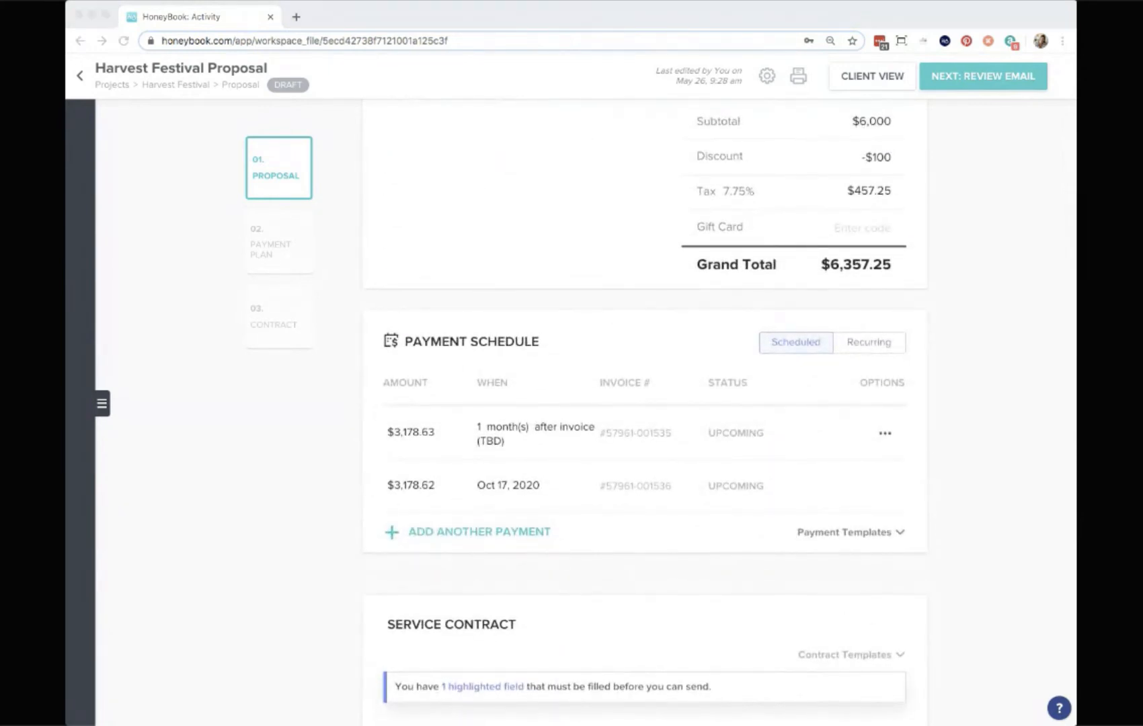
click(966, 126)
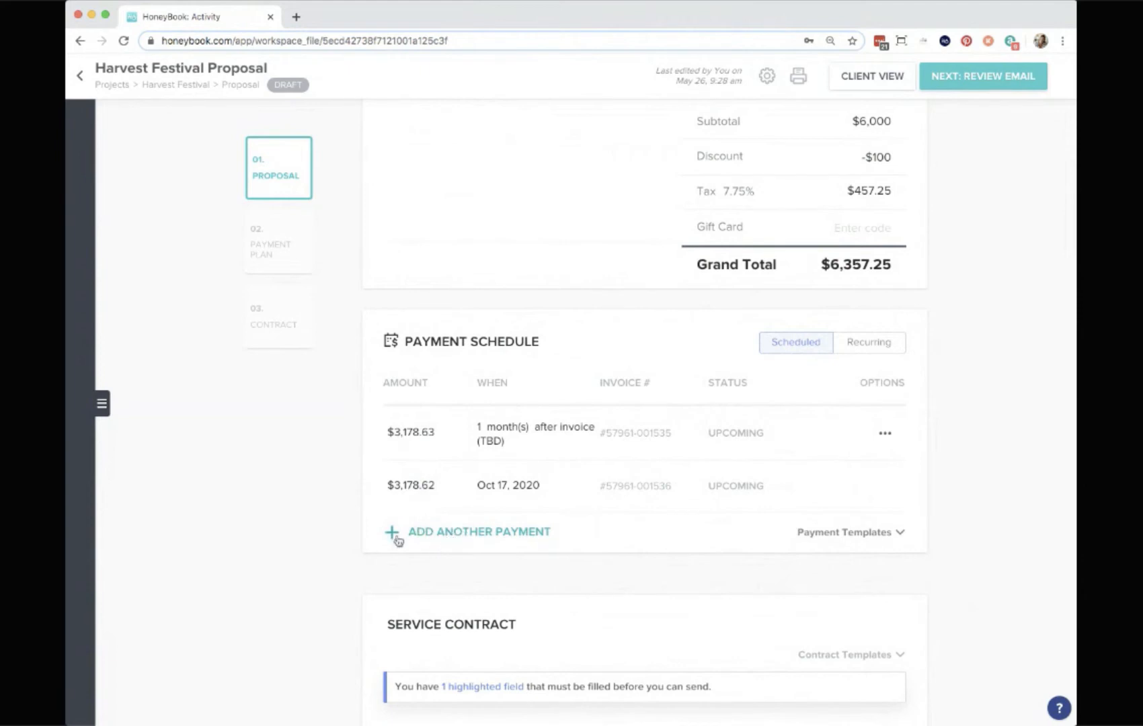
click(444, 535)
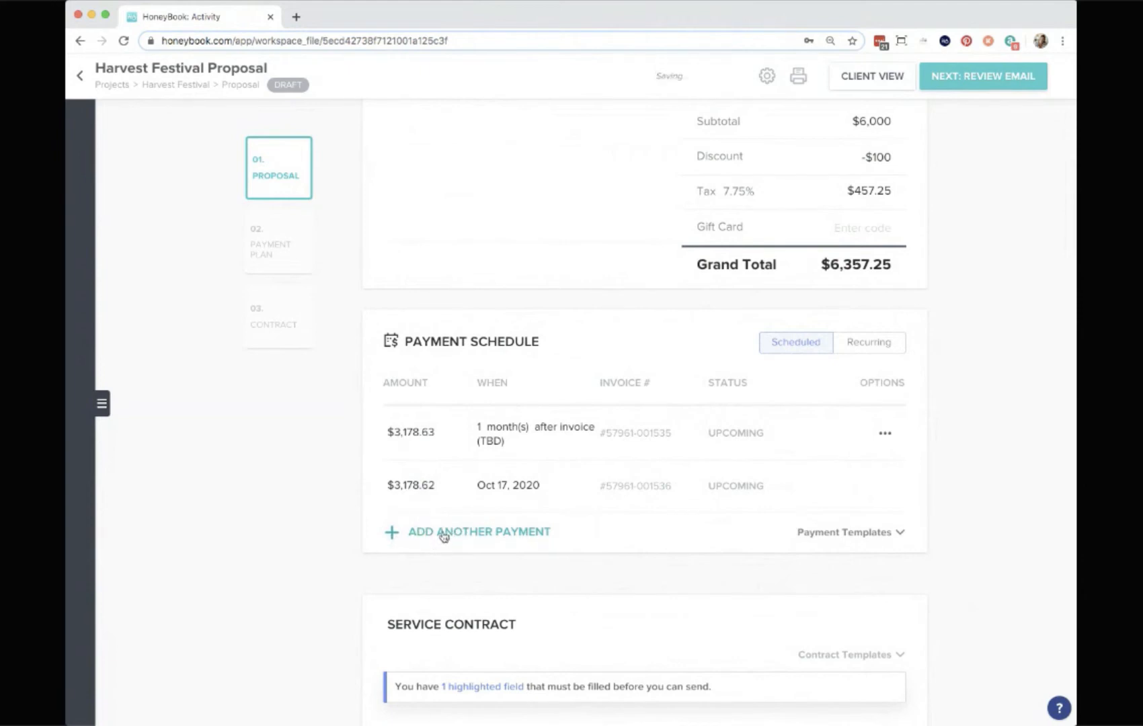
Set the first payment to 20% of the total using the percentage option.
click(415, 435)
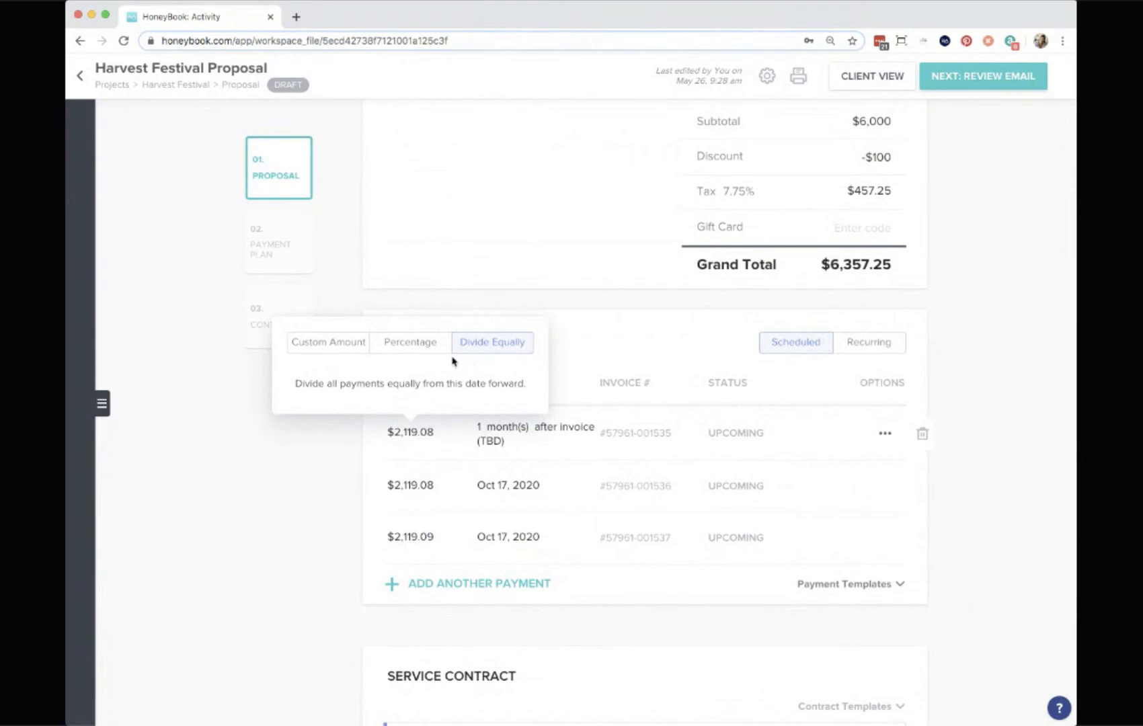
click(412, 344)
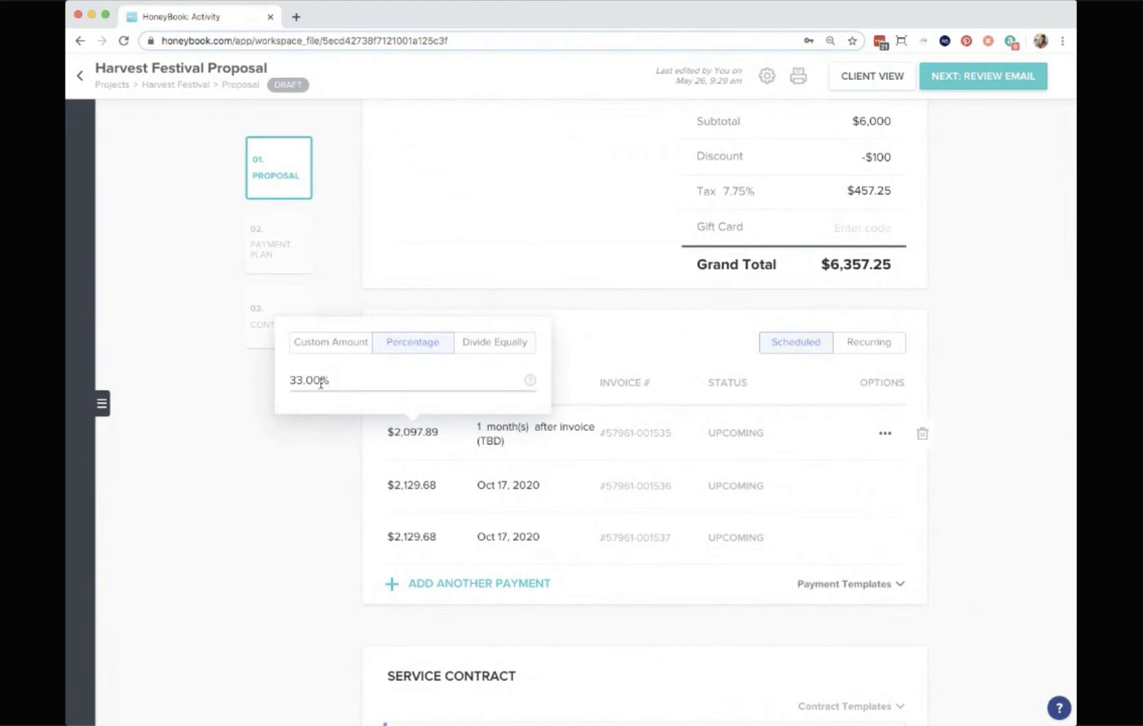
drag(329, 381, 287, 384)
key(BackSpace)
text(20)
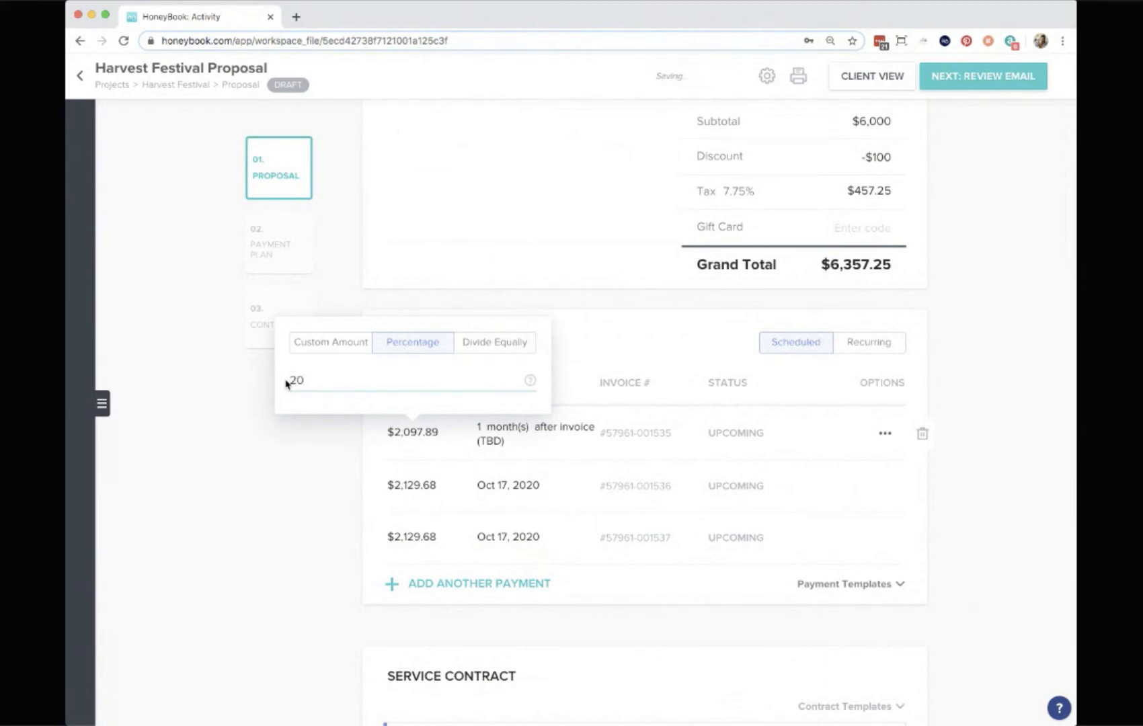
click(253, 507)
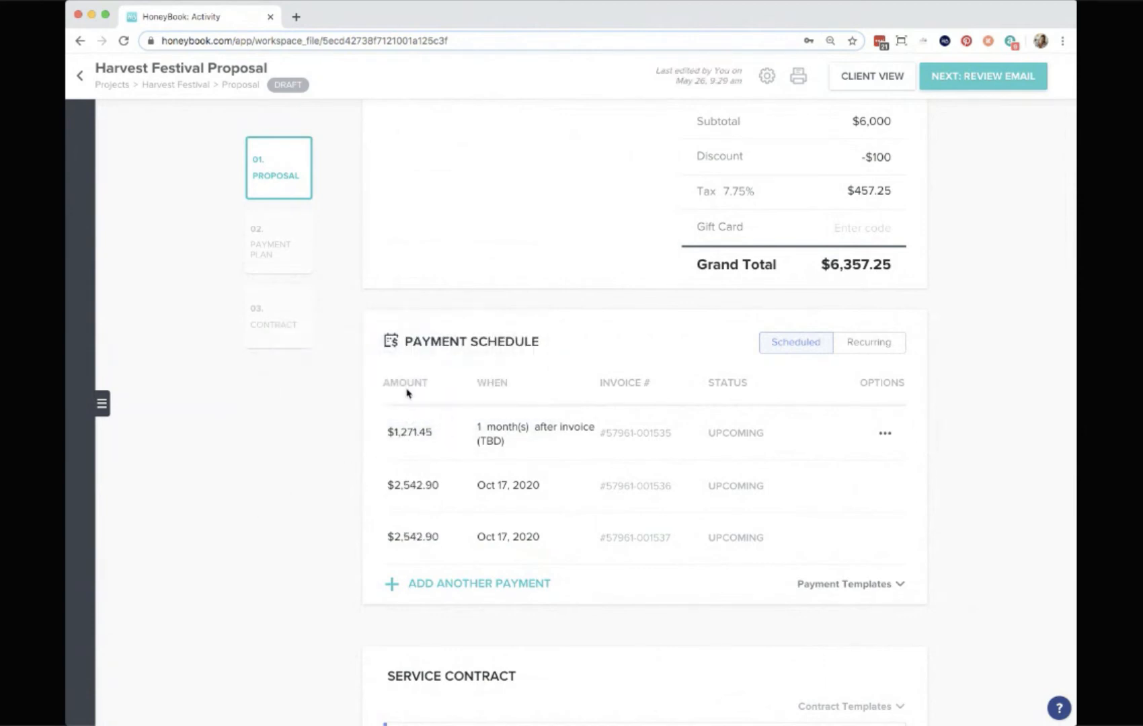
Set the first payment to a custom amount of $1500.
click(405, 433)
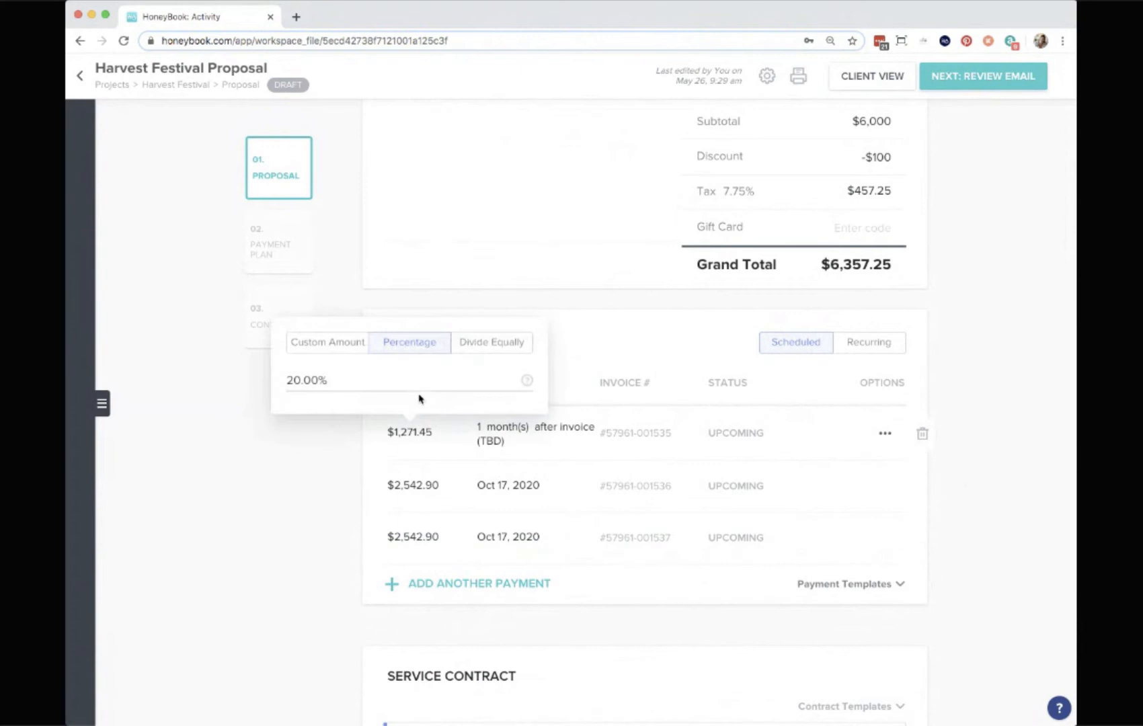
click(332, 522)
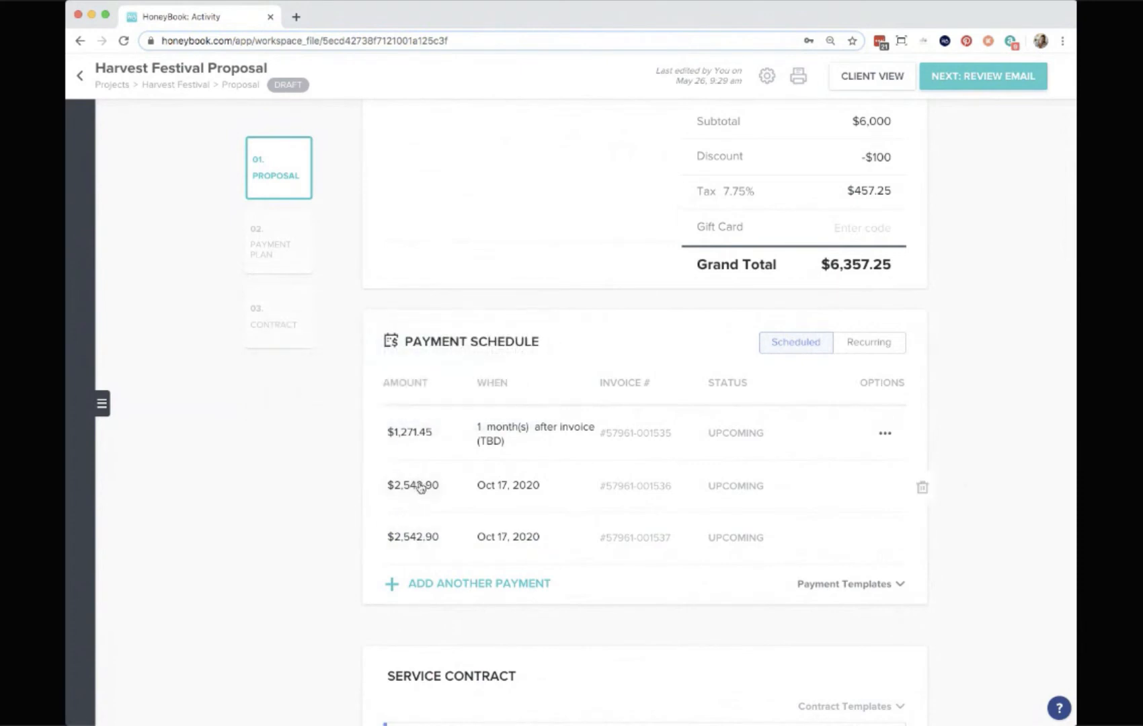
click(420, 486)
click(320, 568)
click(412, 438)
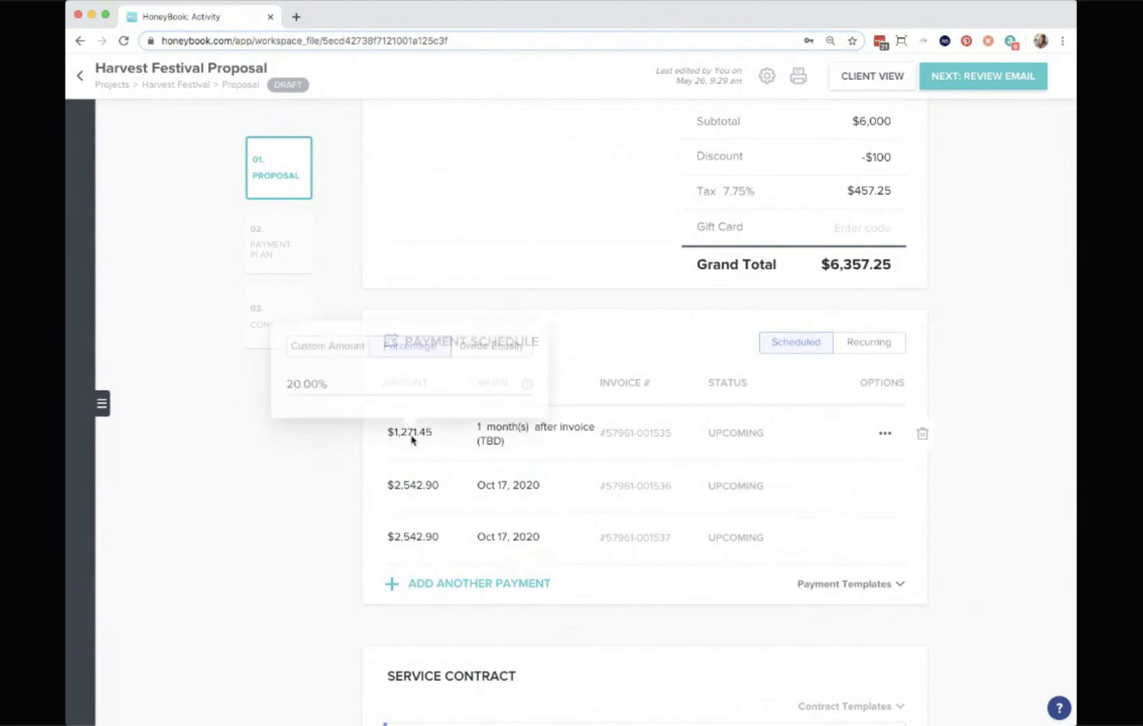
click(327, 343)
click(347, 381)
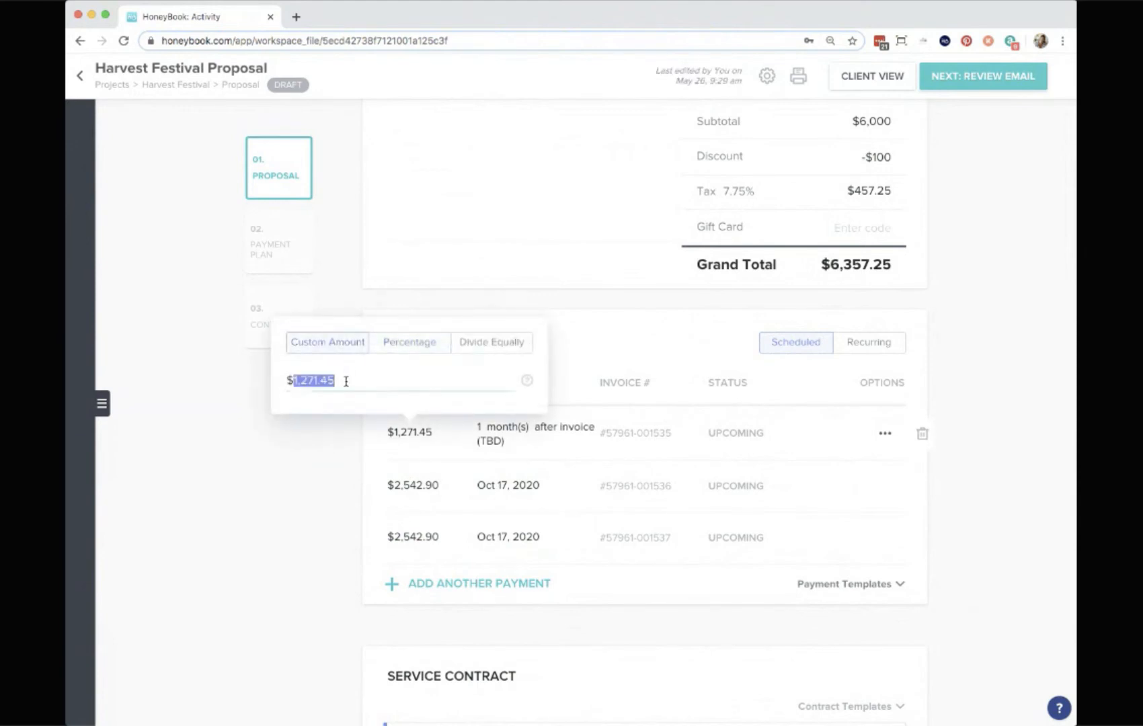
key(BackSpace)
text(1500)
click(294, 492)
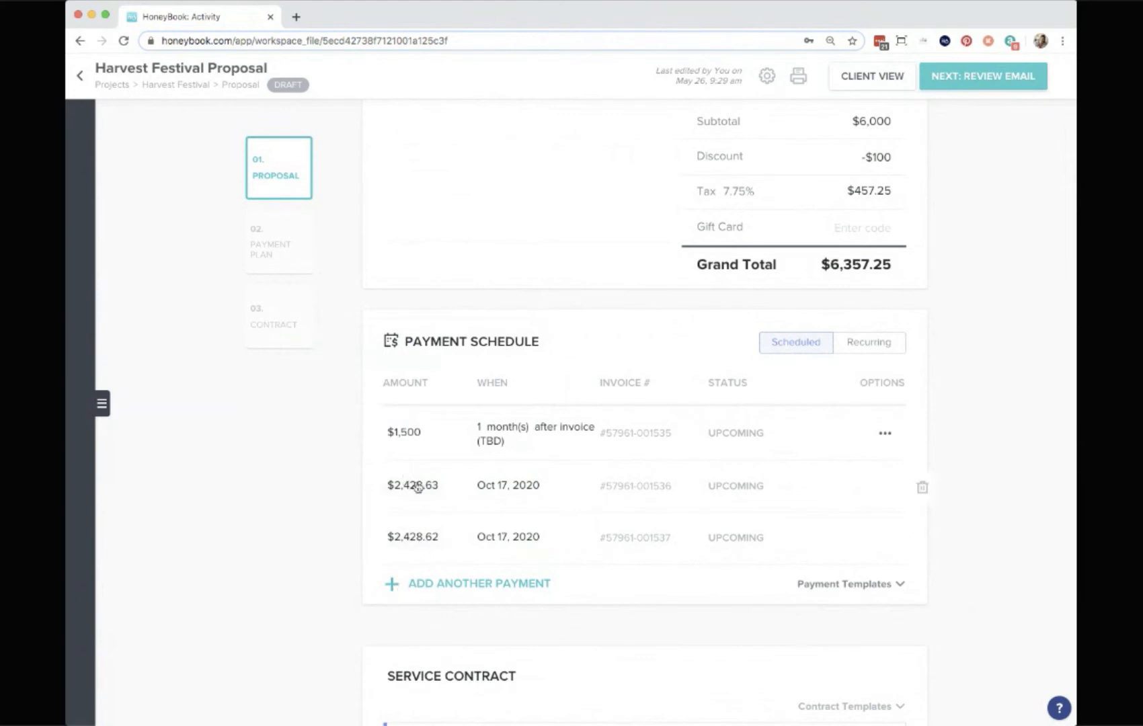
Change the first payment's due date to Invoice Date.
click(526, 435)
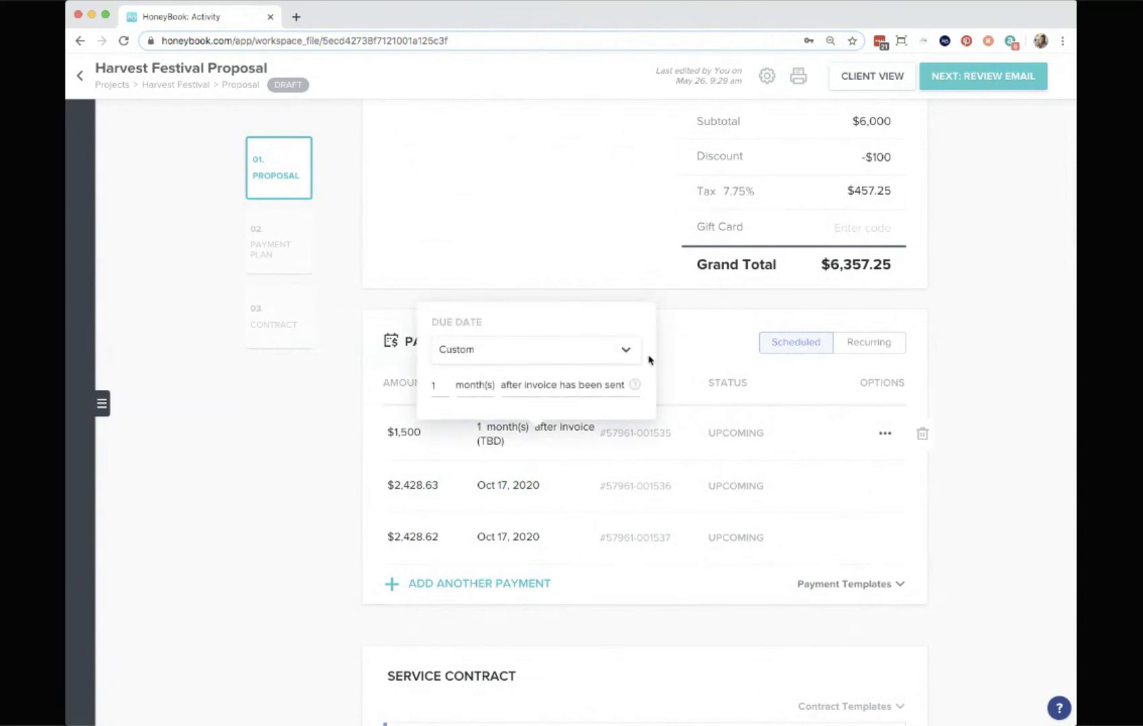
click(625, 360)
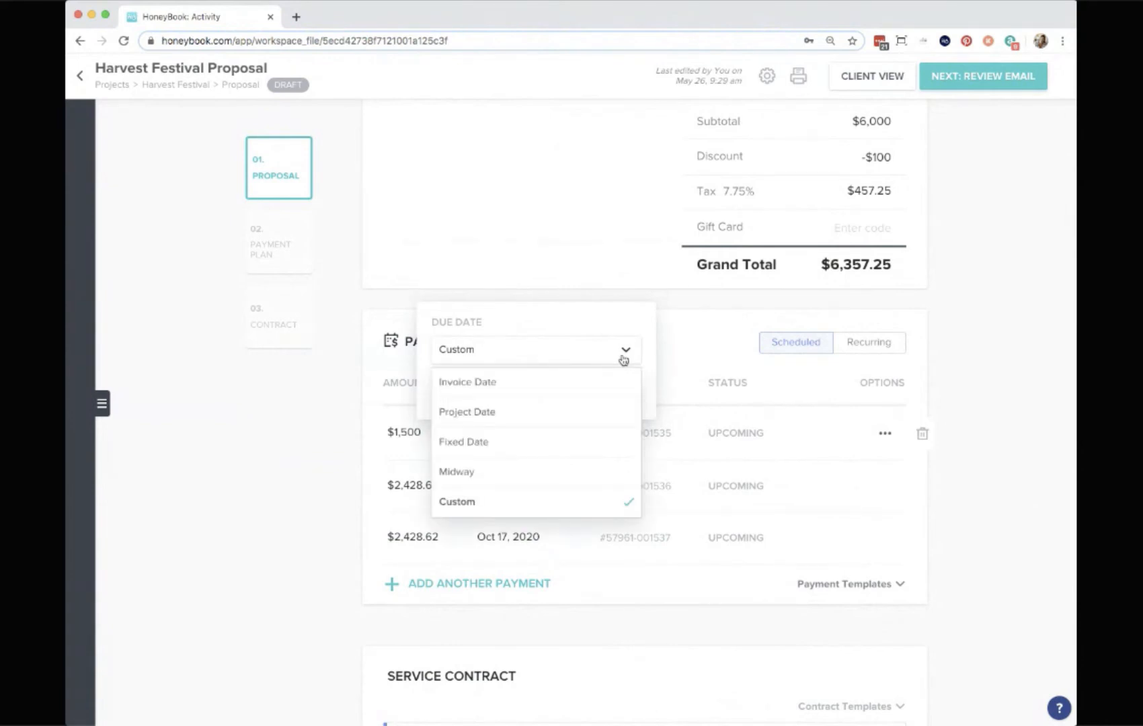
click(587, 388)
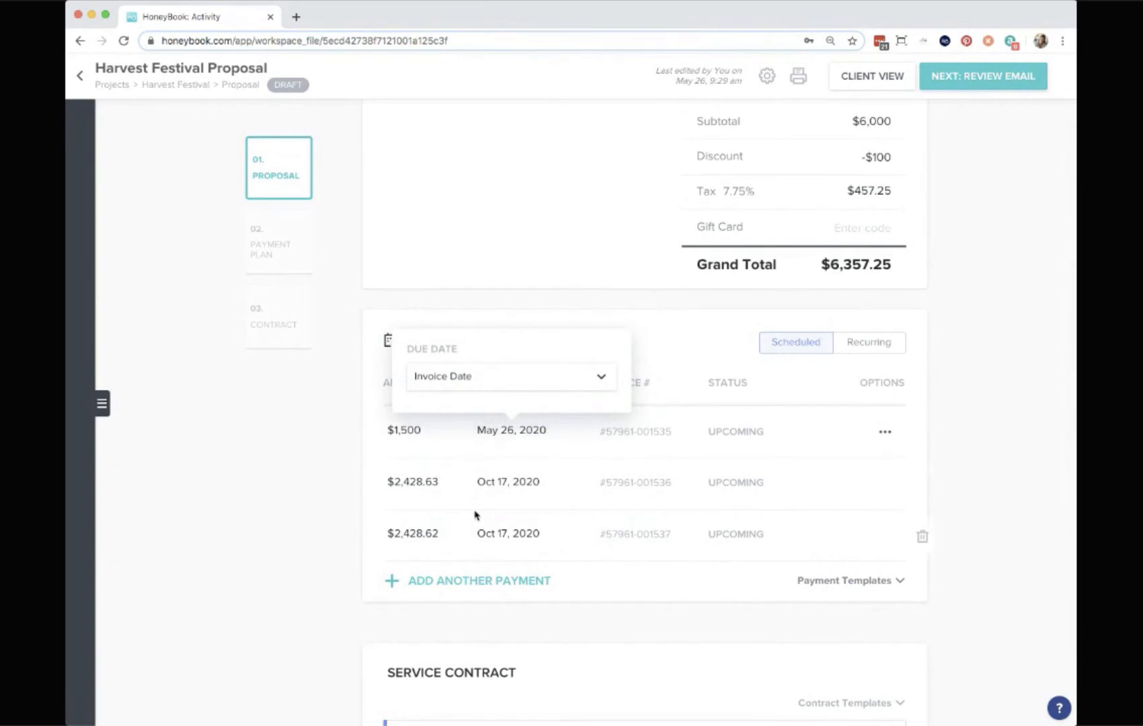
Change the second payment's due date to Midway.
click(501, 481)
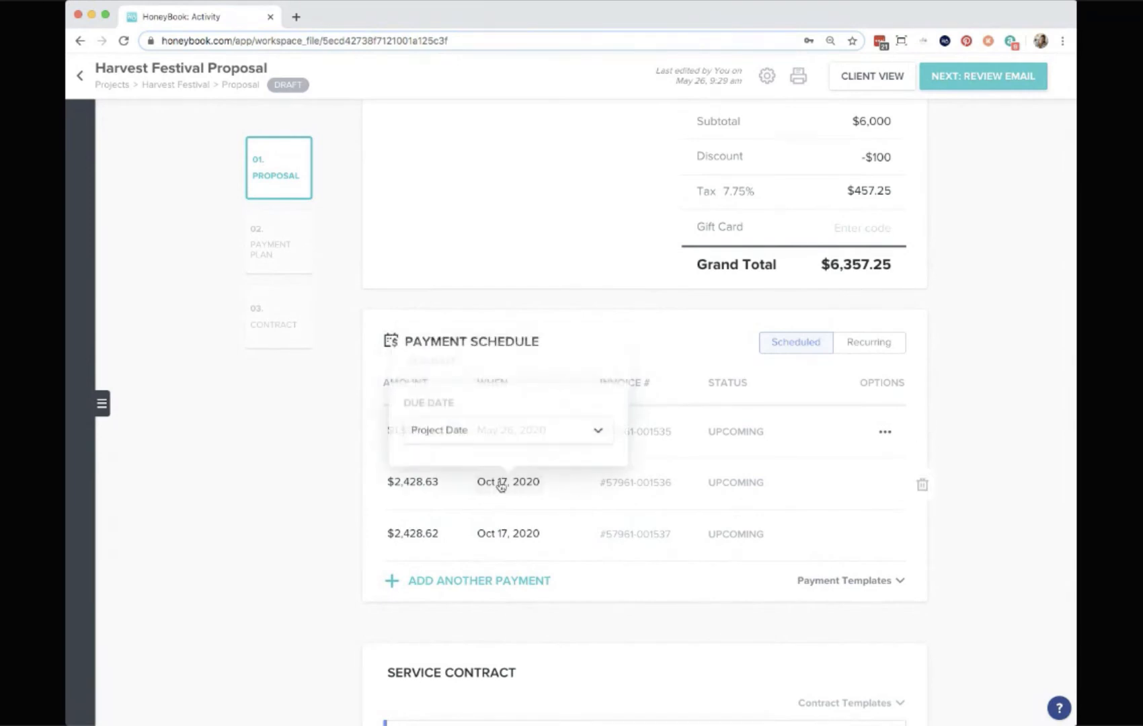
click(584, 431)
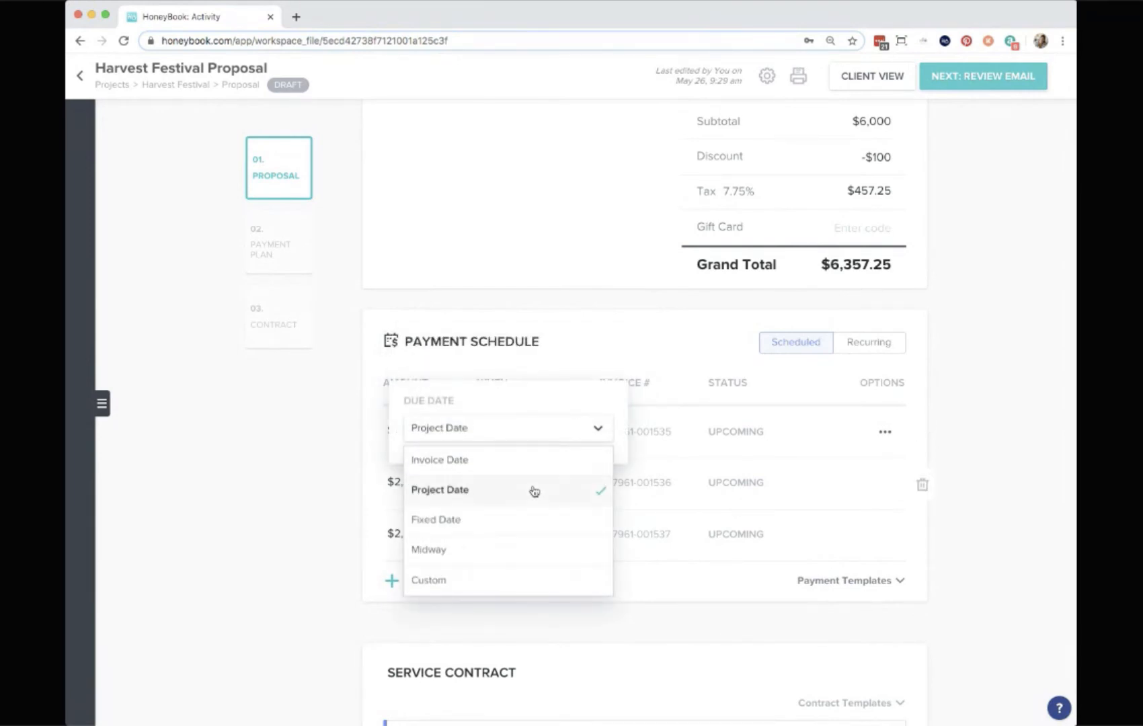
click(457, 553)
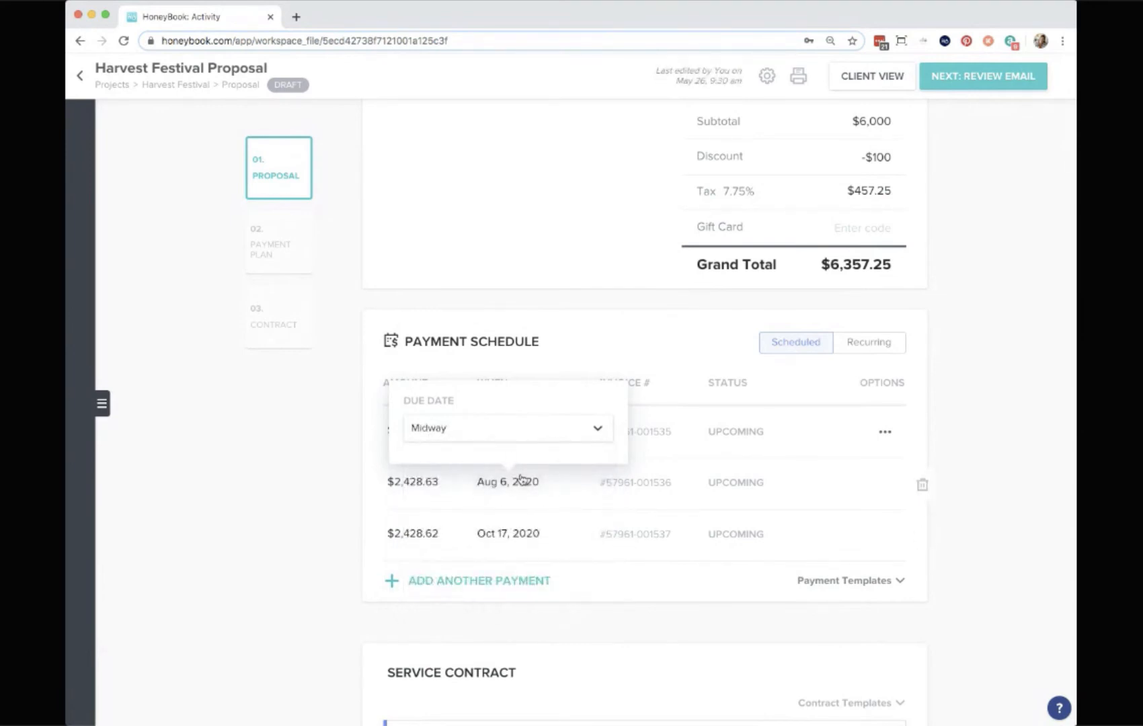
Change the third payment's due date to Custom.
click(529, 540)
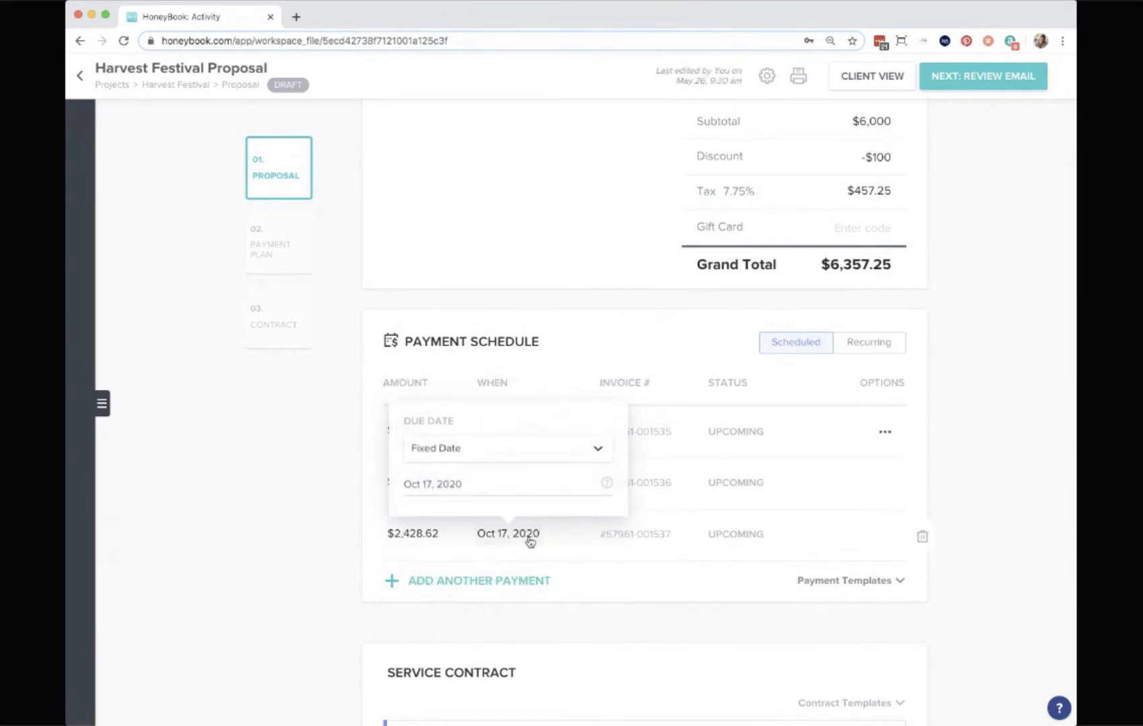
click(597, 454)
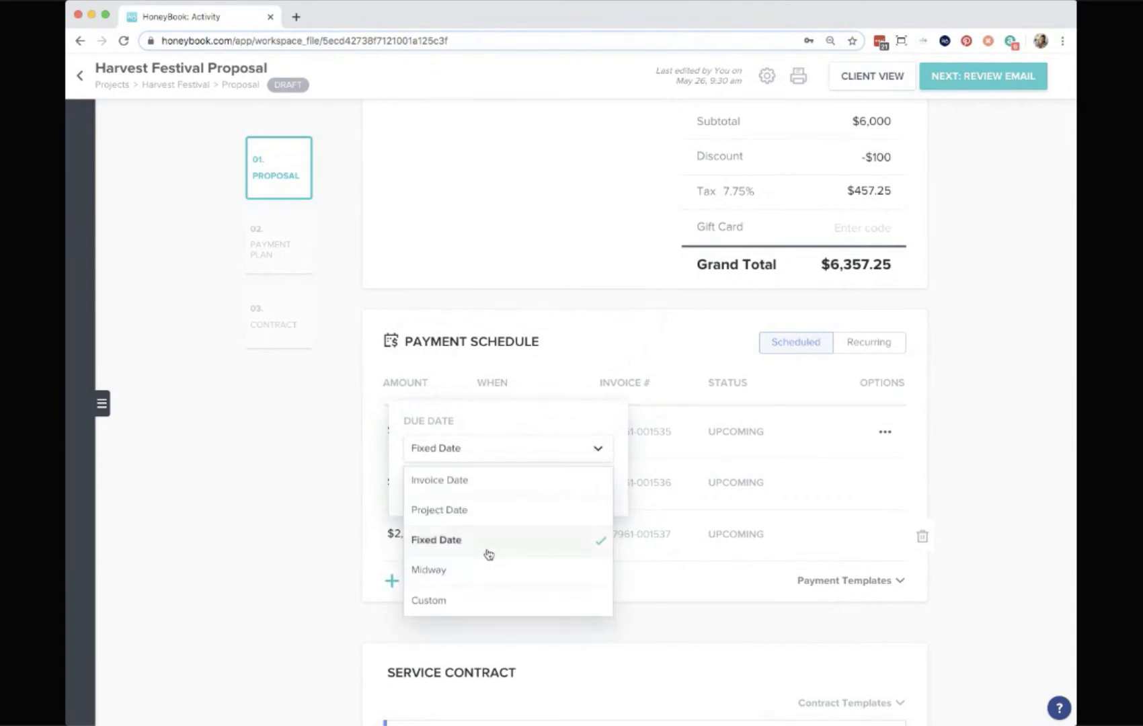
scroll(471, 562, down, 1)
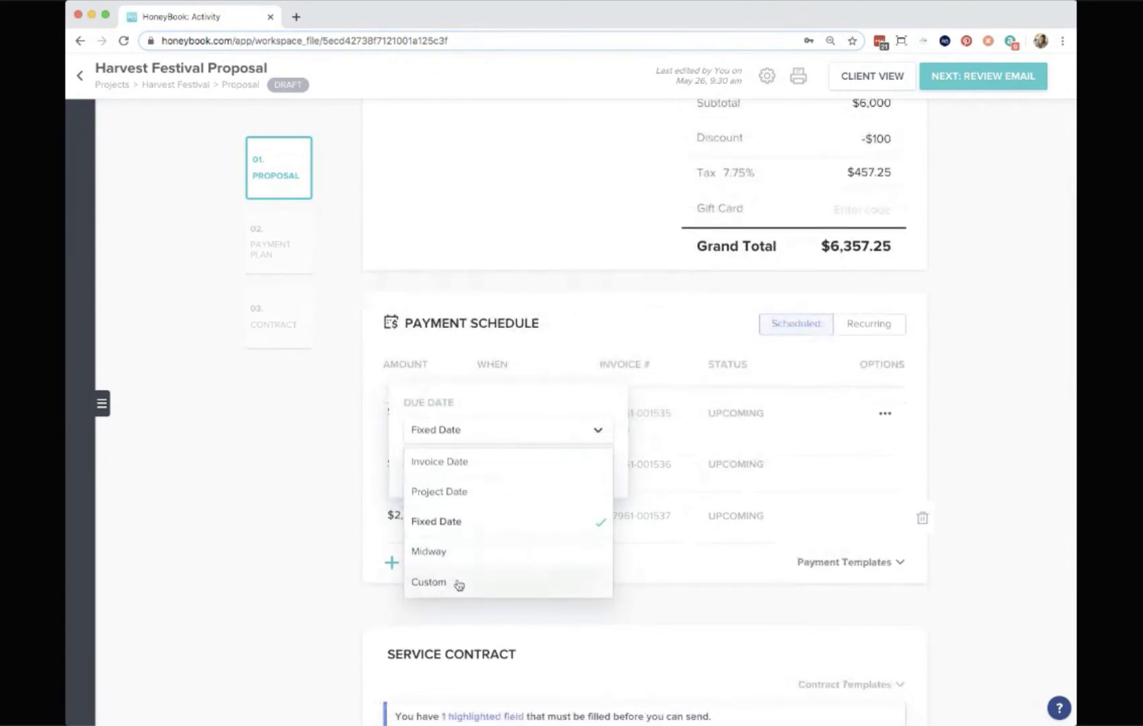
click(442, 589)
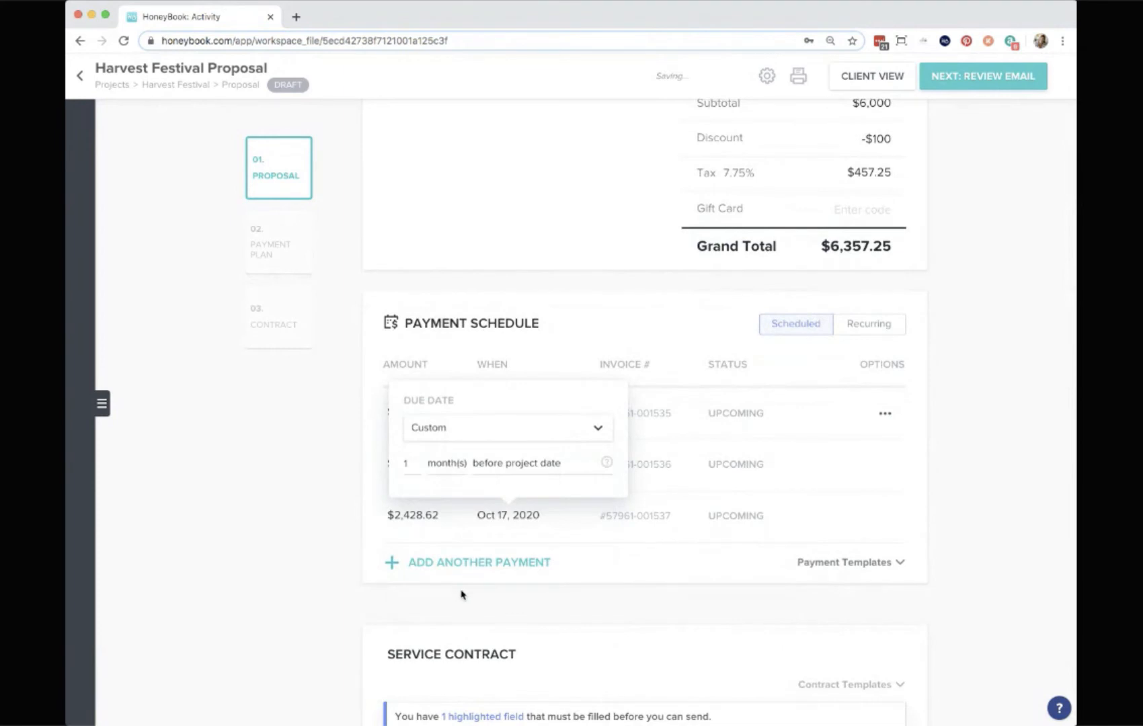
Set the third payment's custom due date to 2 weeks before the project date.
click(413, 464)
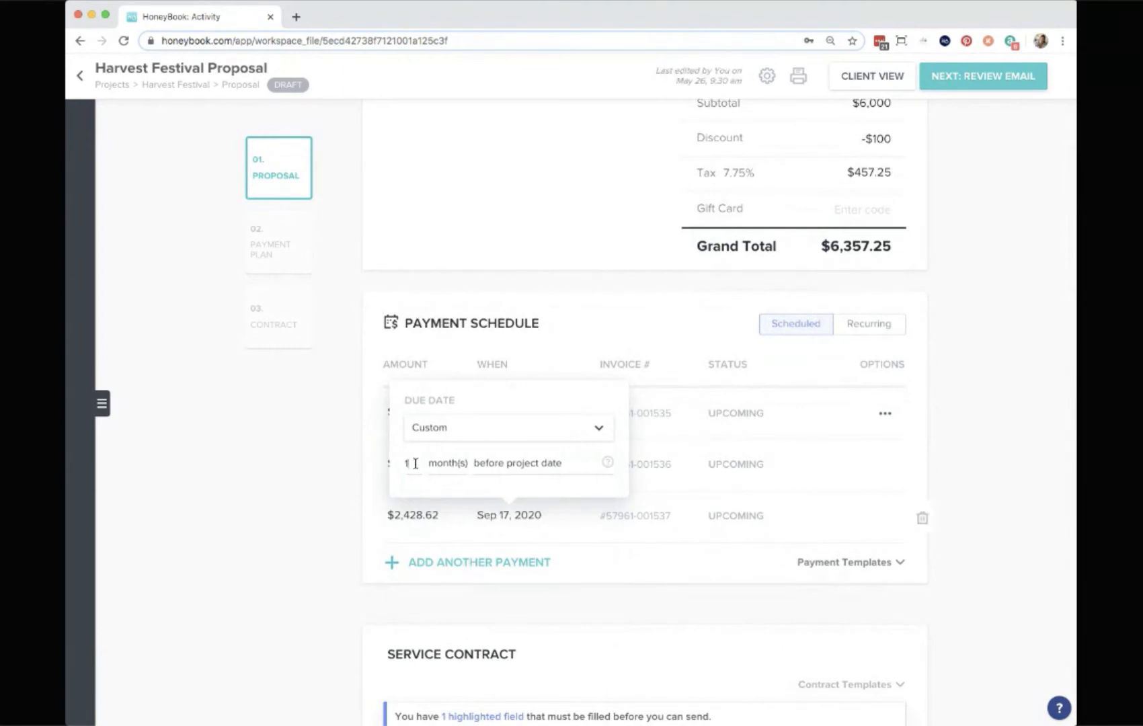
key(BackSpace)
text(2)
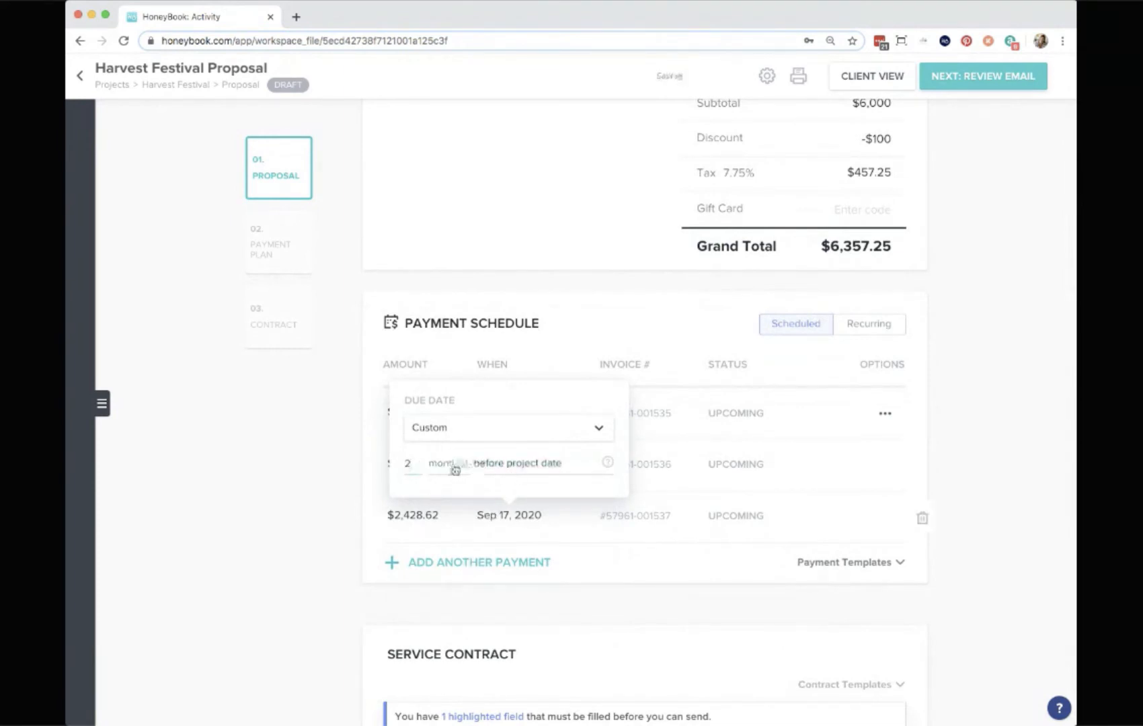
click(449, 464)
click(475, 524)
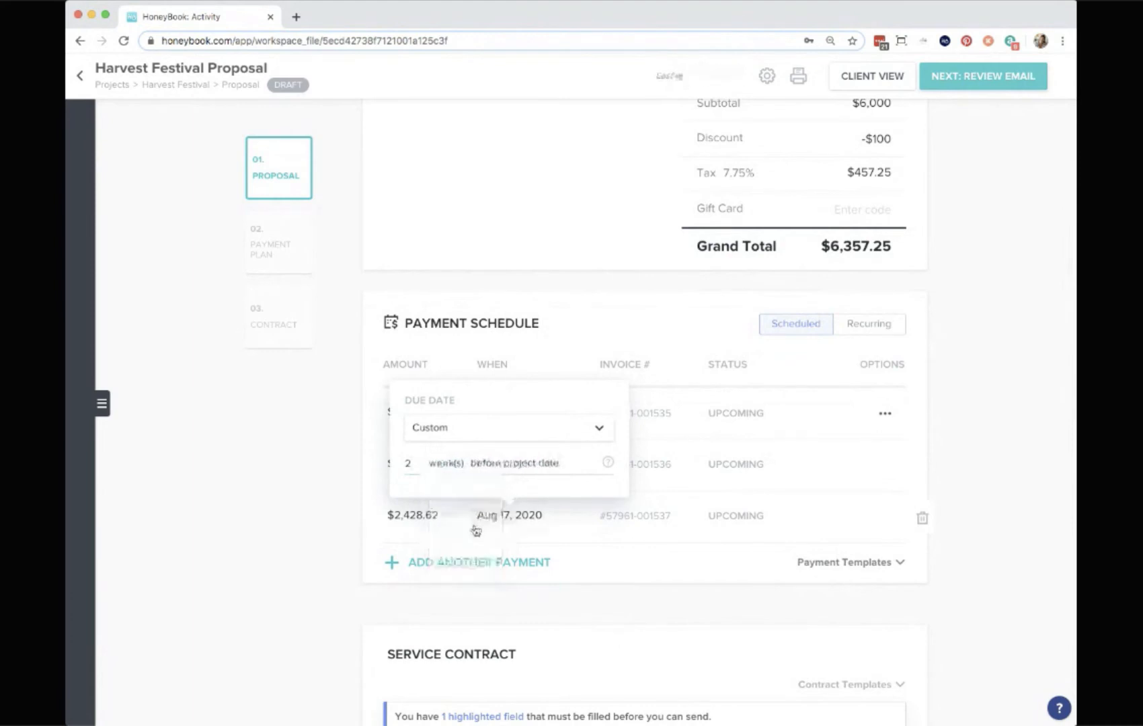
click(511, 469)
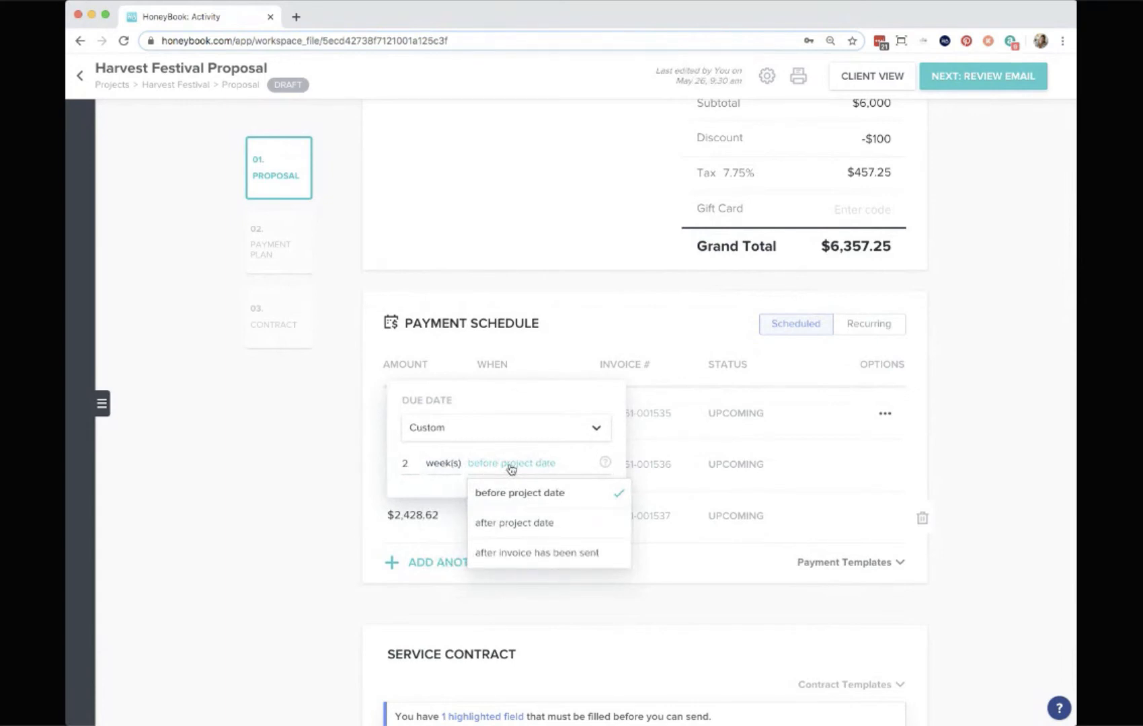
click(537, 495)
scroll(450, 529, down, 1)
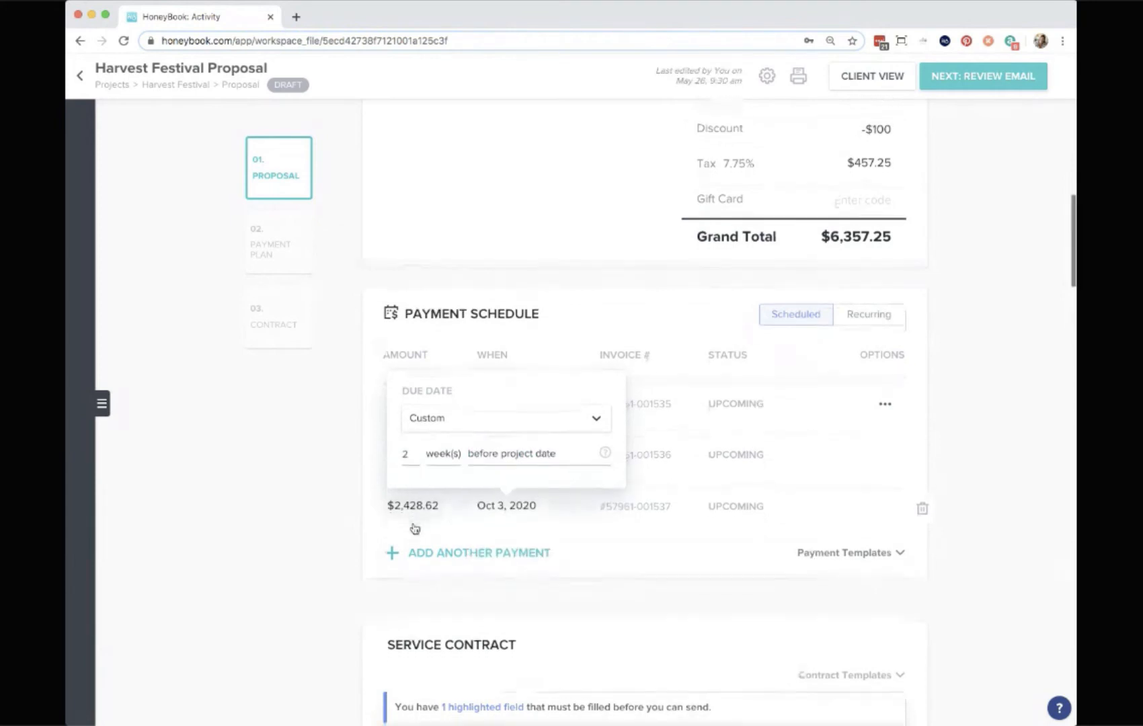
click(323, 542)
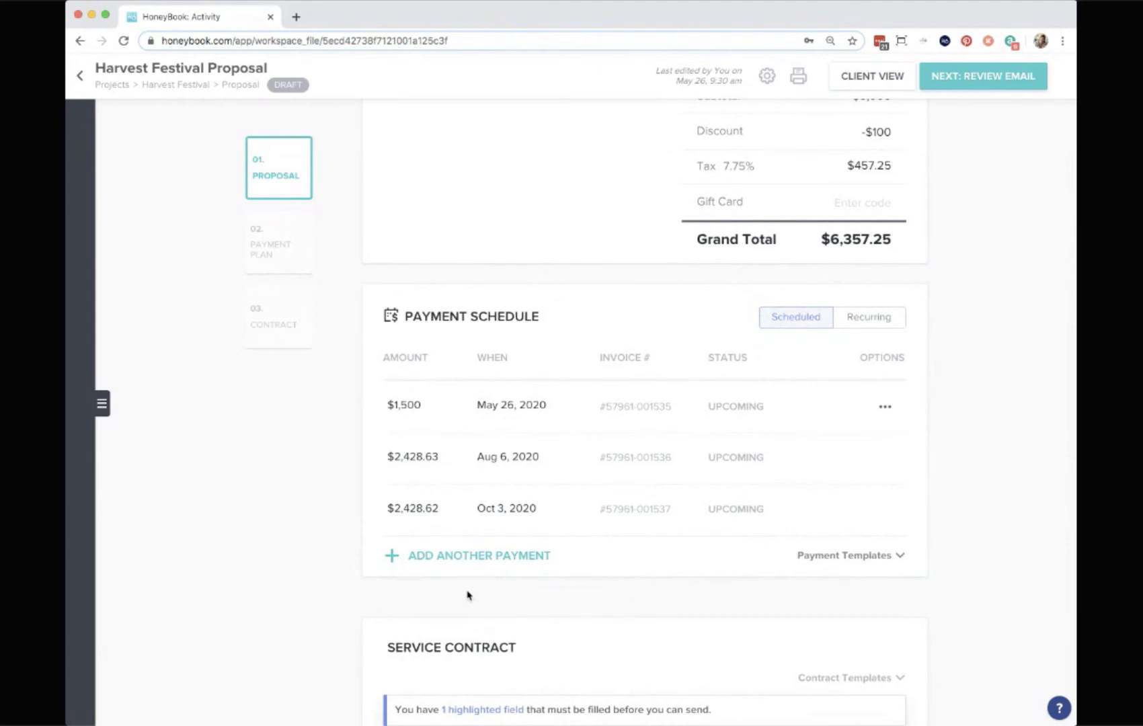
Scroll down to the service contract and inspect the company phone number field's settings.
scroll(468, 595, up, 1)
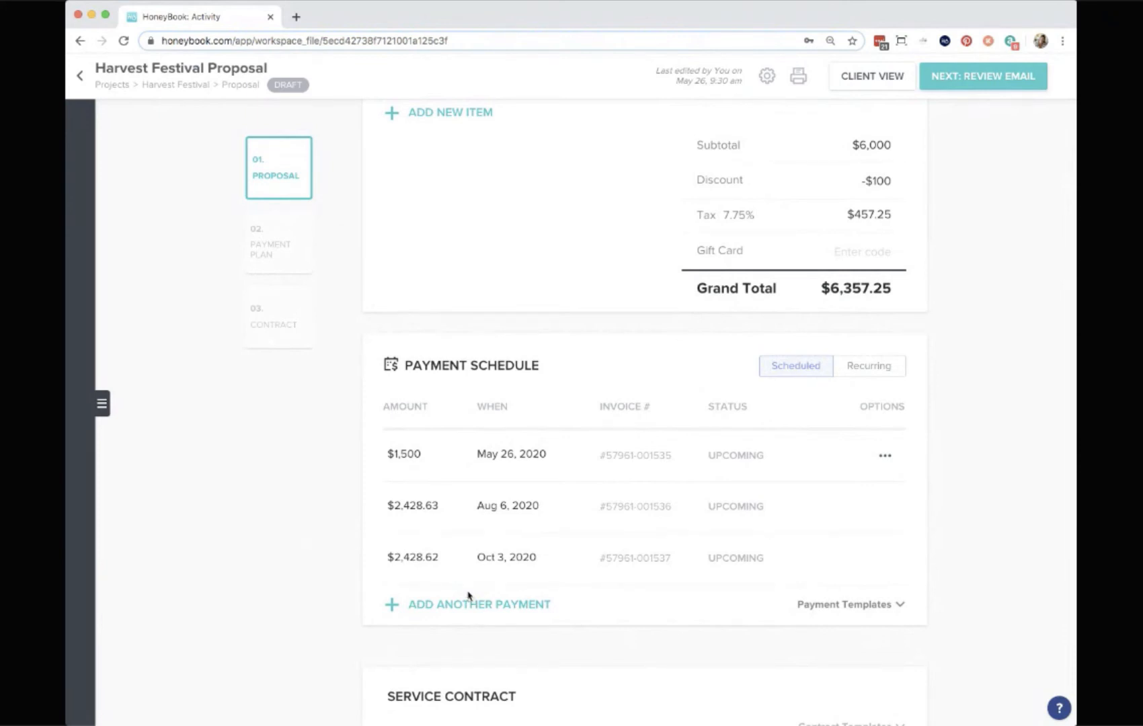
scroll(467, 594, down, 1)
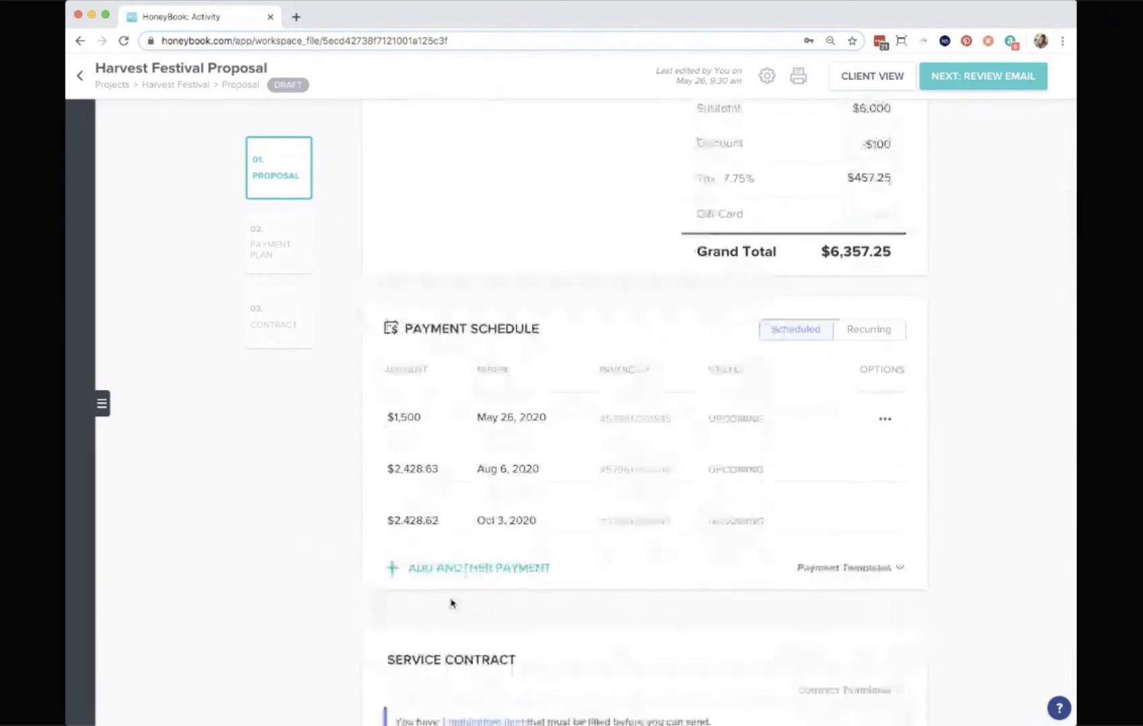
scroll(451, 603, down, 12)
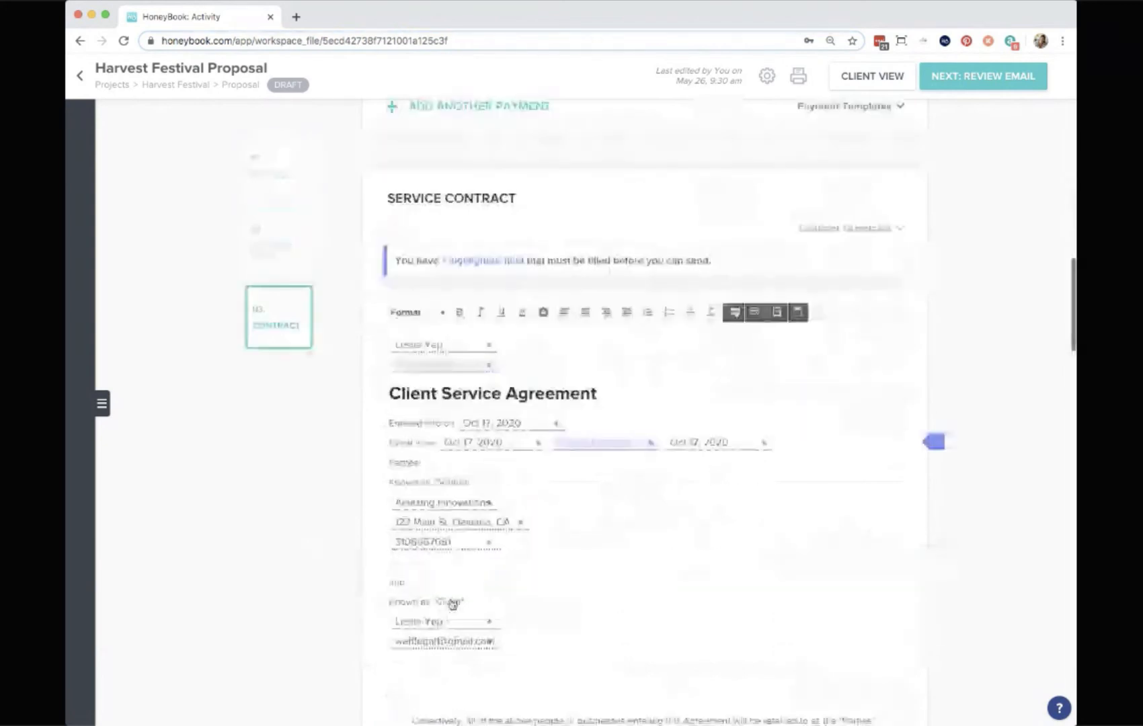
scroll(450, 603, down, 1)
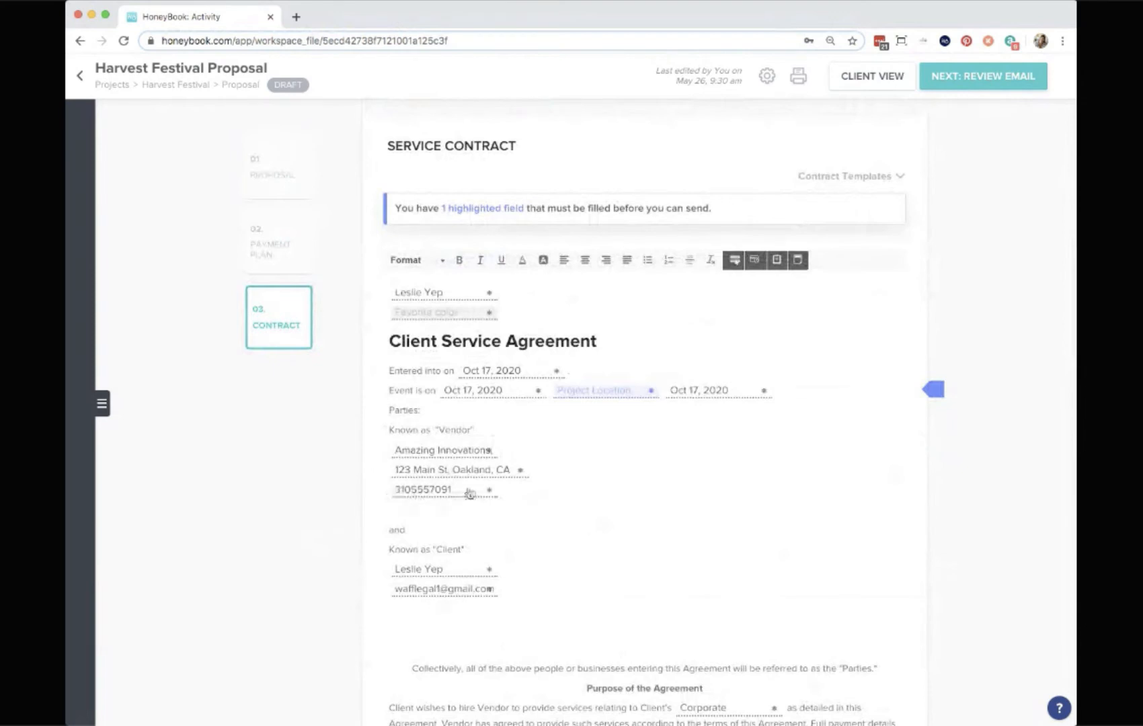
double_click(425, 491)
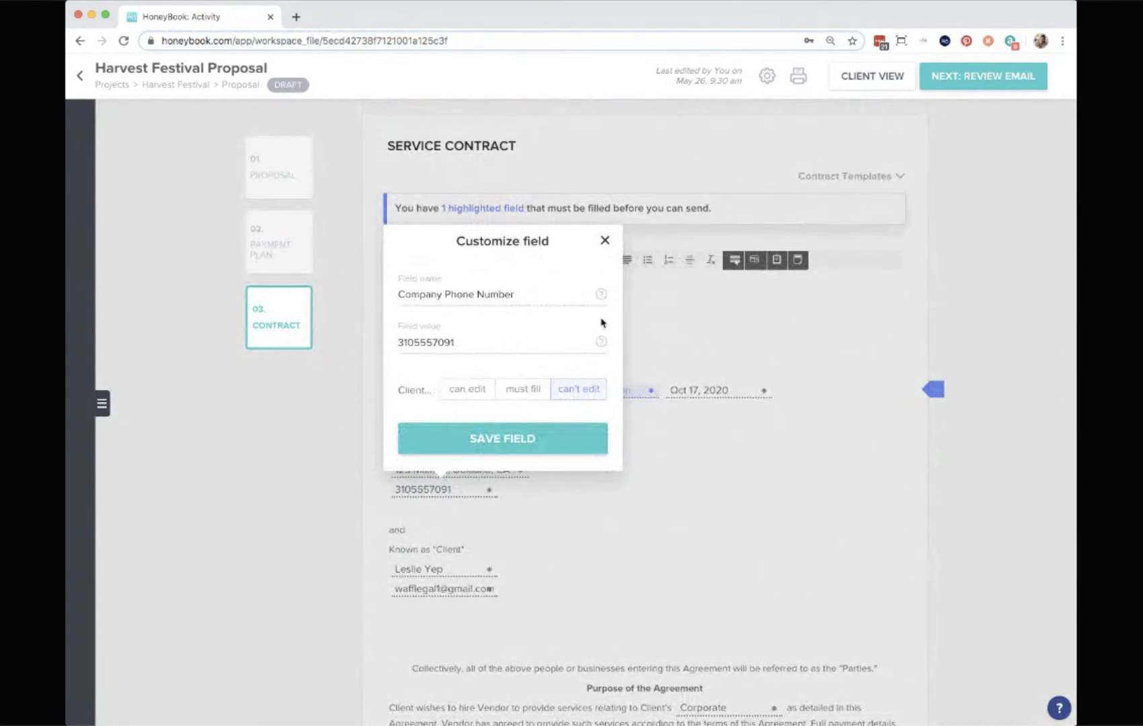
click(605, 240)
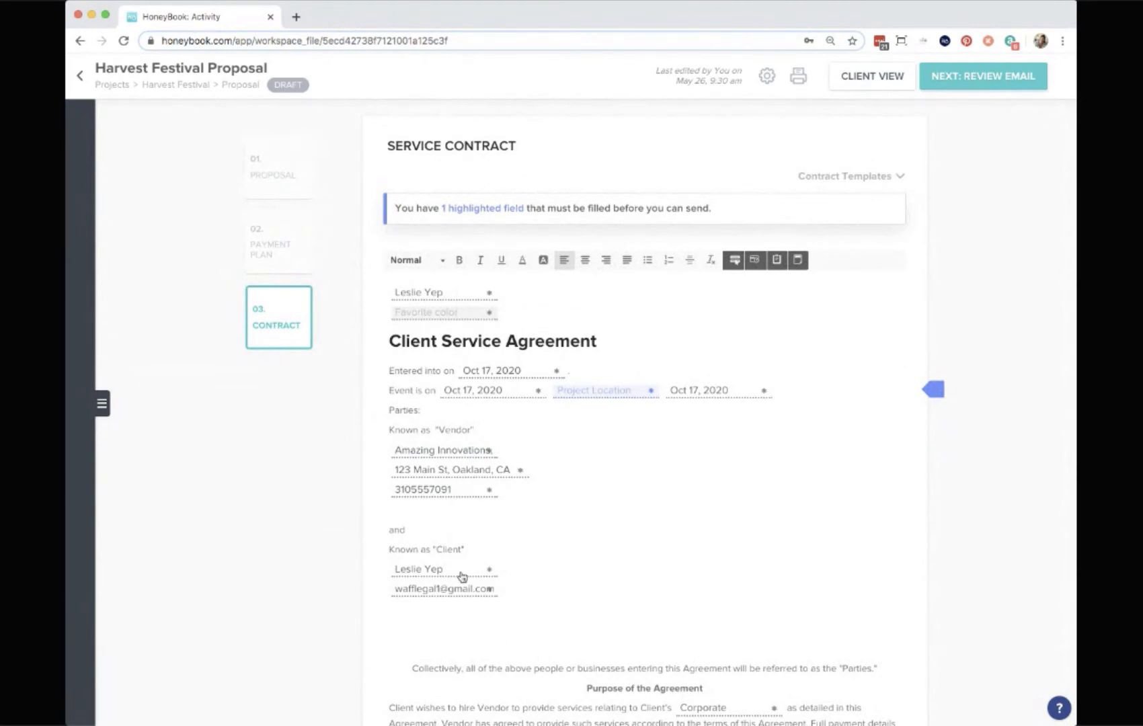
Fill the contract's Project Location field with 123 Main St and save it.
click(598, 397)
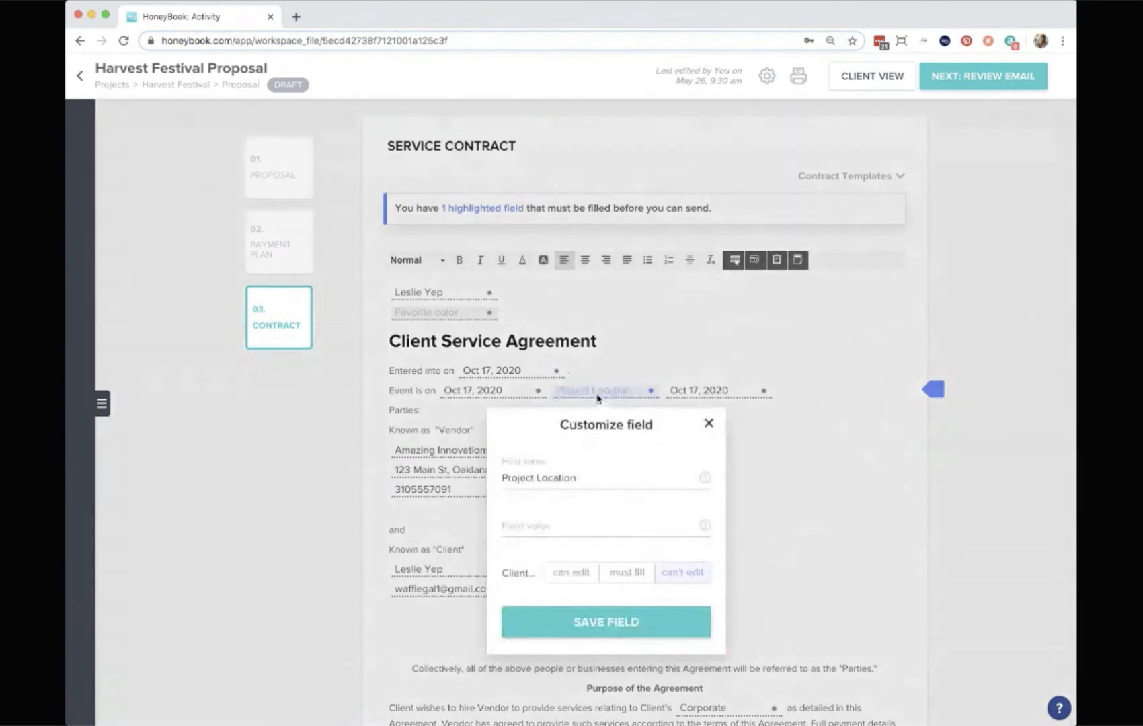
click(538, 529)
text(123 Main St)
click(627, 637)
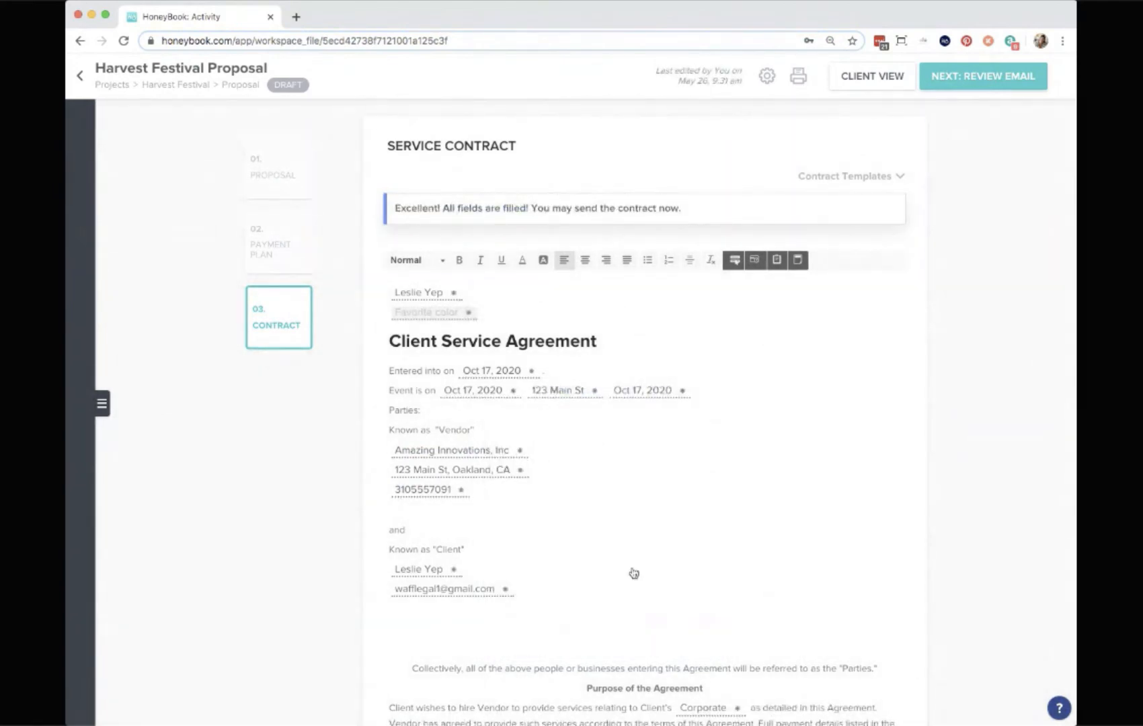
Review the contract down to the signatures and open the add-signature participant dialog, closing it without adding anyone.
scroll(633, 573, down, 3)
scroll(676, 449, down, 20)
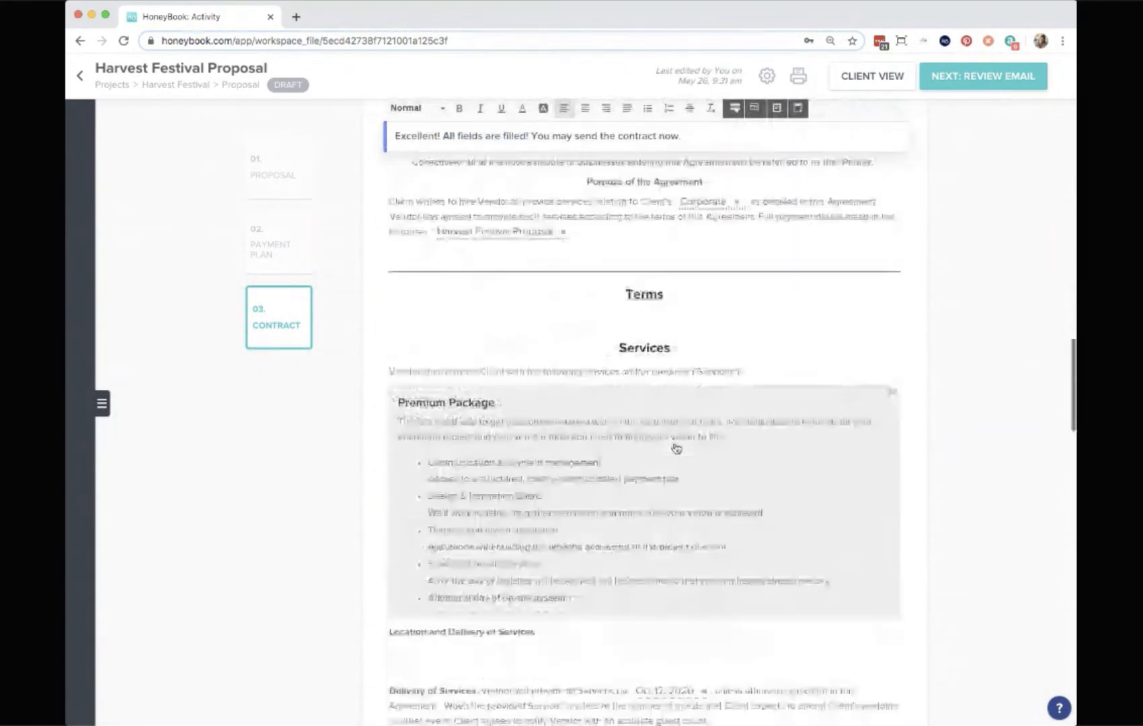
scroll(677, 449, up, 2)
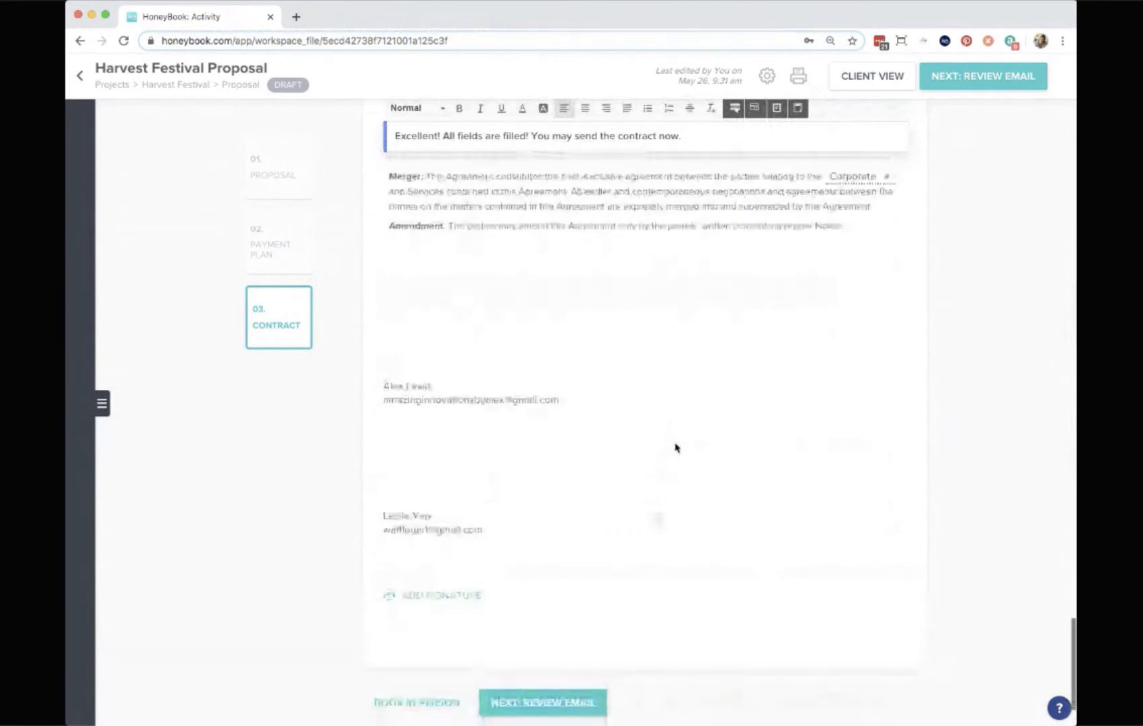
scroll(677, 449, down, 1)
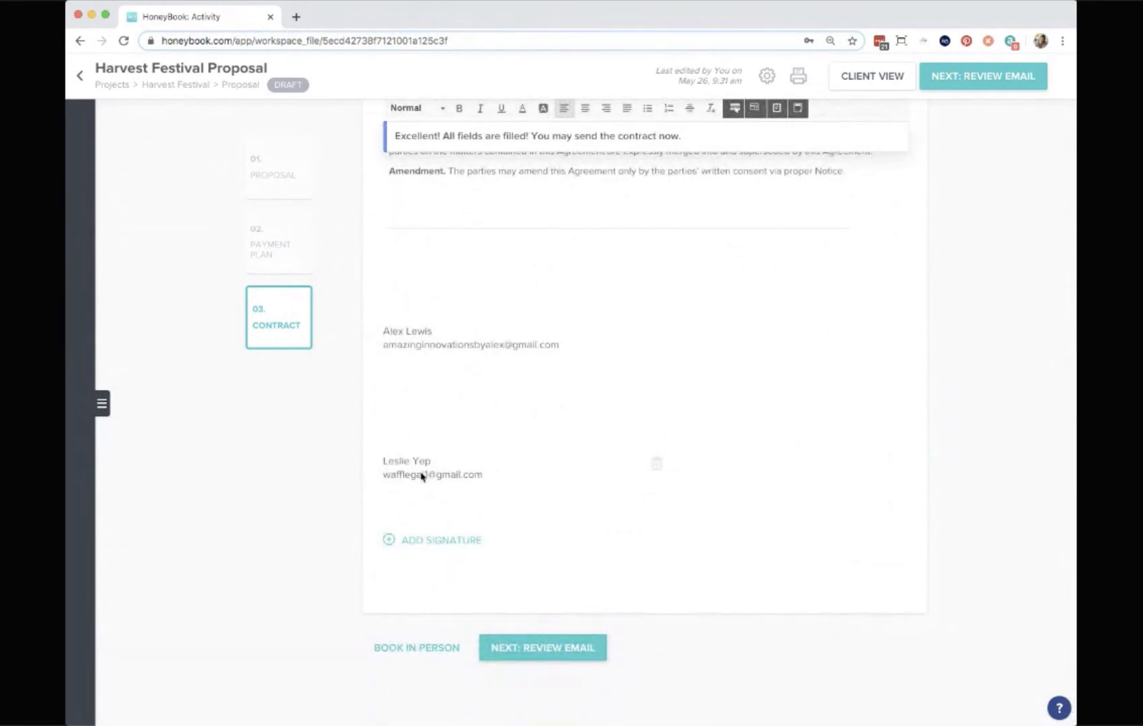
click(458, 540)
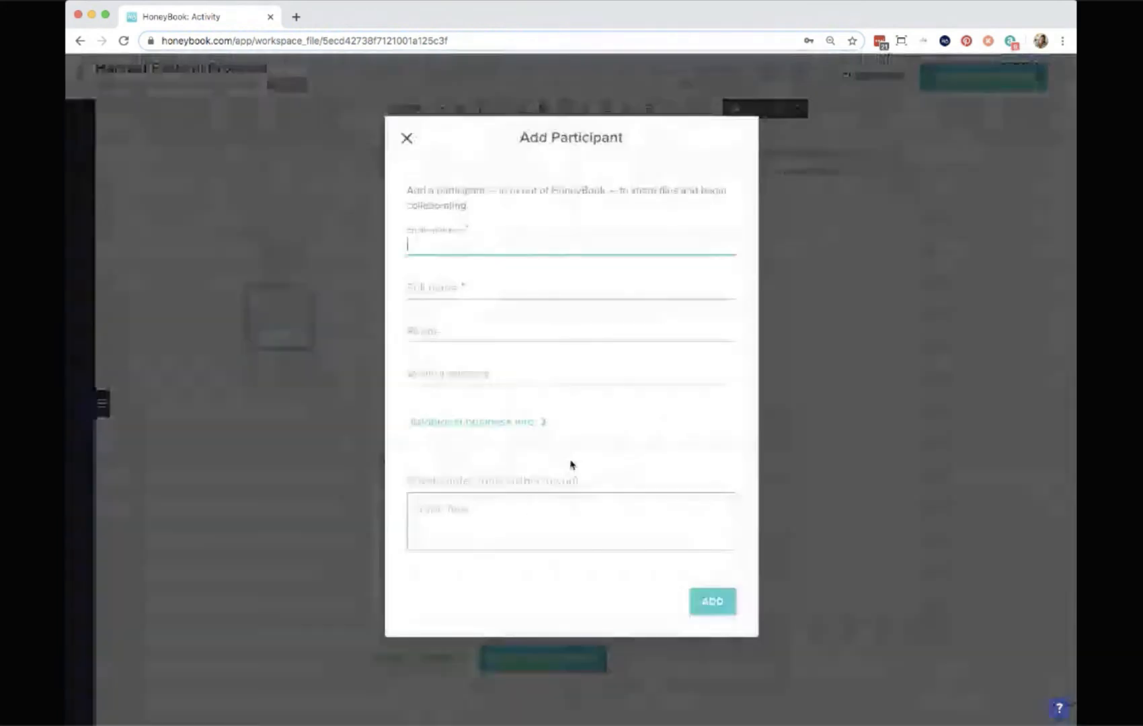
click(407, 139)
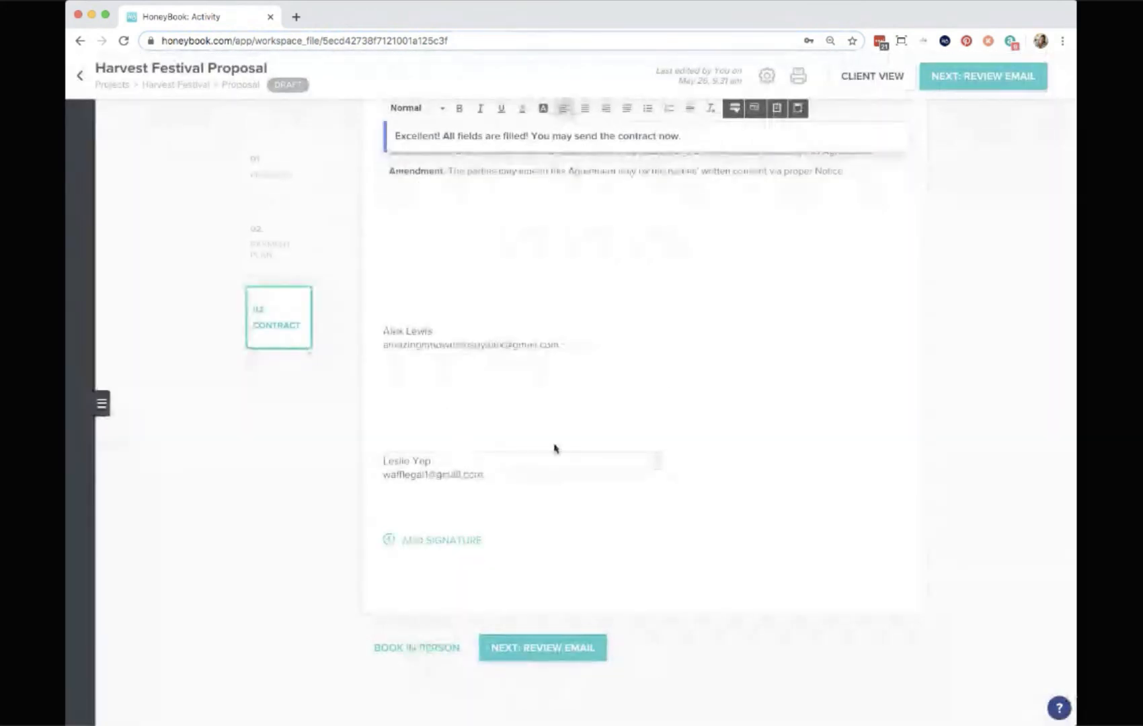
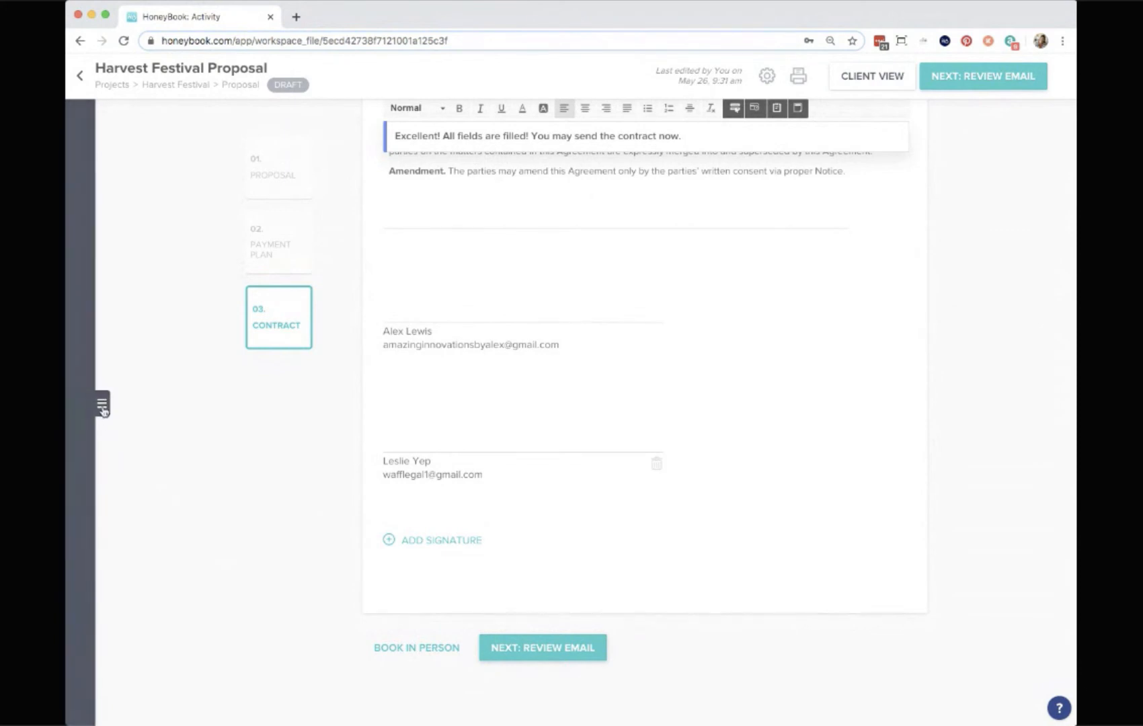
Set the file's payment options to credit card only with auto-pay enabled, then close the options panel.
click(102, 408)
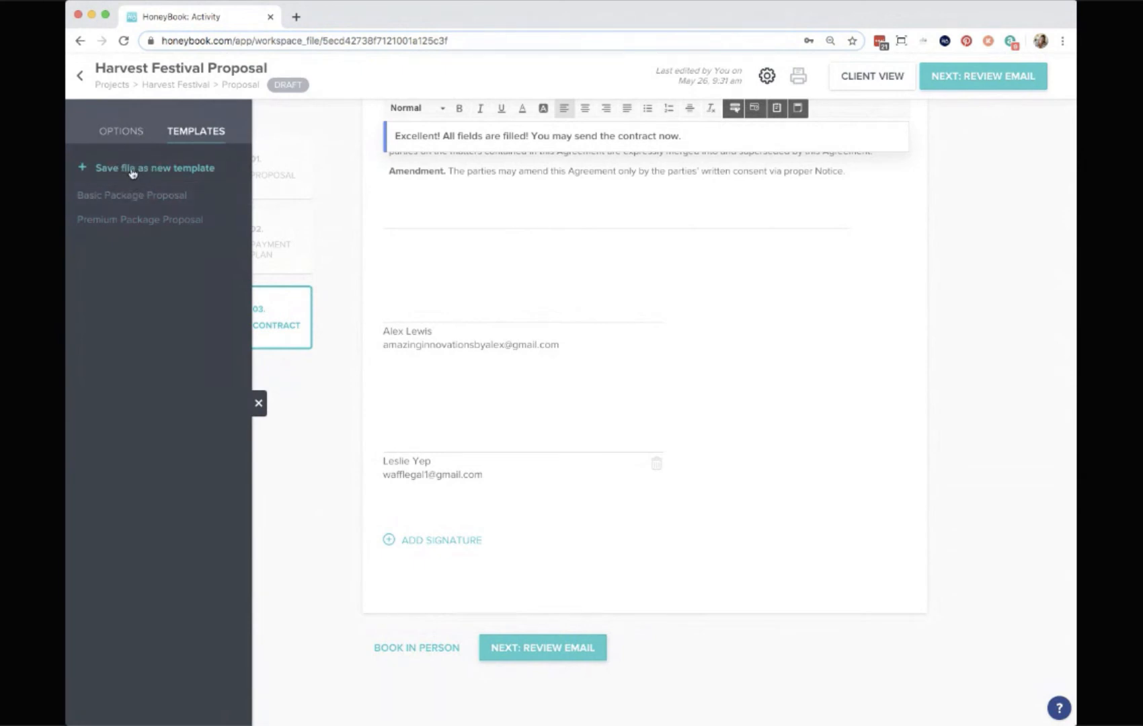
click(118, 130)
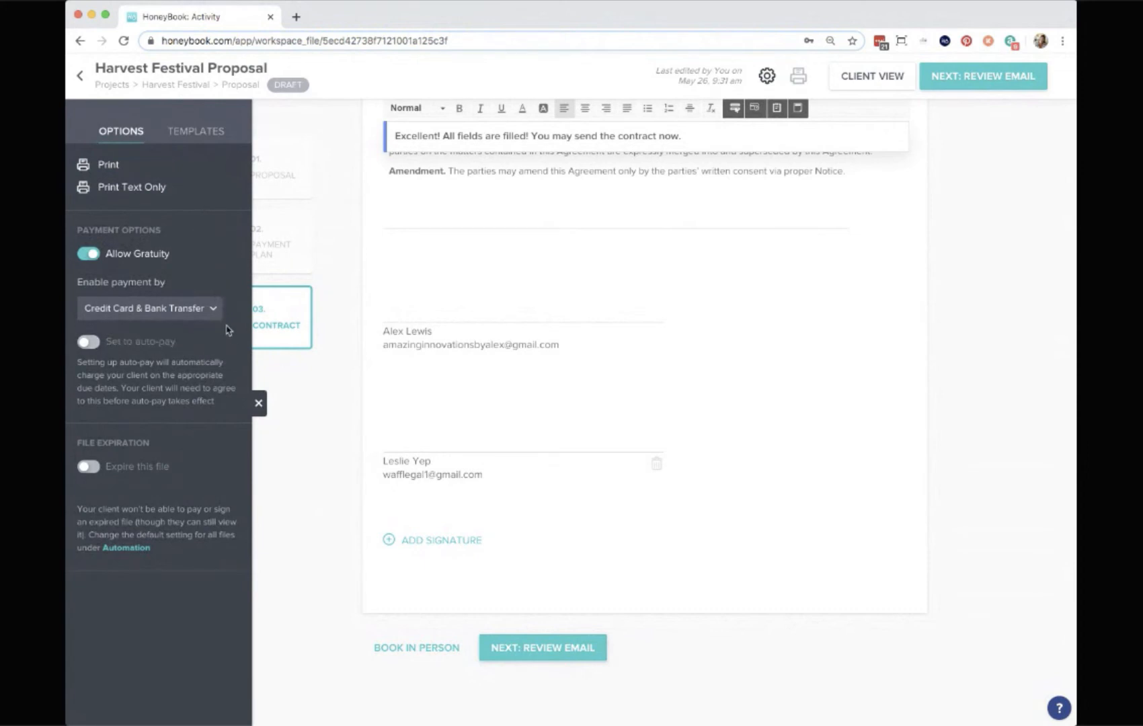
click(180, 334)
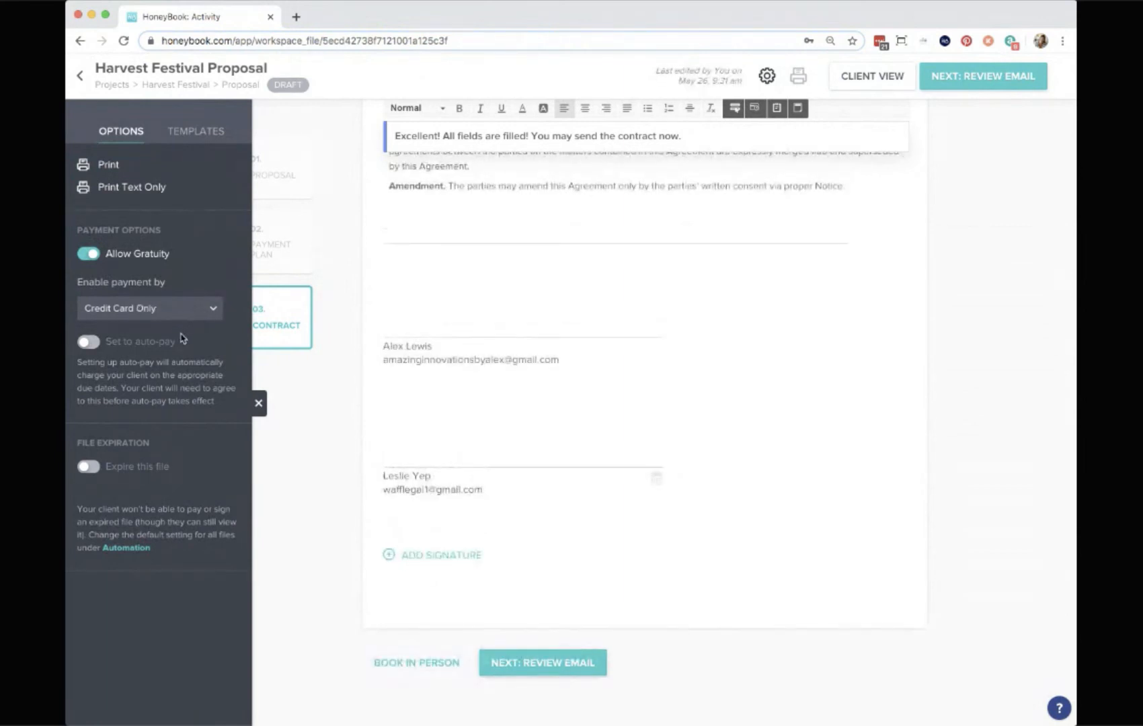
click(88, 342)
click(93, 469)
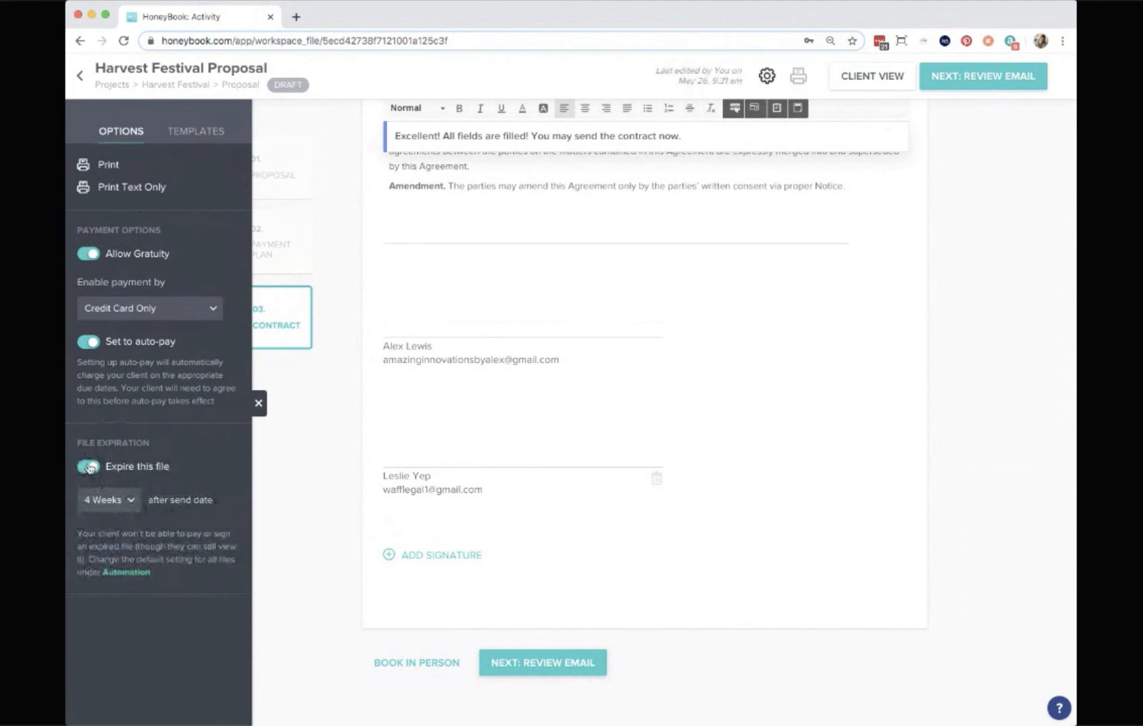
click(90, 469)
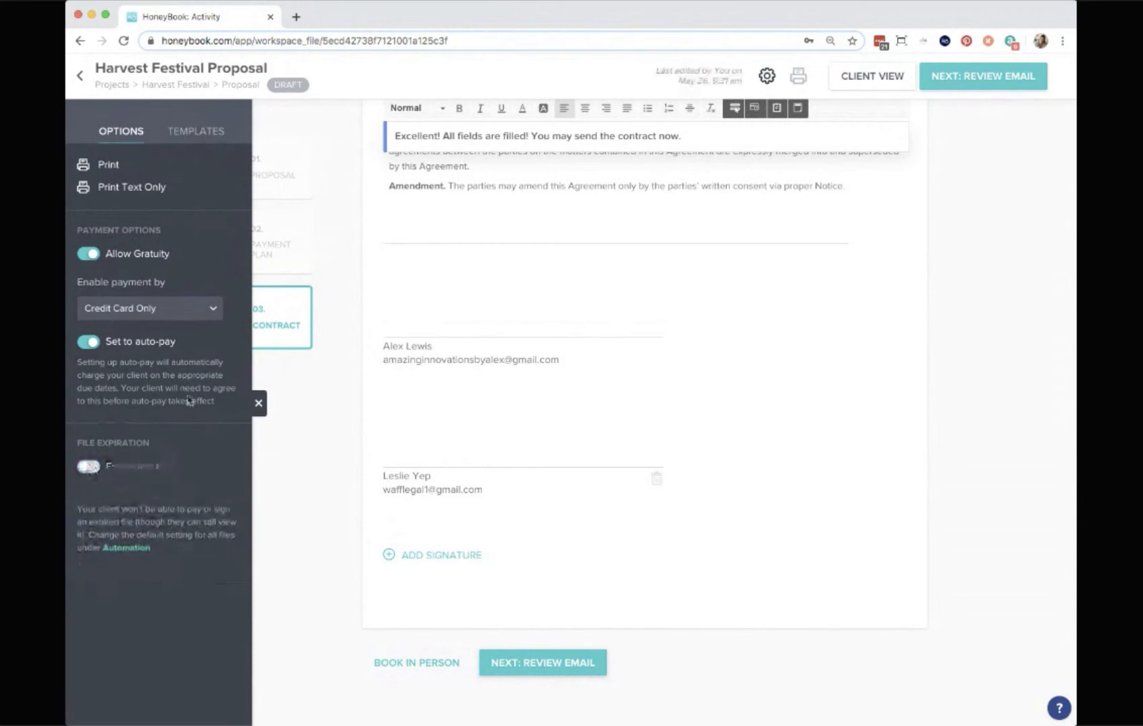
click(258, 405)
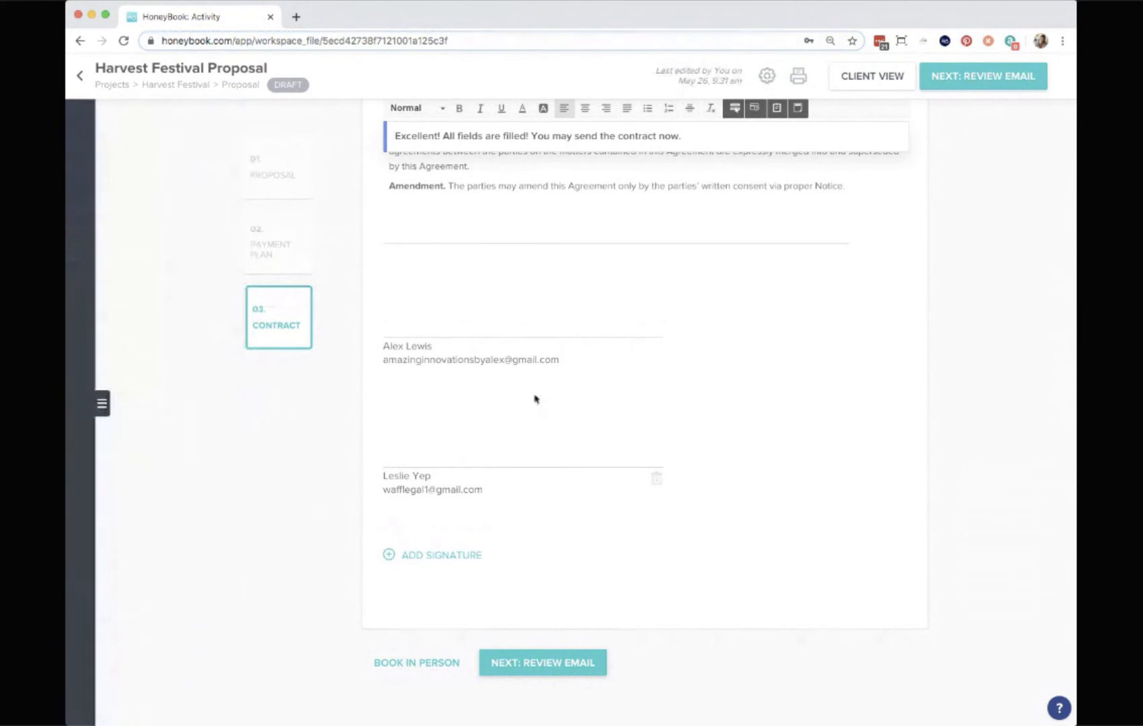
Preview the proposal in client view through its proposal, contract and payment pages, then exit client view.
click(875, 80)
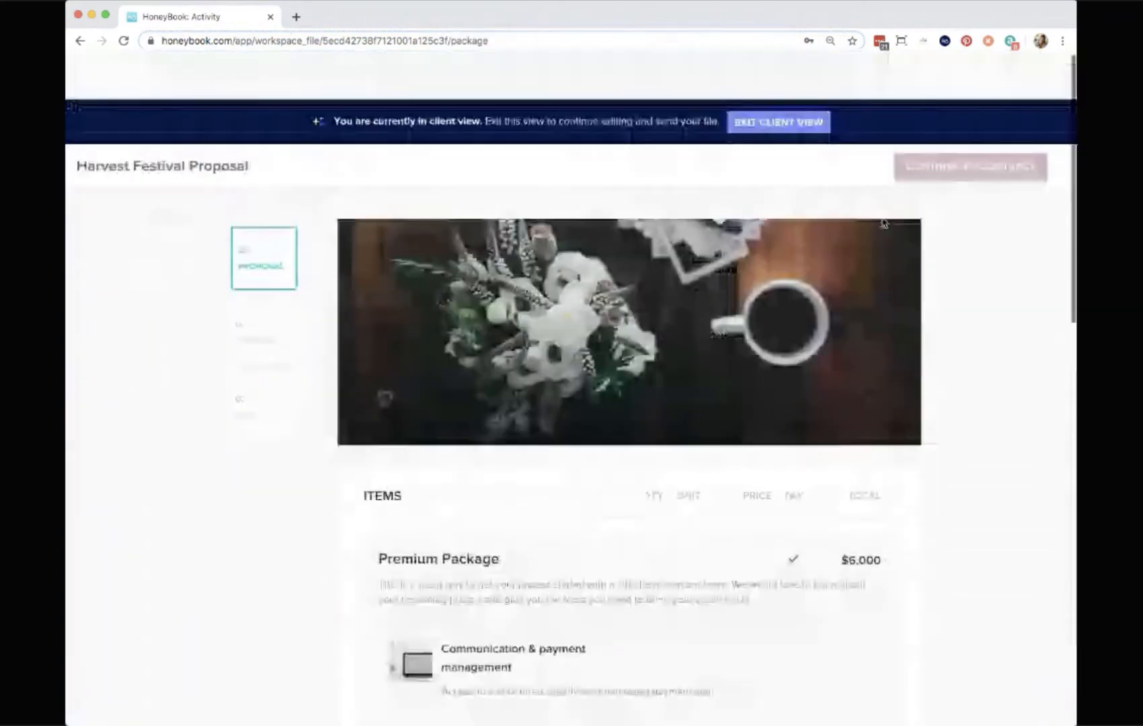
scroll(955, 273, down, 12)
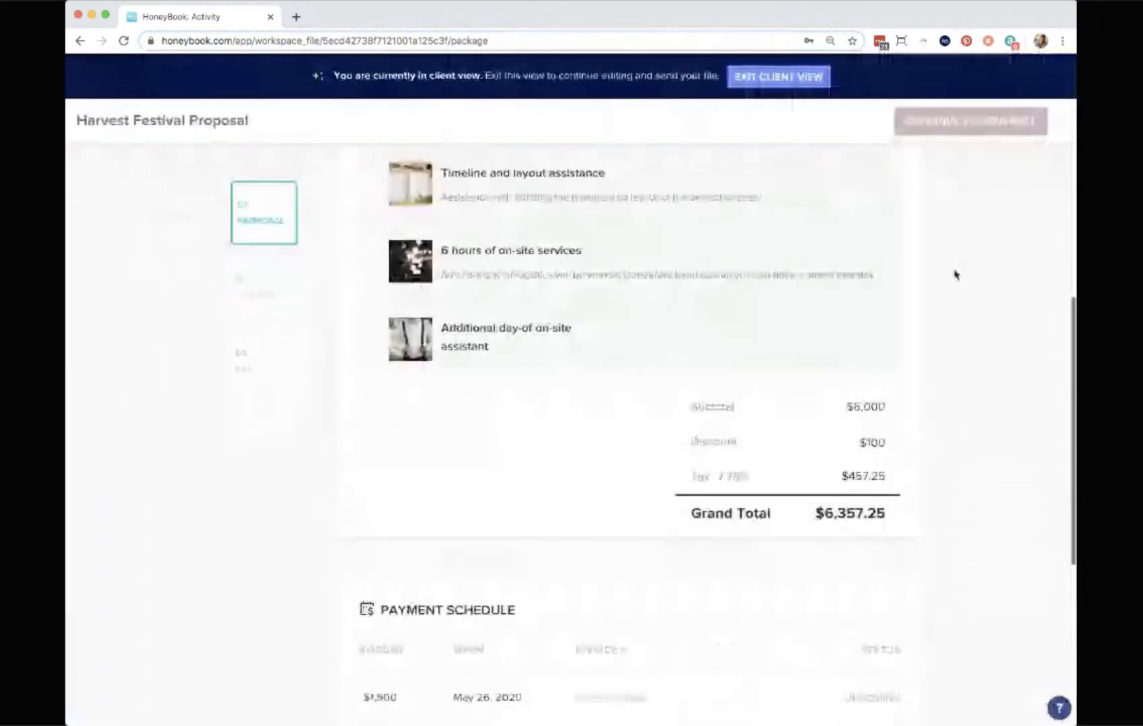
scroll(955, 273, down, 2)
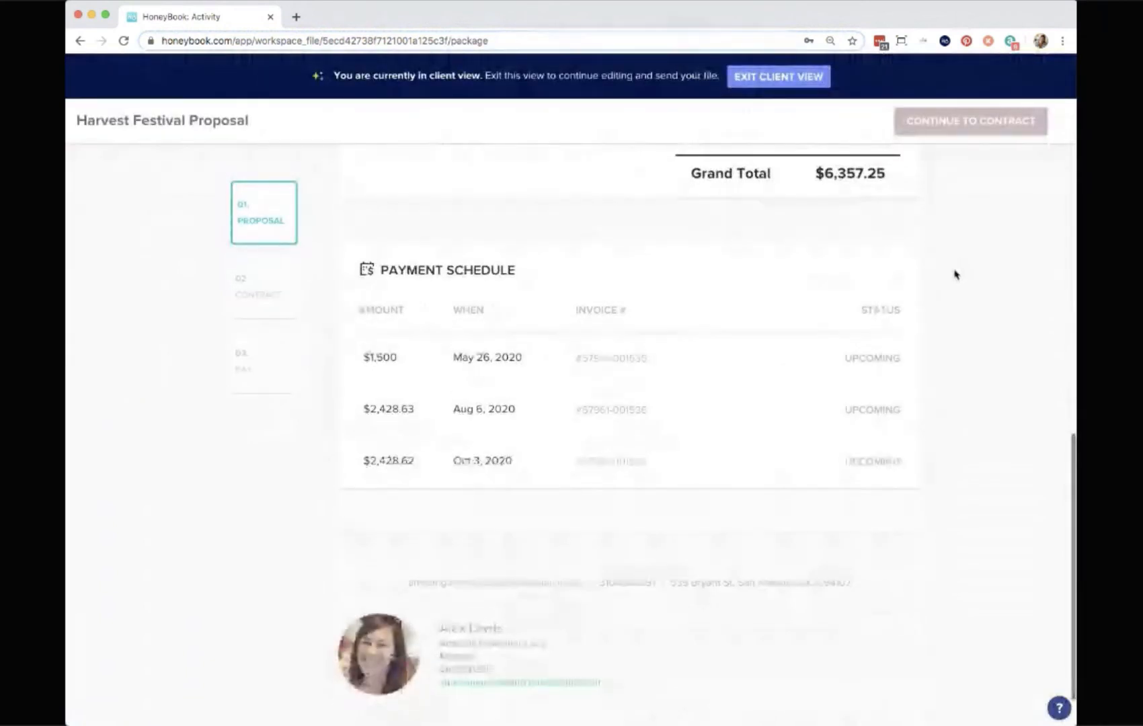
click(976, 126)
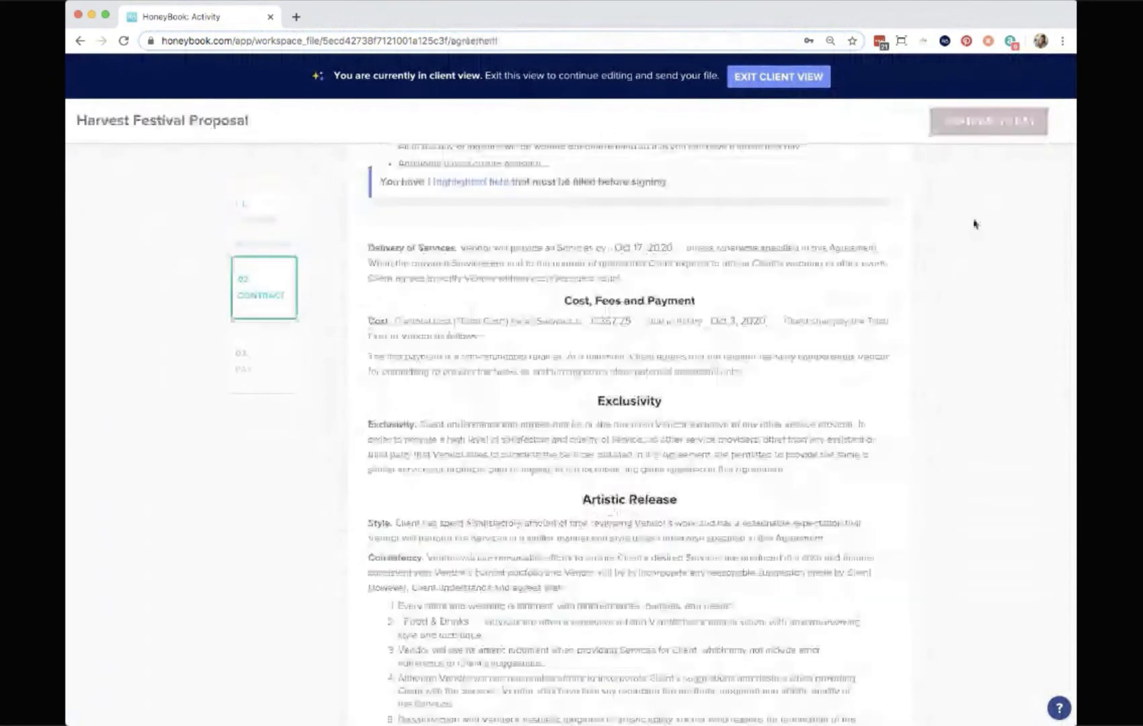
scroll(973, 240, down, 10)
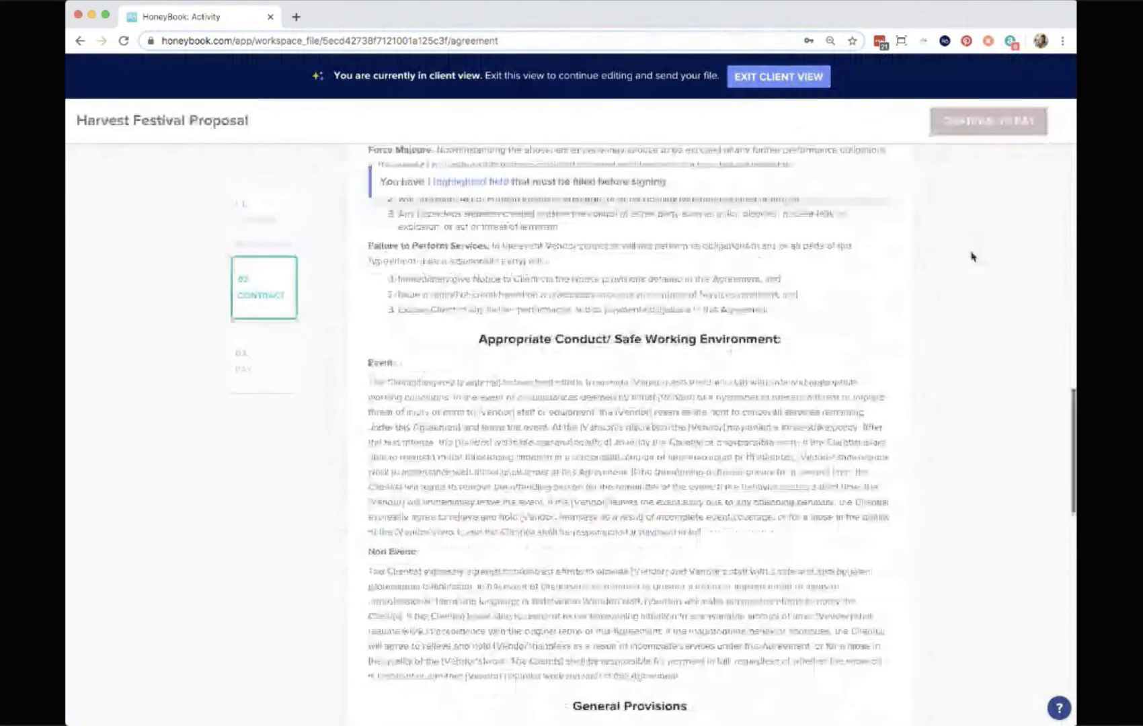
click(989, 121)
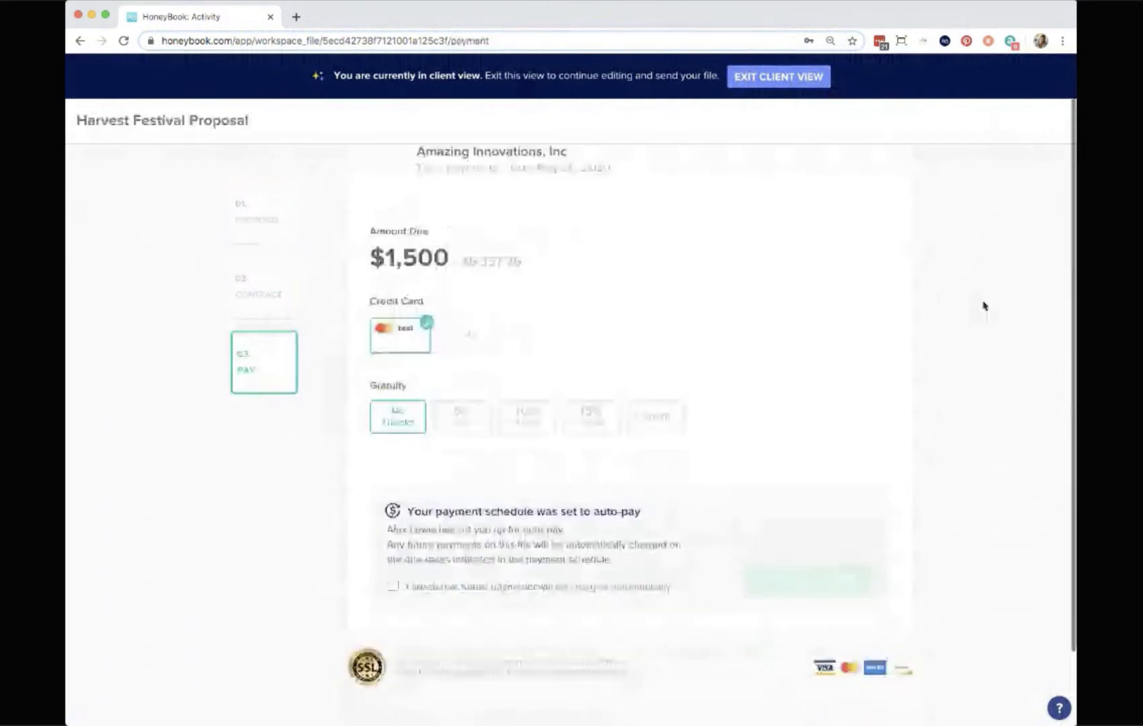
click(780, 78)
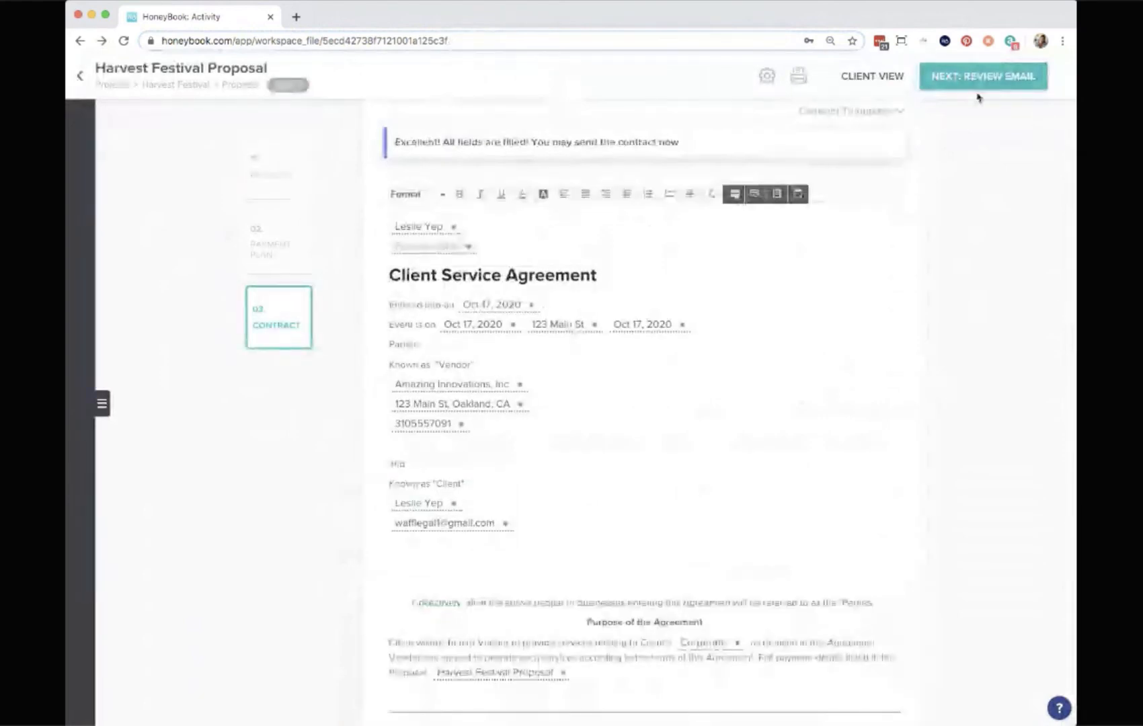
Open the review email for the proposal and browse its email templates without applying one.
click(986, 76)
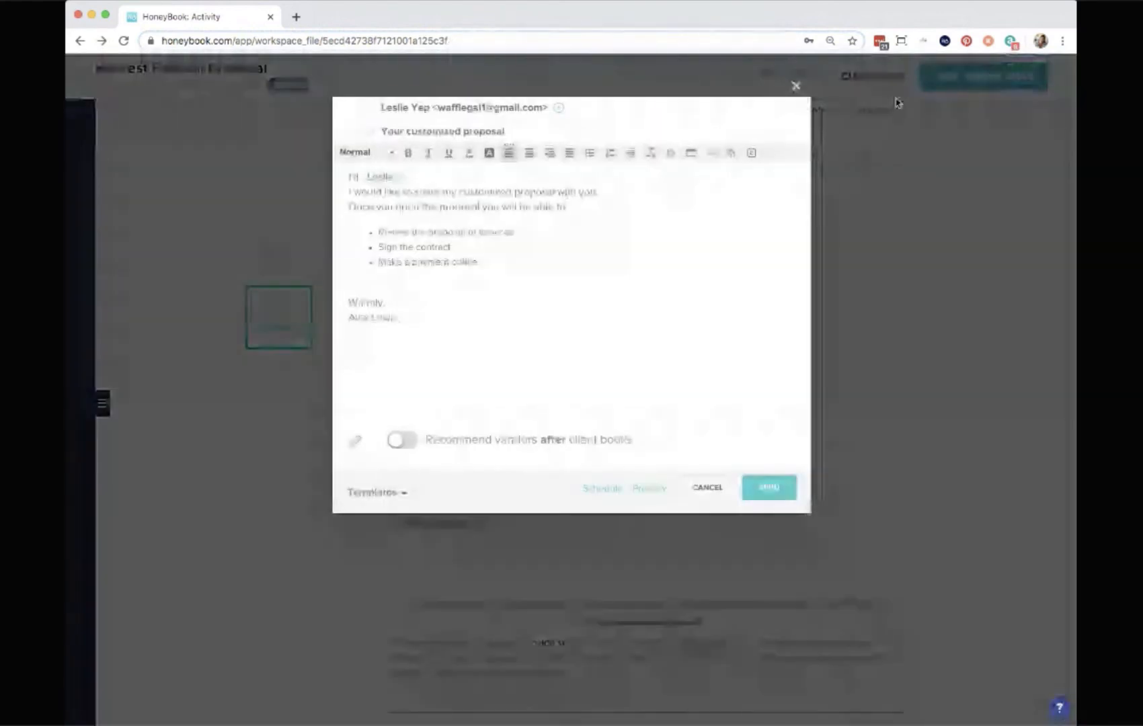
click(441, 181)
key(Return)
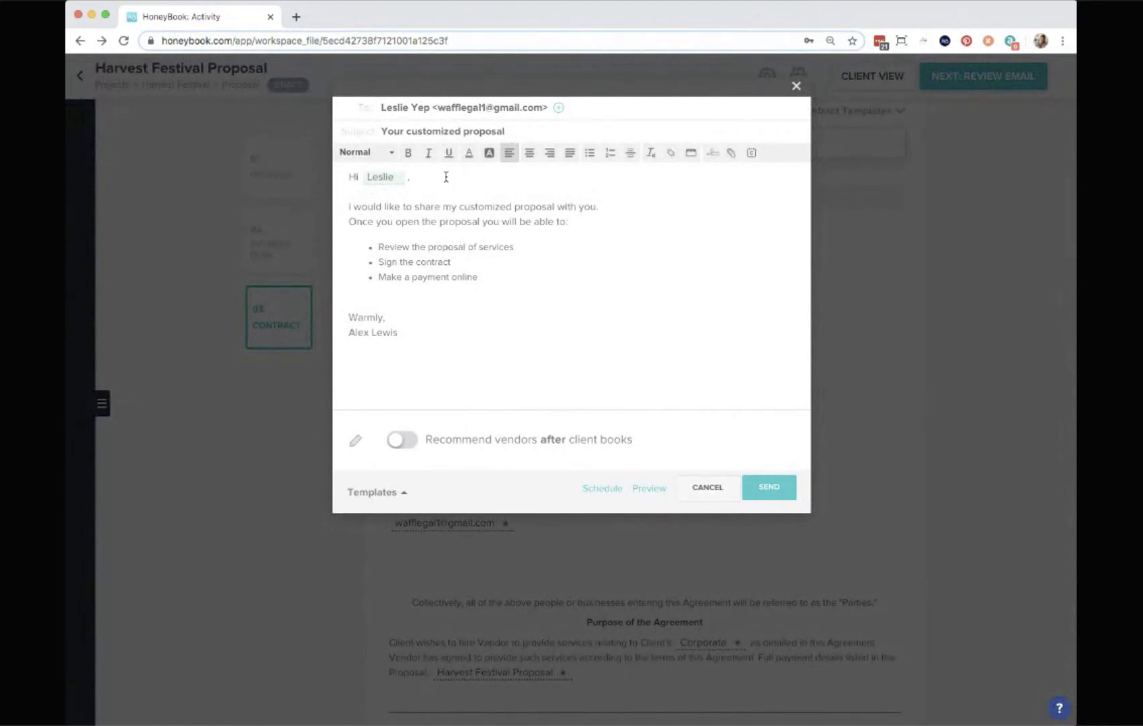
text(sdfdsf)
double_click(362, 193)
key(BackSpace)
click(379, 495)
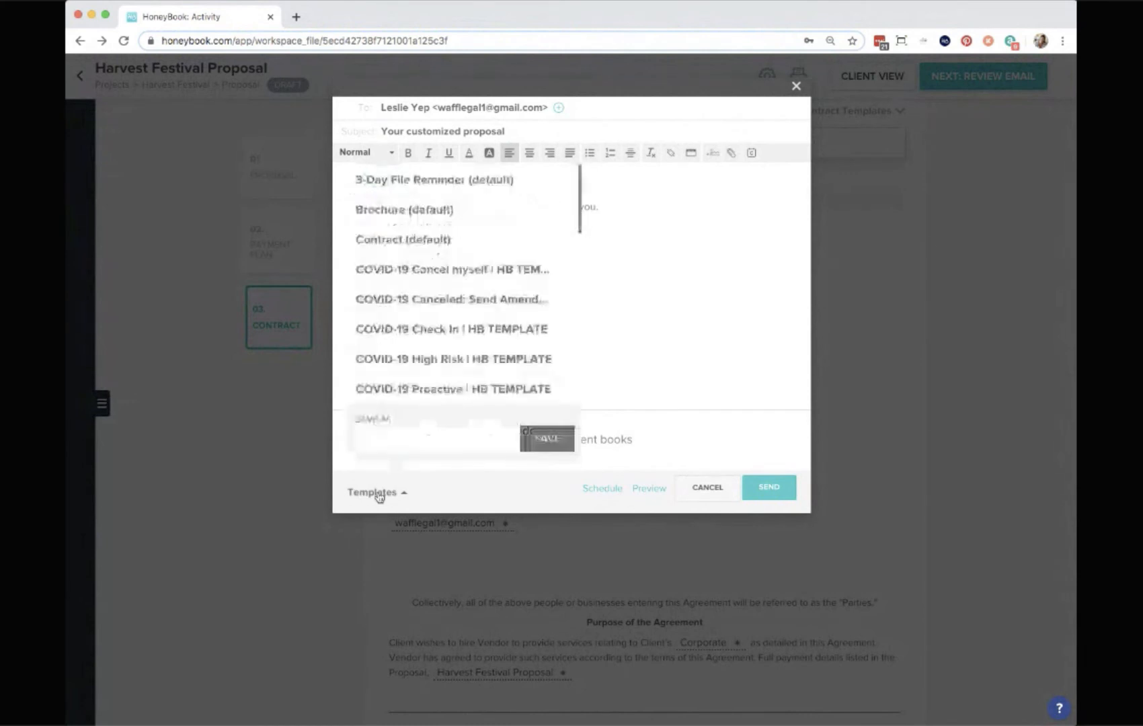
click(788, 315)
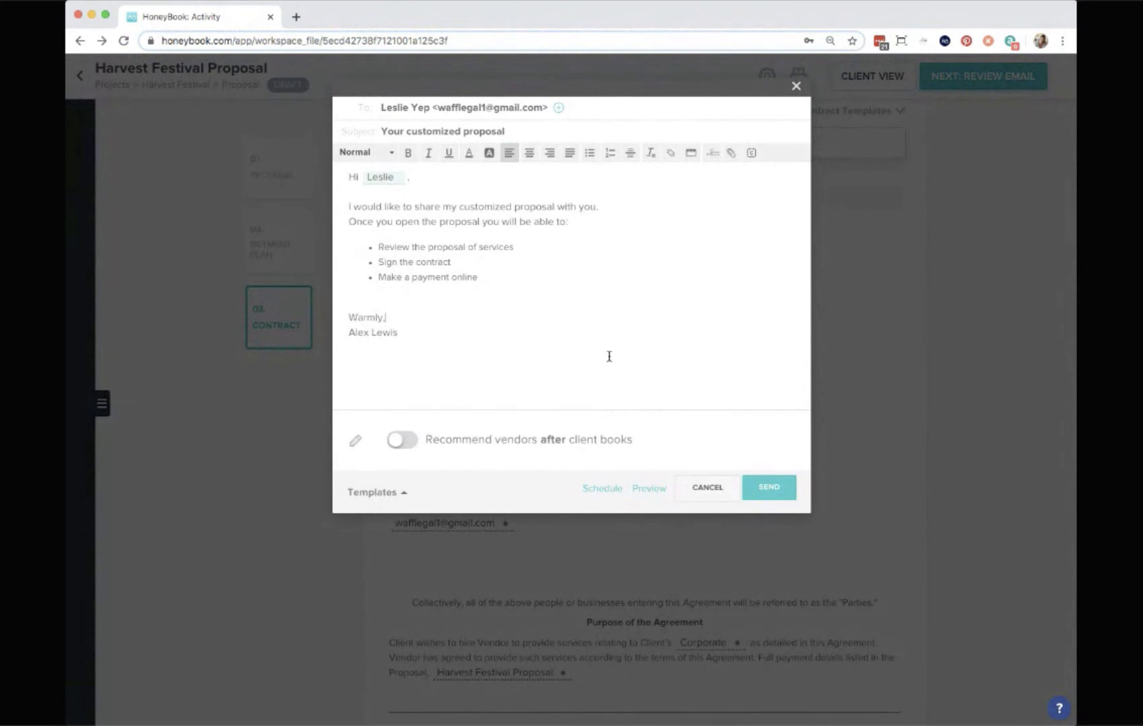
Look at the schedule-send options, close them, and send the proposal email to the client.
click(602, 489)
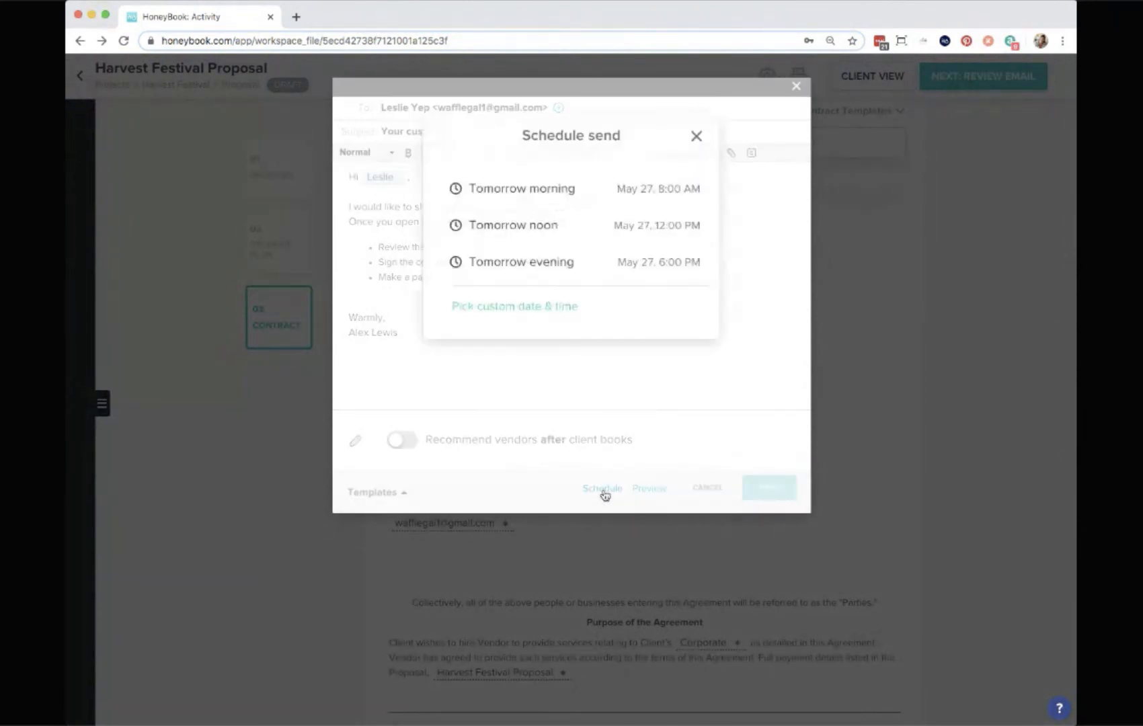
click(697, 137)
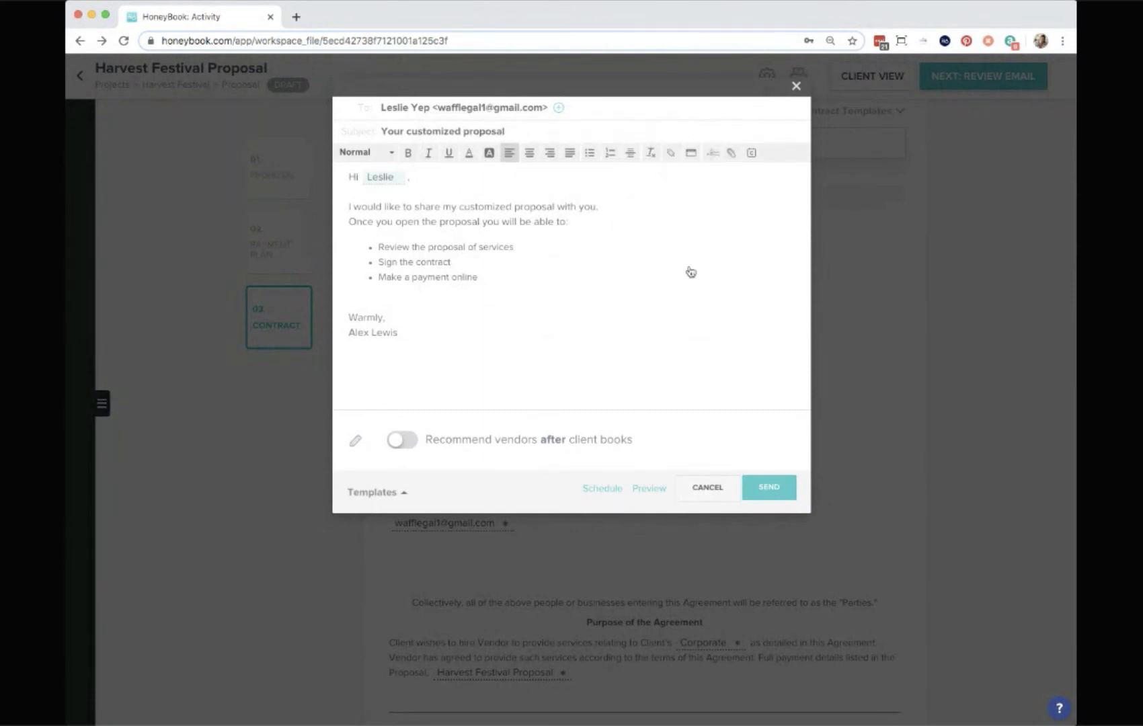
click(712, 299)
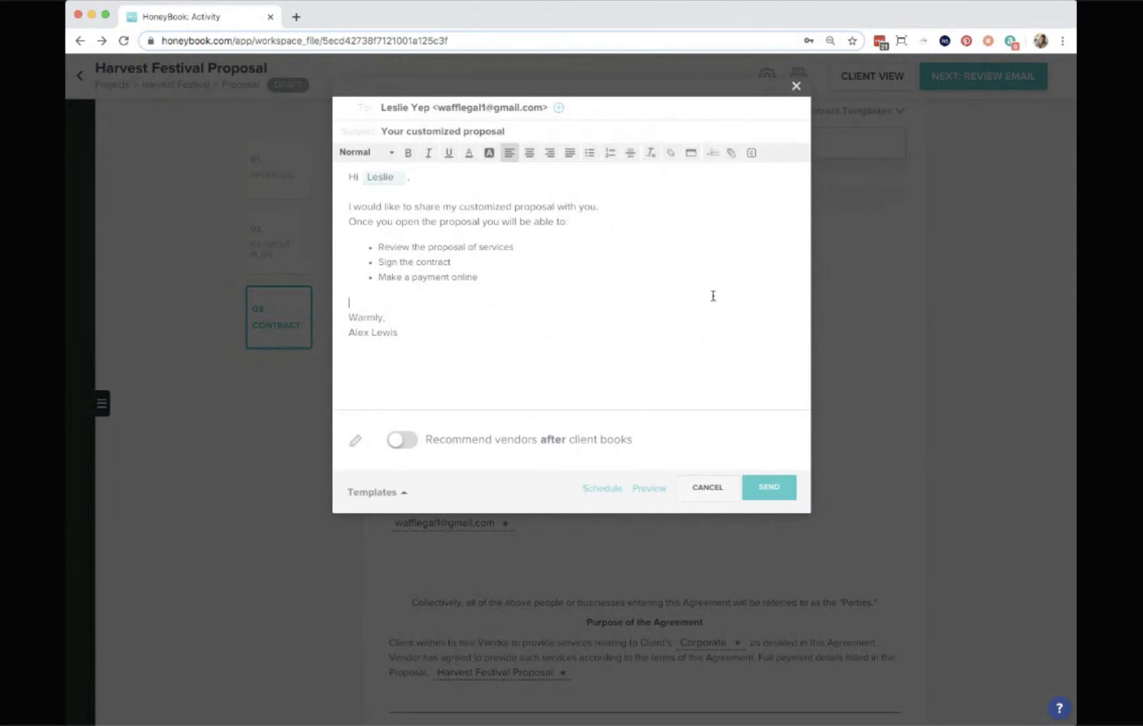
click(772, 486)
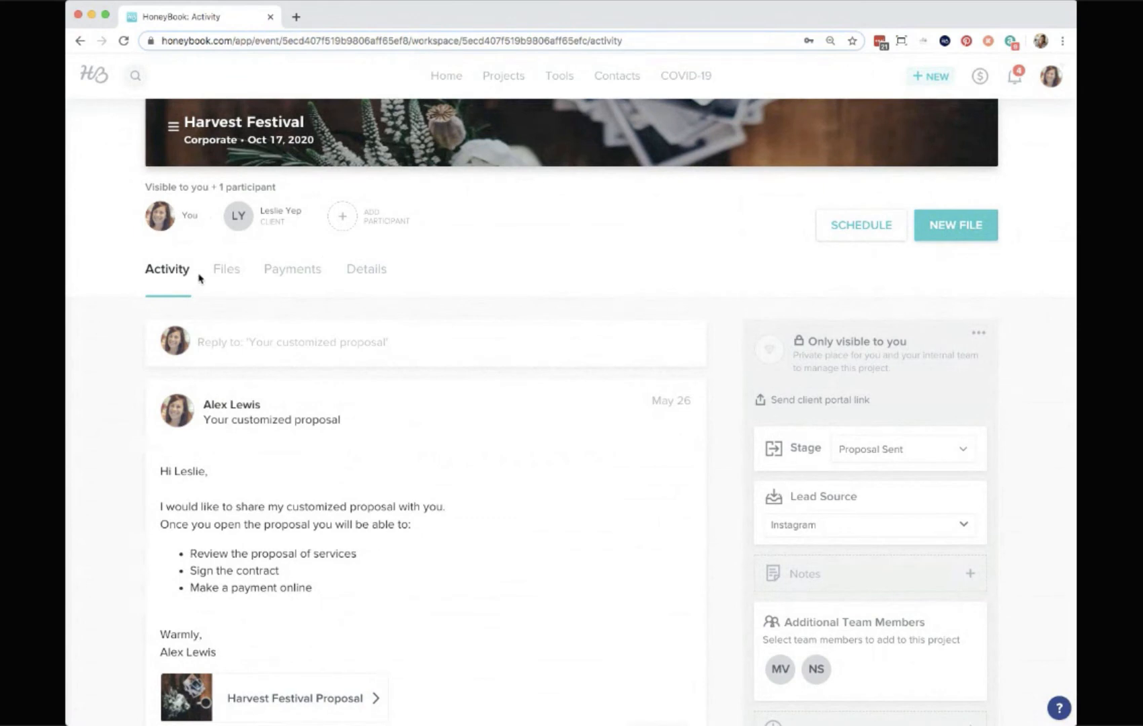
Review the project's activity, files and payments tabs for the sent proposal.
scroll(201, 278, down, 2)
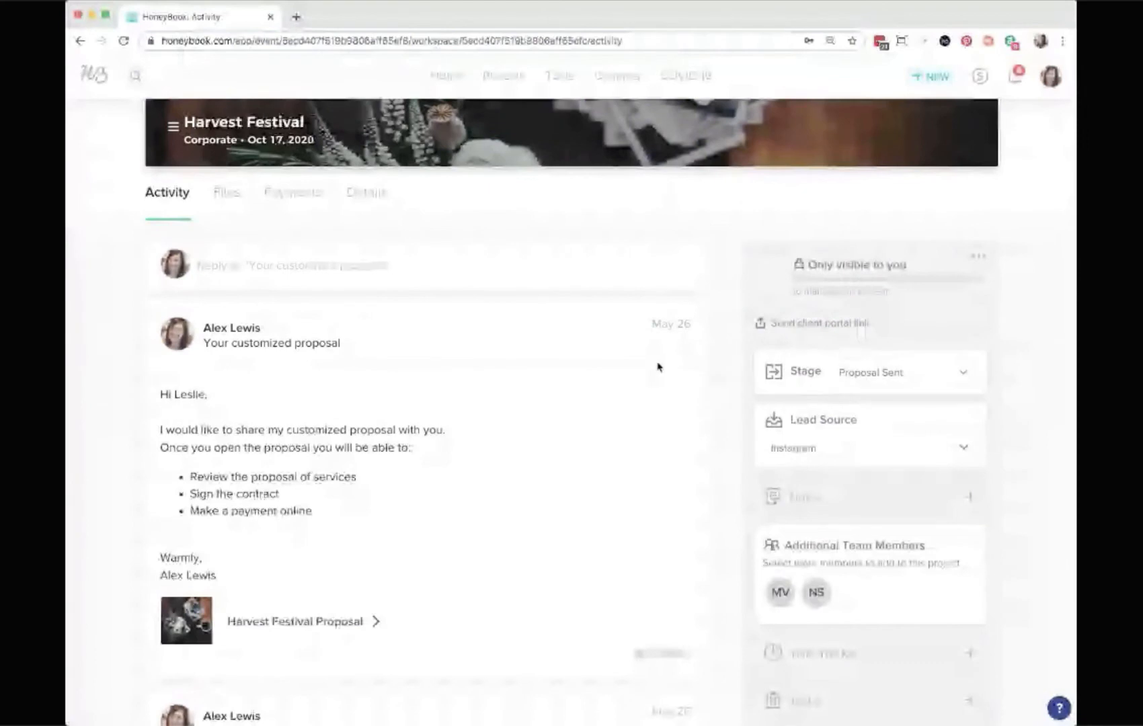
scroll(469, 348, up, 2)
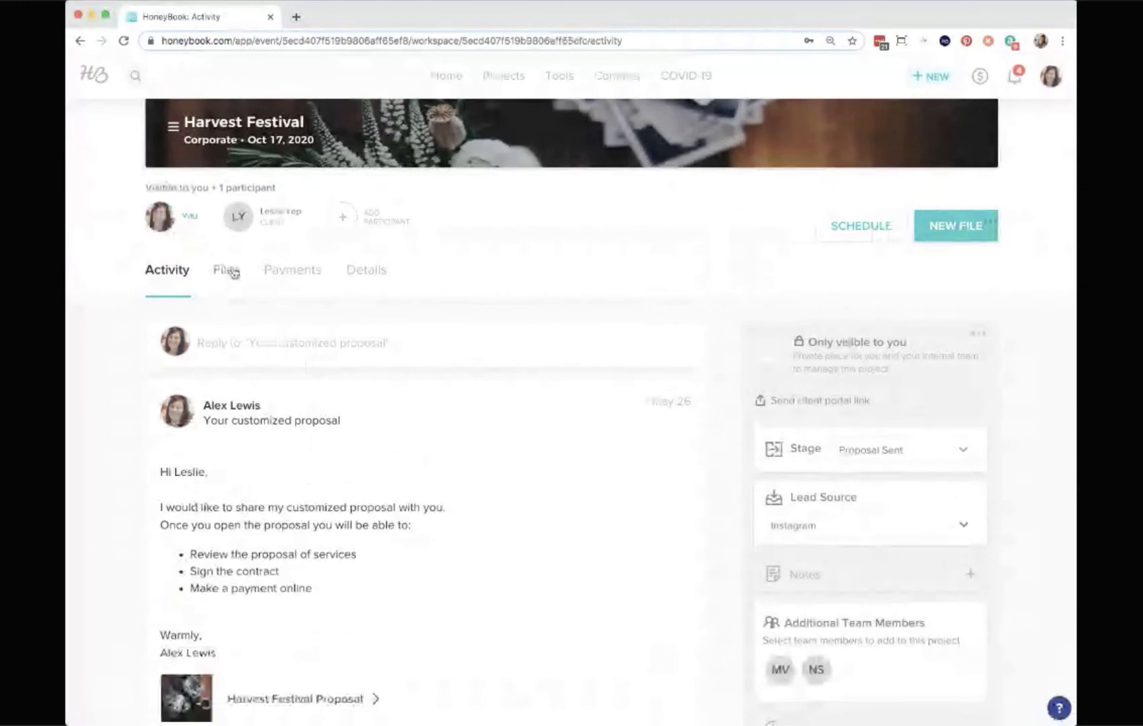
click(229, 272)
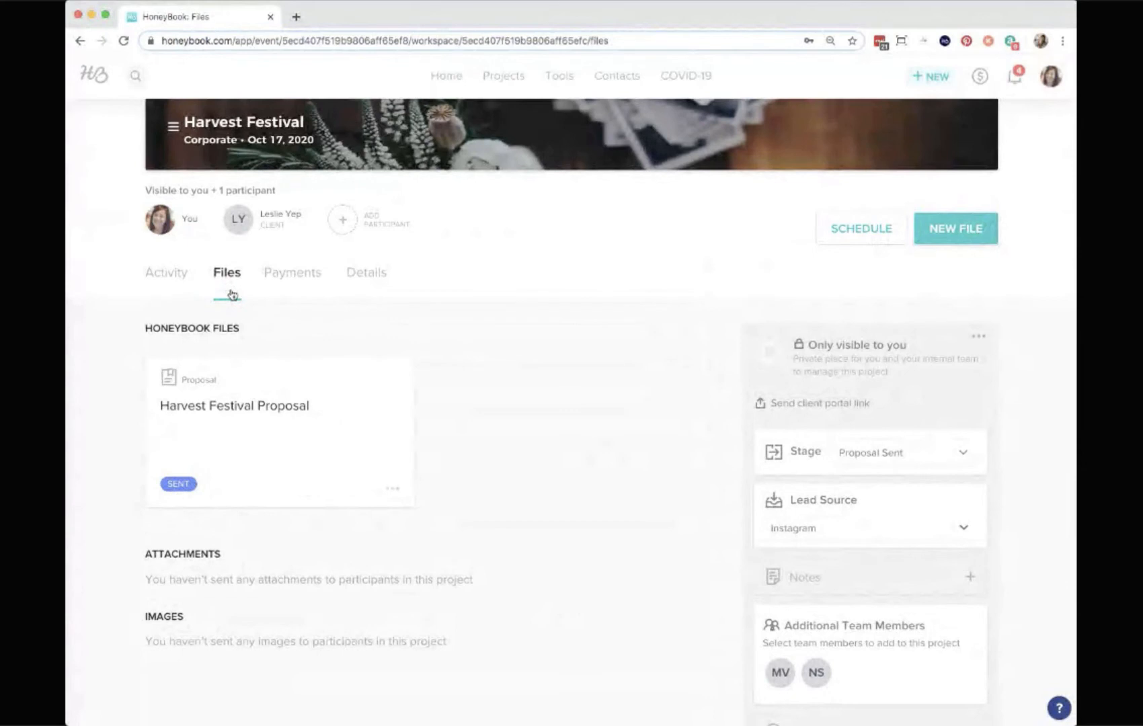
mouse_move(308, 441)
click(297, 280)
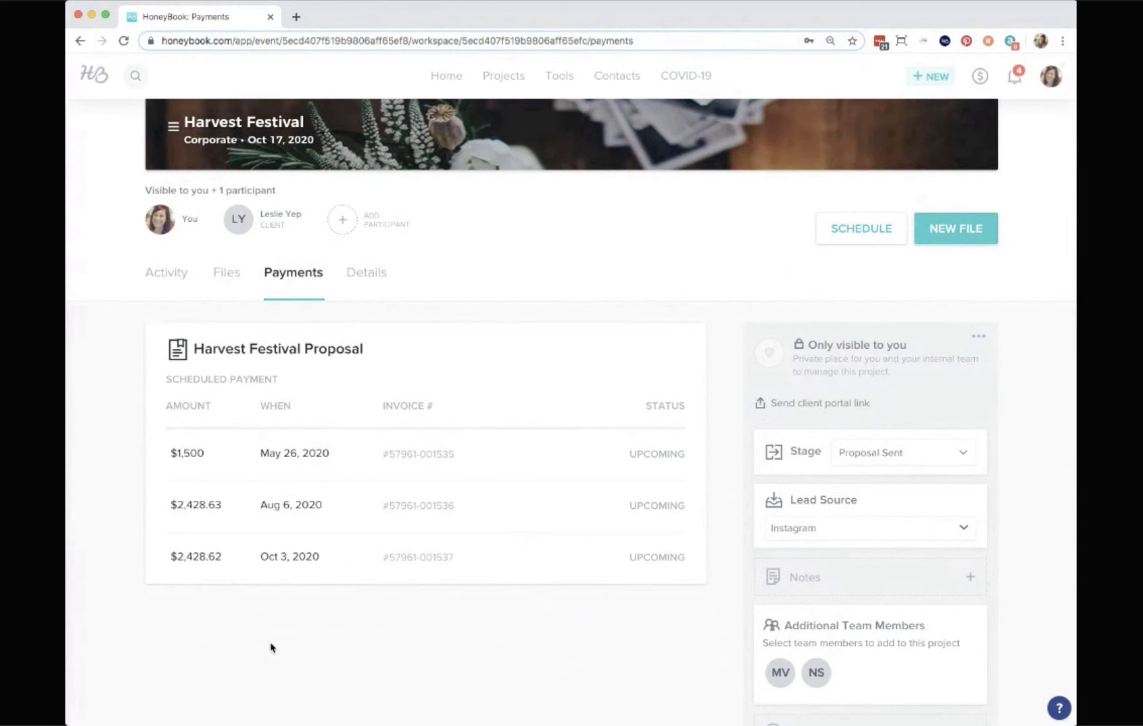
scroll(686, 283, up, 3)
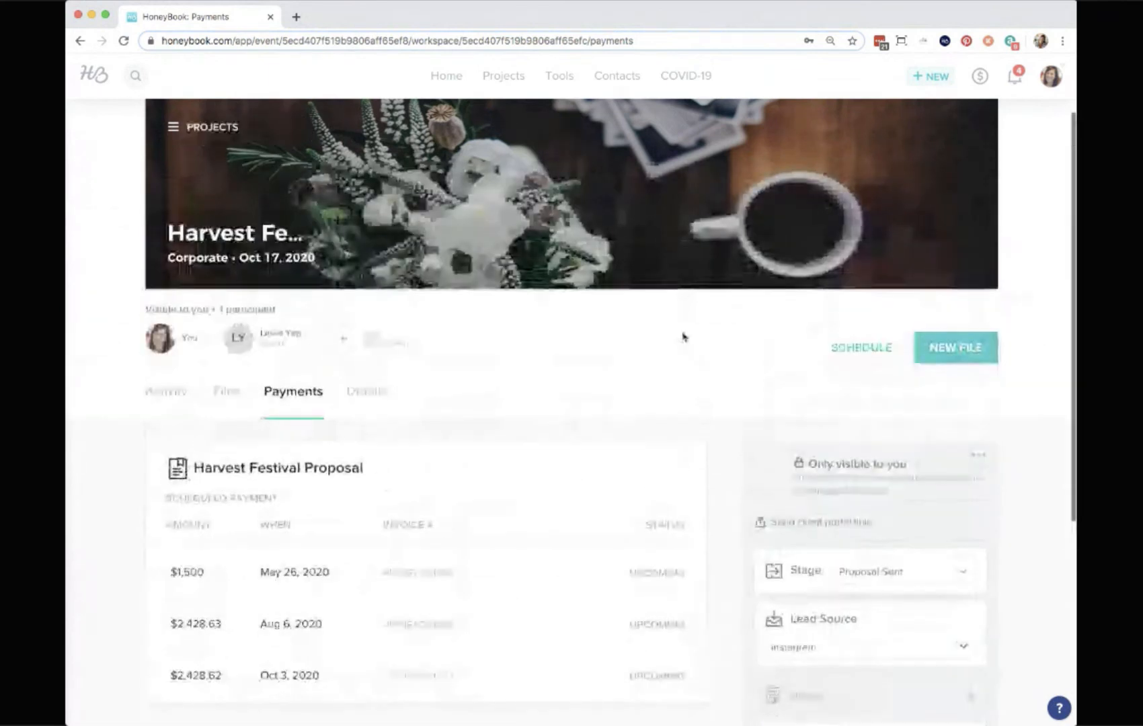
Open the templates library and browse the categories, opening the package templates.
click(565, 72)
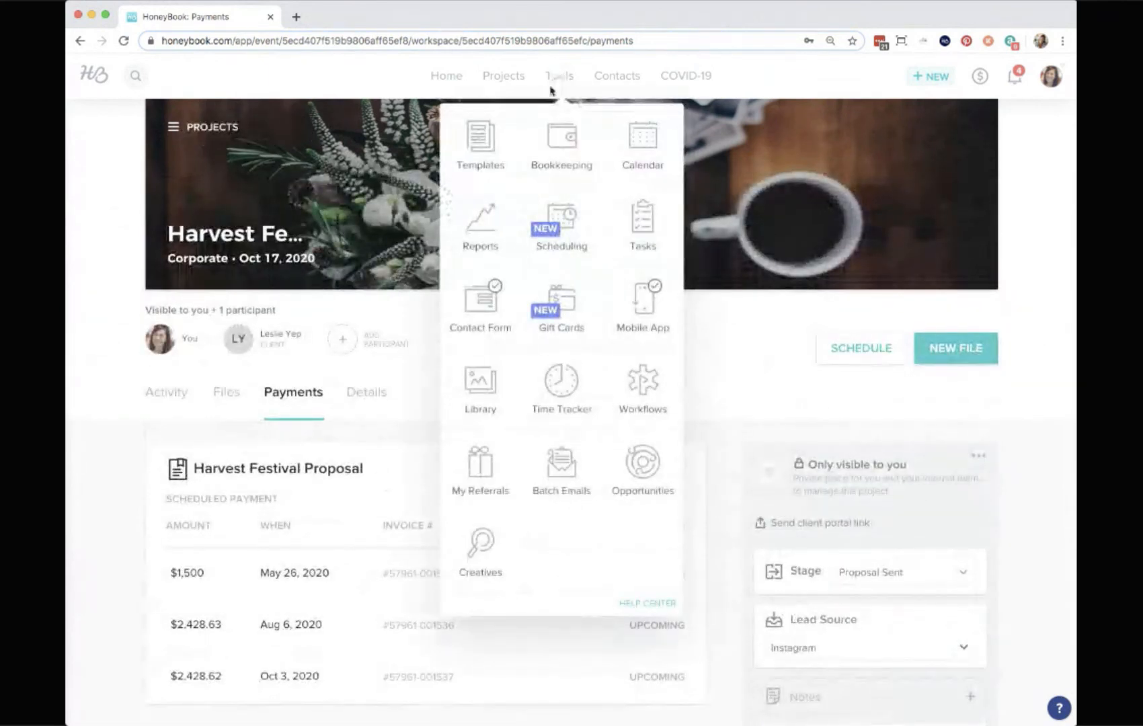
click(479, 140)
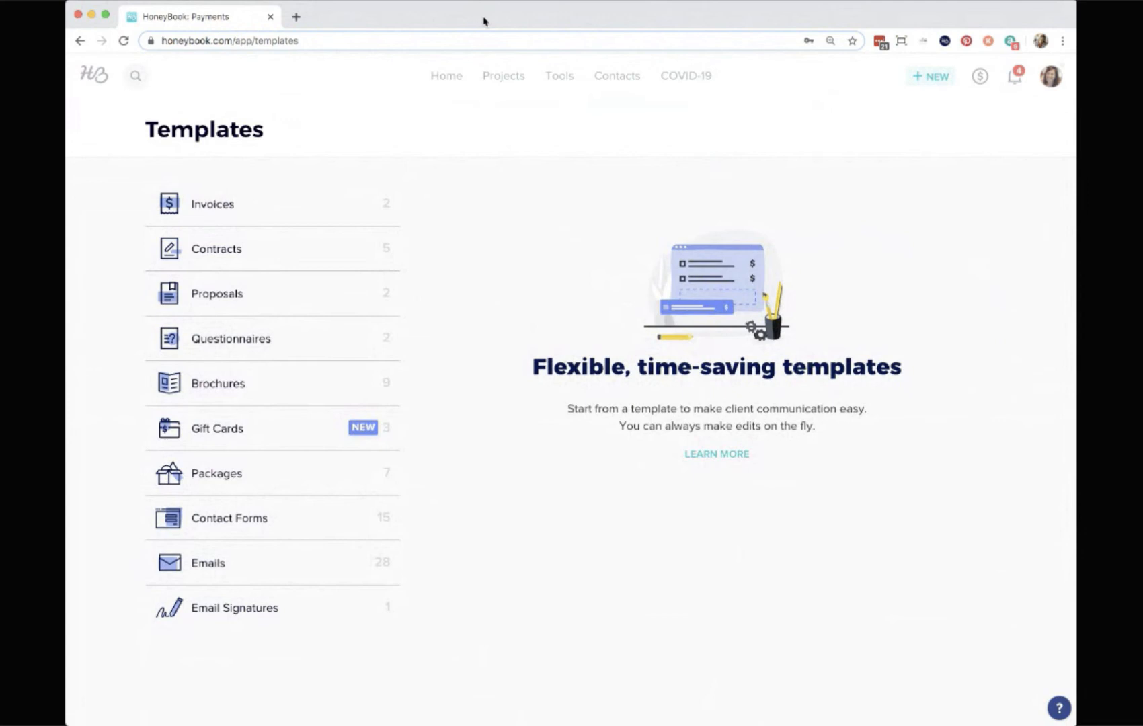
mouse_move(275, 281)
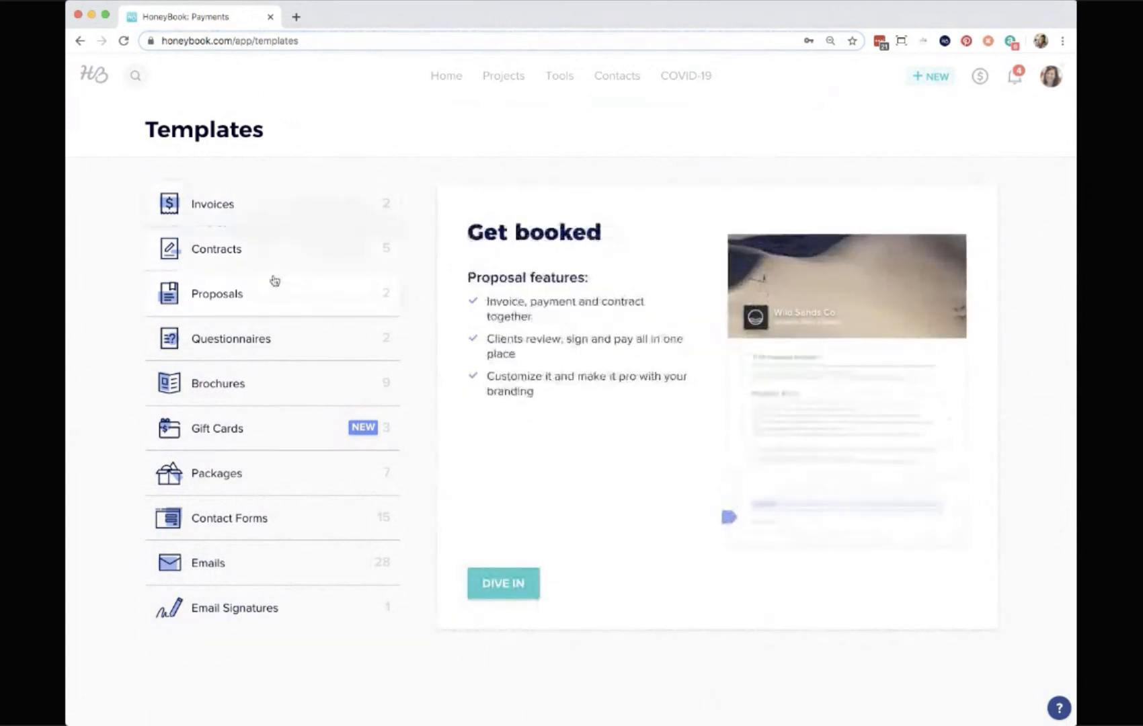
mouse_move(270, 380)
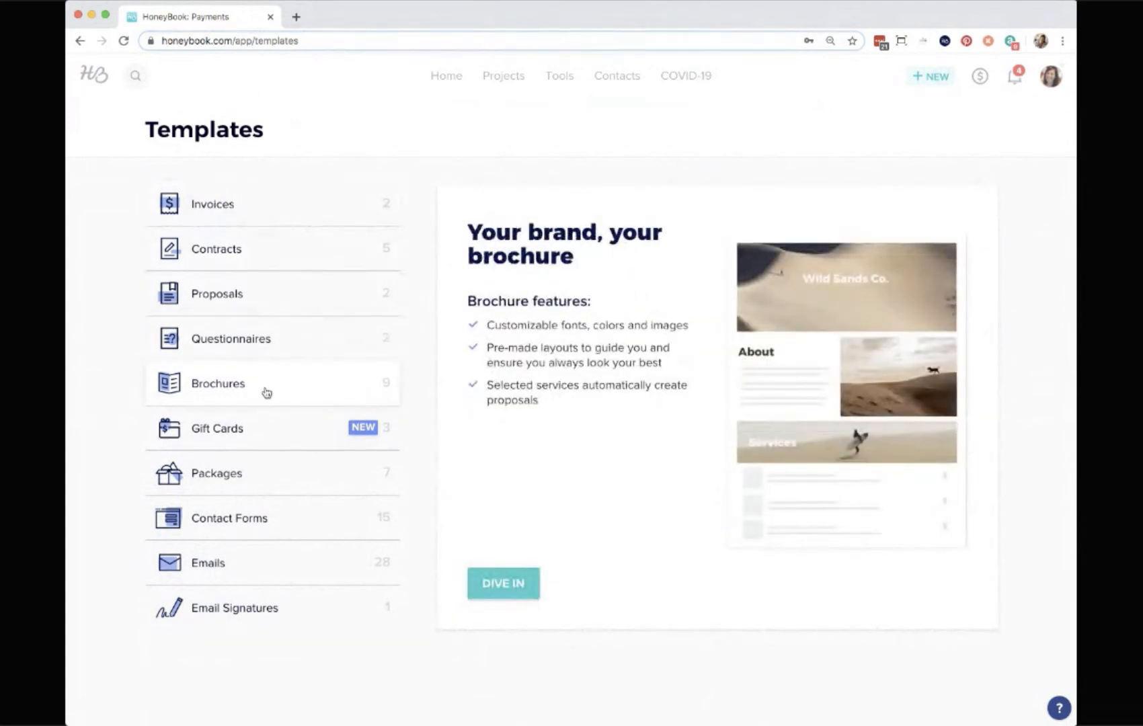
mouse_move(253, 426)
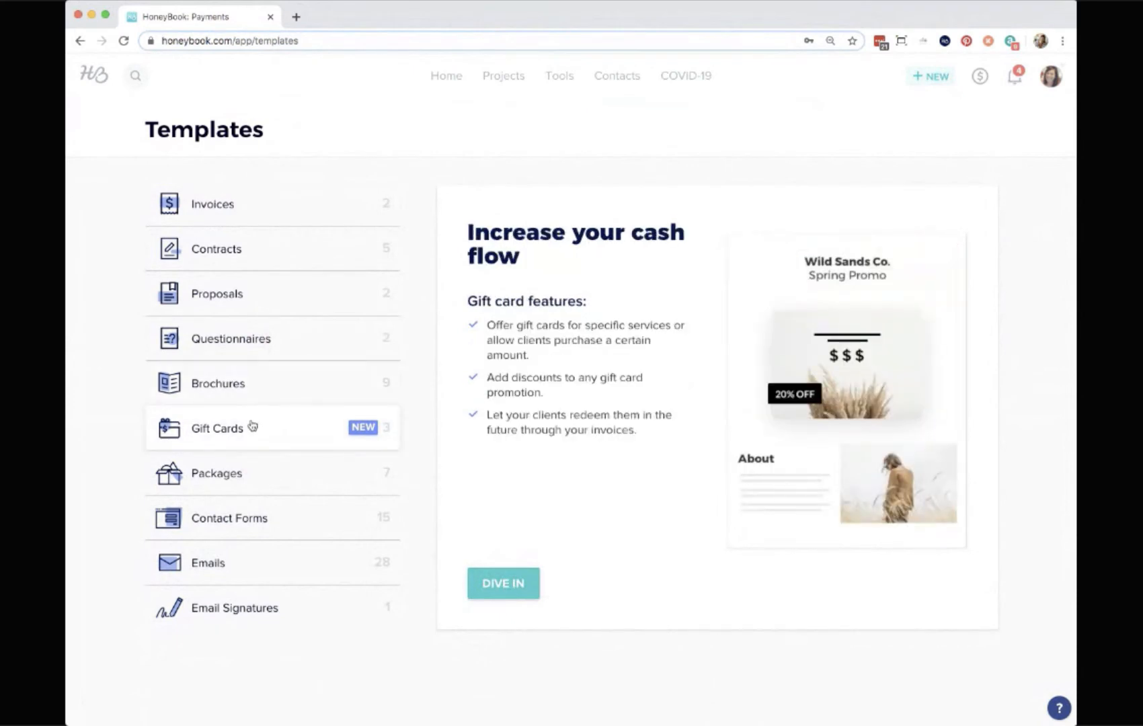
mouse_move(248, 472)
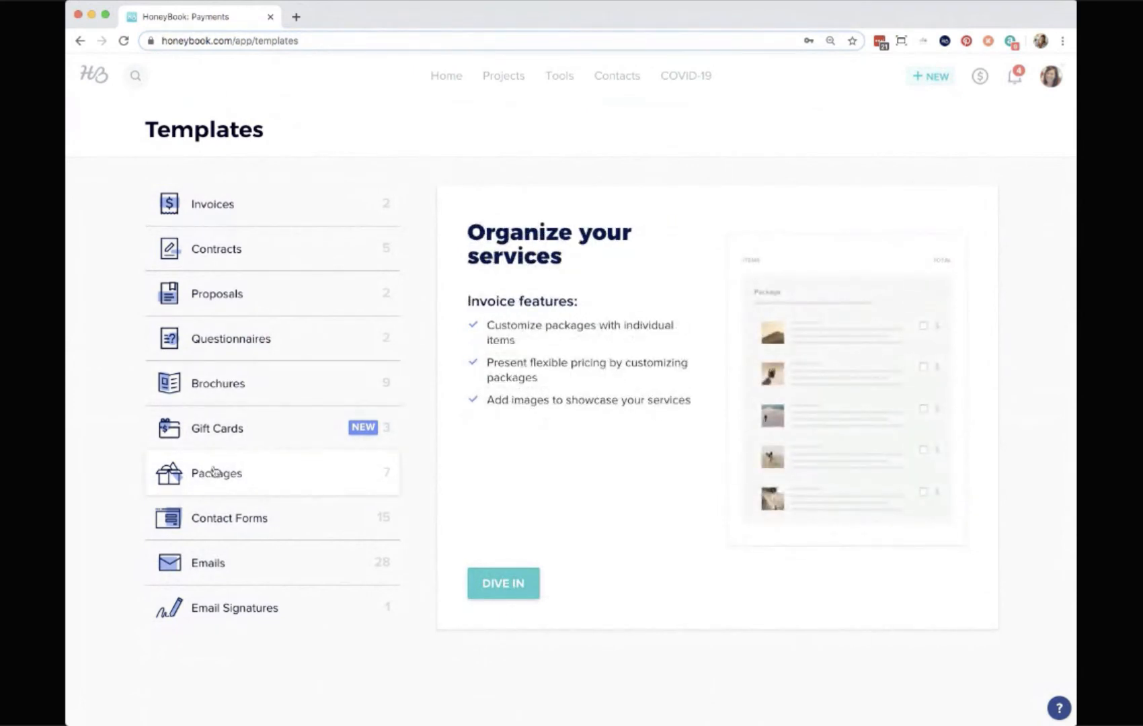
mouse_move(217, 566)
click(253, 475)
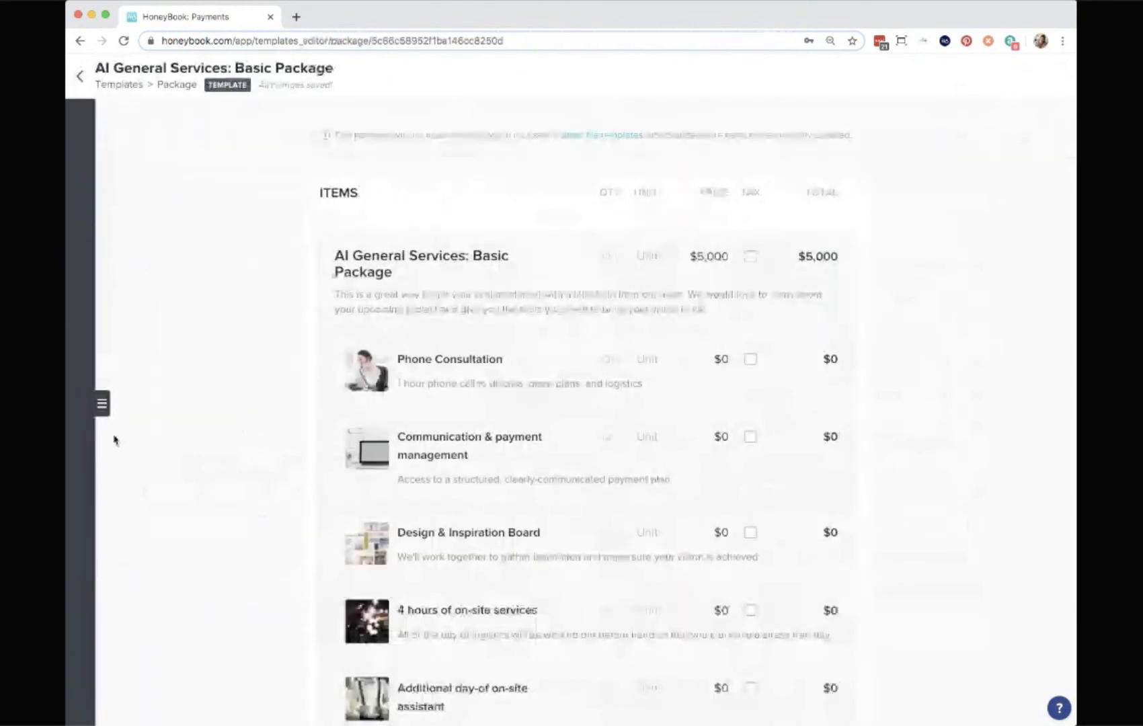
Add a new package template and close the templates panel.
click(102, 404)
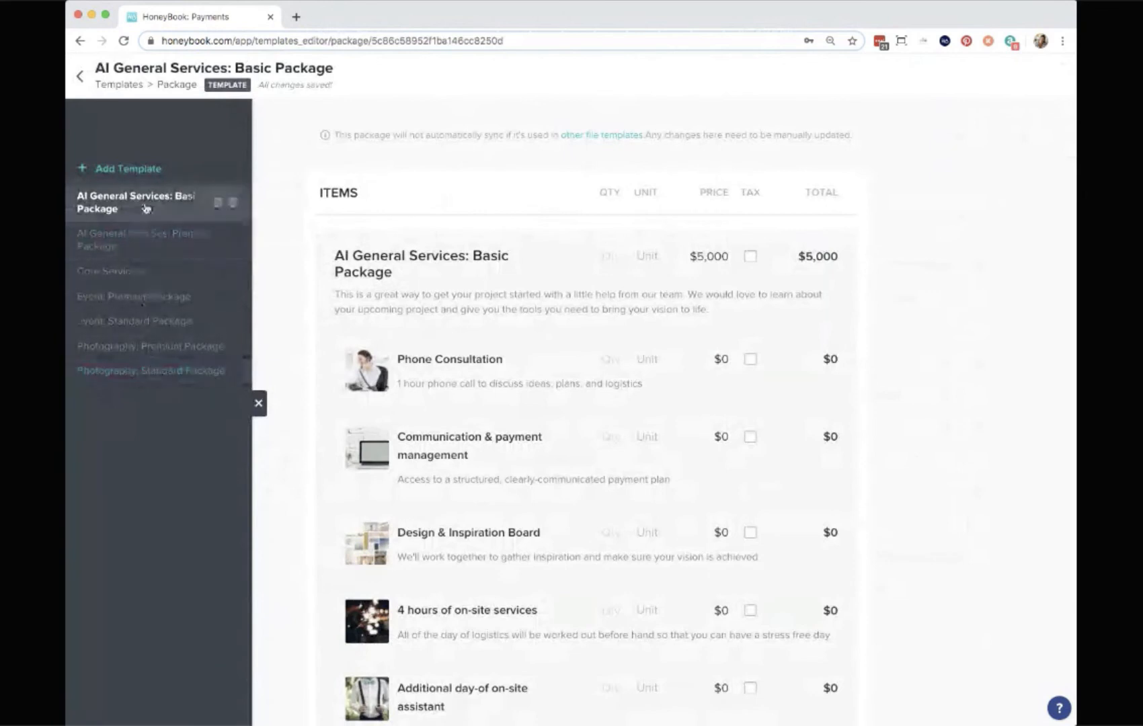
click(117, 176)
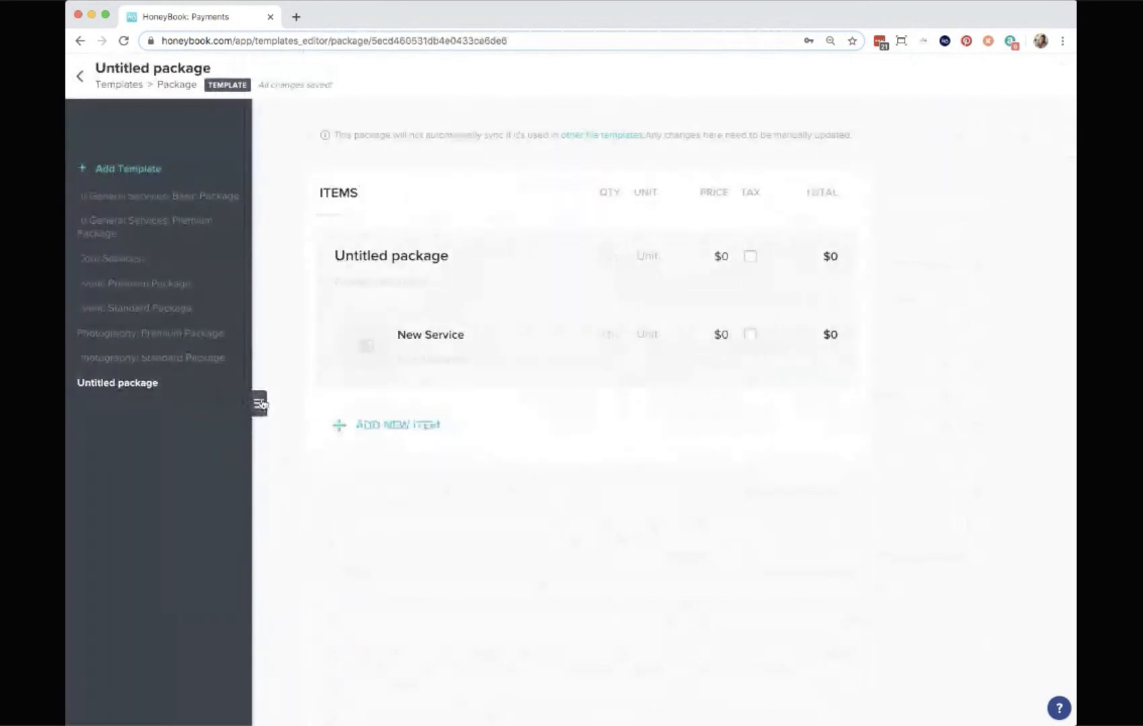
click(260, 404)
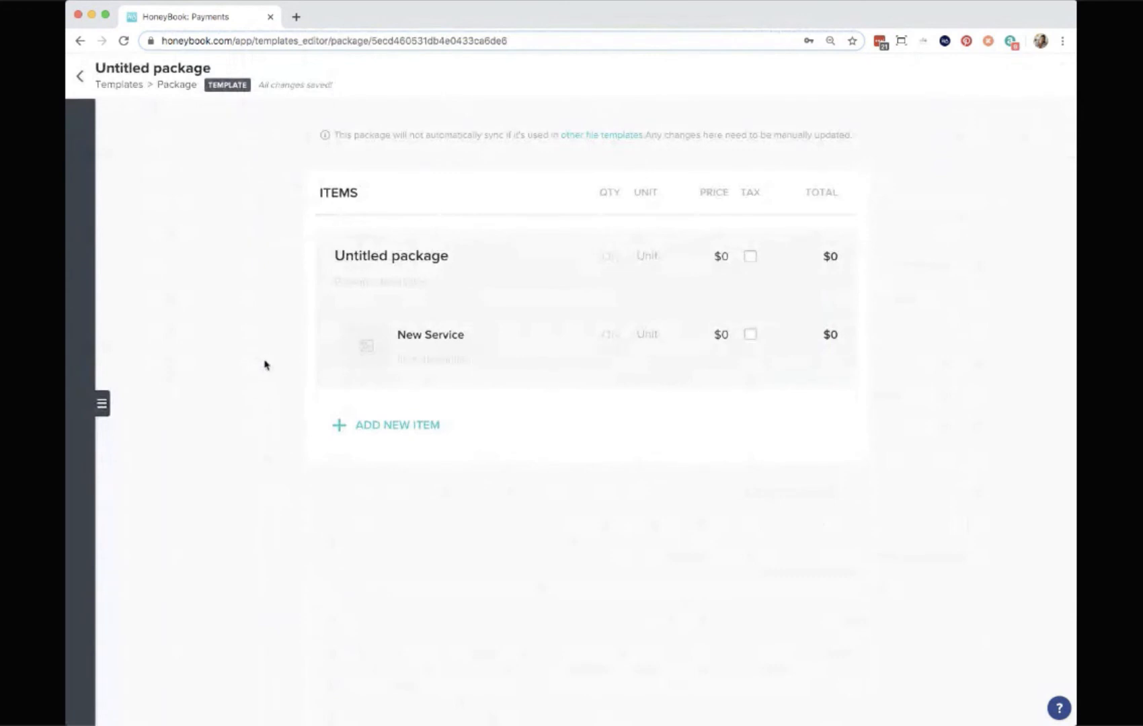
Rename the new package template to Basic Package Invoice.
triple_click(132, 67)
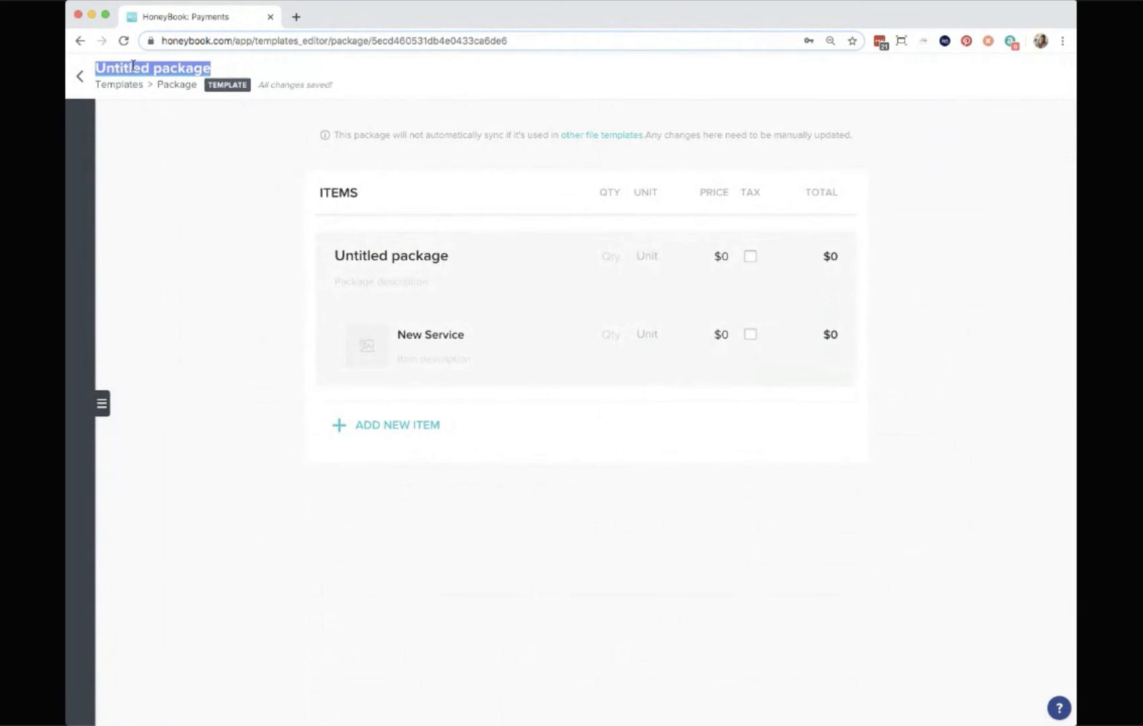
text(Basic Pack)
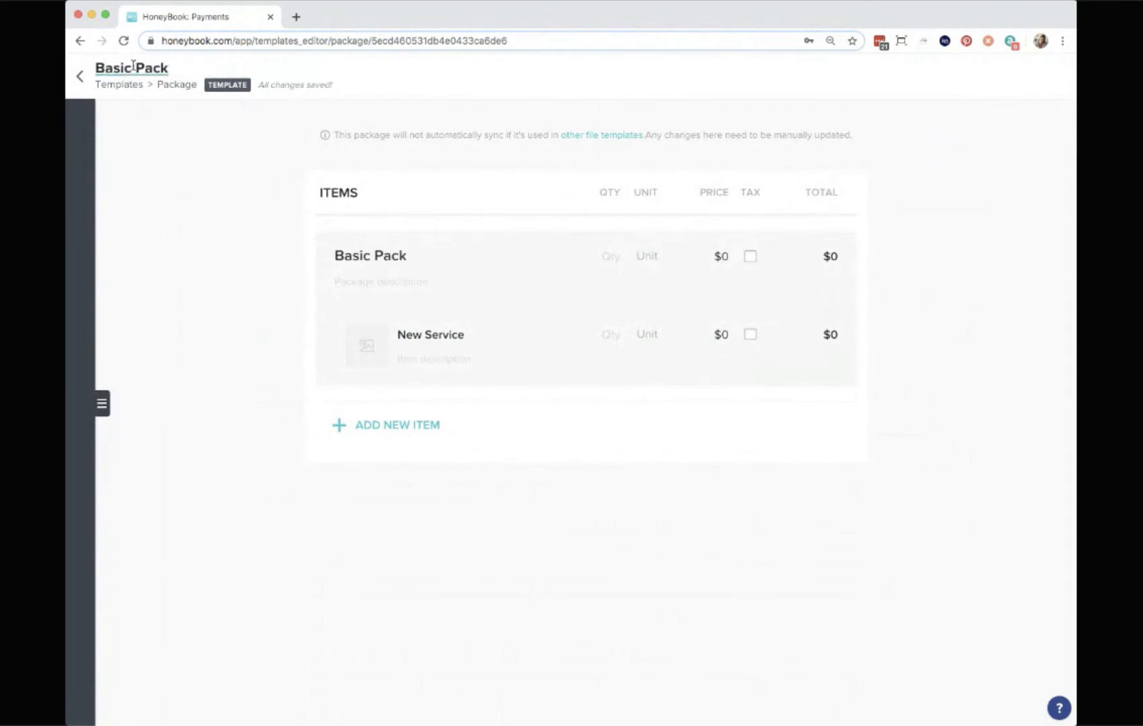
text(age Invoice)
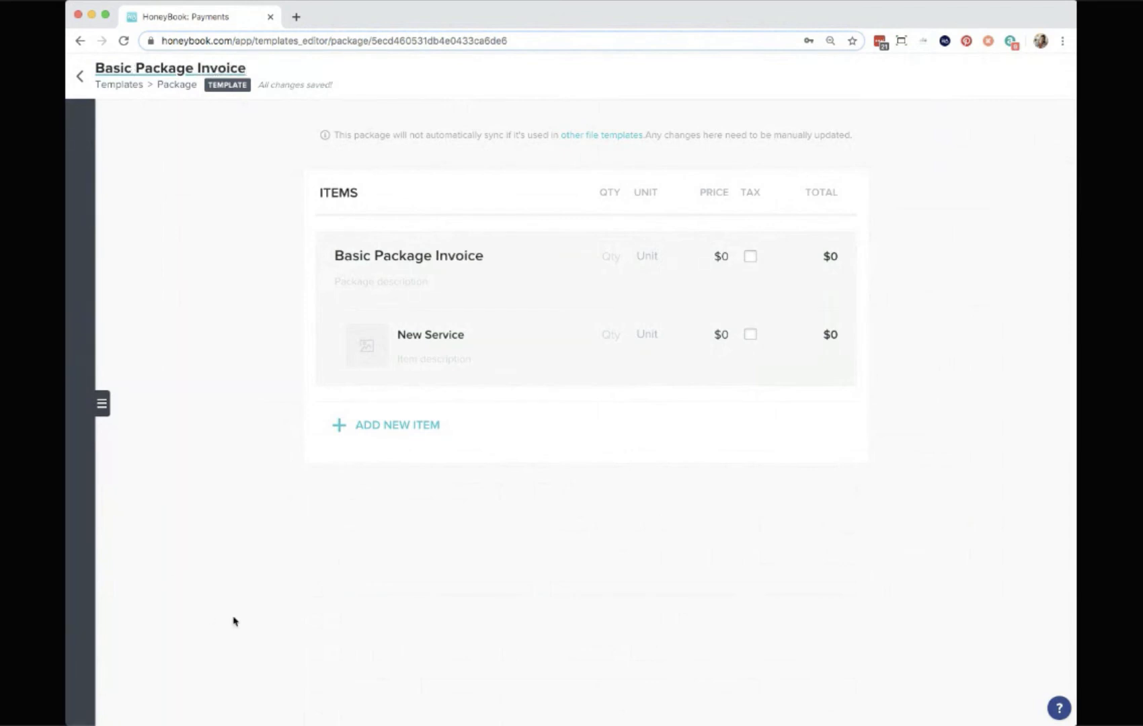
Enter a placeholder package description ewerwerwerwet.
click(309, 582)
click(381, 288)
text(ewerwerwerwet)
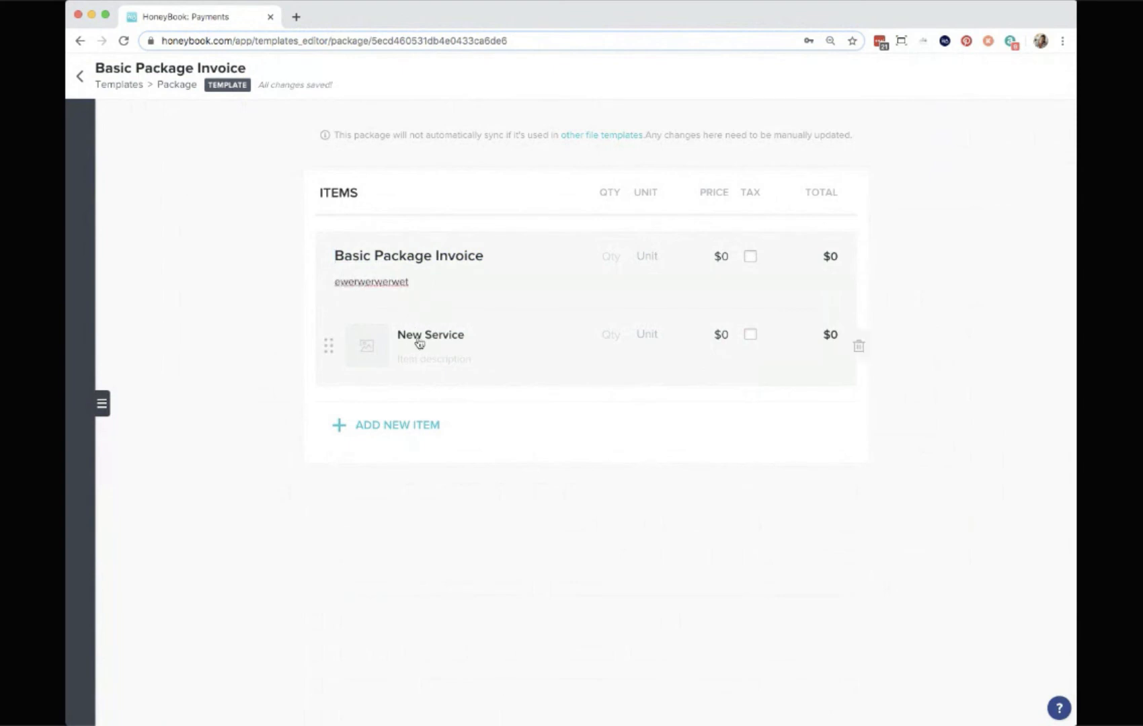
Rename the package's first service item to Consult Call.
click(428, 341)
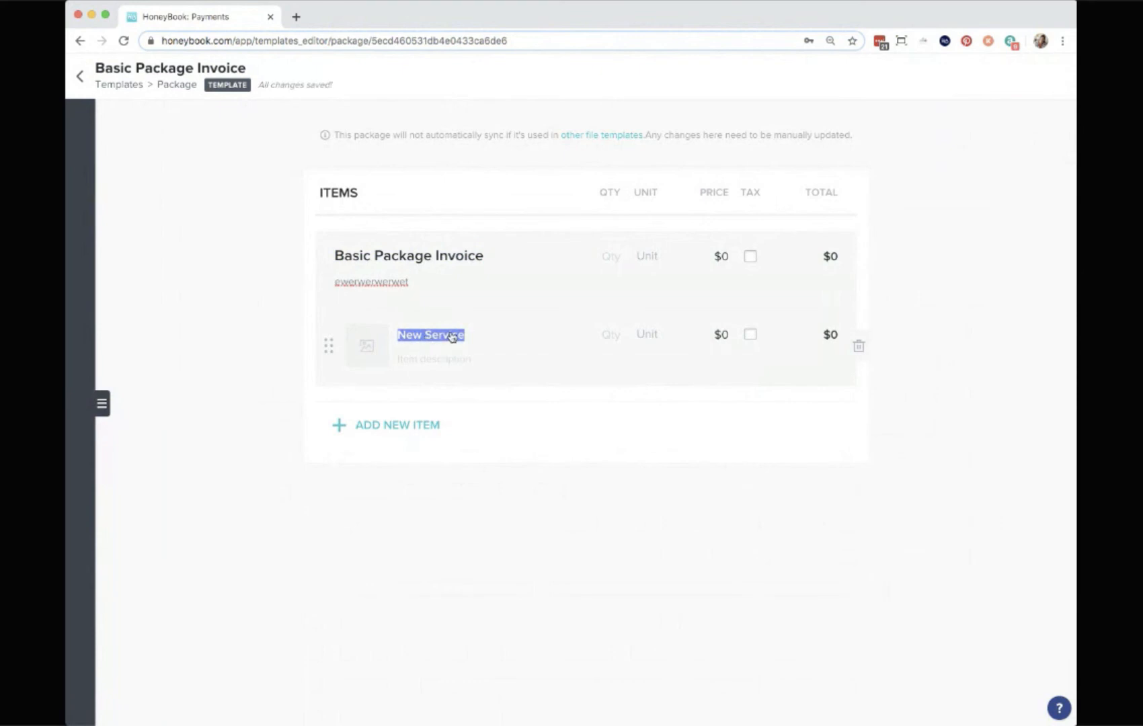
text(Consult Call)
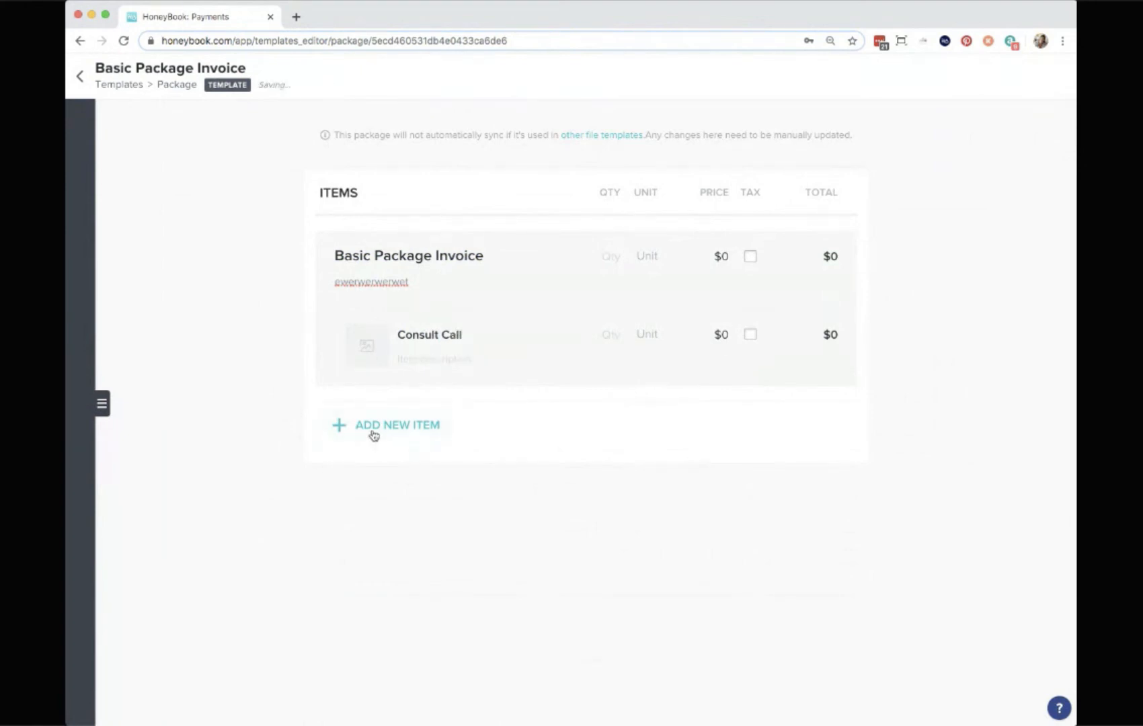
Add a second item to the package named 4 hours of service.
click(374, 435)
click(446, 415)
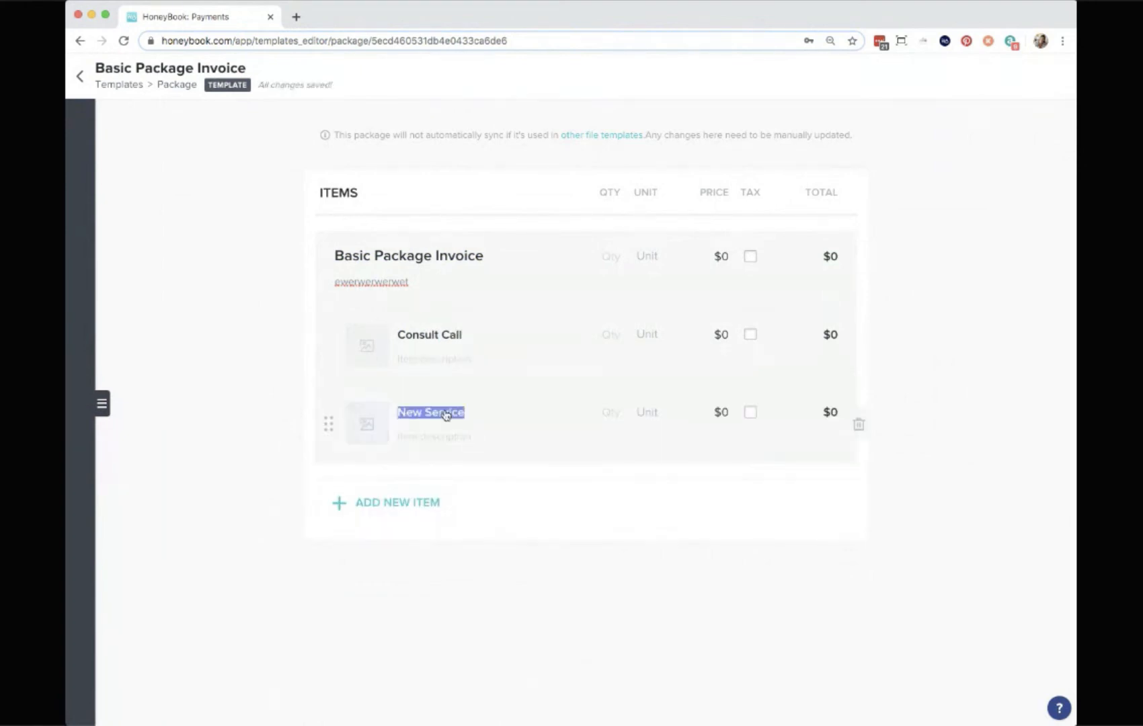
text(4 hours of service)
Add a third item to the package named Follow-up call.
click(393, 518)
click(426, 487)
text(Follow)
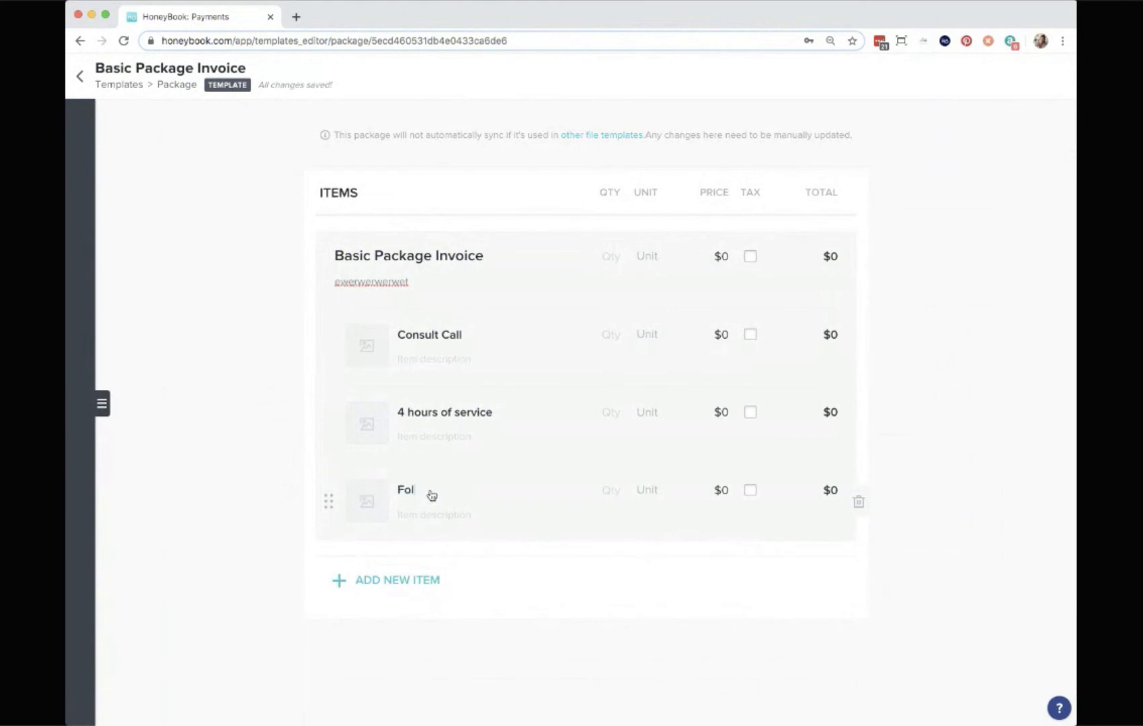
text(-up)
text( call)
Set the package price to $3,000.
text(jhg)
drag(330, 351, 344, 319)
text(3000)
click(1013, 285)
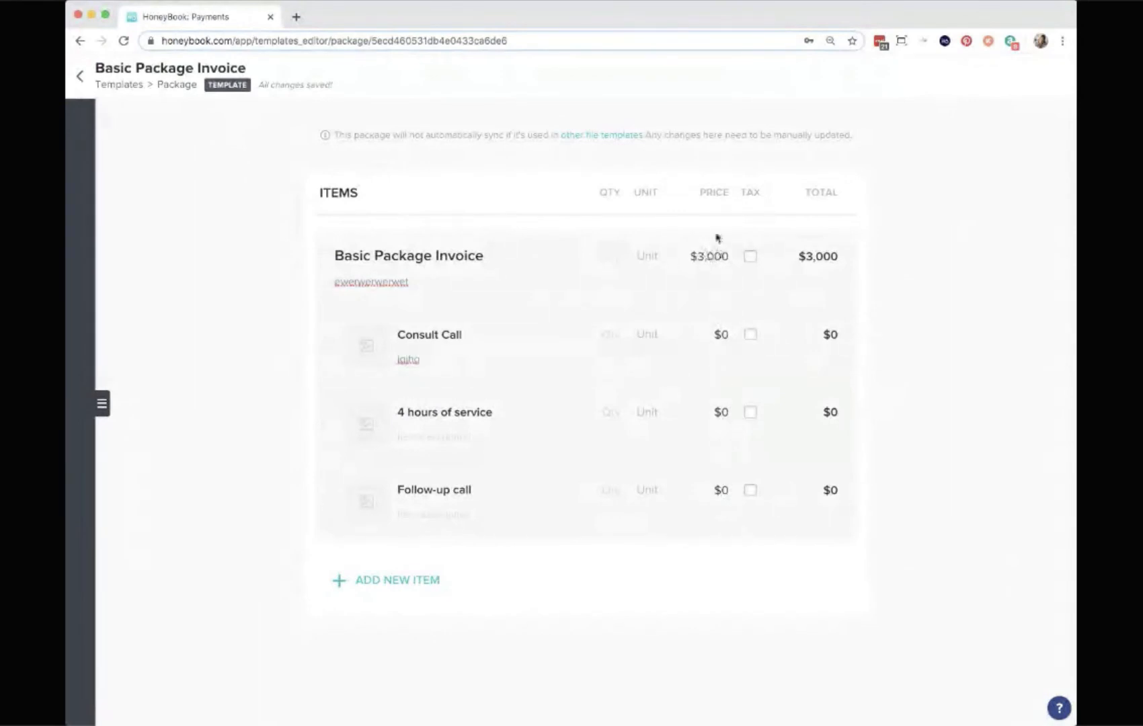
Delete the placeholder descriptions from the Consult Call item and the package.
double_click(716, 258)
click(989, 411)
double_click(407, 360)
key(BackSpace)
double_click(371, 282)
key(BackSpace)
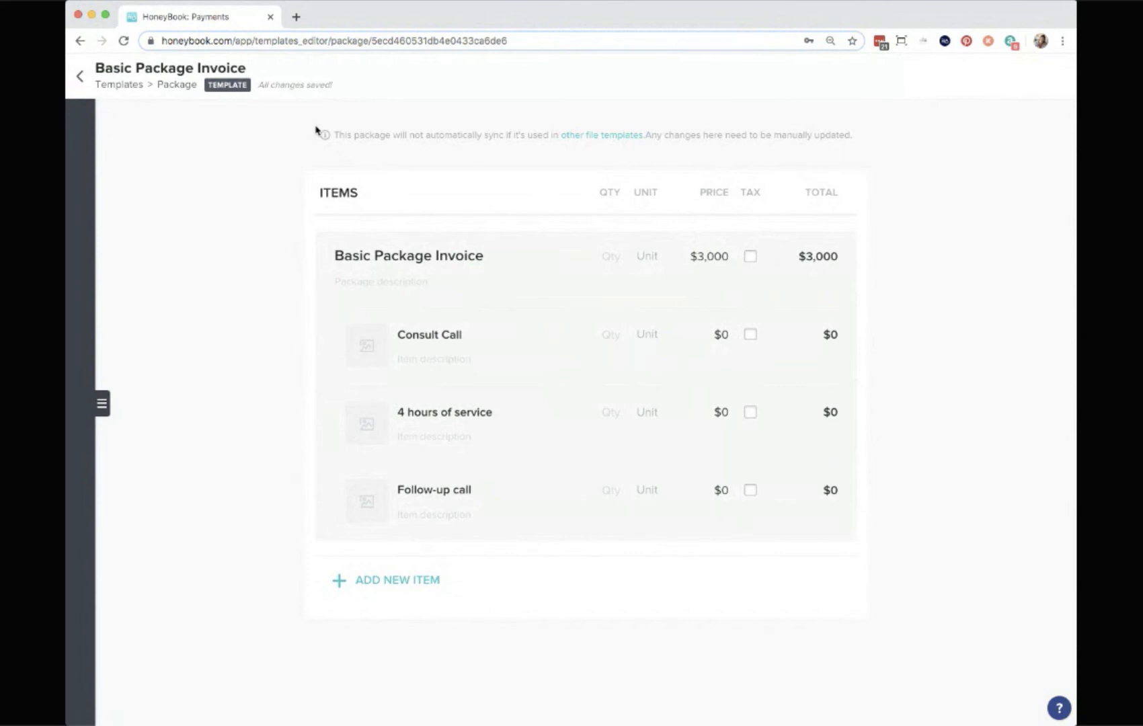
Return to the templates library and open the invoice templates.
click(118, 85)
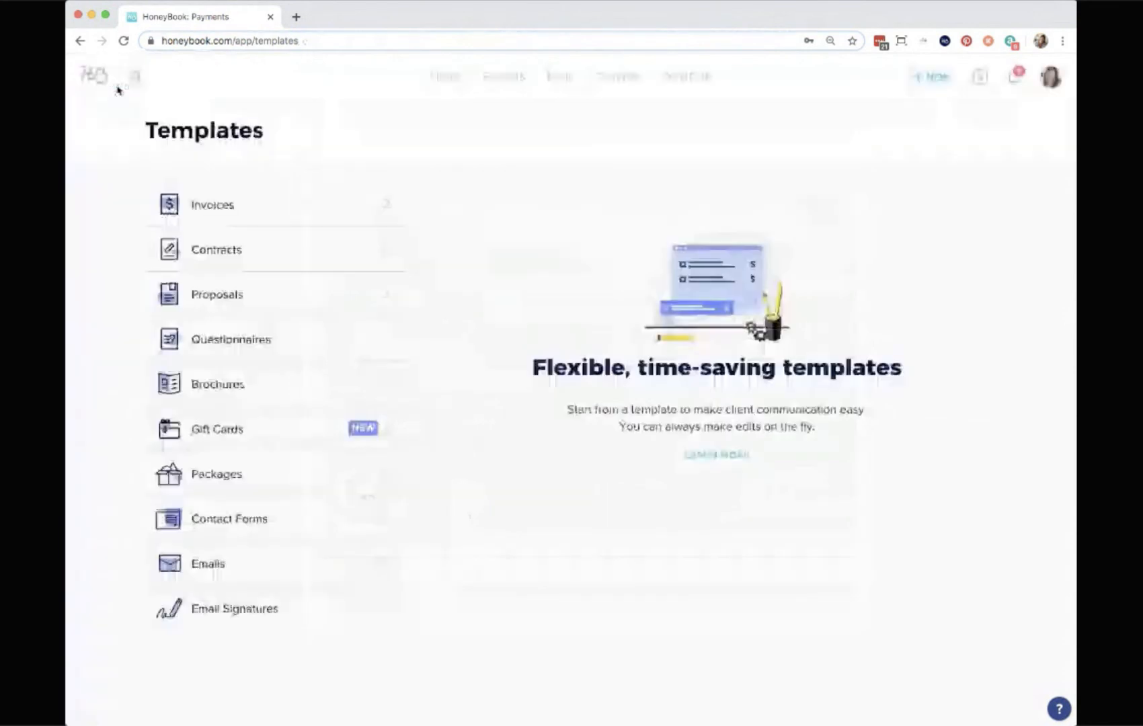
mouse_move(266, 200)
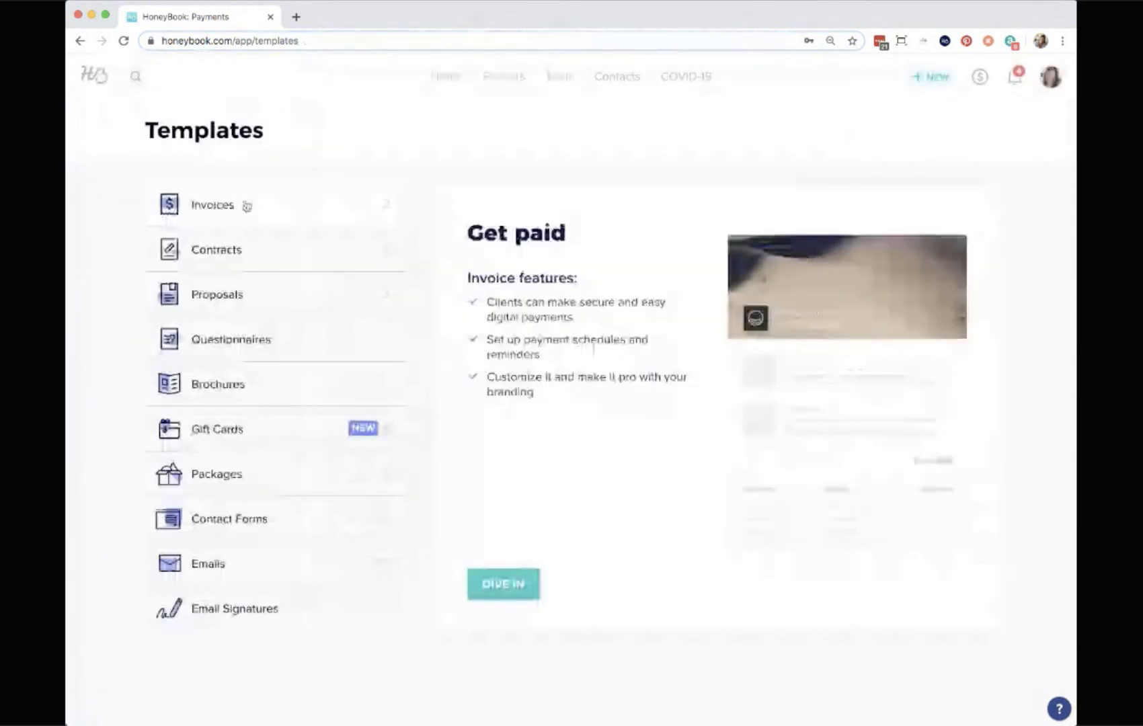
click(247, 206)
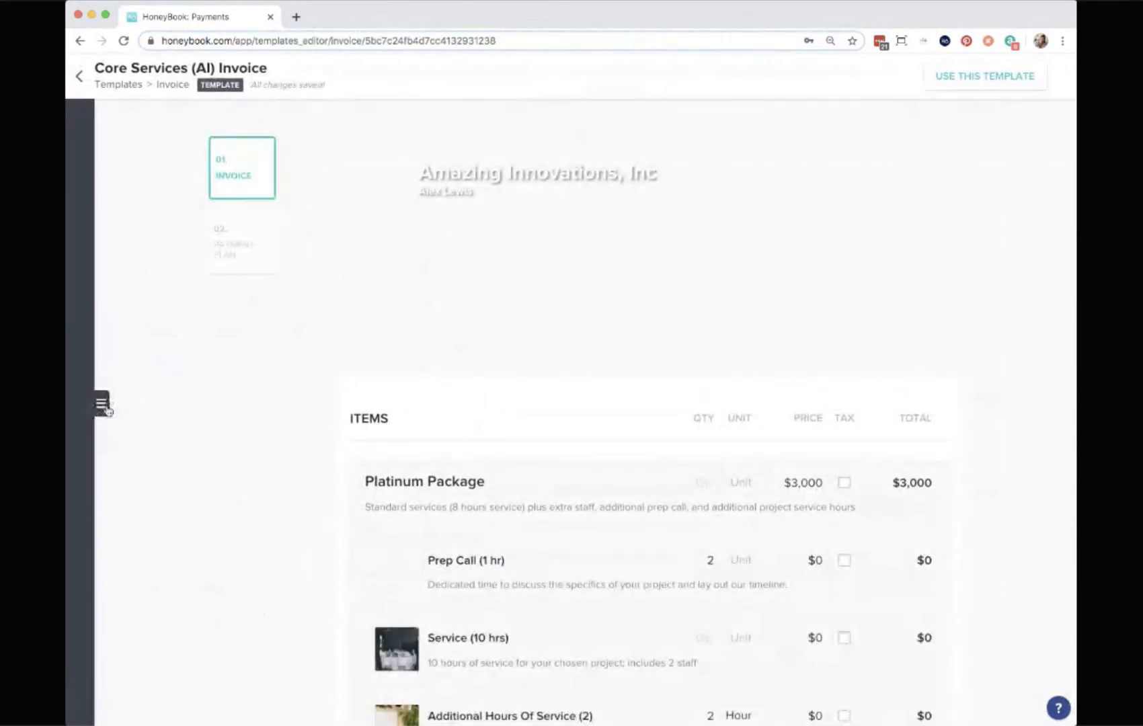
Add a new invoice template and close the templates panel.
click(101, 404)
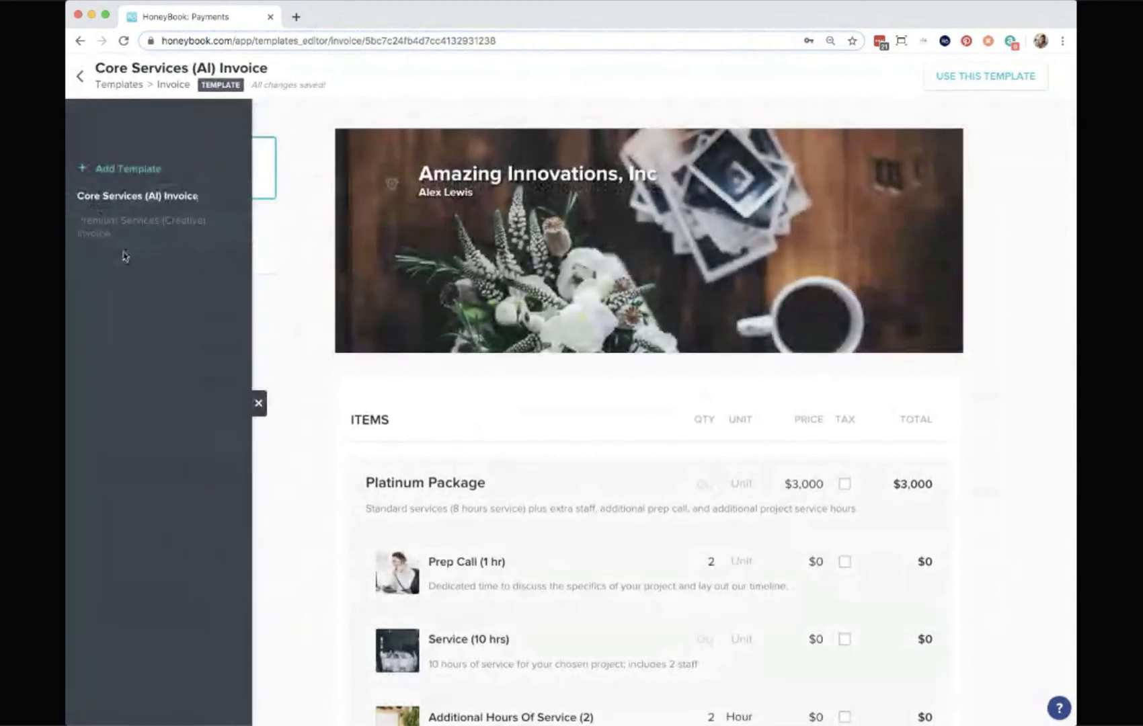
click(121, 174)
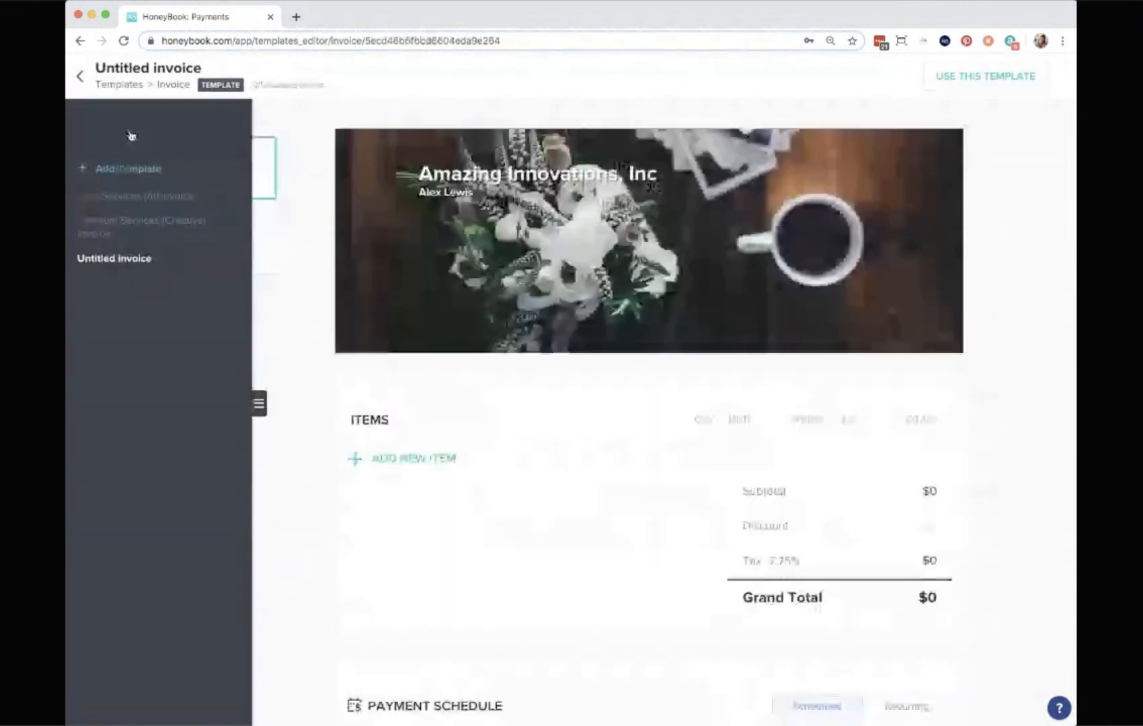
click(258, 405)
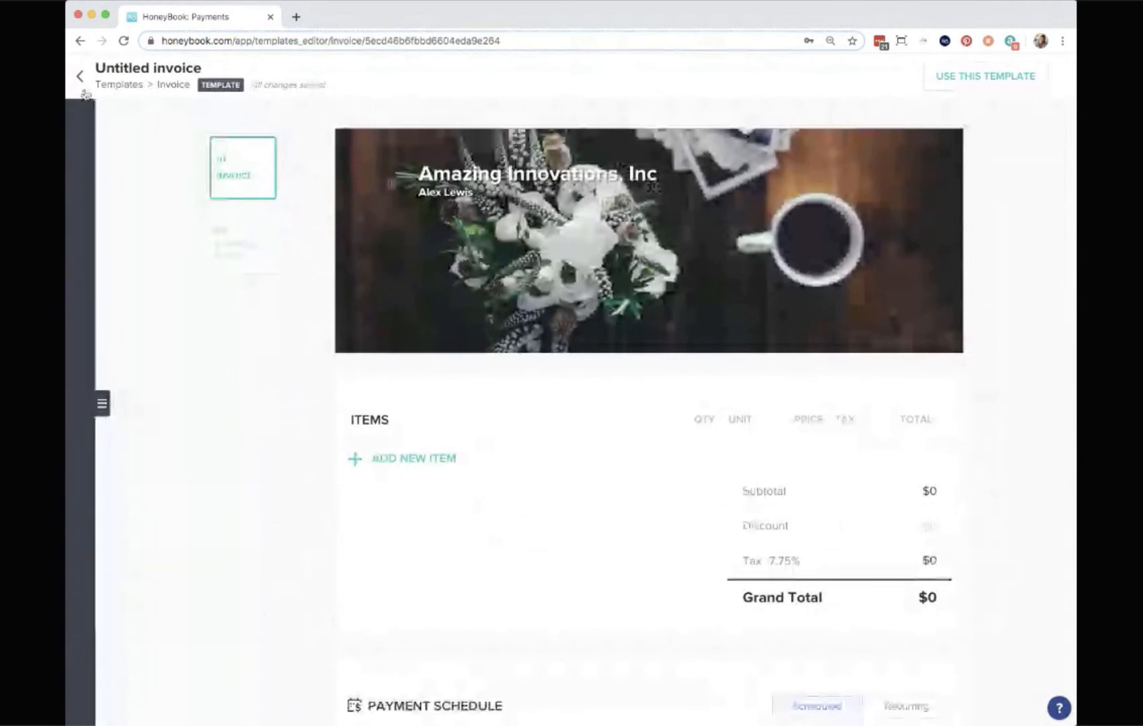
Rename the new invoice template to Basic Package Invoice.
triple_click(160, 68)
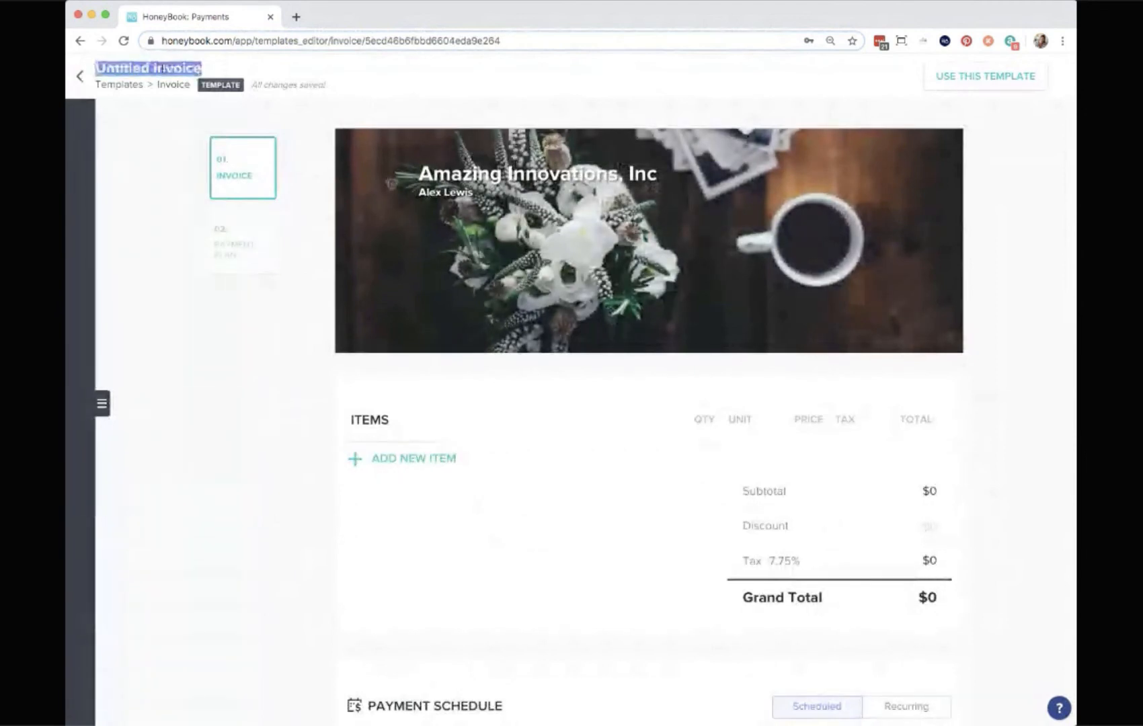
text(Basic Packag)
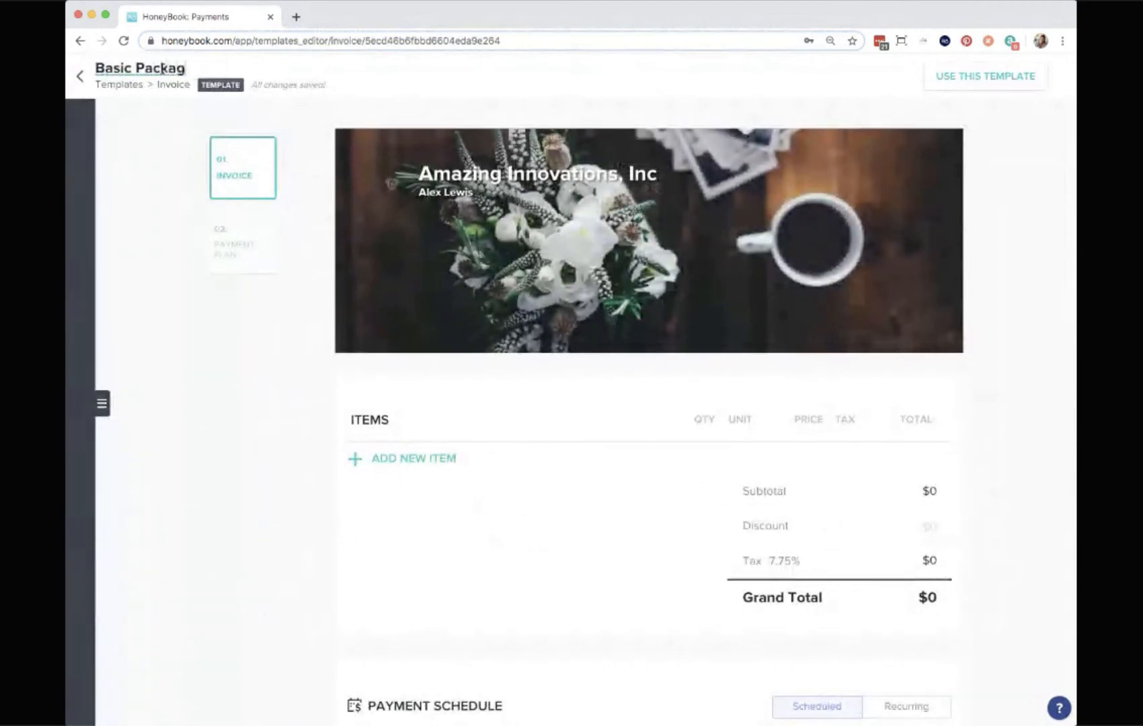
text(e Invoice)
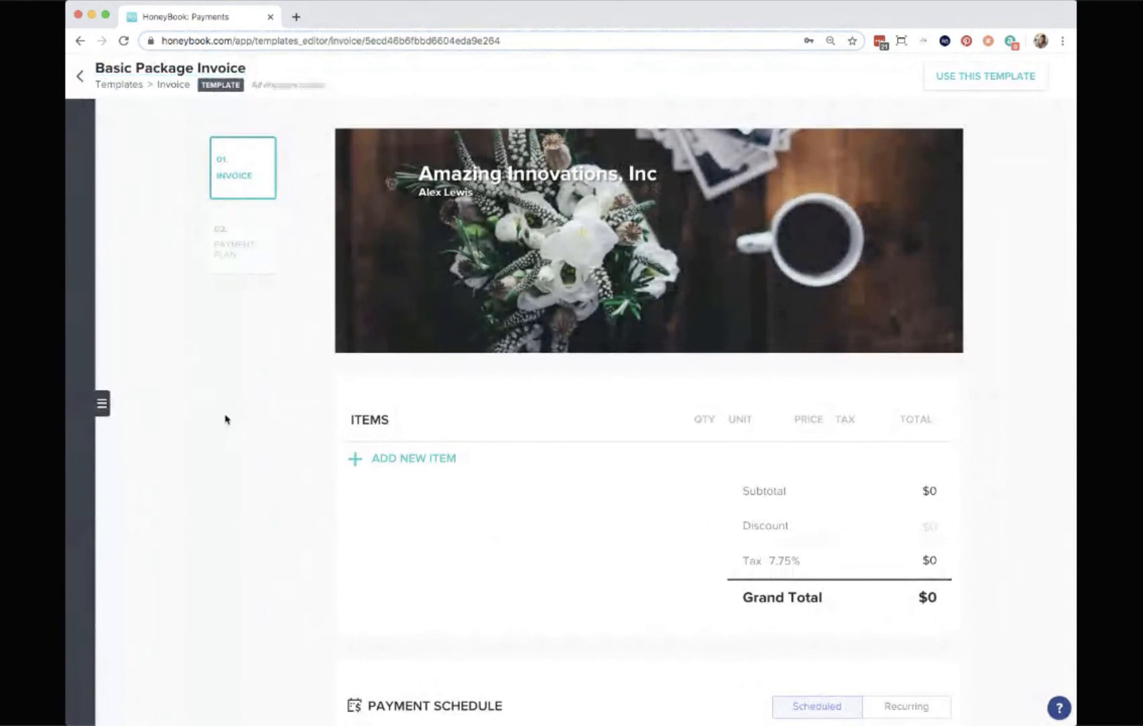
Set the invoice header image to the flowers-and-coffee photo from the image library and save it.
mouse_move(702, 224)
click(949, 298)
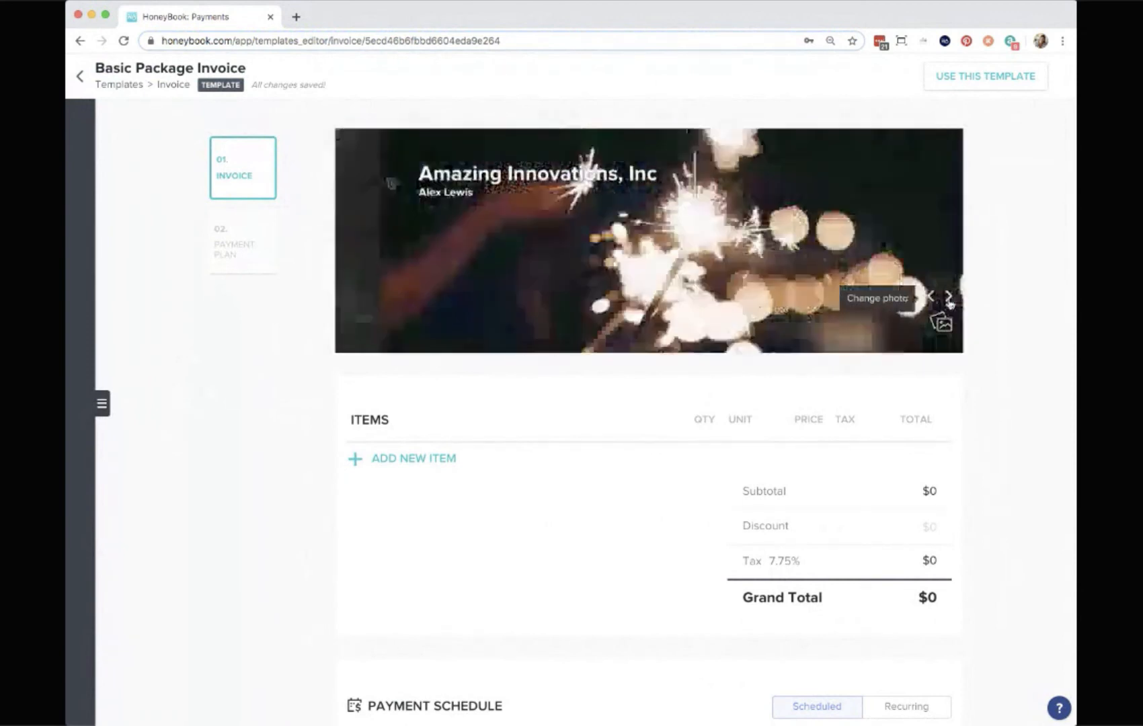
click(949, 297)
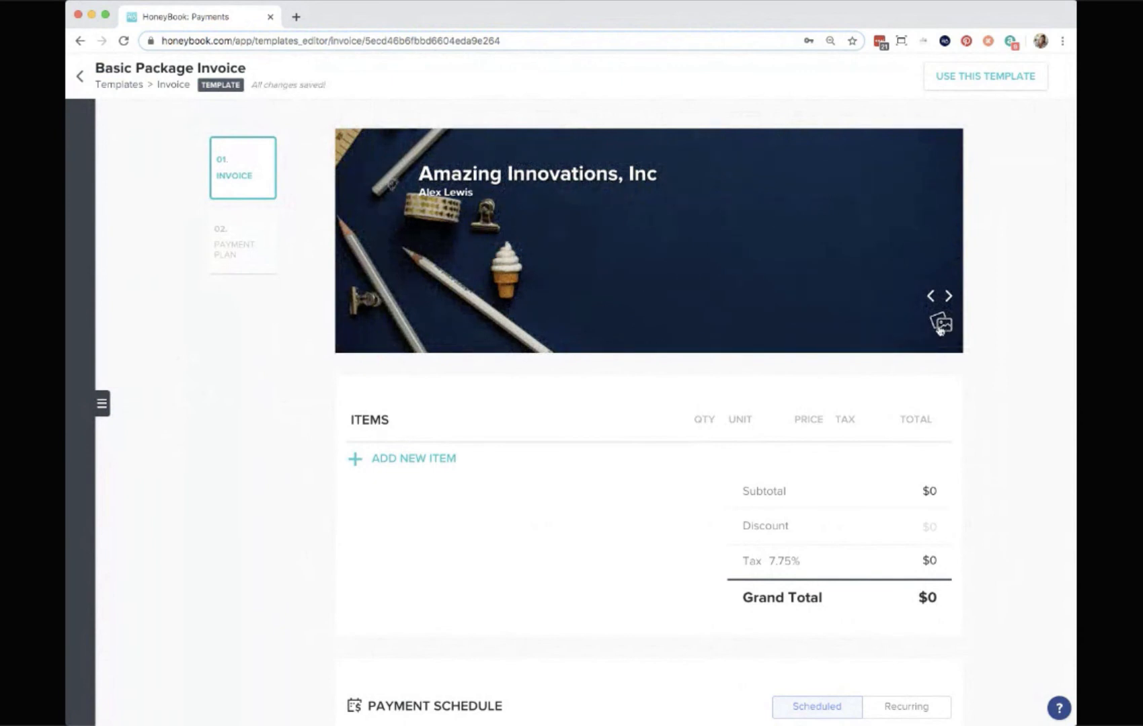
click(941, 325)
click(573, 147)
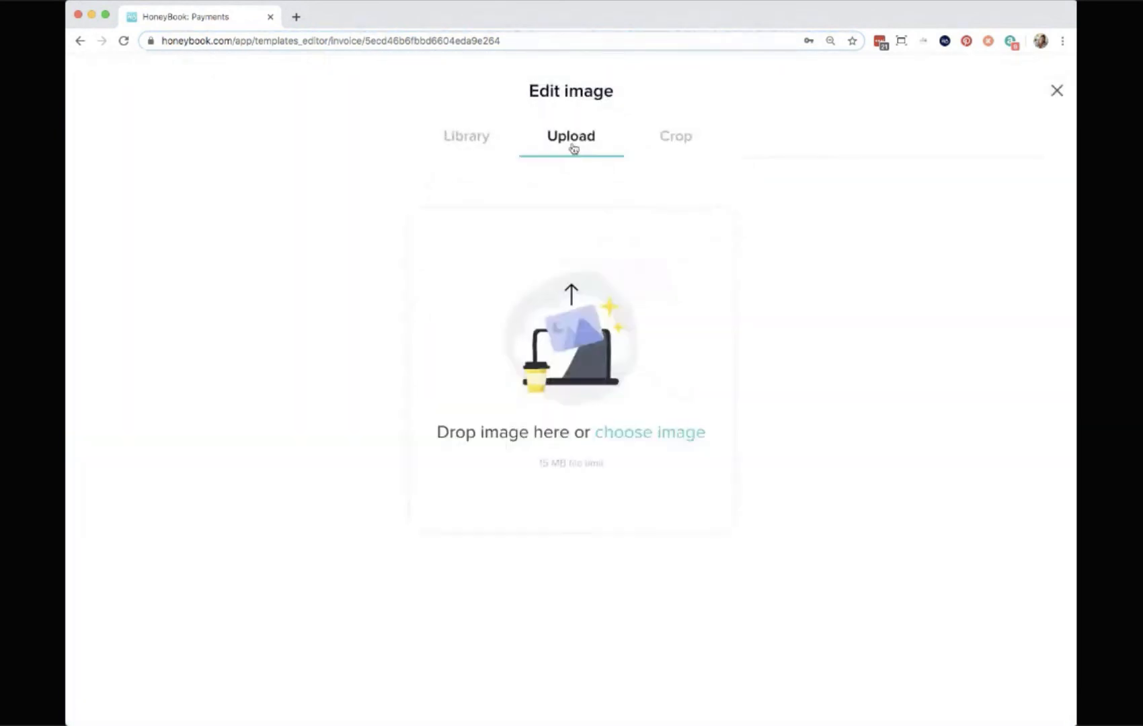
click(467, 137)
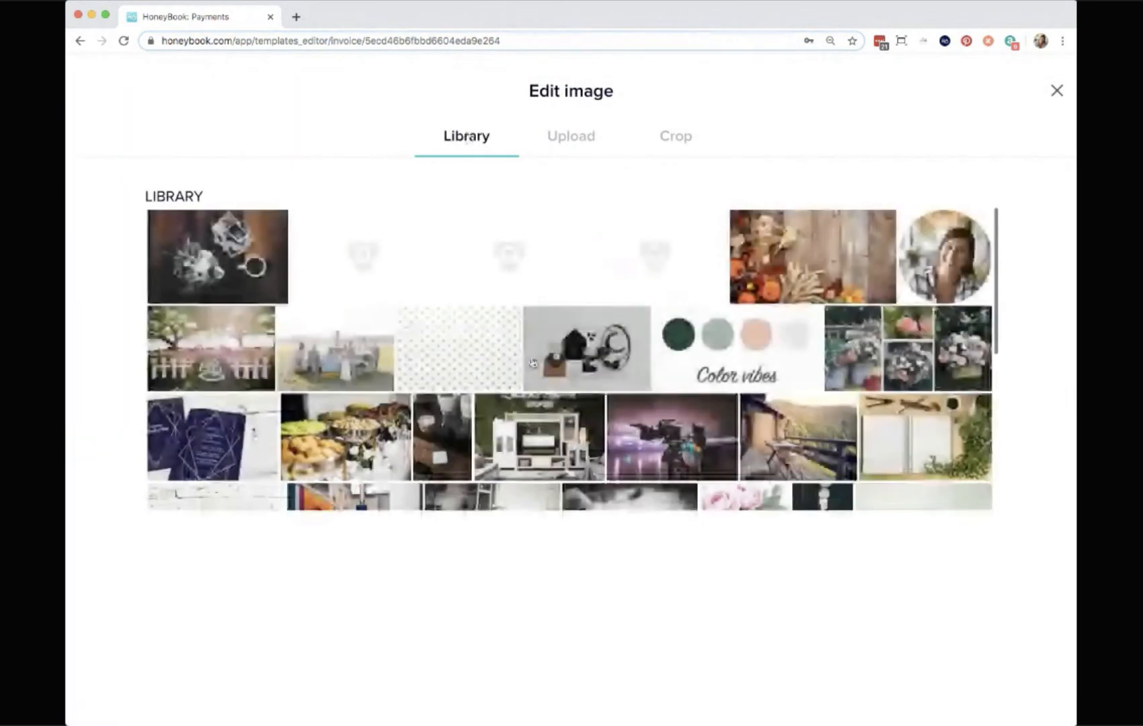
click(250, 253)
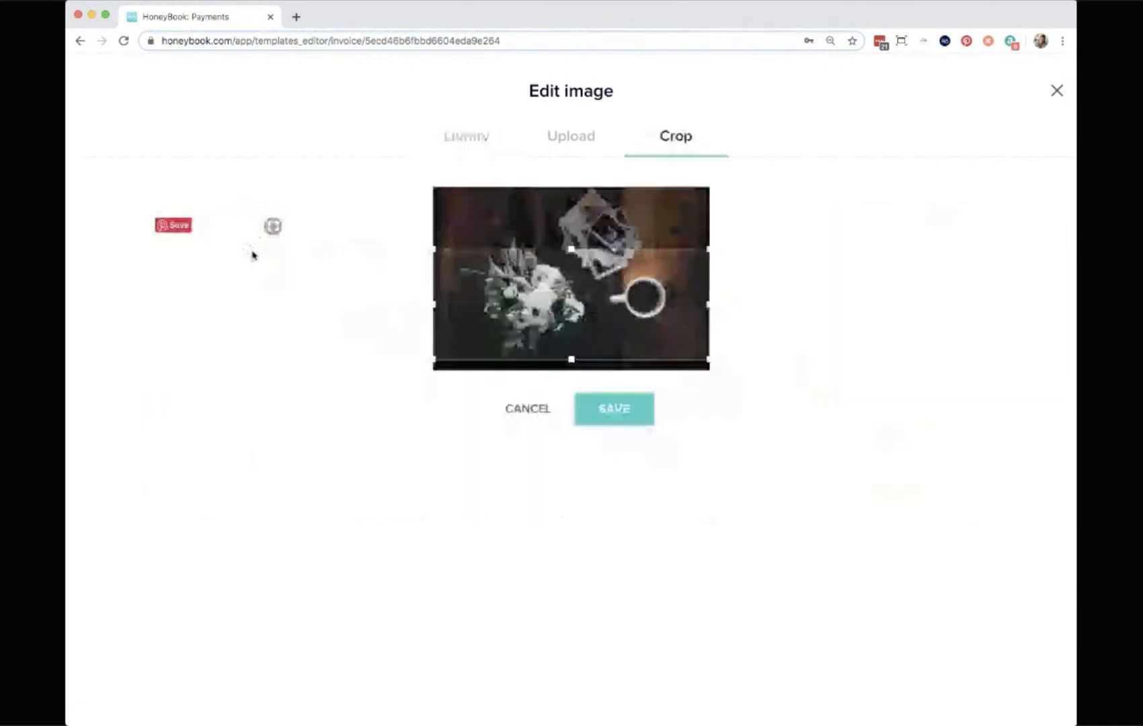
click(614, 409)
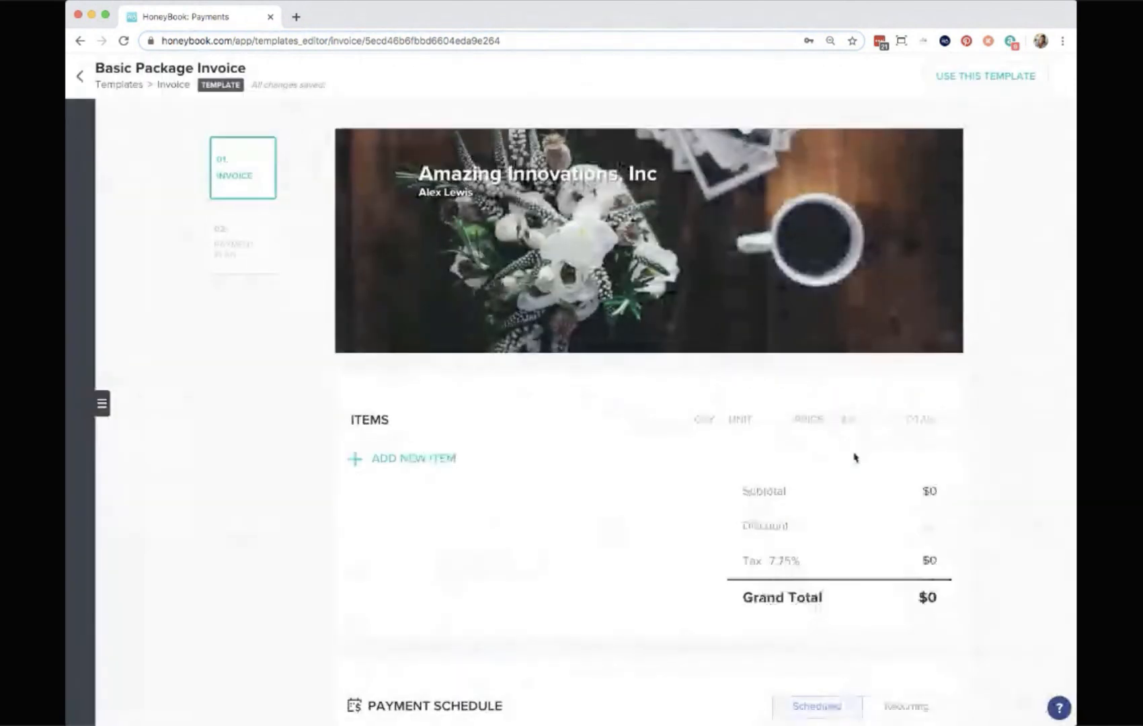
Add the Basic Package Invoice package as an item by searching for basic.
scroll(854, 457, down, 3)
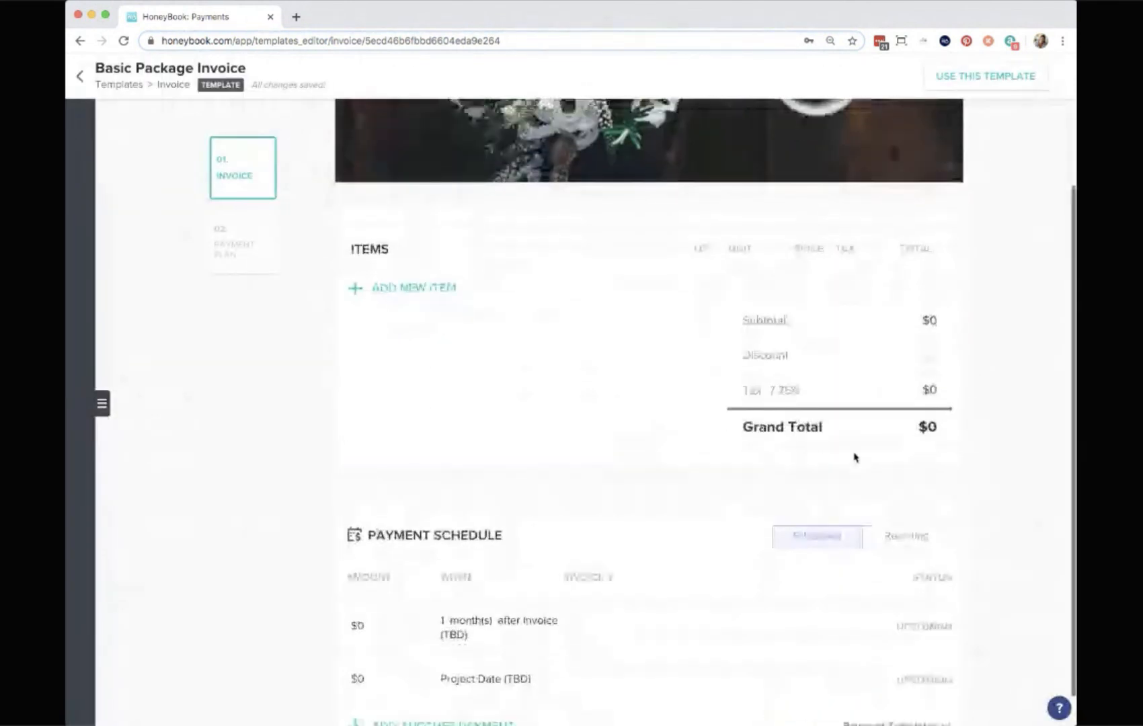
click(431, 289)
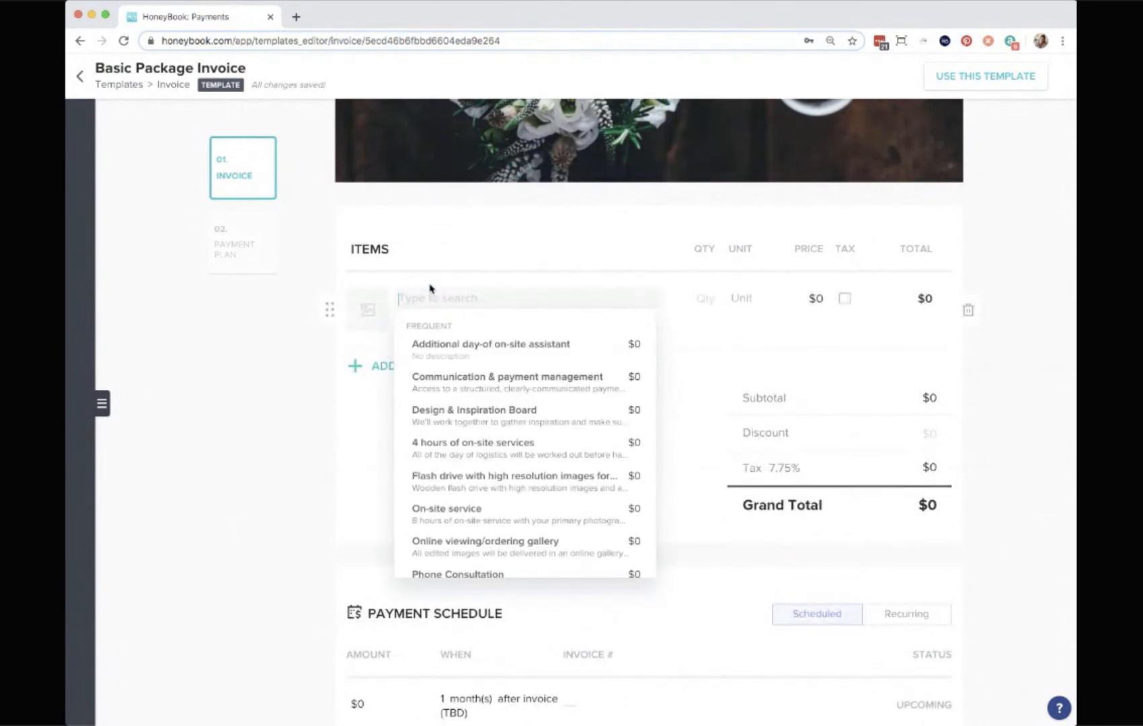
text(bsaic)
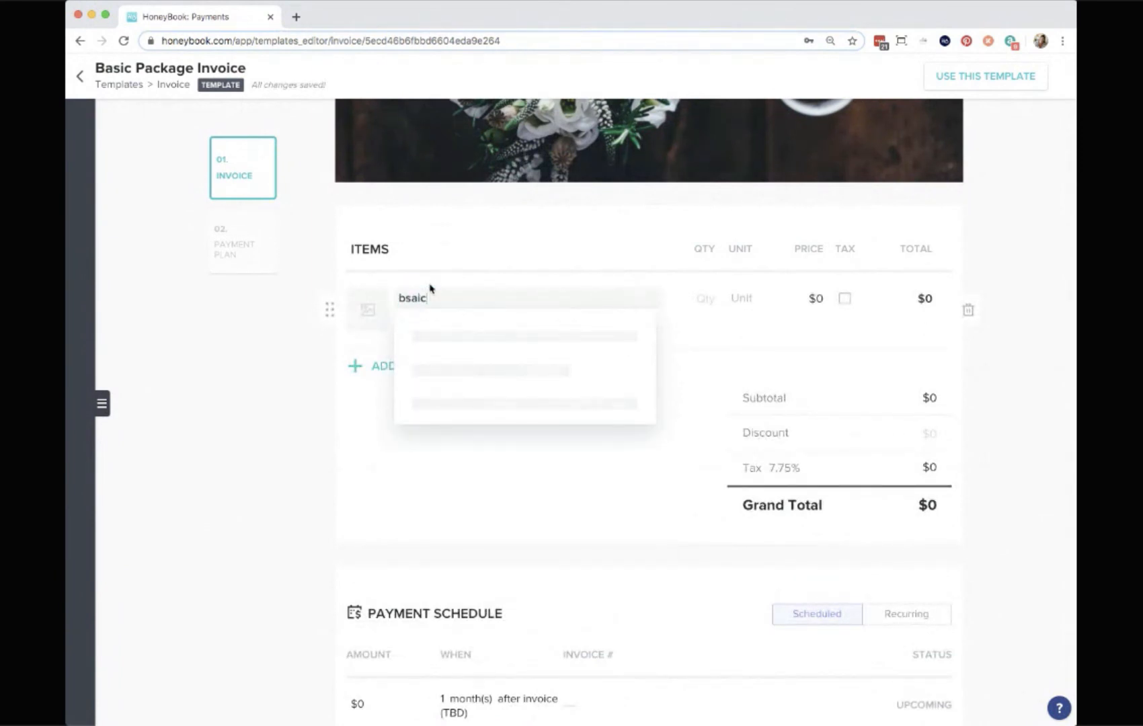
key(BackSpace)
key(BackSpace)
key(BackSpace)
key(BackSpace)
text(asic)
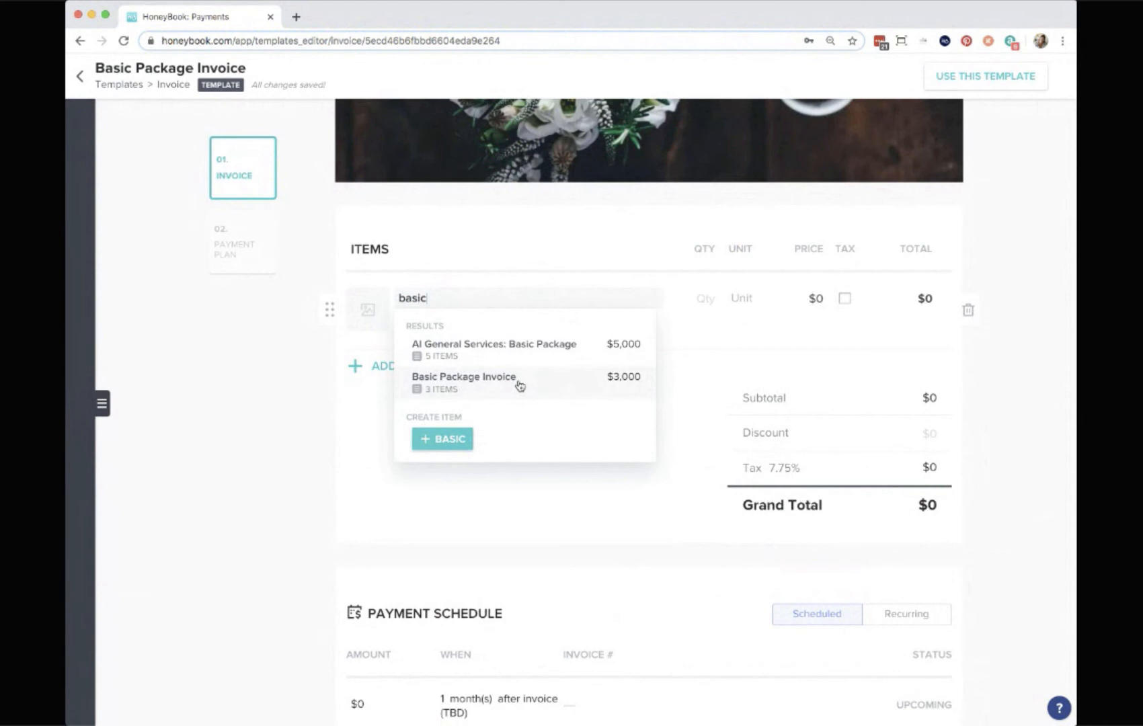
click(513, 389)
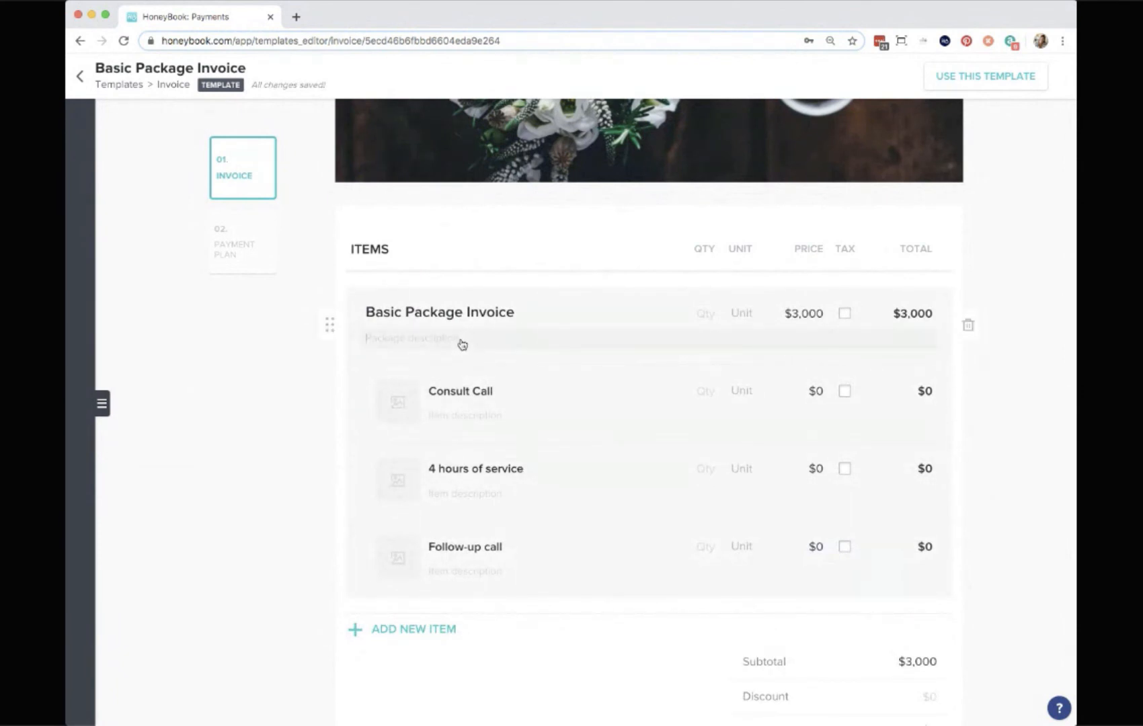
Type and then delete a placeholder description for the added package.
text(sadsadasd)
click(296, 421)
double_click(448, 342)
key(BackSpace)
scroll(538, 582, up, 1)
scroll(537, 581, down, 2)
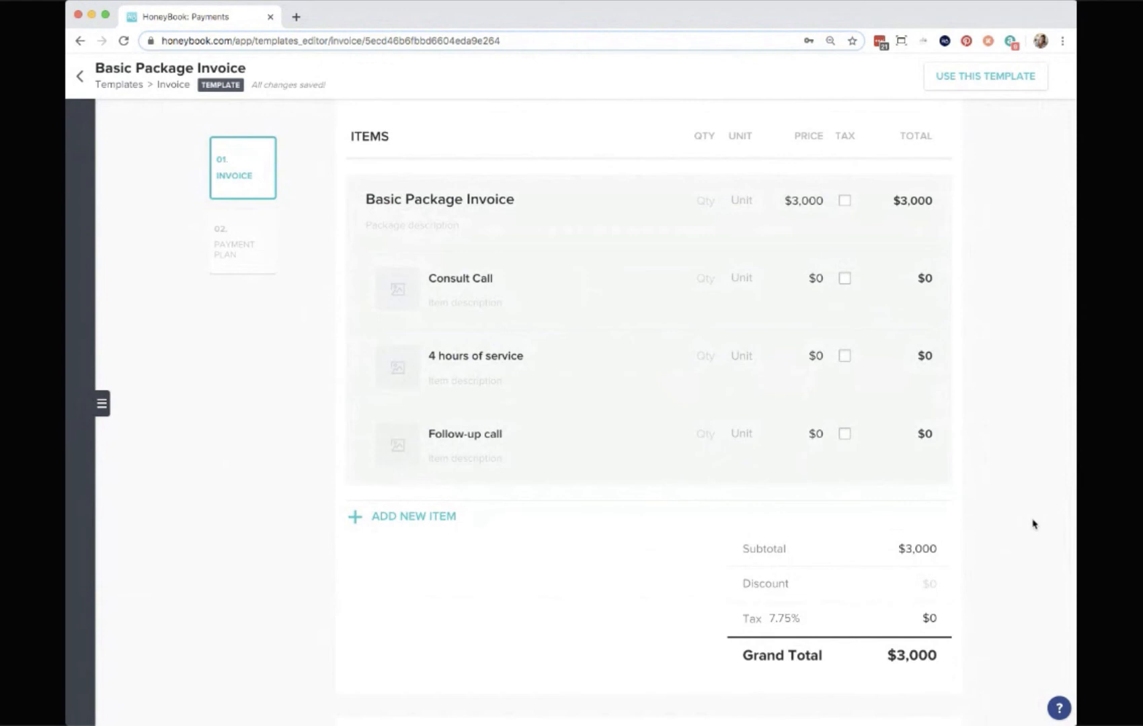
Examine the payment schedule's amount and due-date options.
scroll(1014, 516, down, 5)
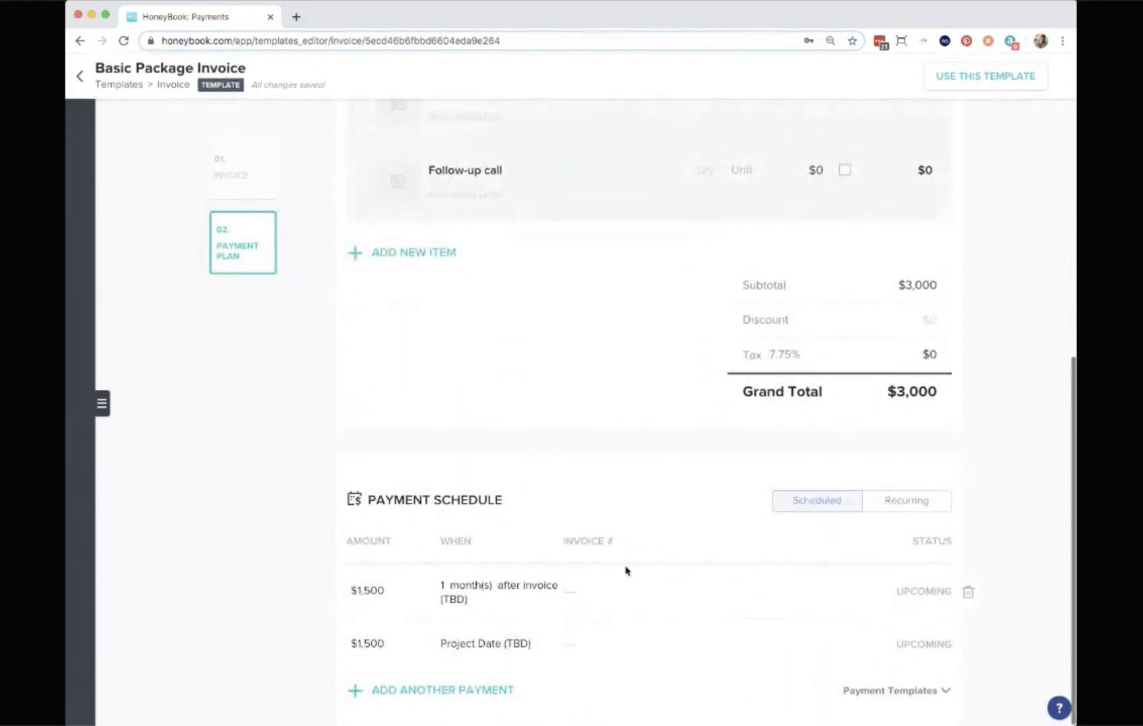
click(367, 597)
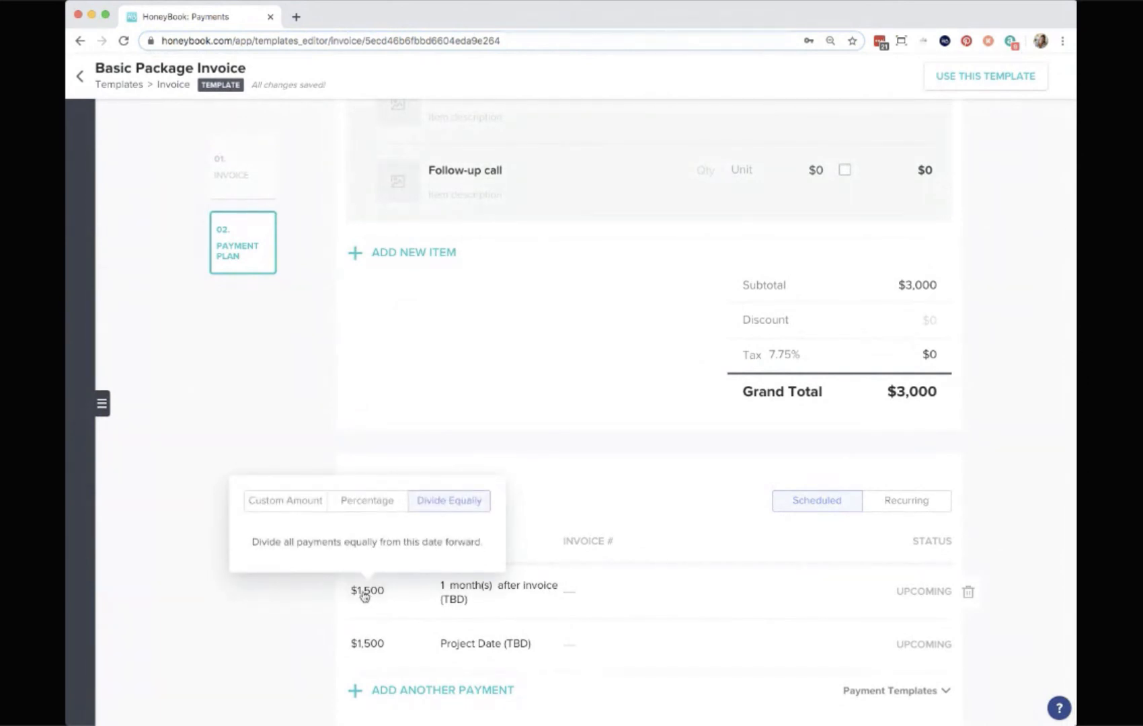
scroll(363, 595, up, 1)
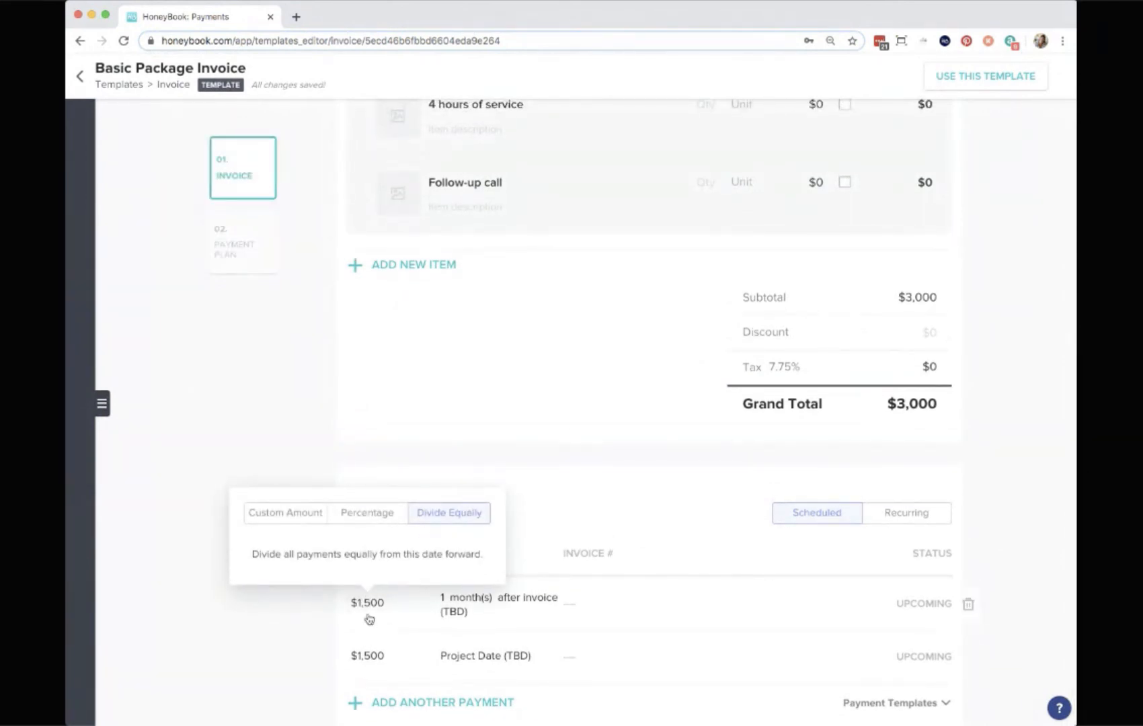
click(515, 596)
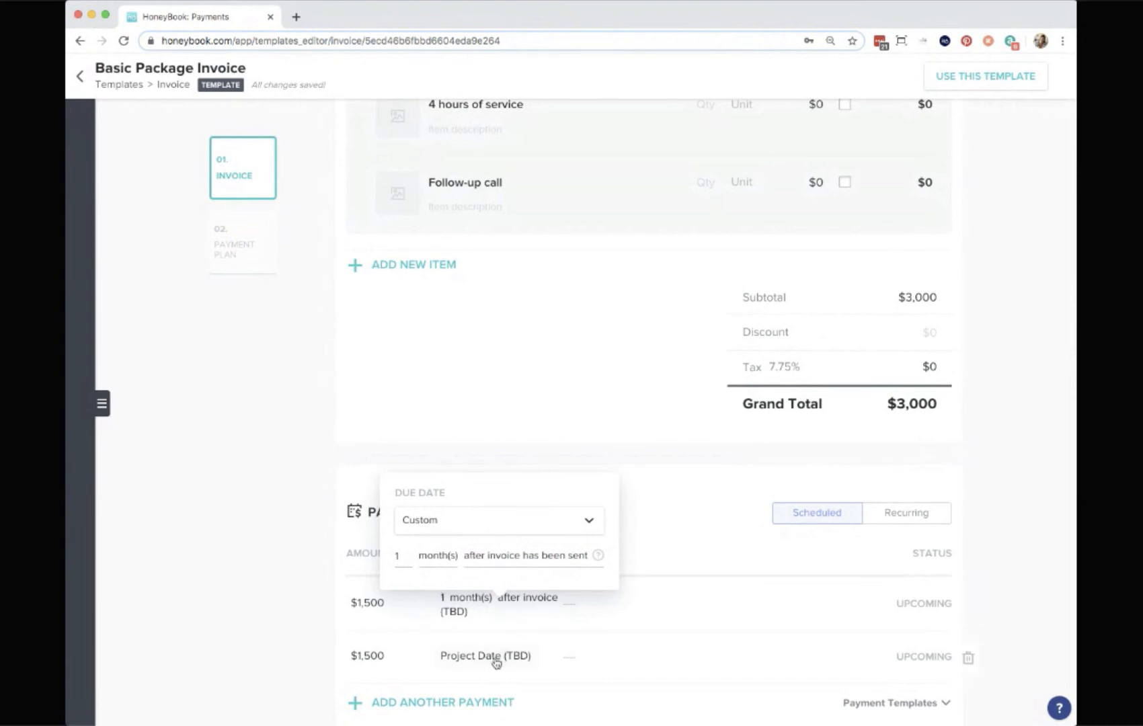
Examine the amount options for the first scheduled payment of the invoice template.
click(268, 645)
scroll(605, 544, down, 1)
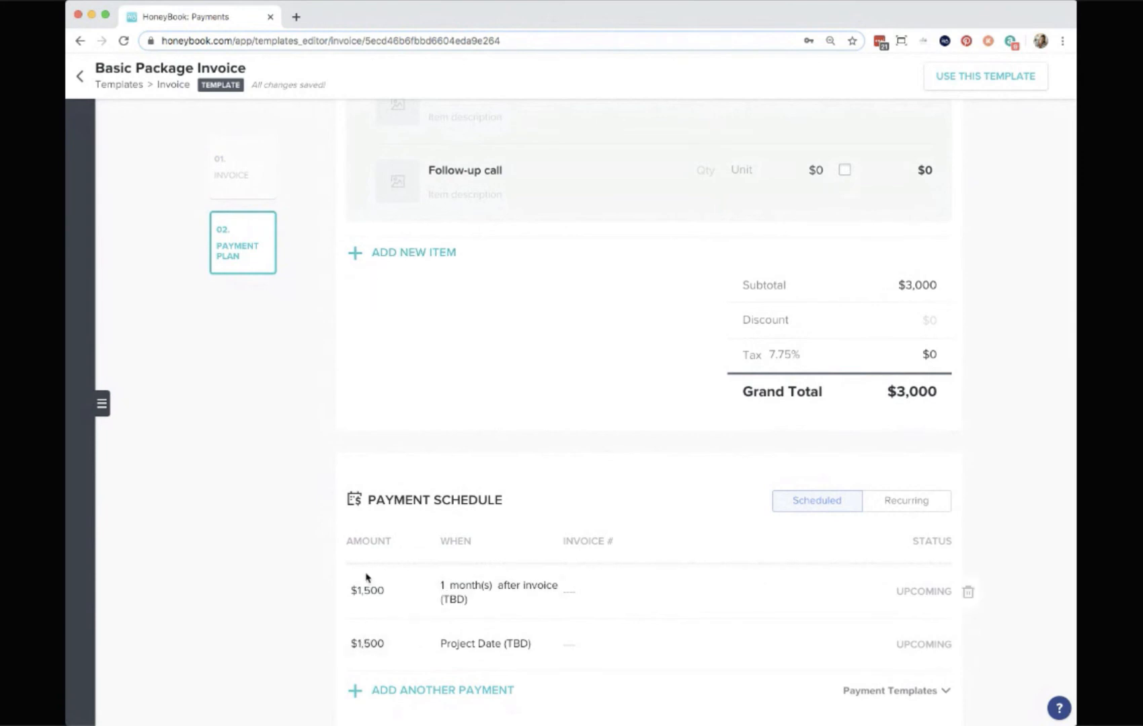
click(370, 596)
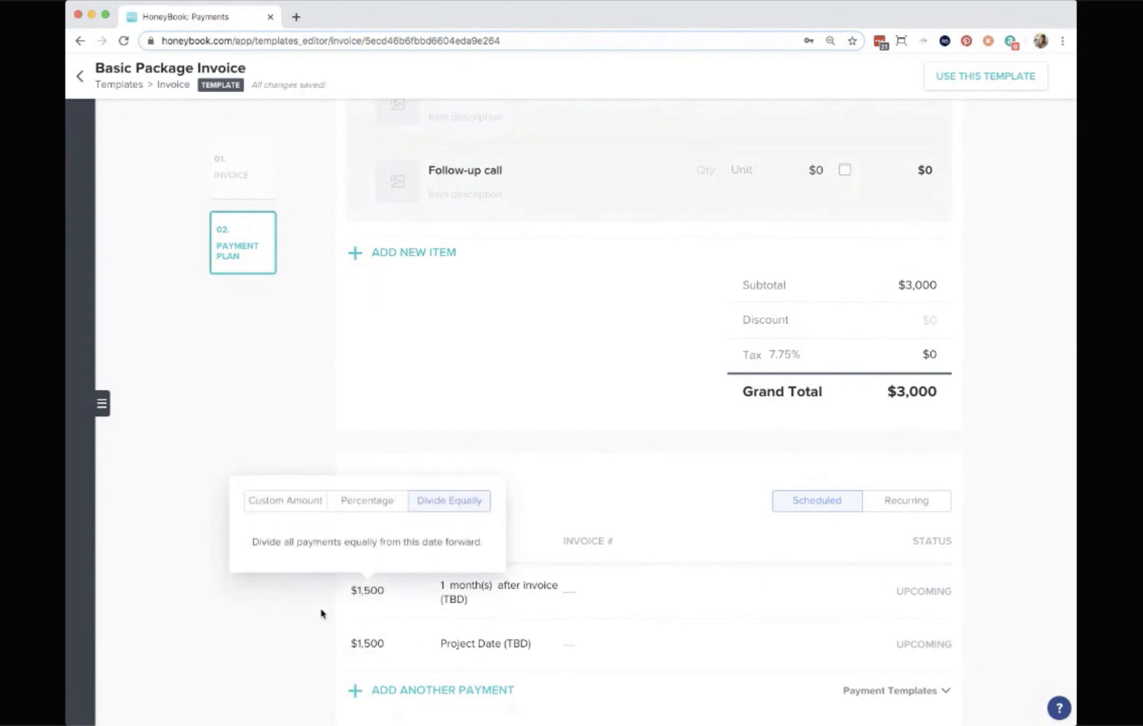
click(306, 624)
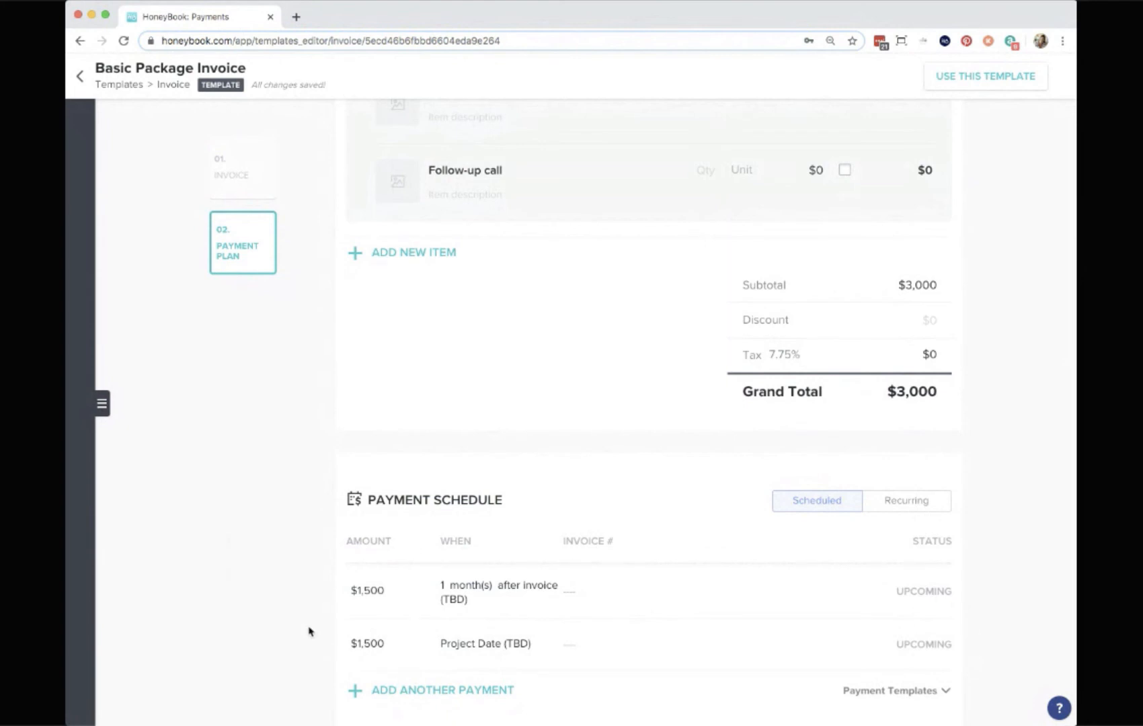
Open the Amazing Innovations Standard Contract from the contract templates and browse through its content.
click(117, 87)
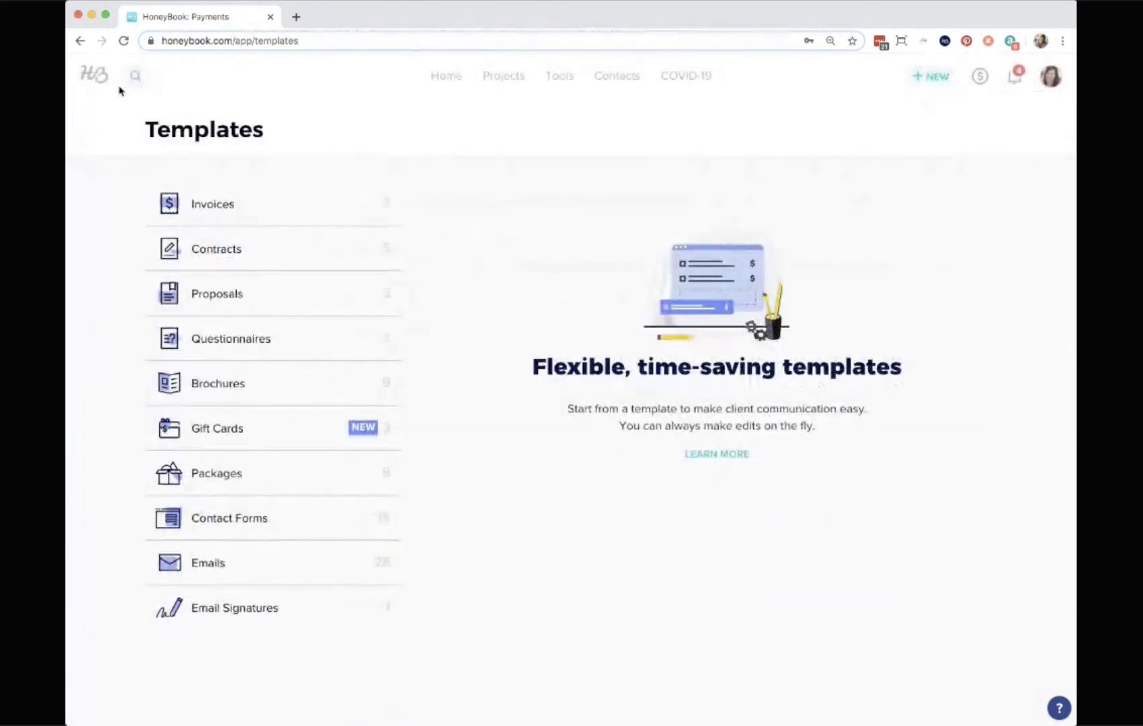
click(244, 250)
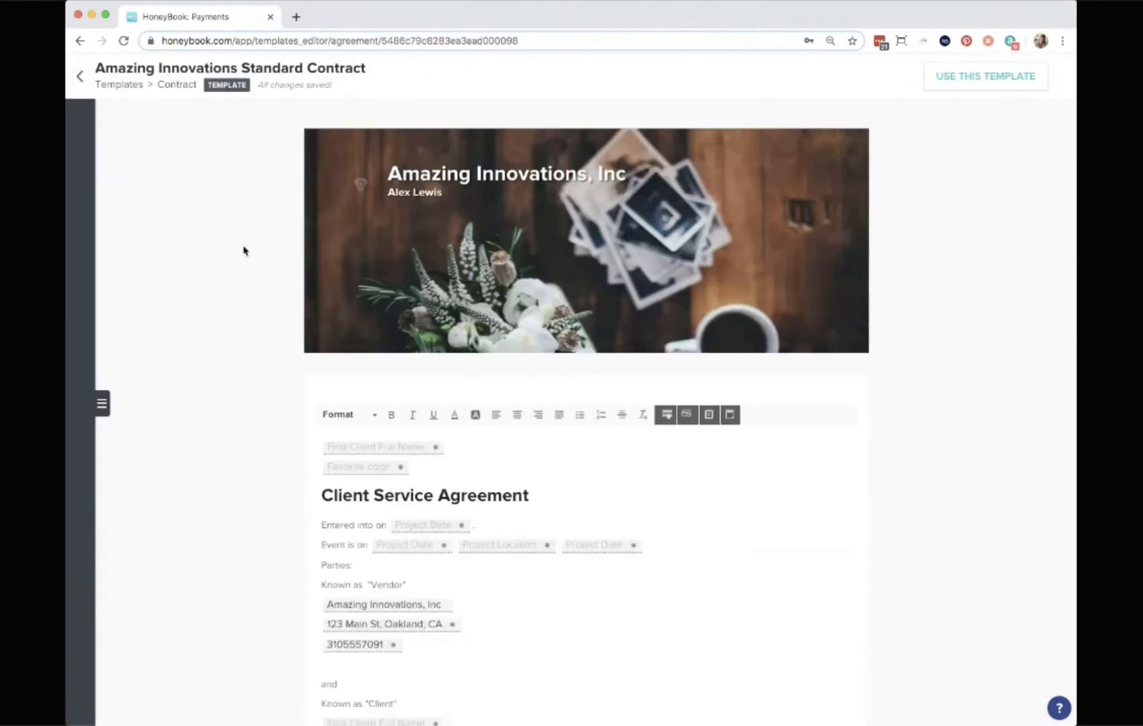
click(102, 406)
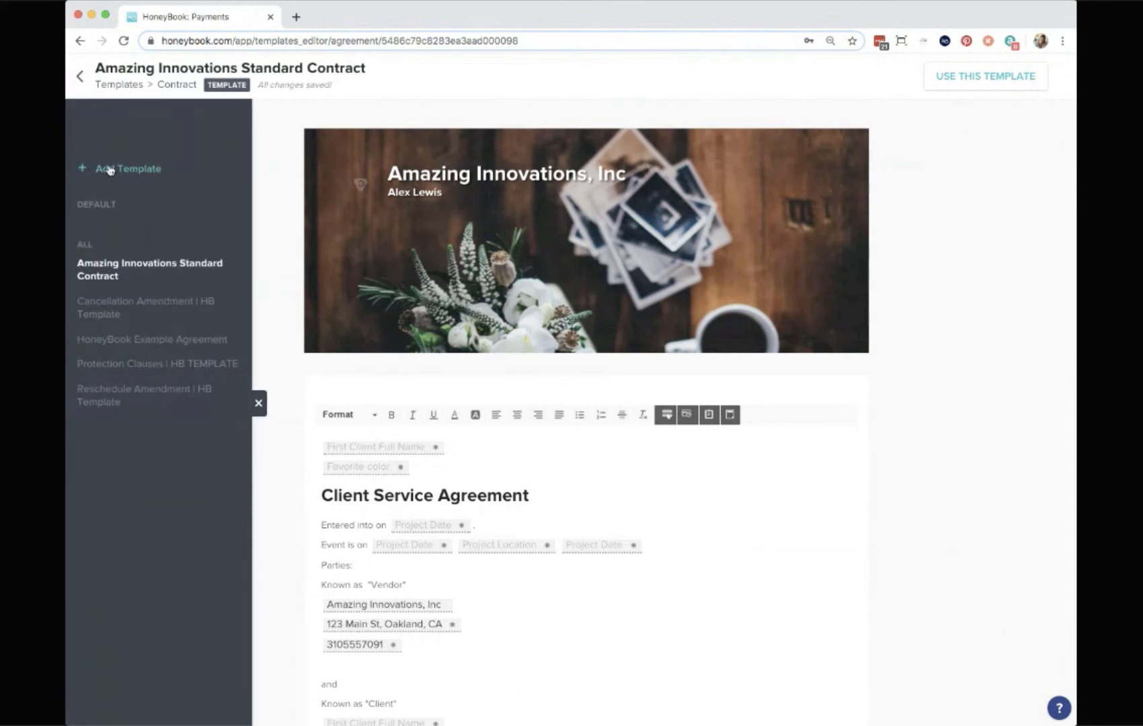
click(258, 404)
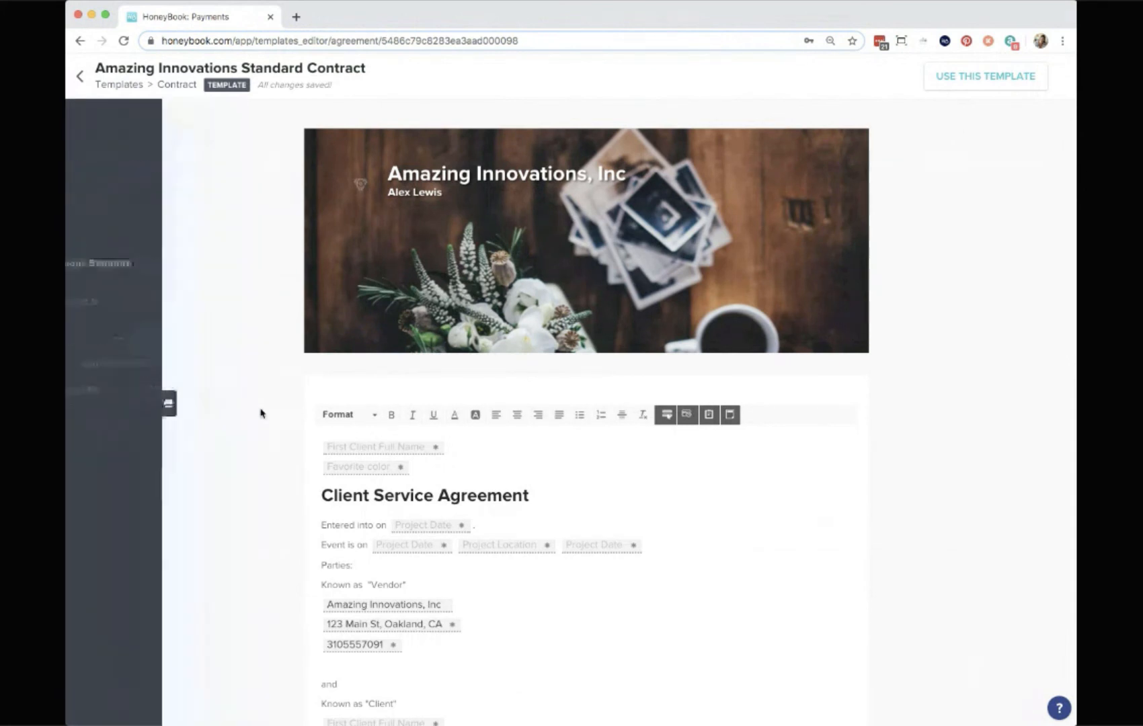
scroll(566, 553, down, 2)
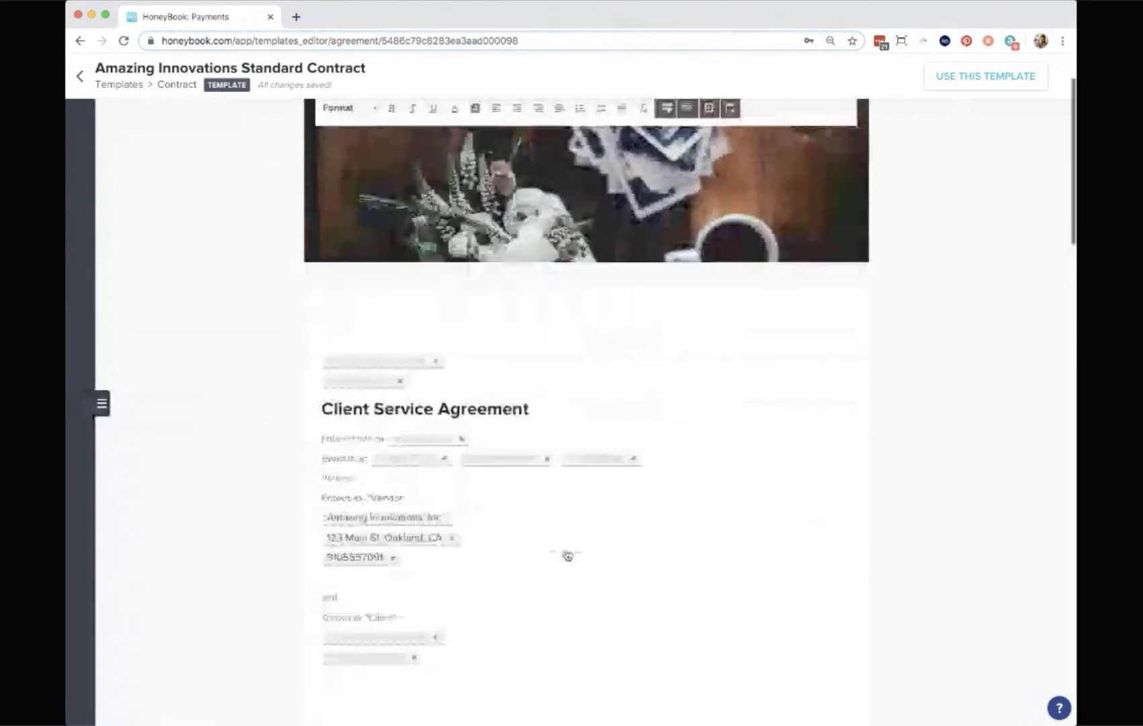
scroll(567, 555, down, 1)
scroll(567, 555, down, 5)
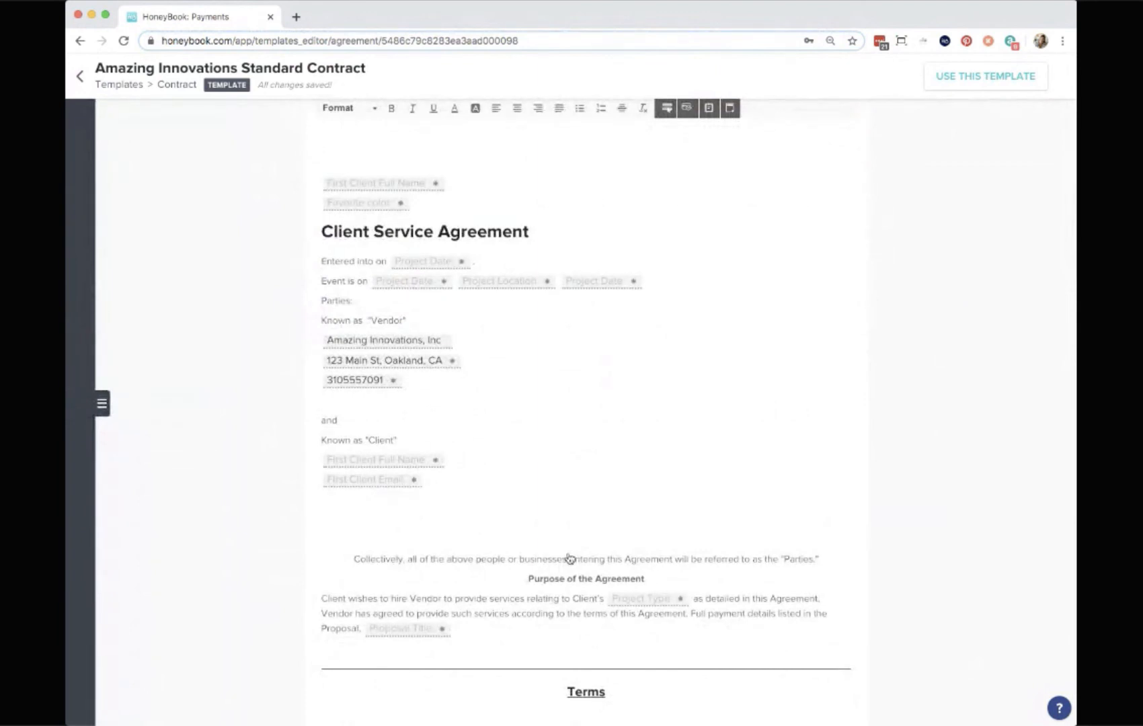
scroll(570, 559, up, 1)
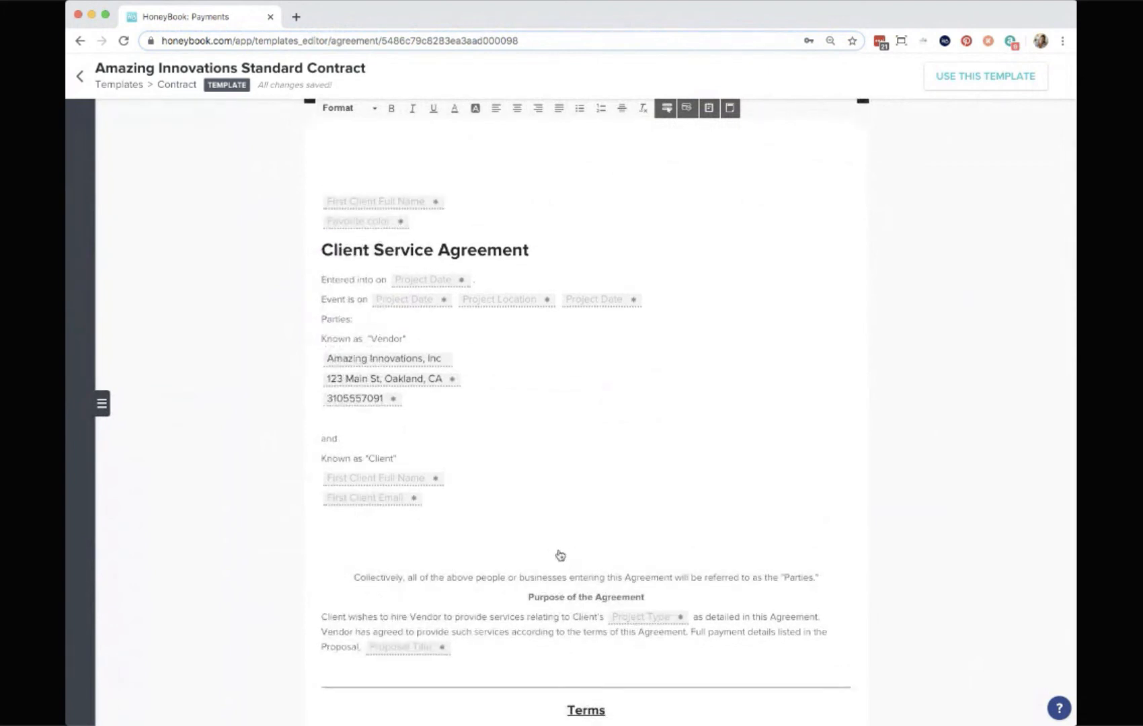
click(473, 538)
text(sfsdf)
double_click(330, 552)
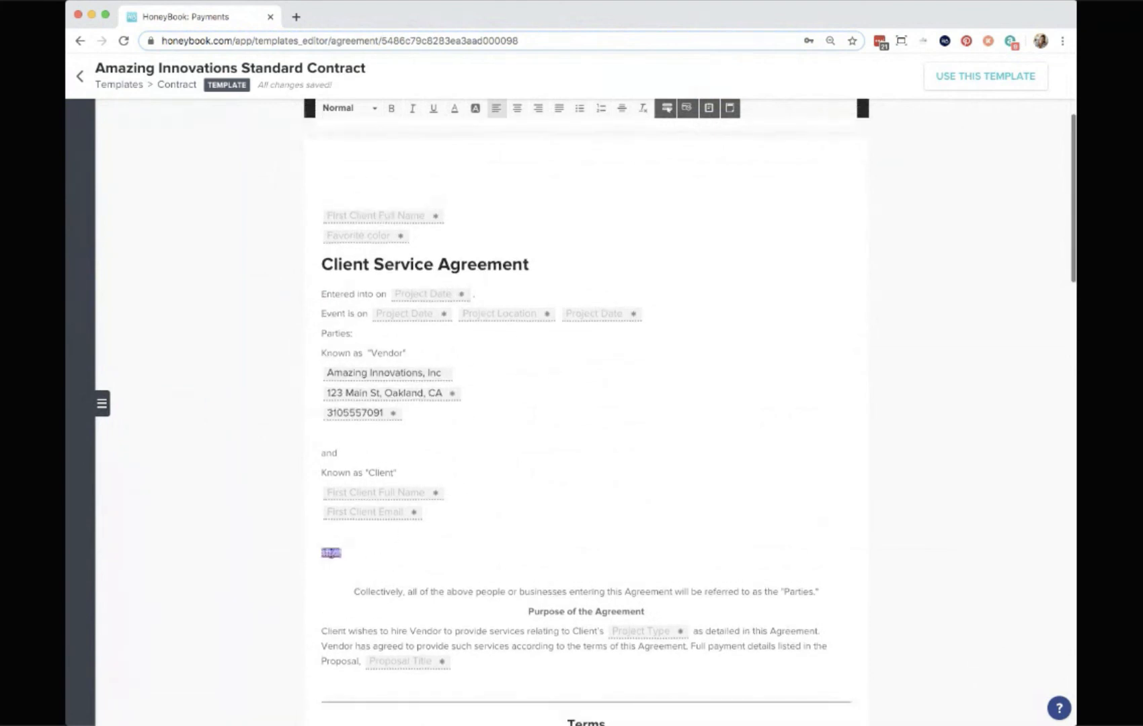
key(BackSpace)
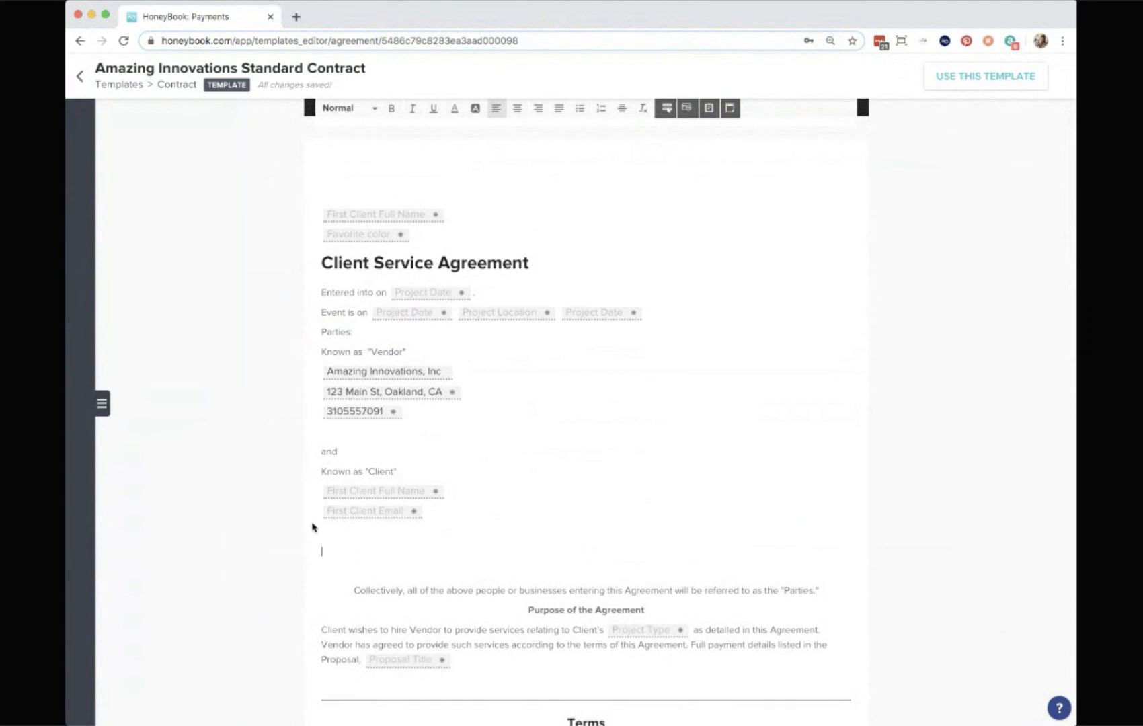
Inspect the settings of the client full name and client email smart fields in the contract.
click(367, 495)
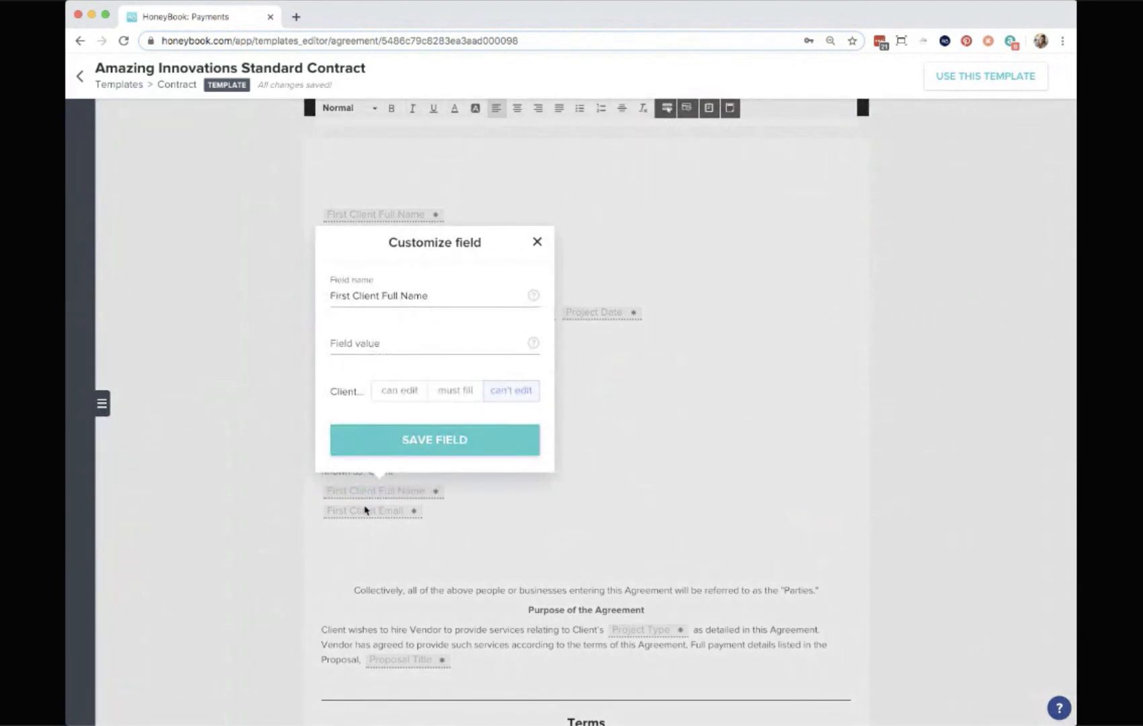
click(254, 564)
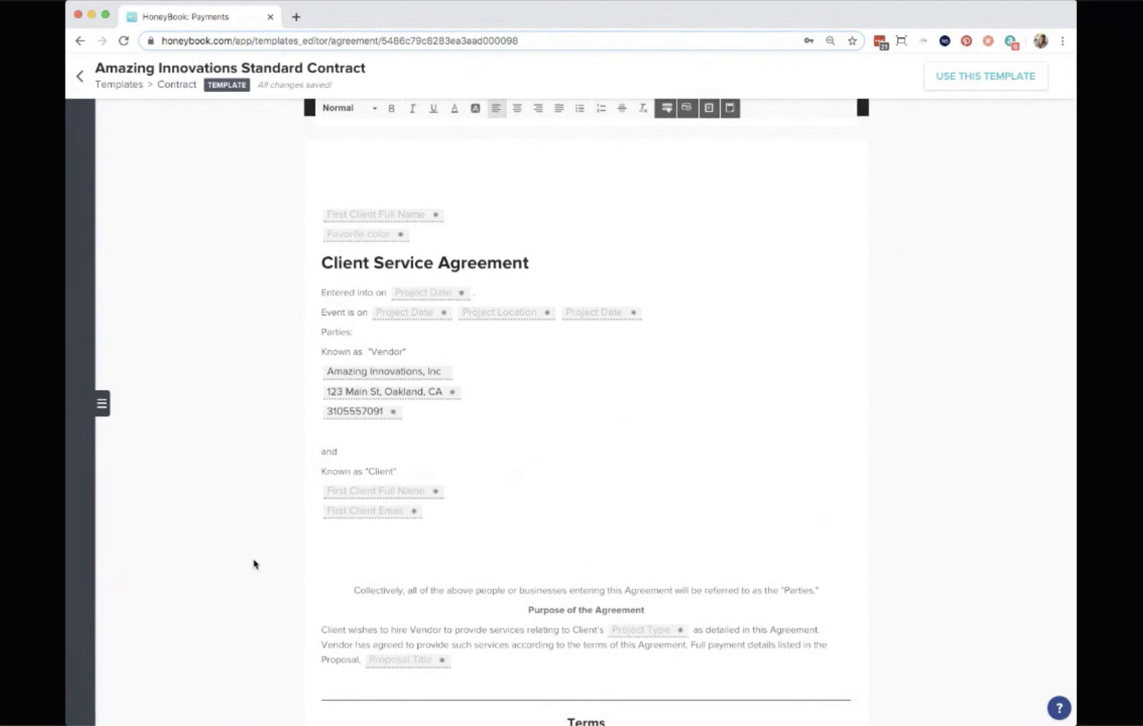
click(368, 519)
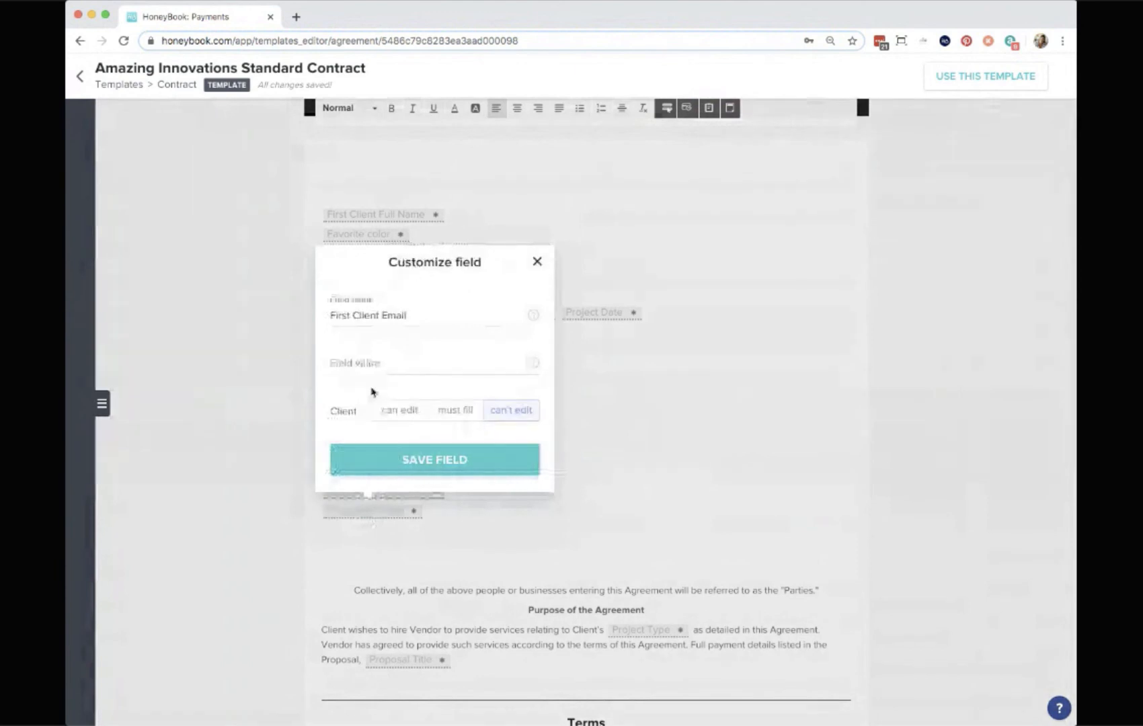
click(537, 262)
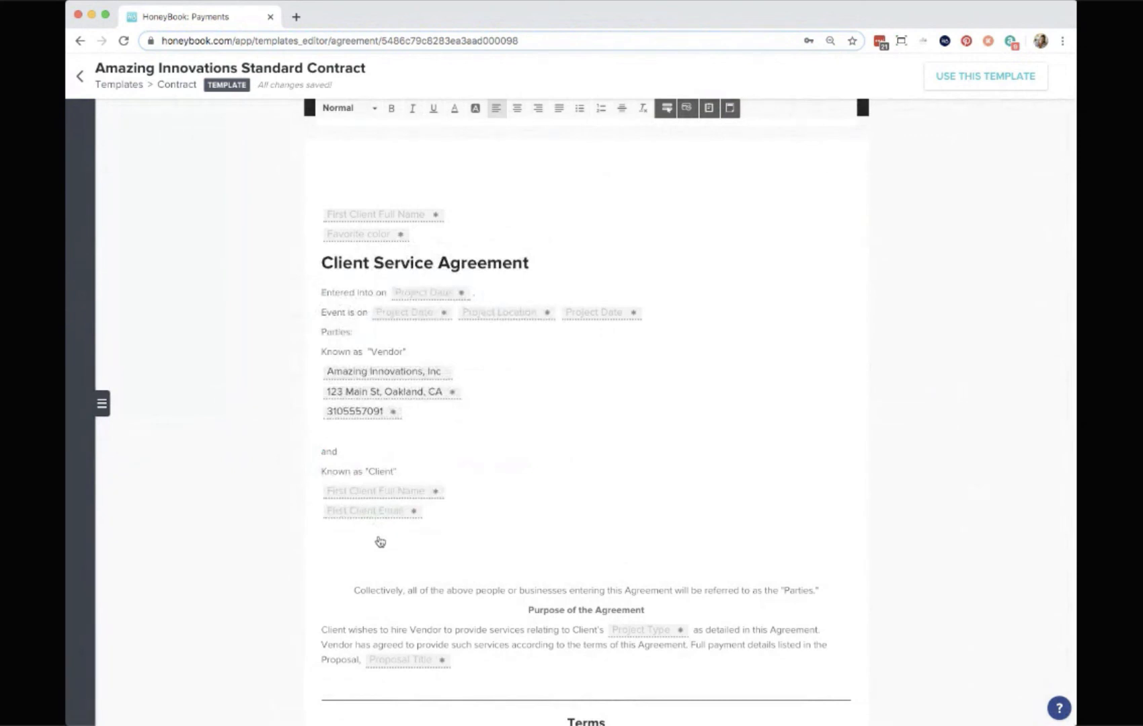
Add new lines 'Project Date:' and 'Client's dog's name:' below the client details in the contract.
click(446, 518)
key(Return)
key(Return)
key(Return)
key(Return)
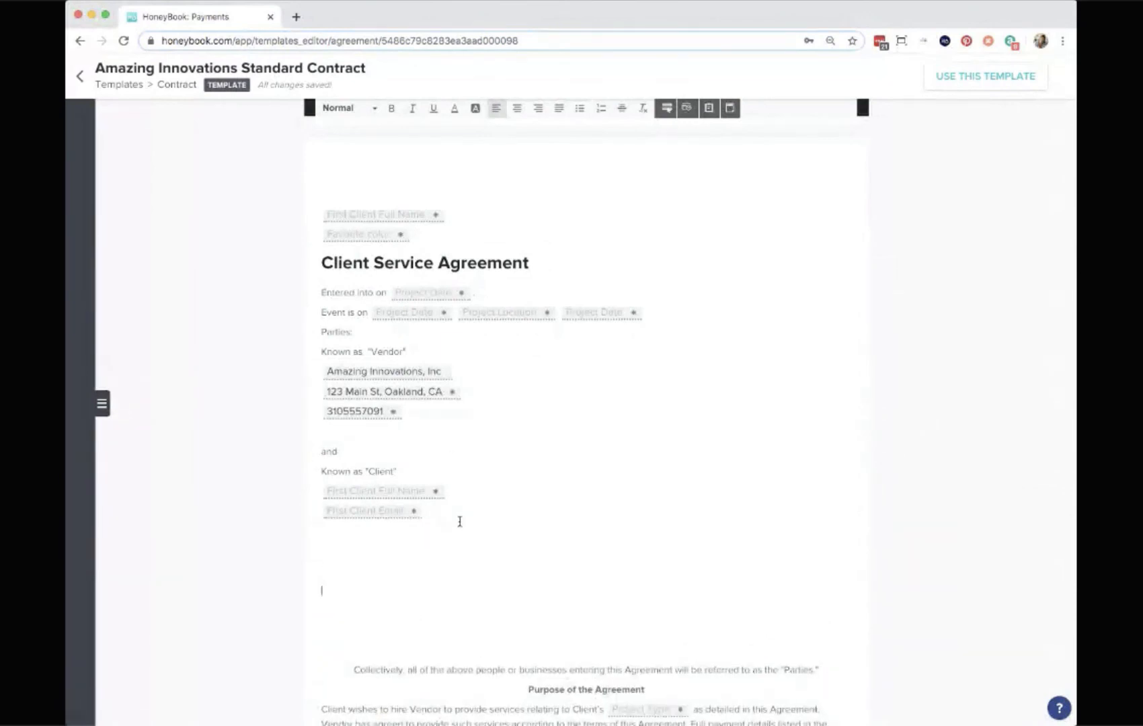
text(Proe)
text(ject Date:)
key(Return)
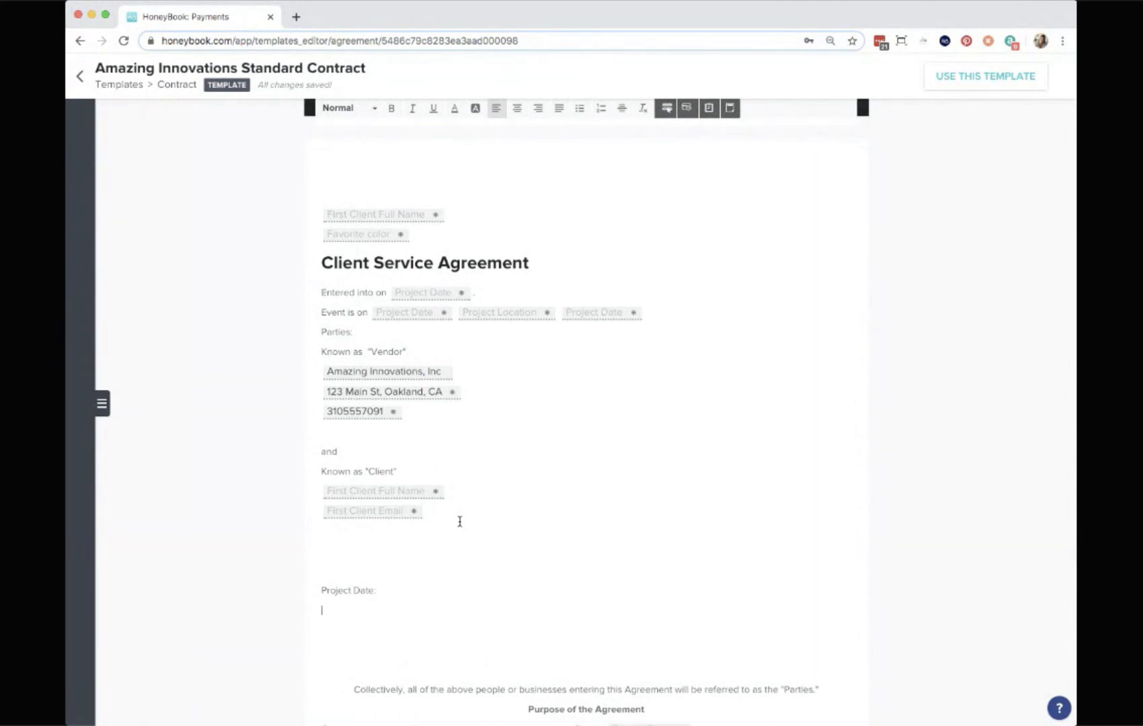
text(Client's dog's name:)
Insert a Project Date smart field after the 'Project Date:' label, choosing it from the field list.
click(423, 594)
click(667, 115)
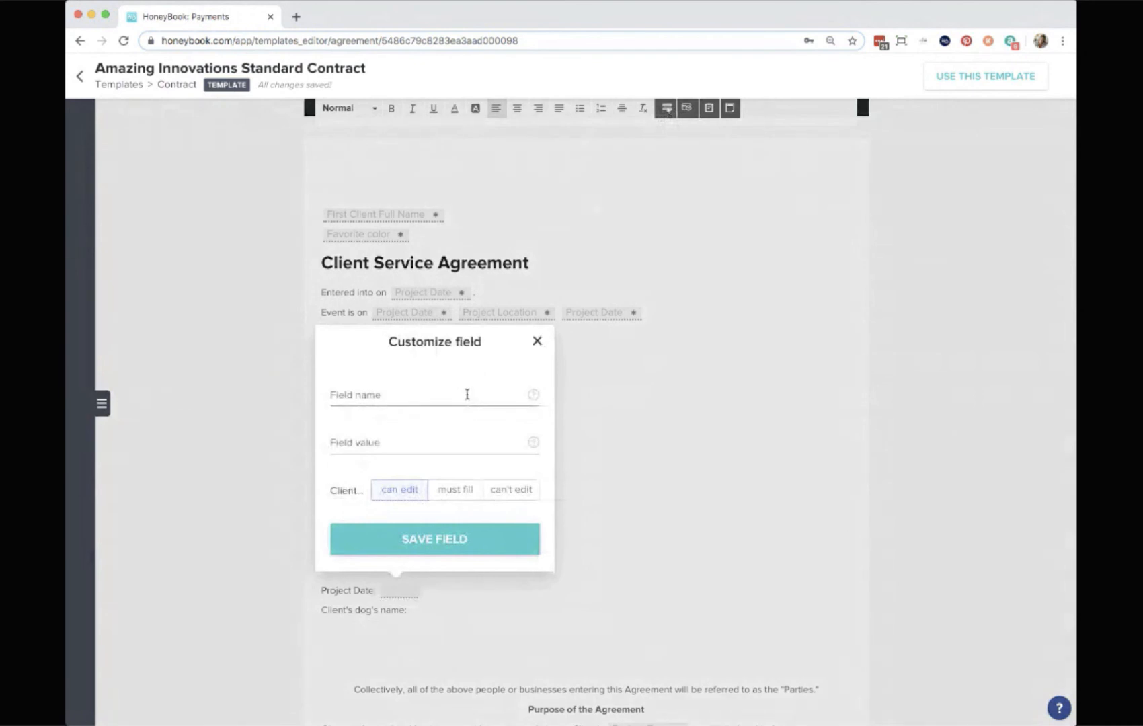
click(360, 396)
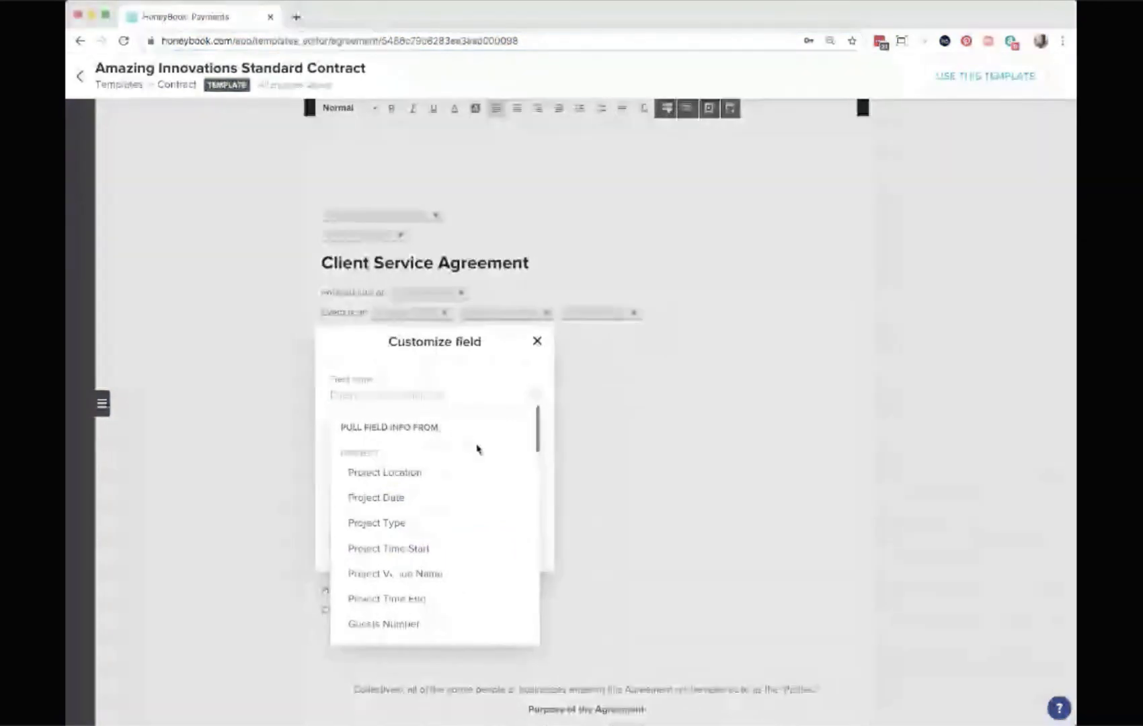
scroll(374, 465, down, 5)
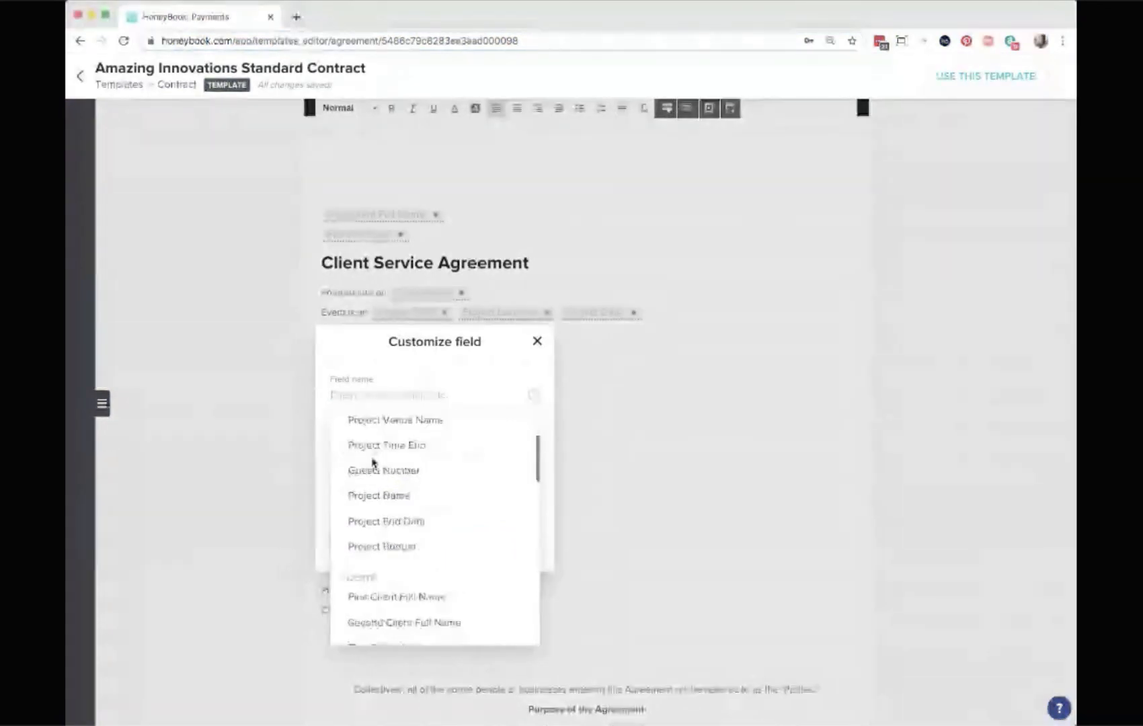
scroll(374, 463, down, 2)
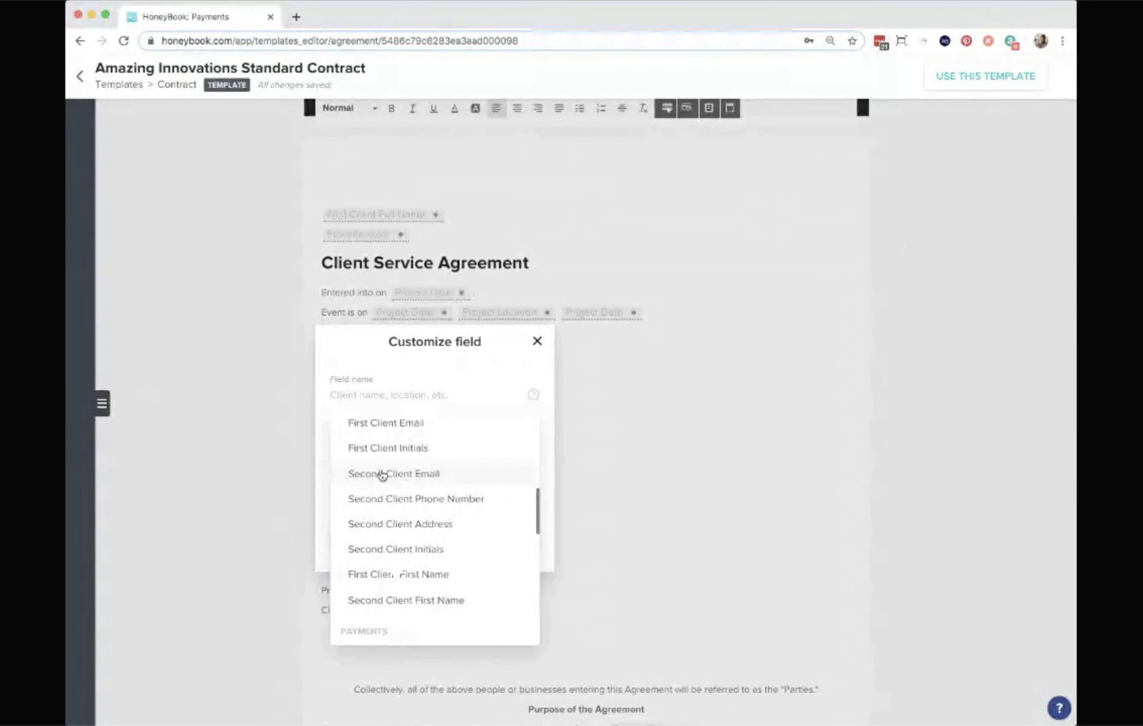
scroll(382, 474, up, 5)
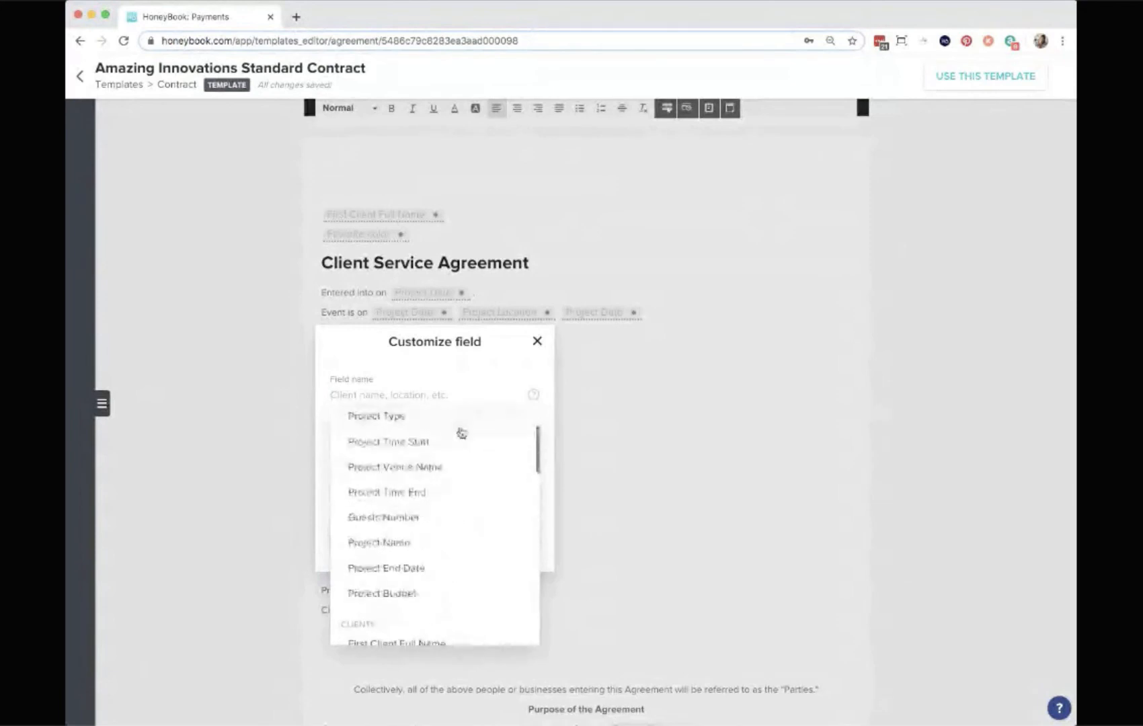
scroll(427, 459, down, 3)
scroll(426, 459, down, 5)
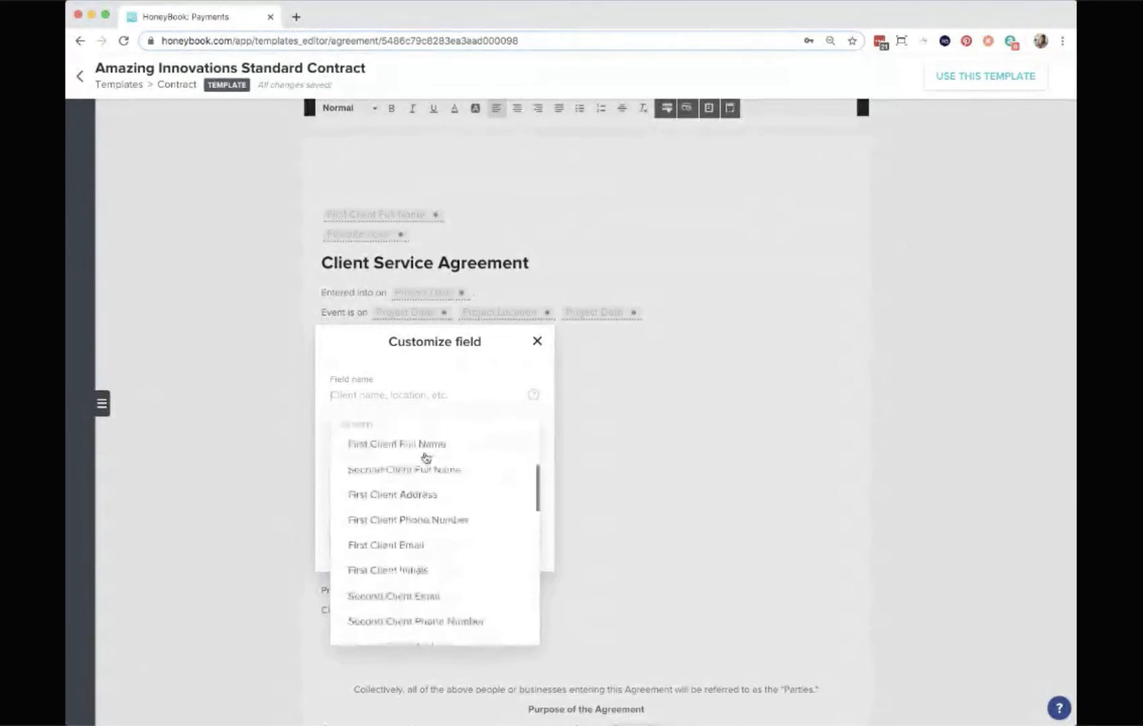
scroll(484, 456, down, 5)
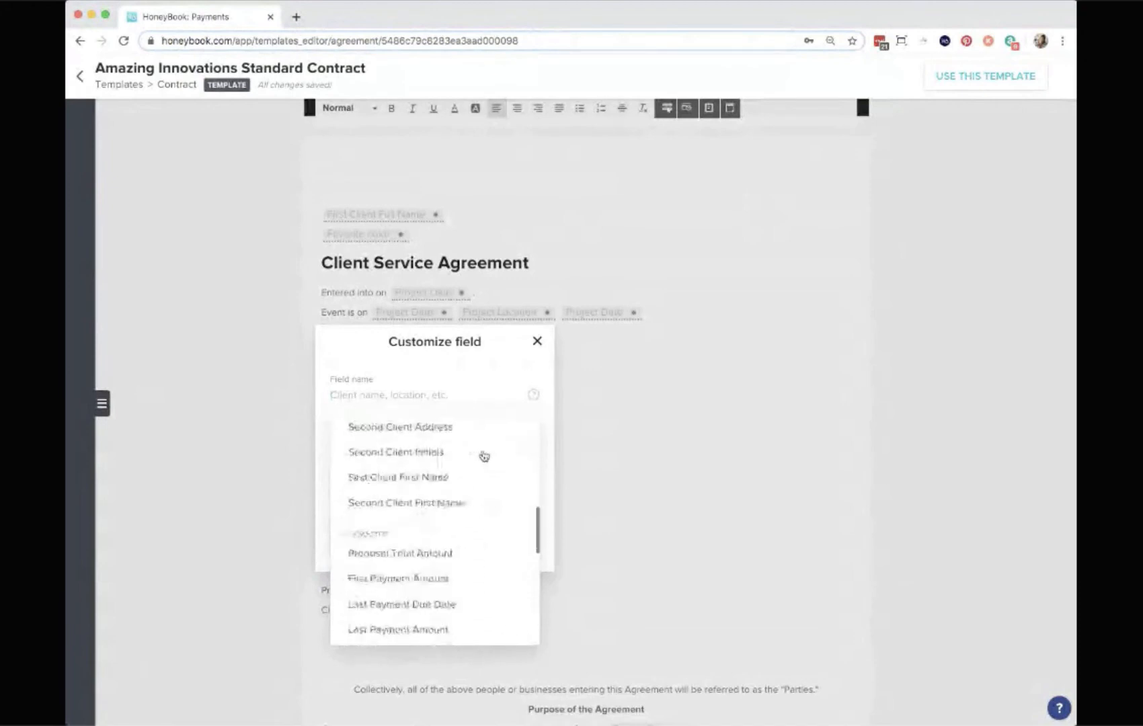
scroll(462, 574, down, 1)
scroll(461, 574, down, 2)
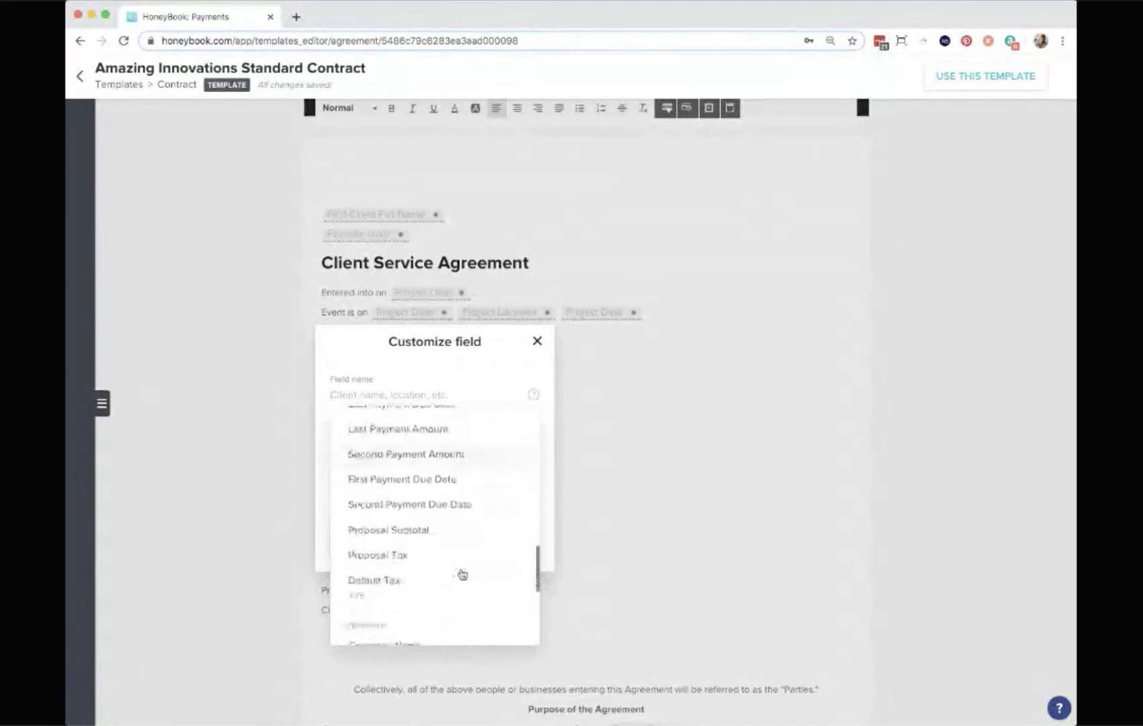
scroll(461, 573, up, 10)
scroll(461, 574, up, 3)
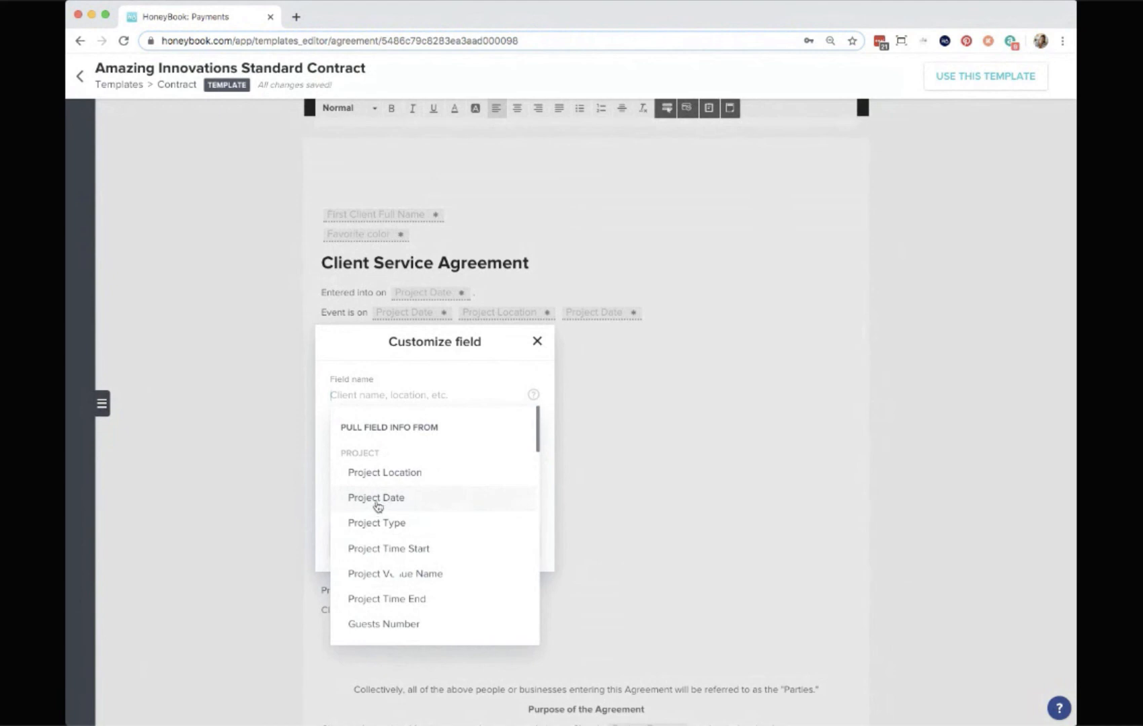
text(proje)
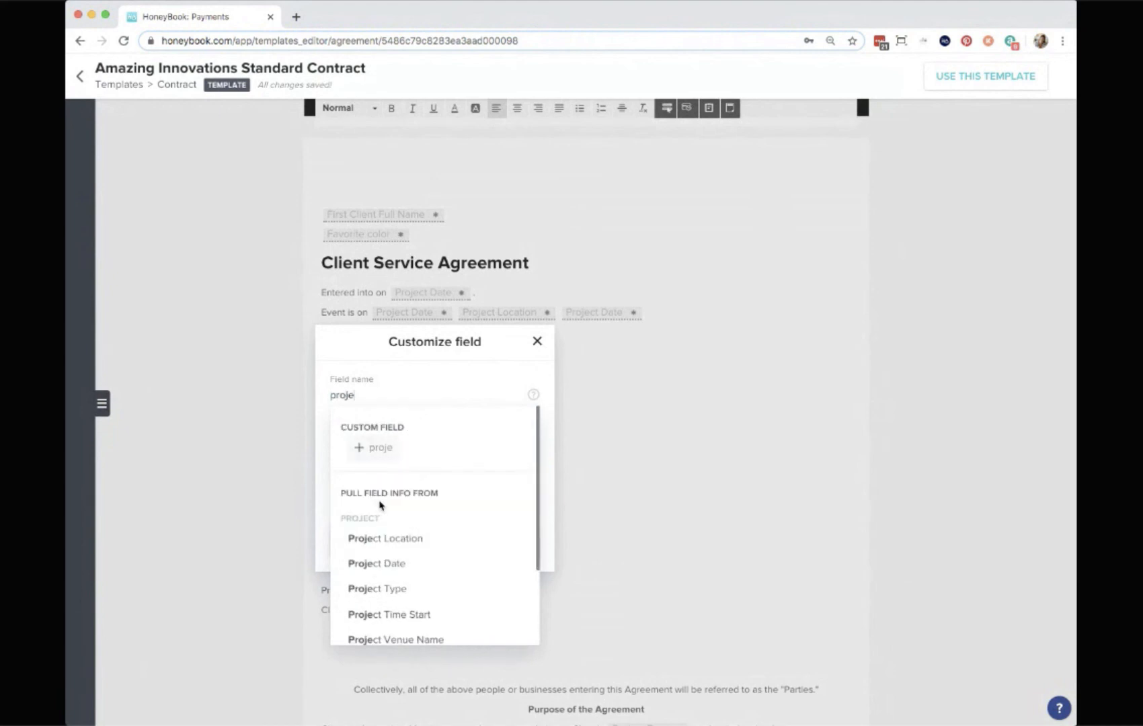
scroll(377, 558, down, 2)
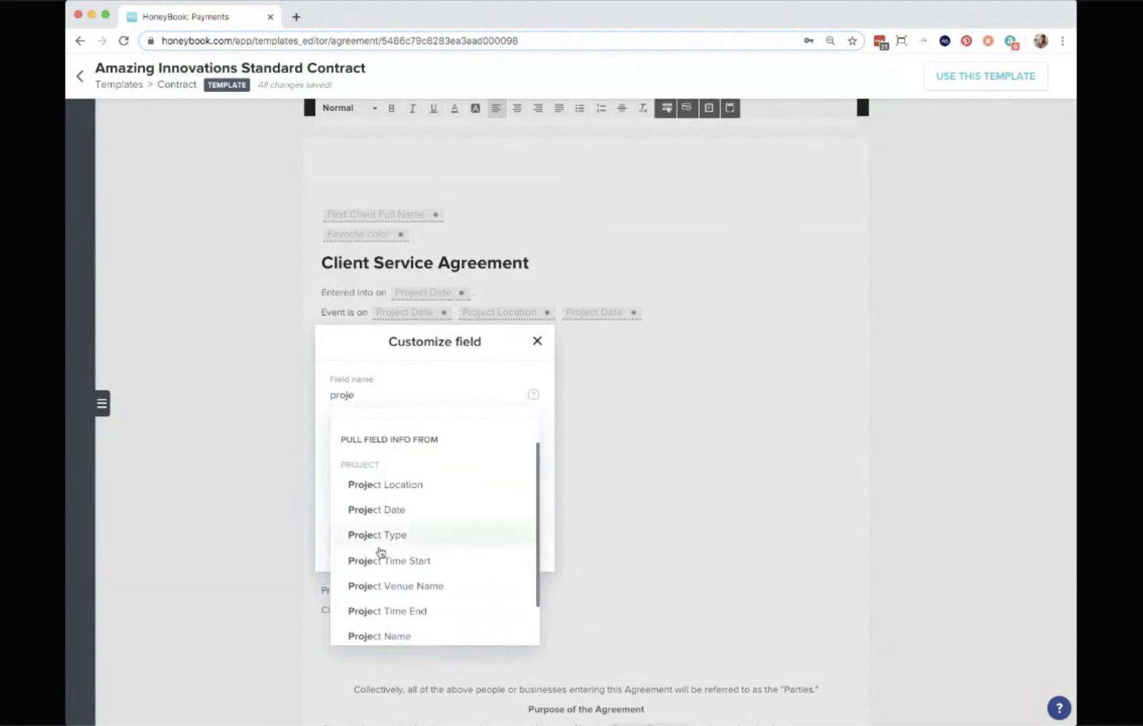
click(390, 513)
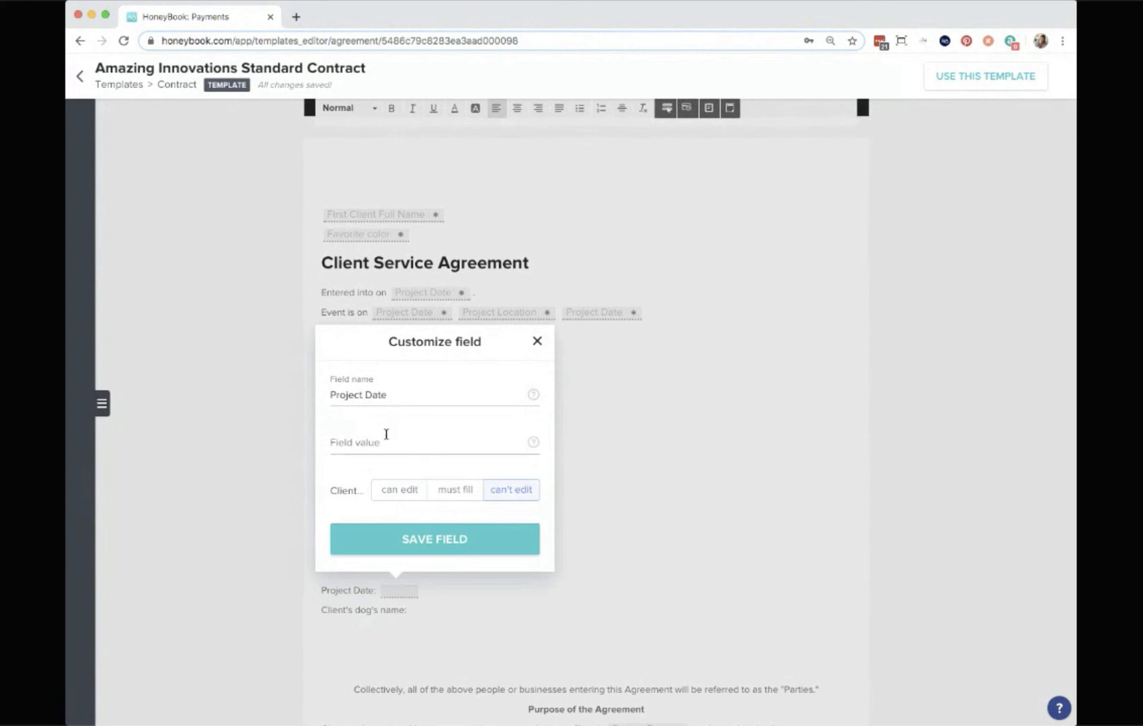
click(364, 447)
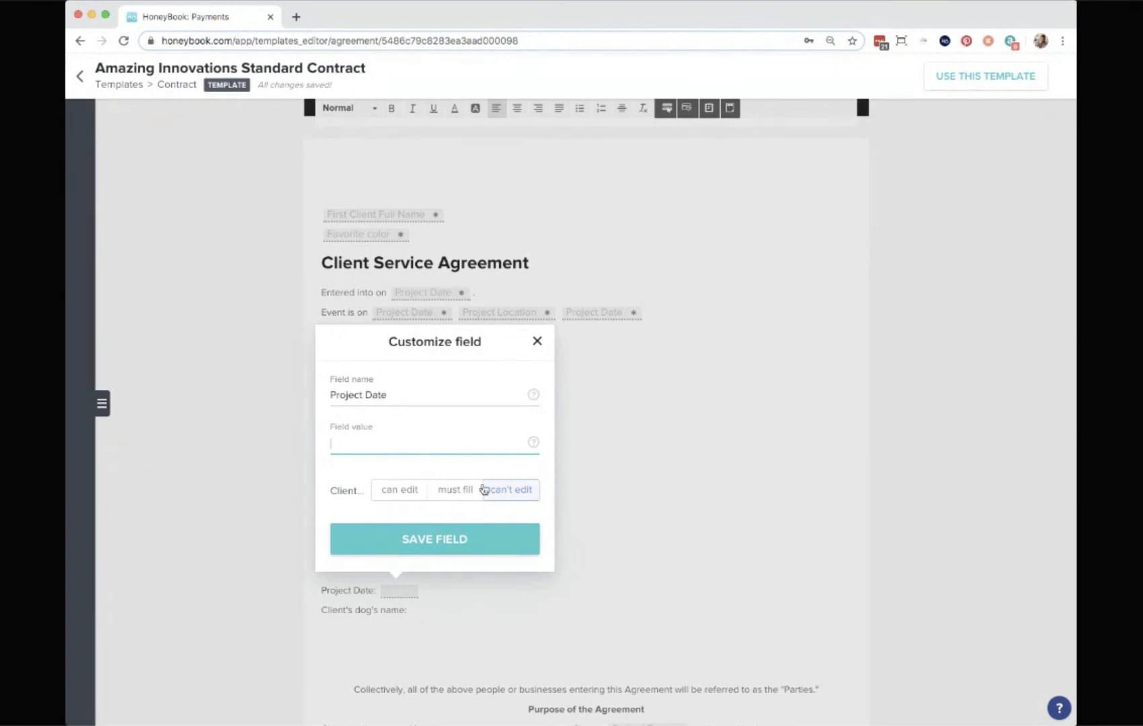
click(462, 542)
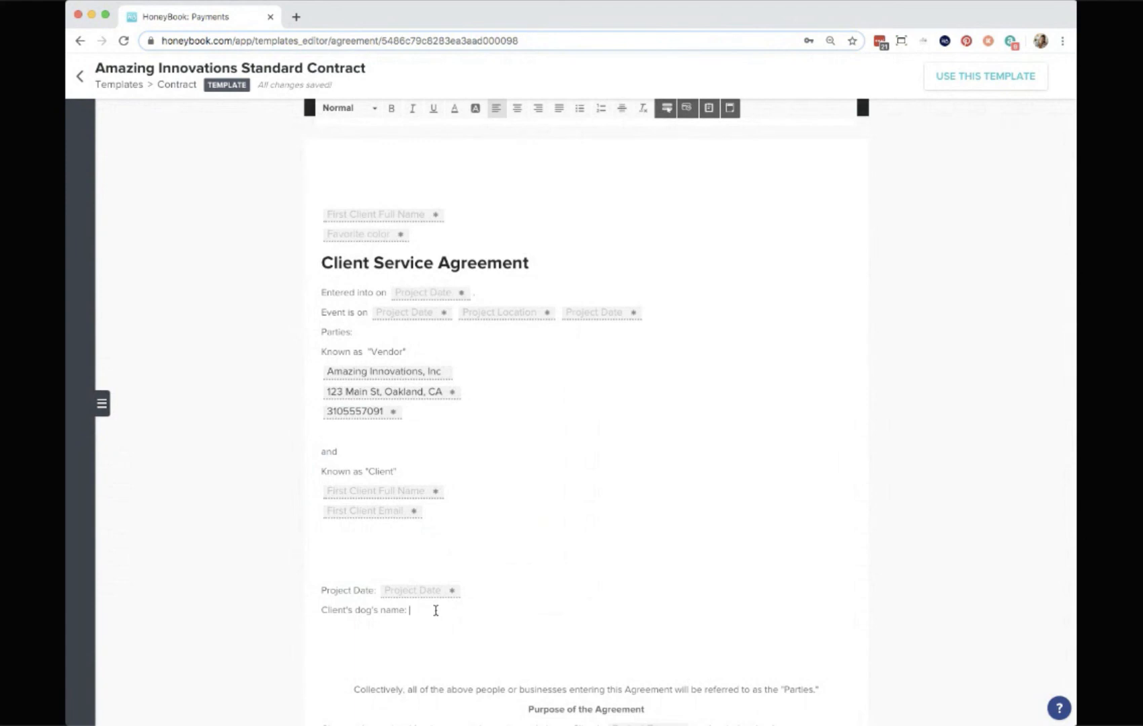
Insert a custom field named "Dog's Name" after the 'Client's dog's name:' label, set so the client must fill it.
click(667, 109)
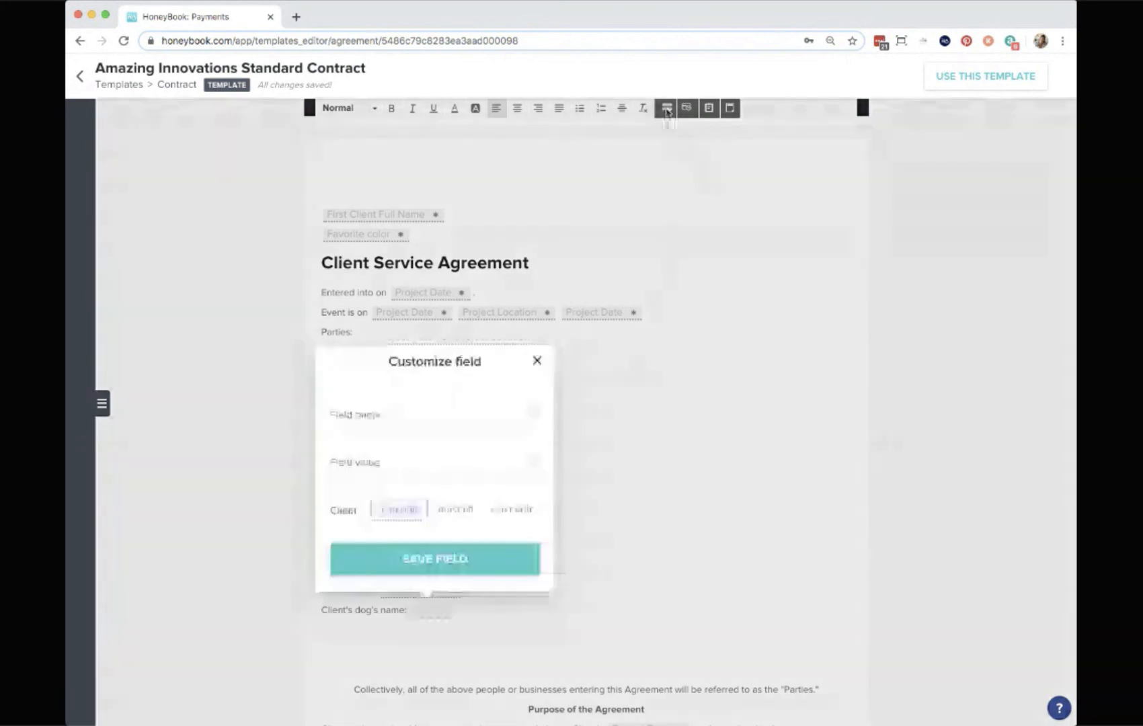
click(383, 415)
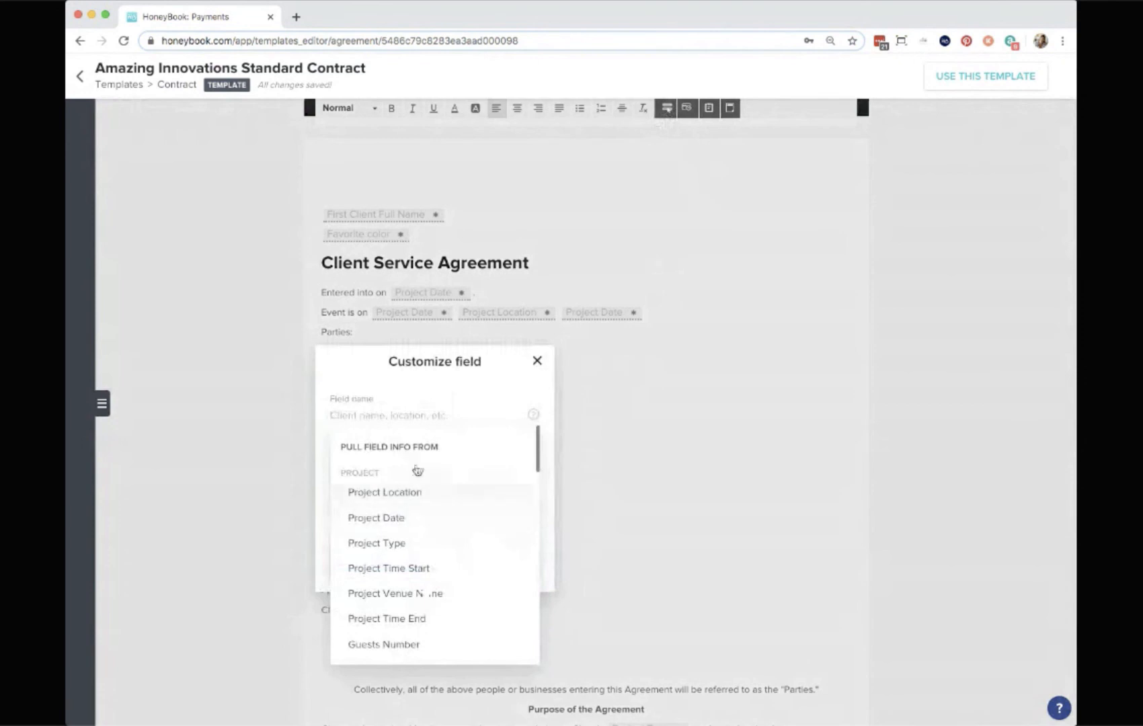
text(Dog'd Name)
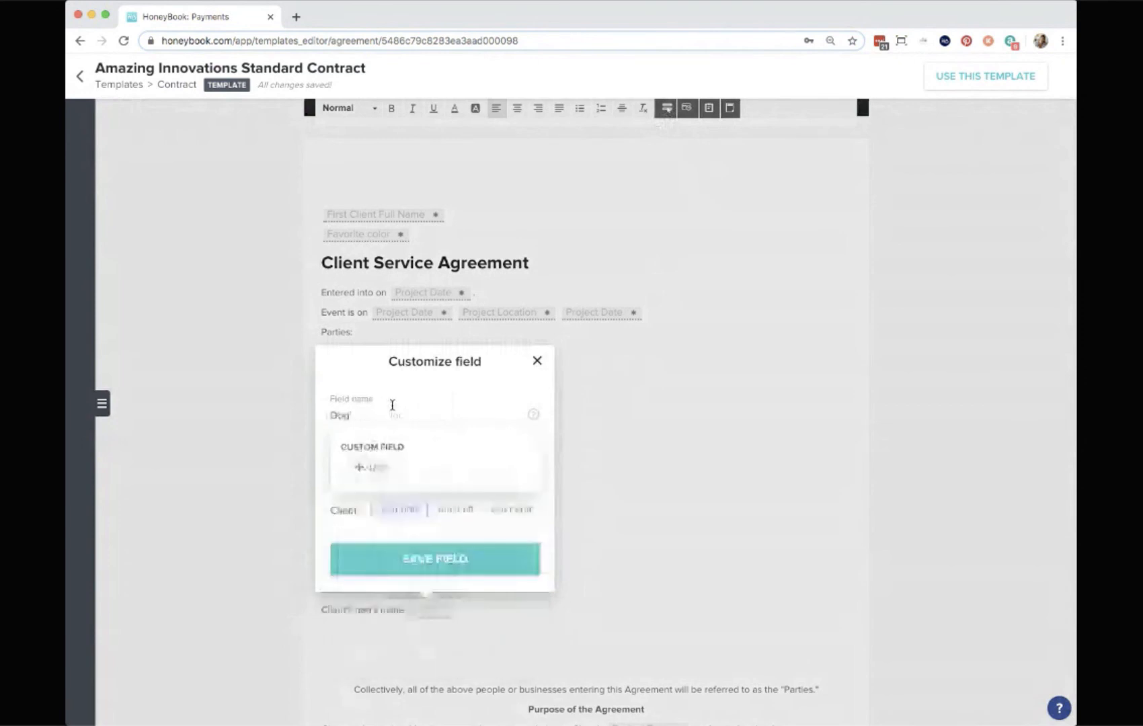
click(359, 415)
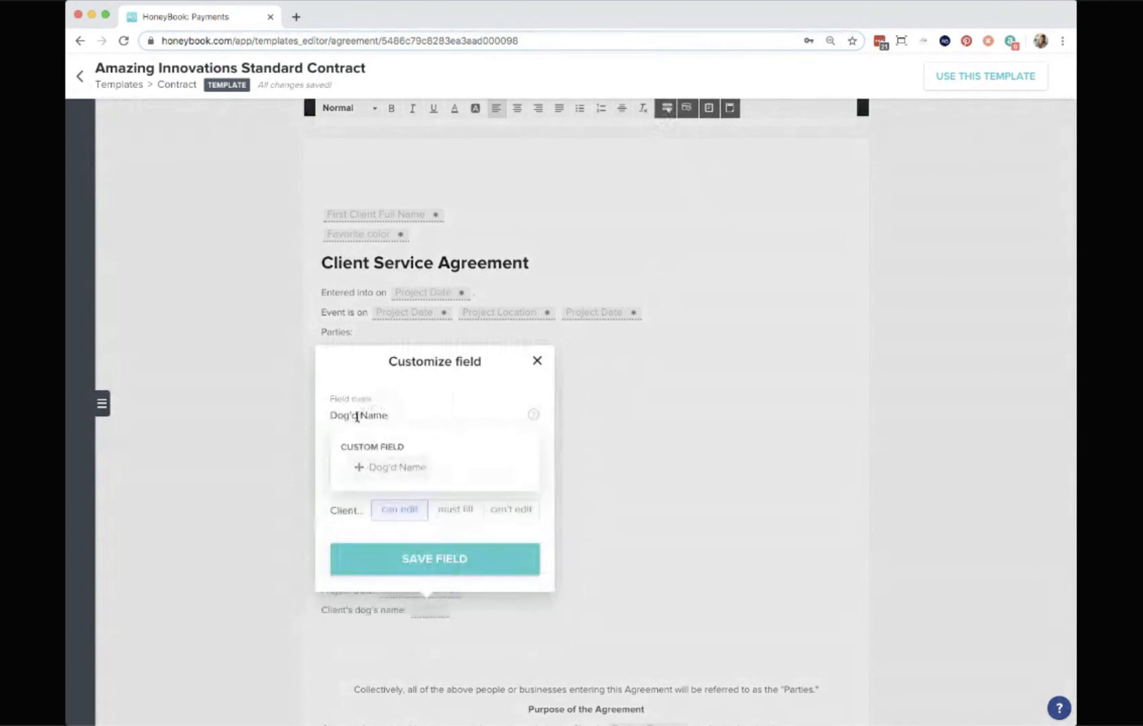
key(BackSpace)
text(s)
click(358, 471)
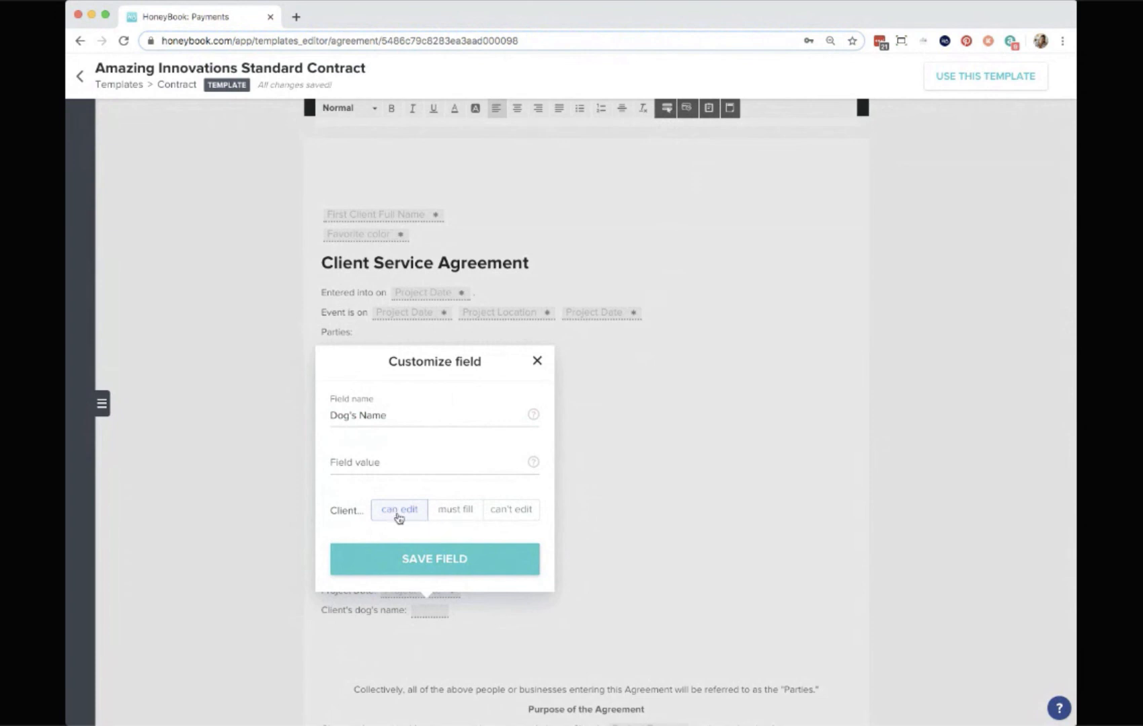
click(445, 518)
click(492, 569)
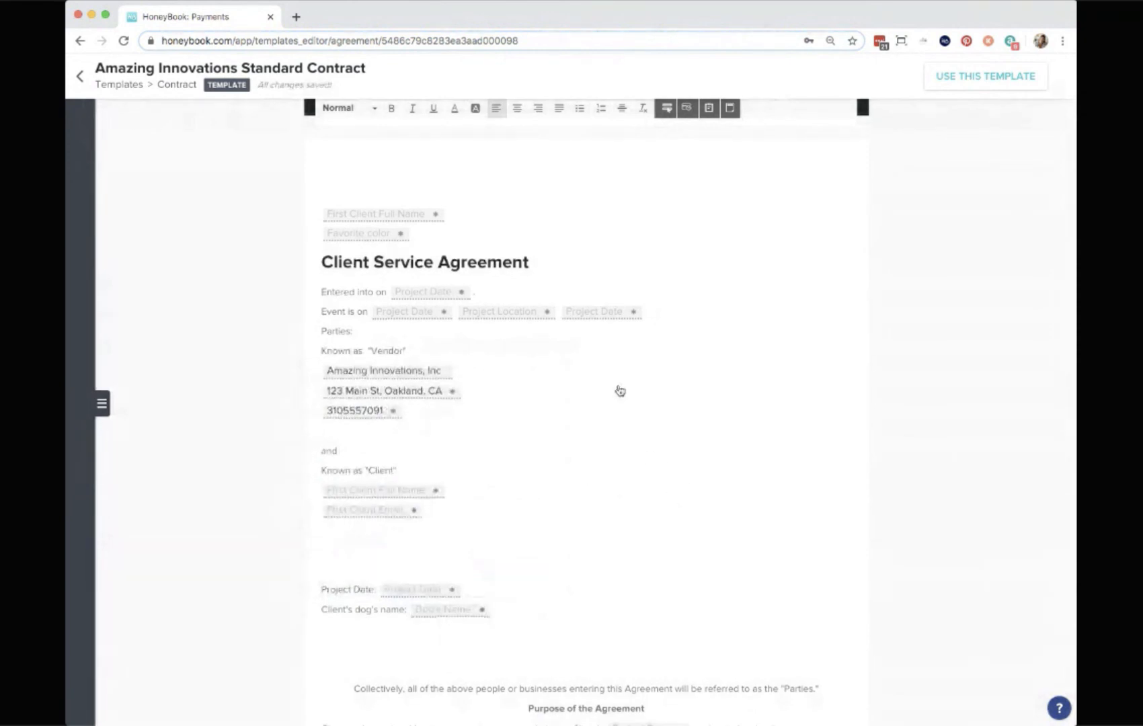
Scroll through the rest of the contract and return to the Templates list.
scroll(620, 391, down, 10)
scroll(620, 391, down, 15)
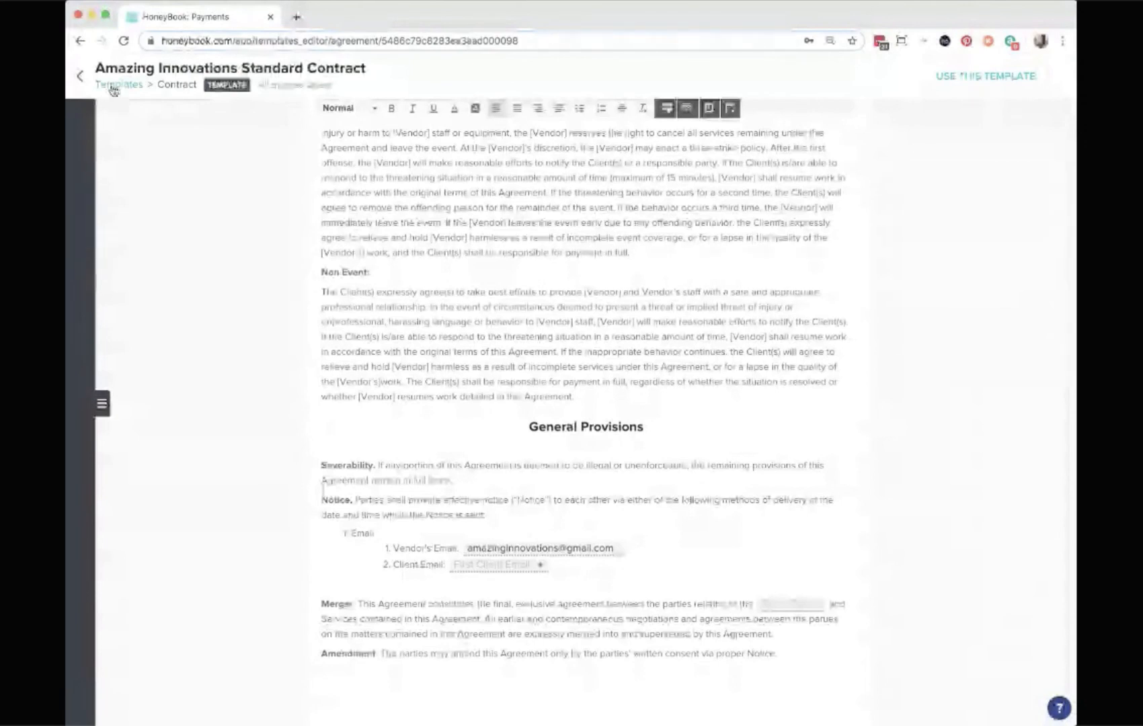
click(113, 86)
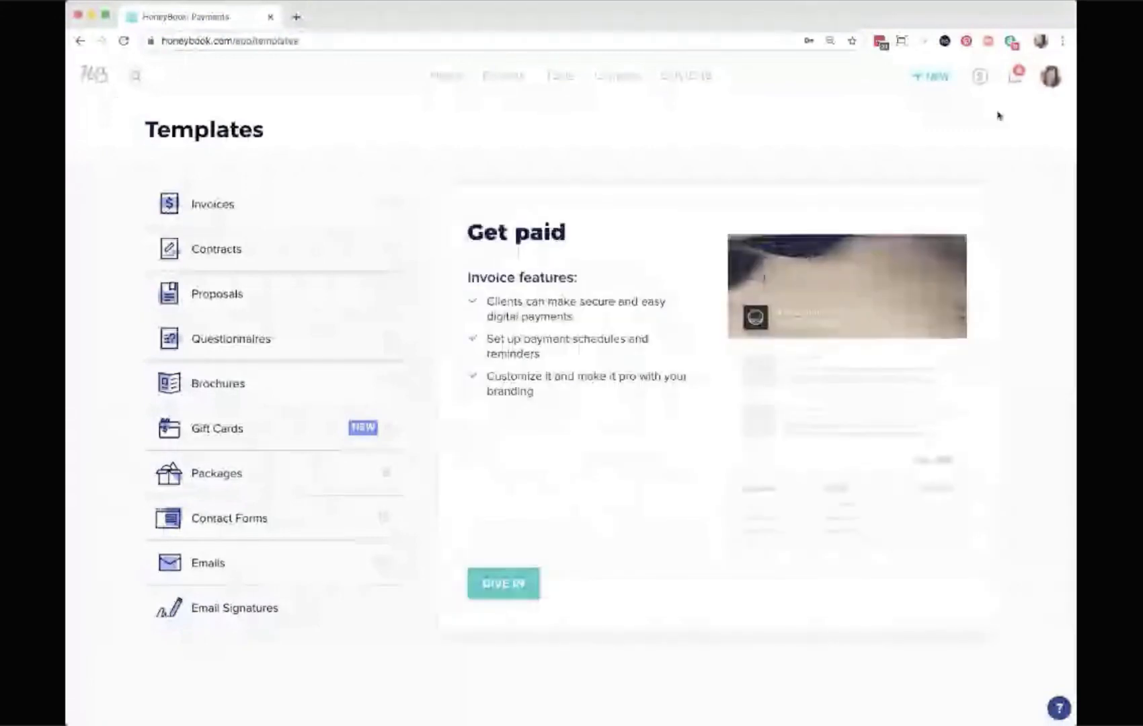
Open My Account settings and look over the account info, password and security phone sections.
click(1052, 86)
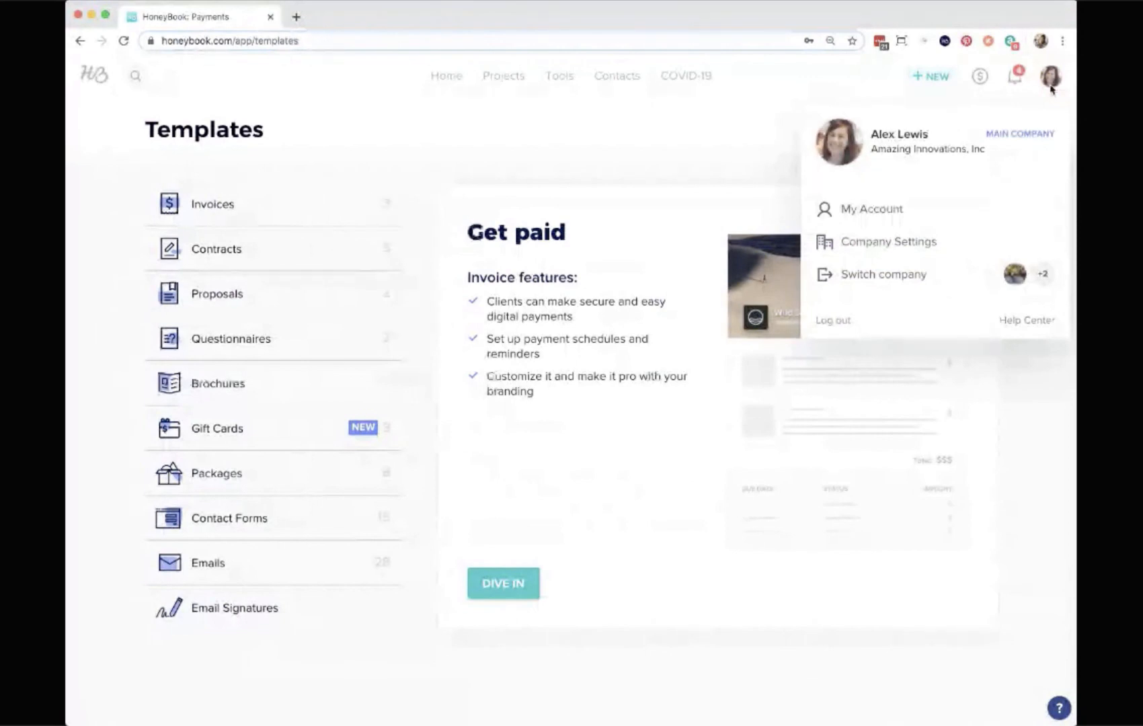
click(859, 210)
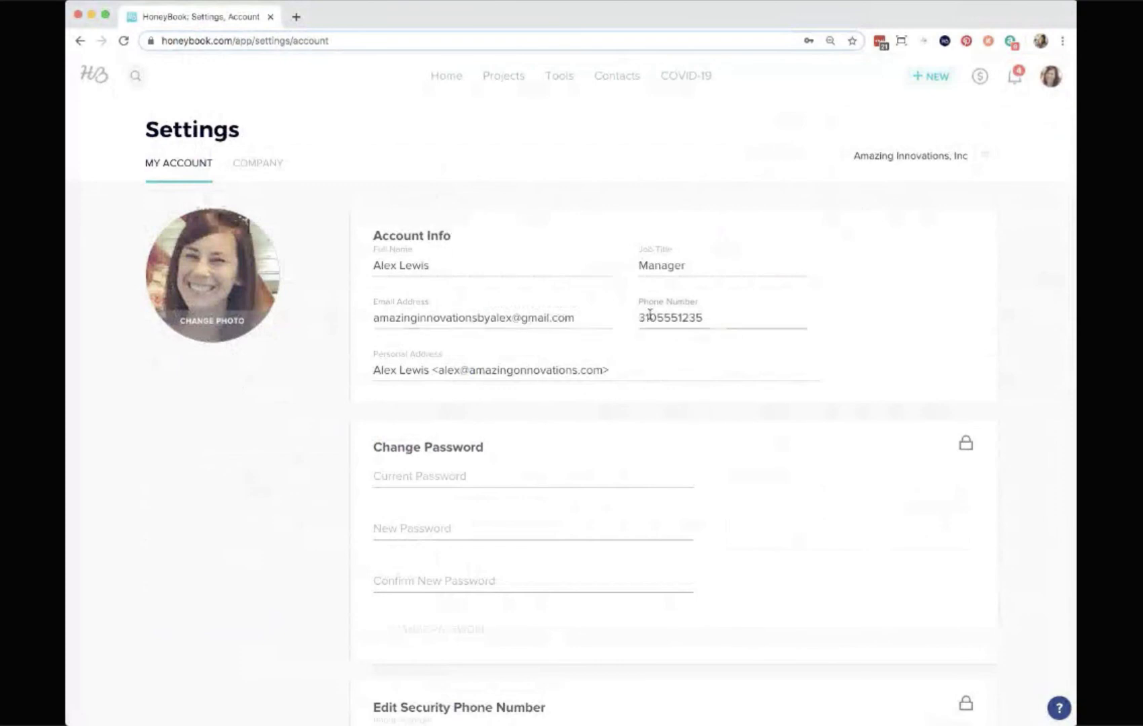
scroll(649, 314, down, 2)
scroll(622, 383, down, 3)
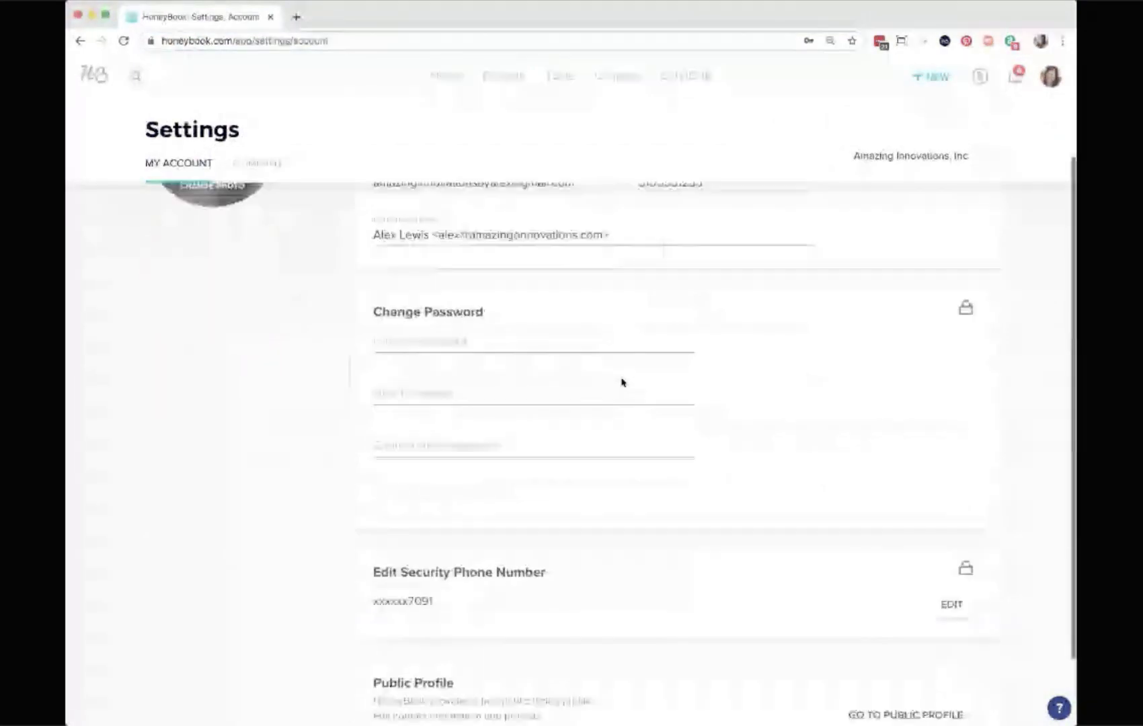
scroll(585, 591, up, 2)
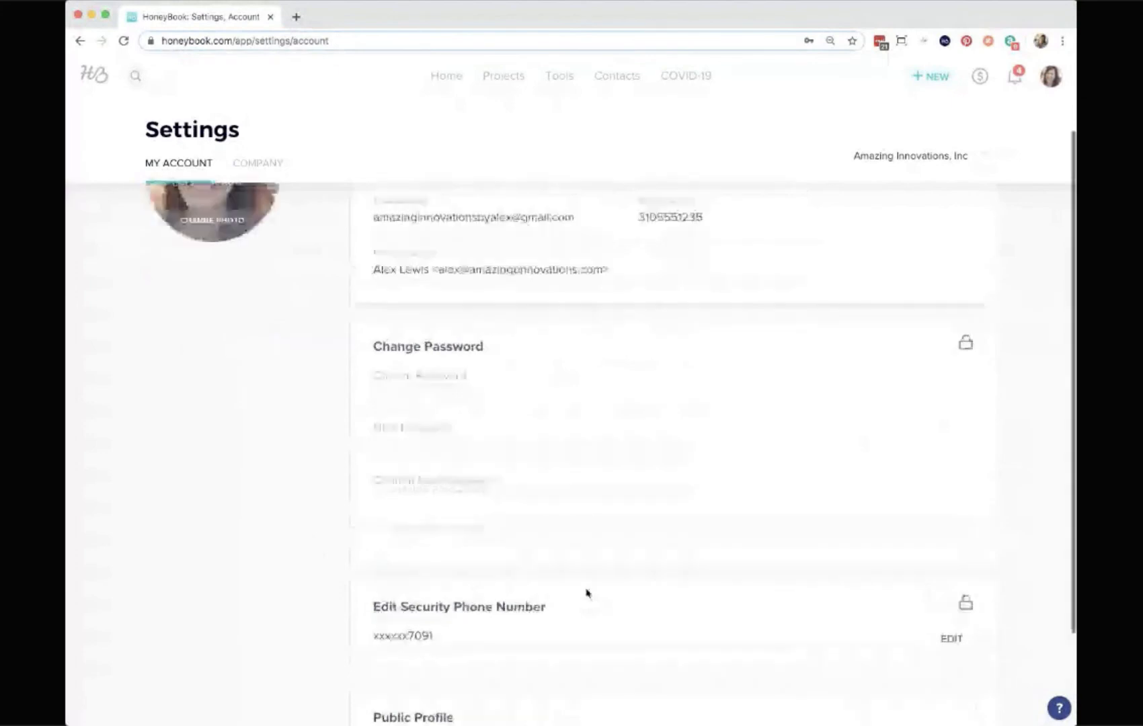
scroll(484, 645, up, 1)
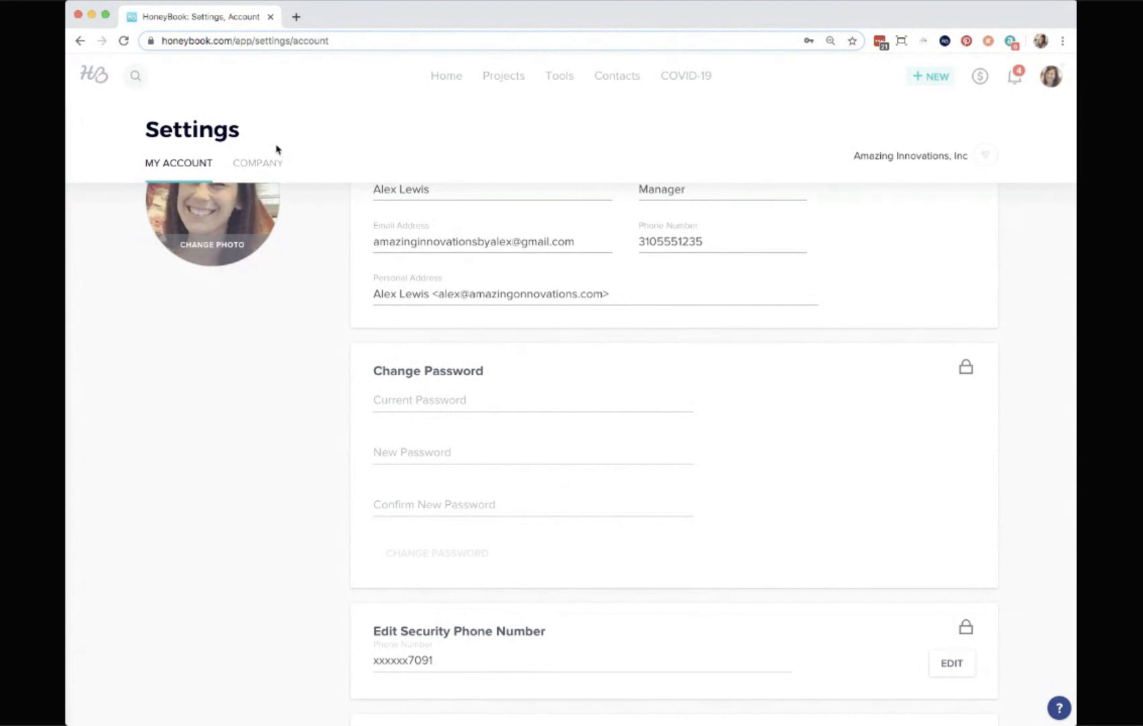
Open the Company settings and review the company brand details.
click(266, 164)
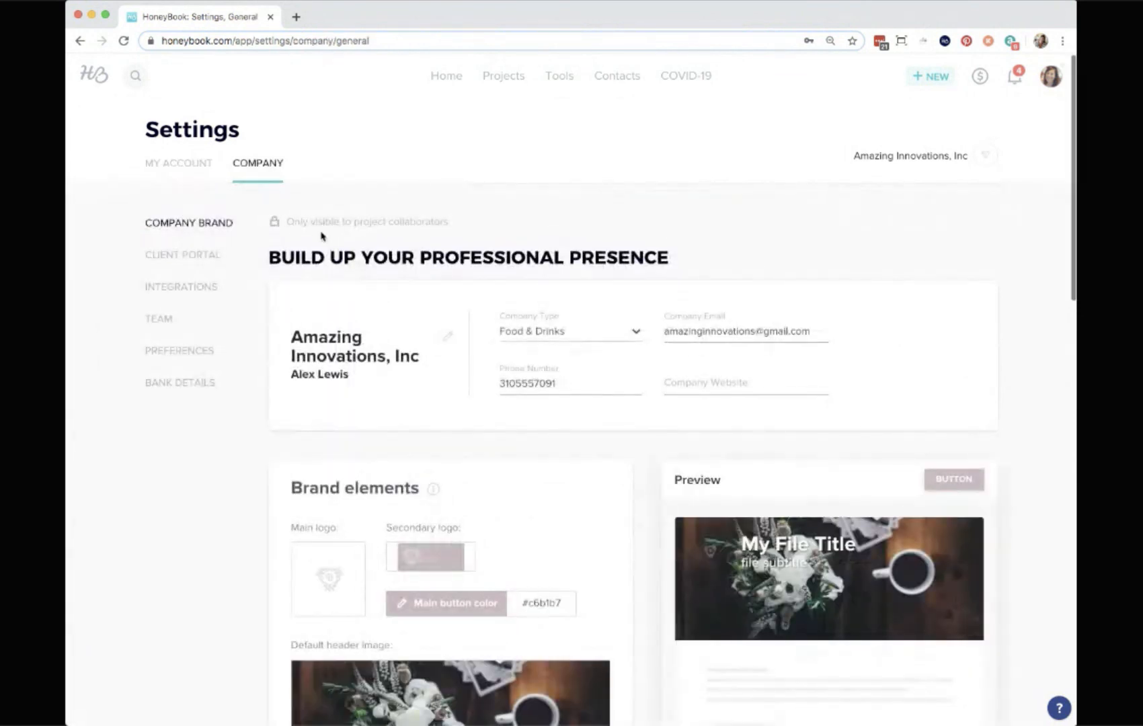
click(1060, 83)
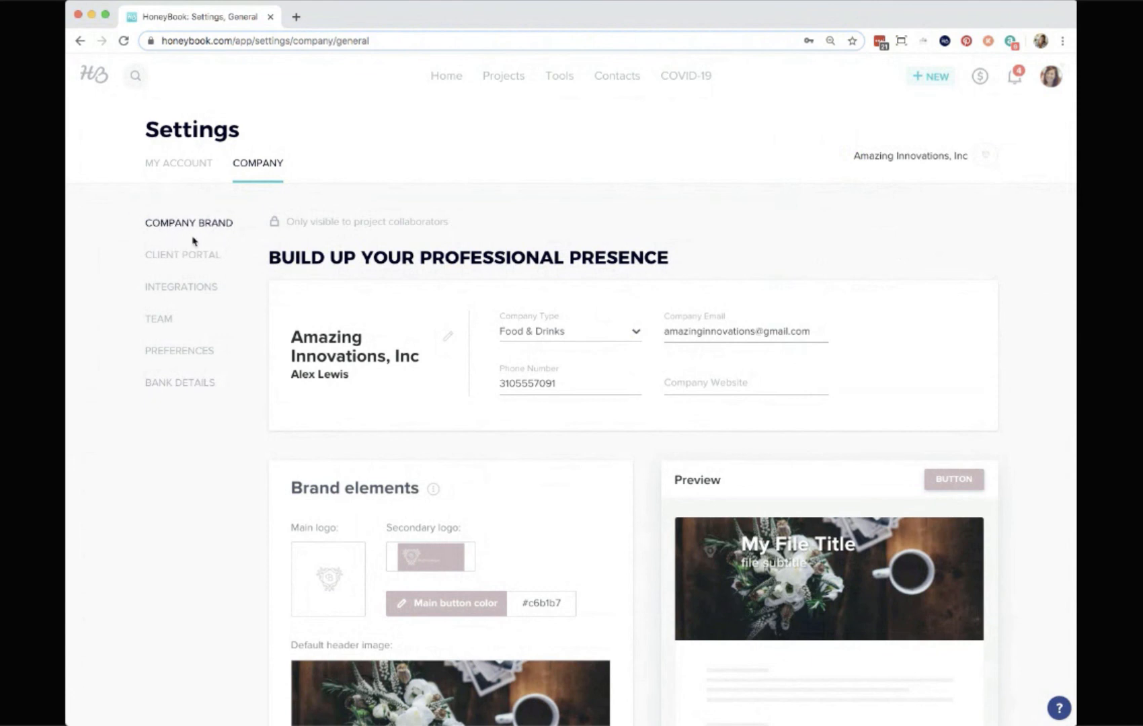
scroll(580, 243, down, 3)
scroll(580, 244, up, 1)
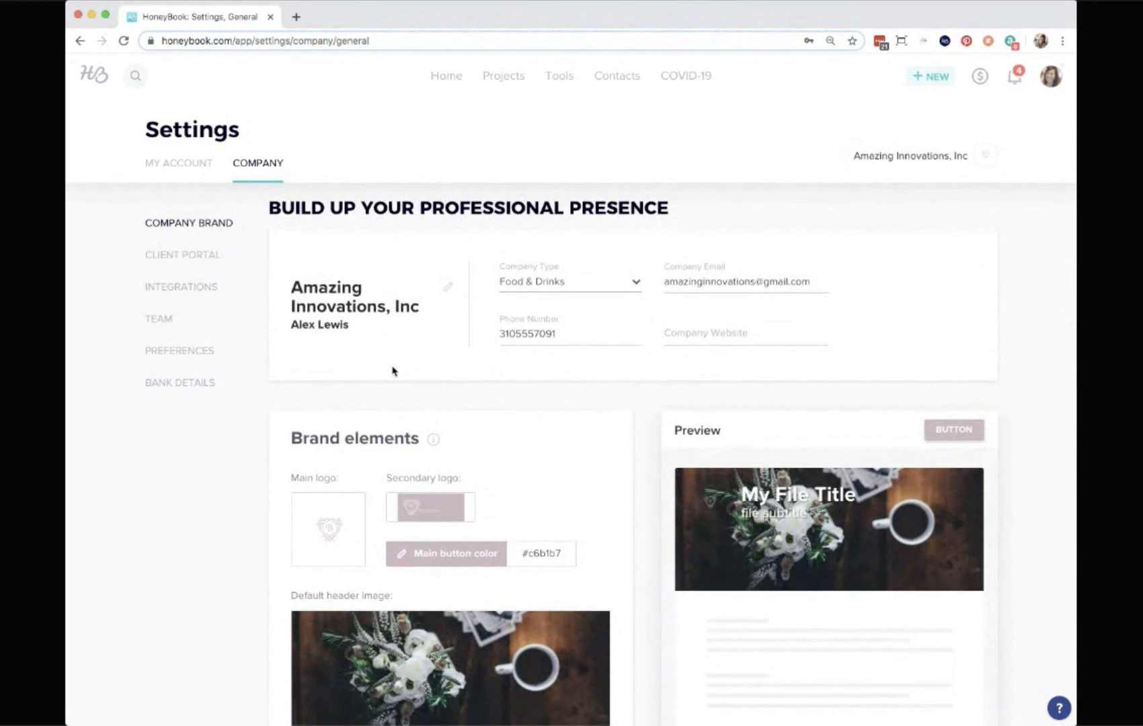
scroll(393, 371, down, 3)
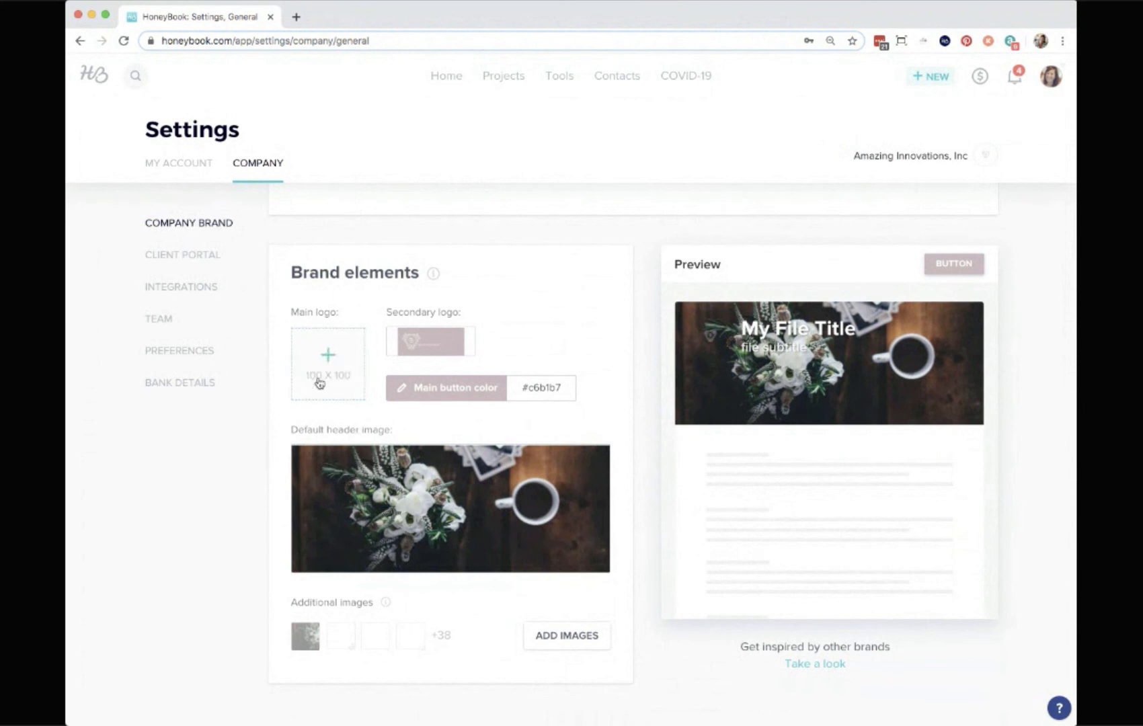
Examine the brand elements: the main button color picker and the default header image's Upload and Library options, closing without changes.
click(418, 390)
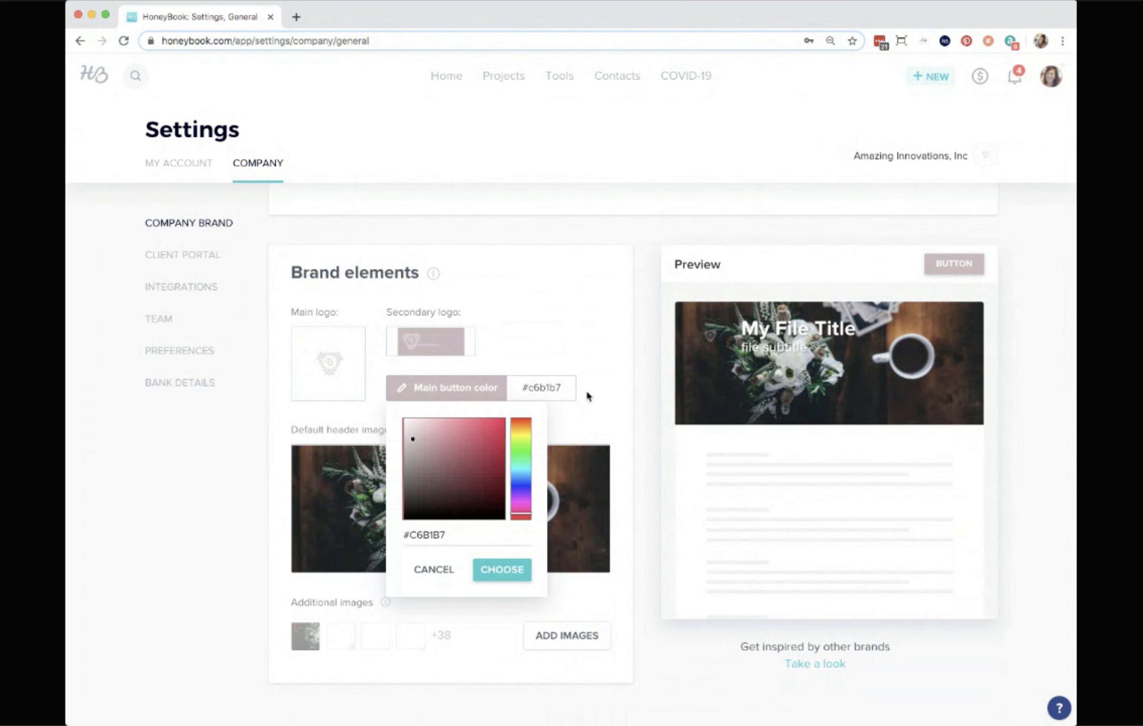
click(617, 428)
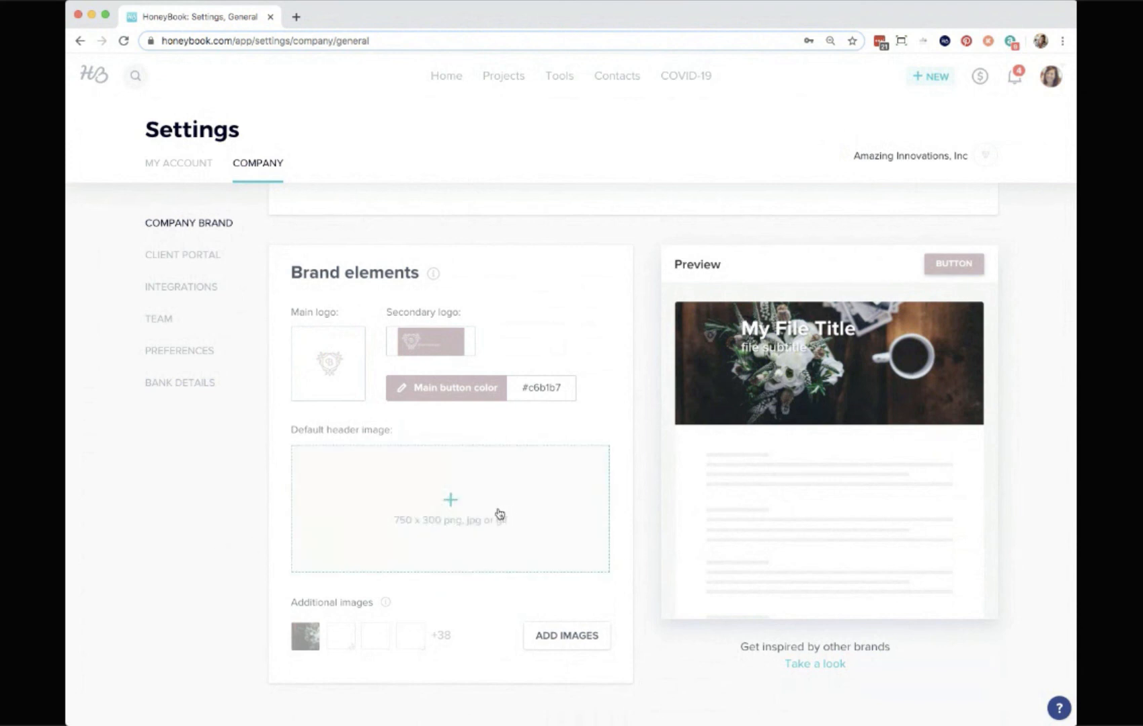
click(467, 512)
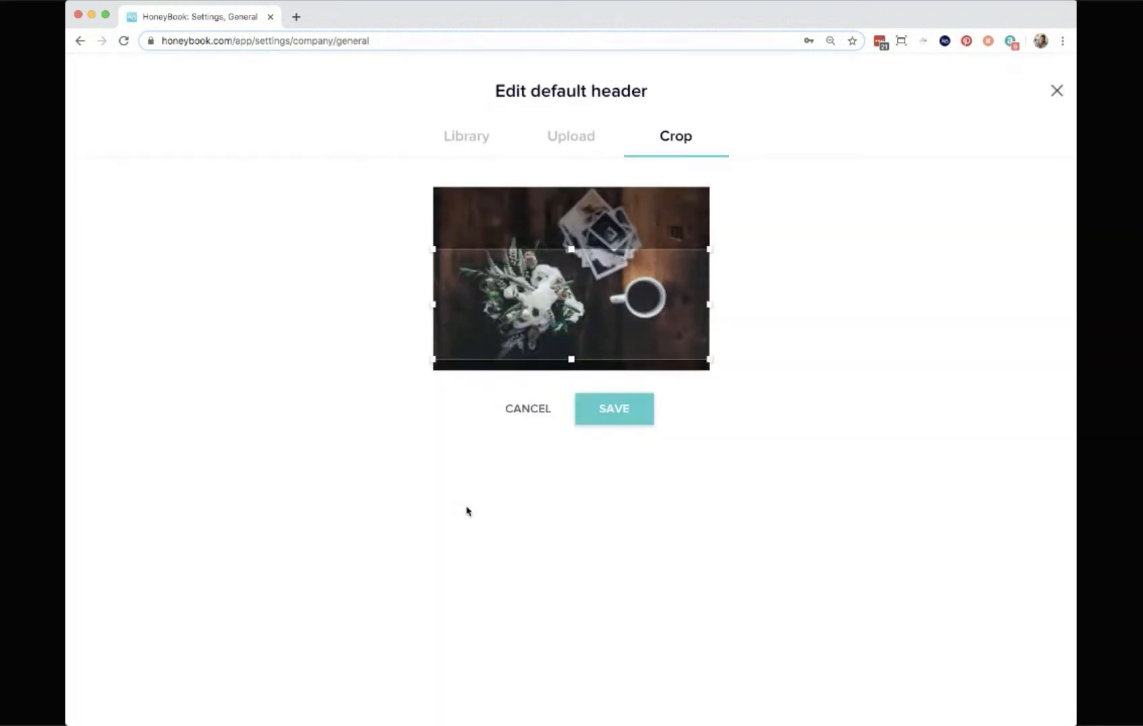
click(564, 138)
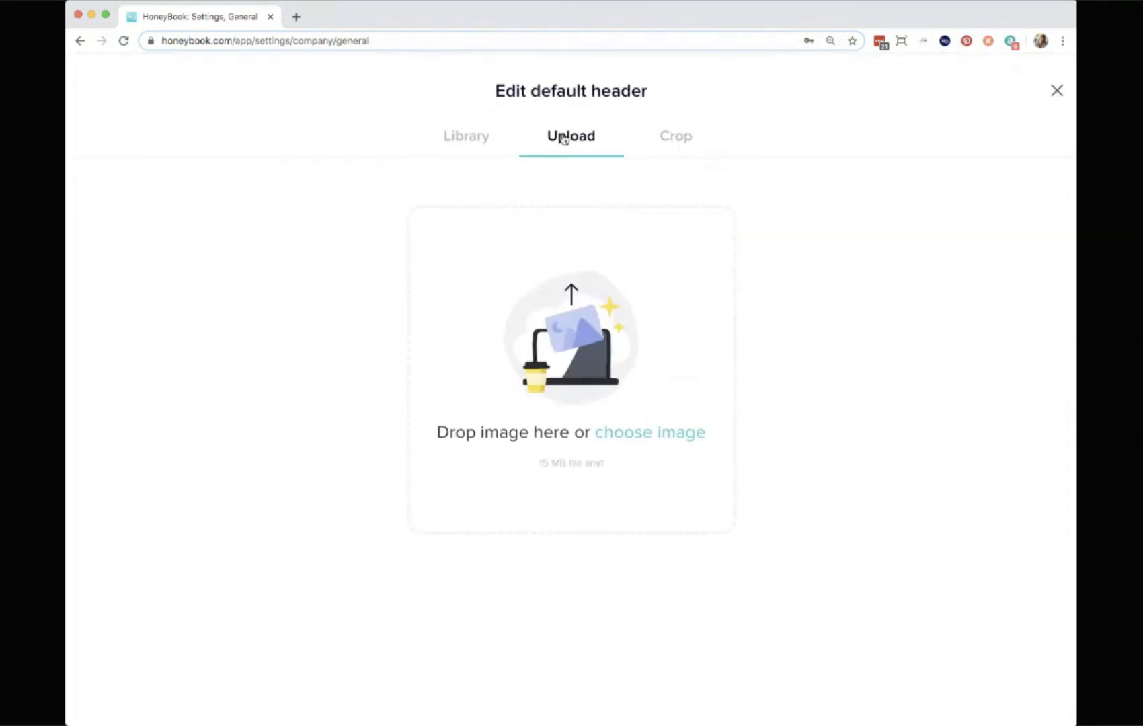
click(462, 143)
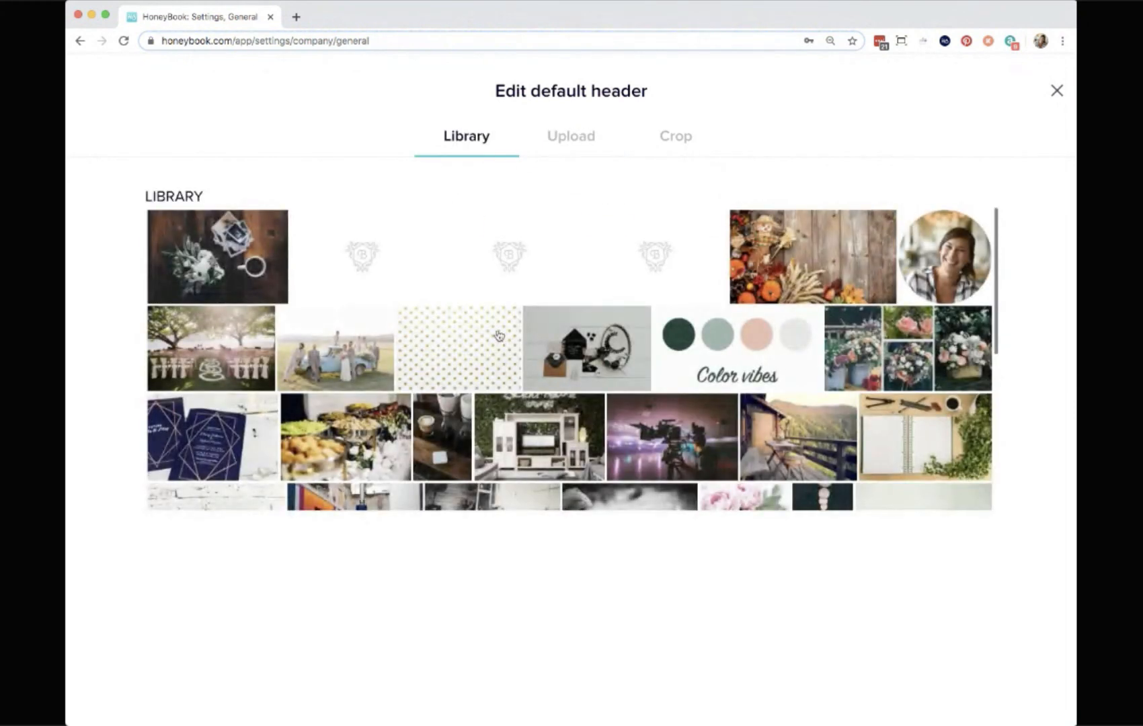
scroll(615, 301, down, 1)
scroll(615, 301, down, 5)
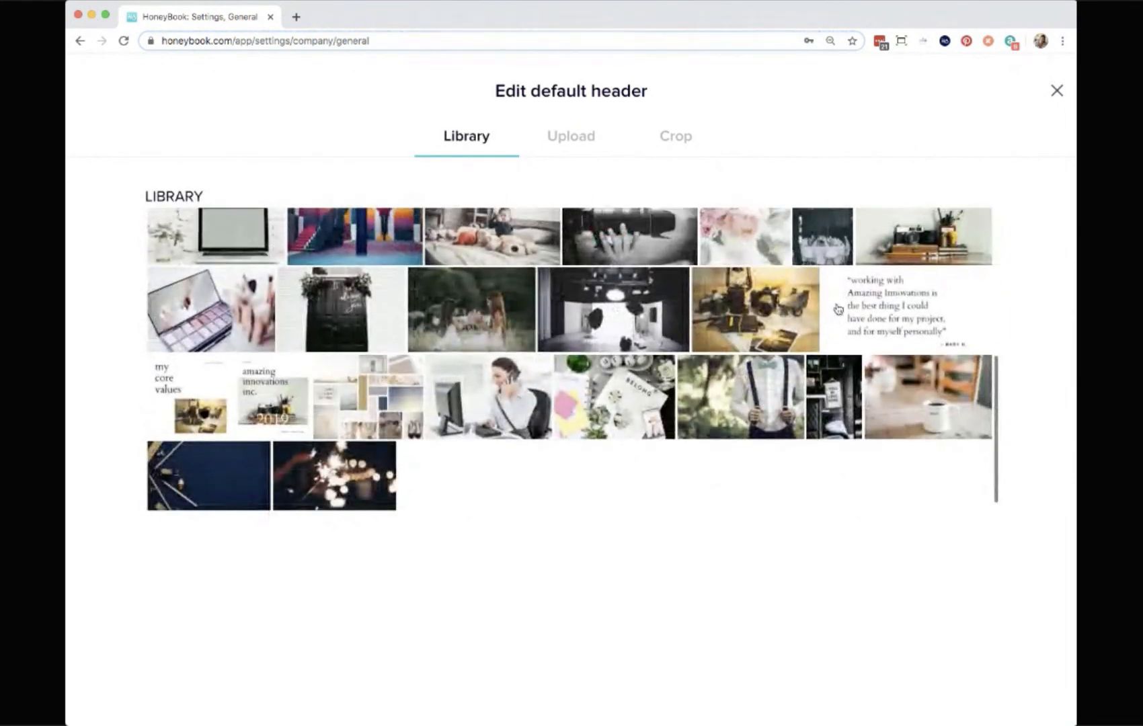
click(1057, 91)
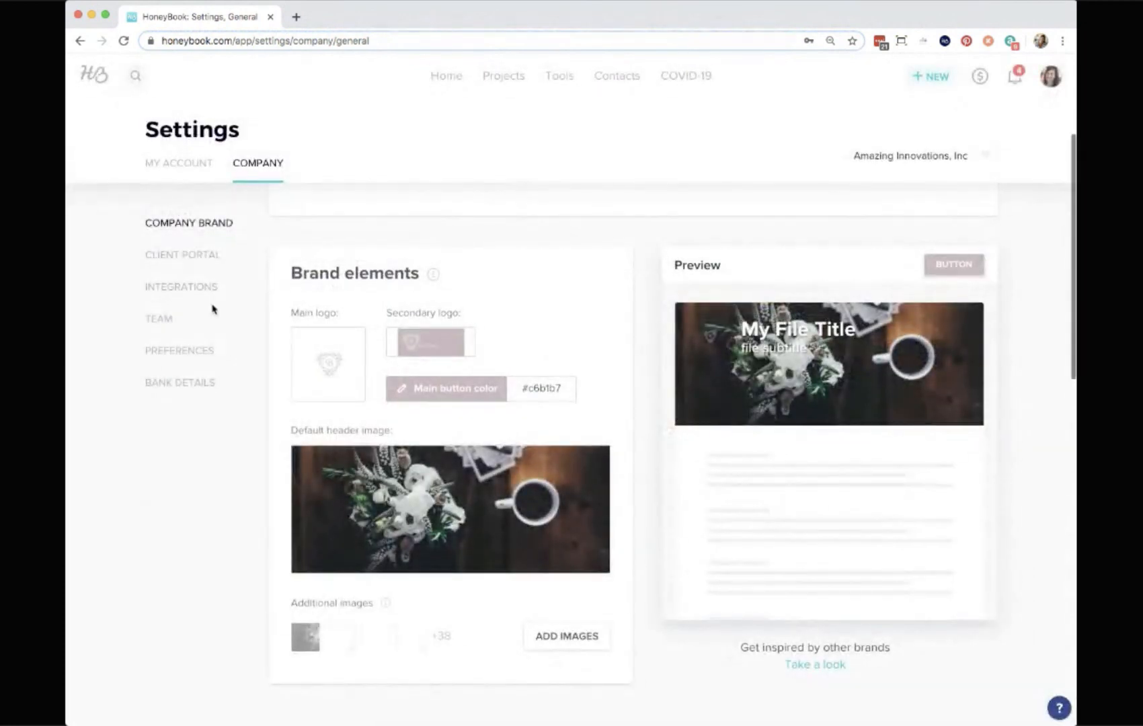
Open the Integrations settings and view the email sender address options.
click(180, 288)
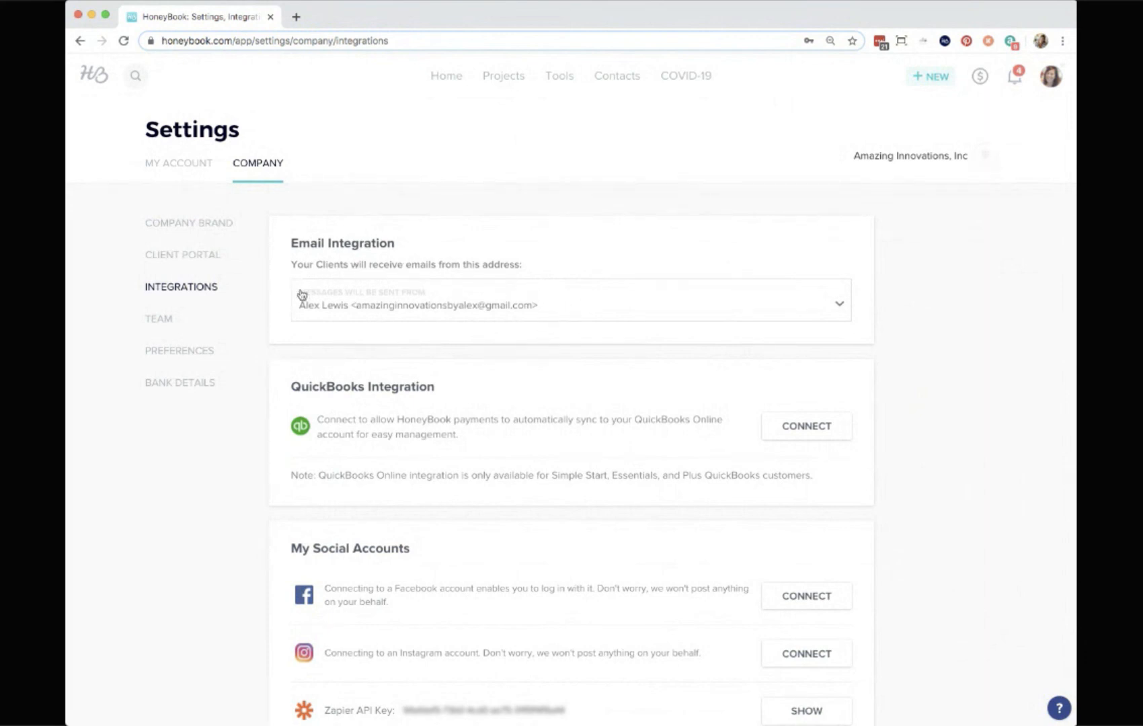
click(513, 317)
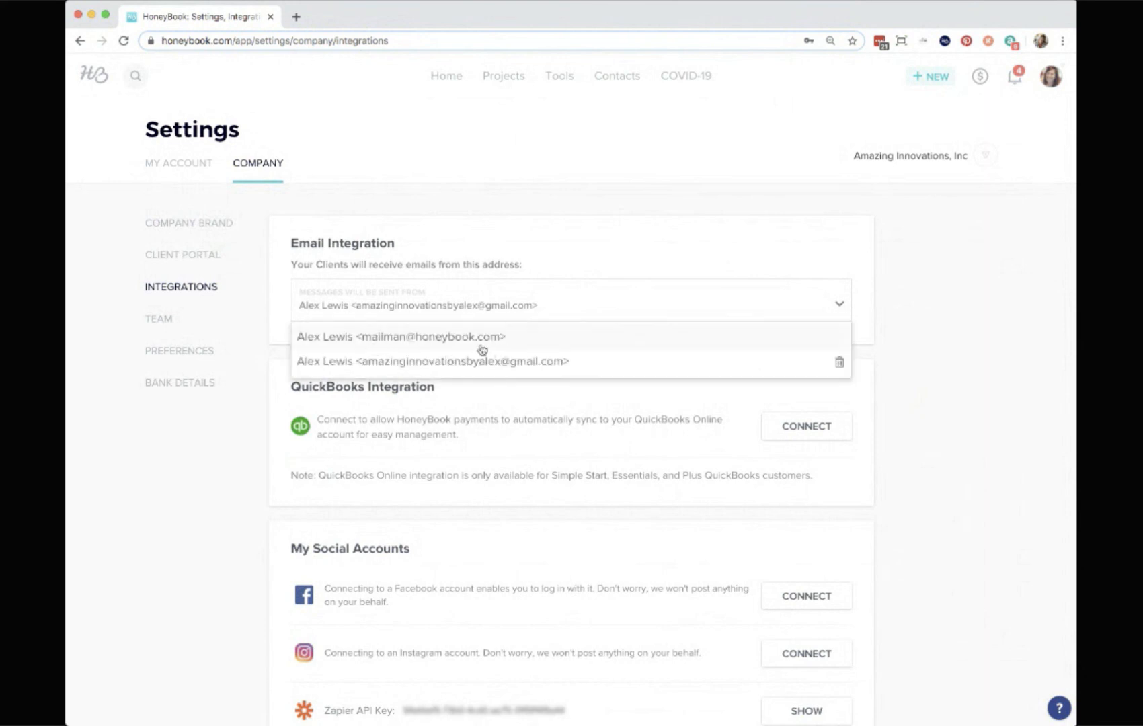
click(664, 200)
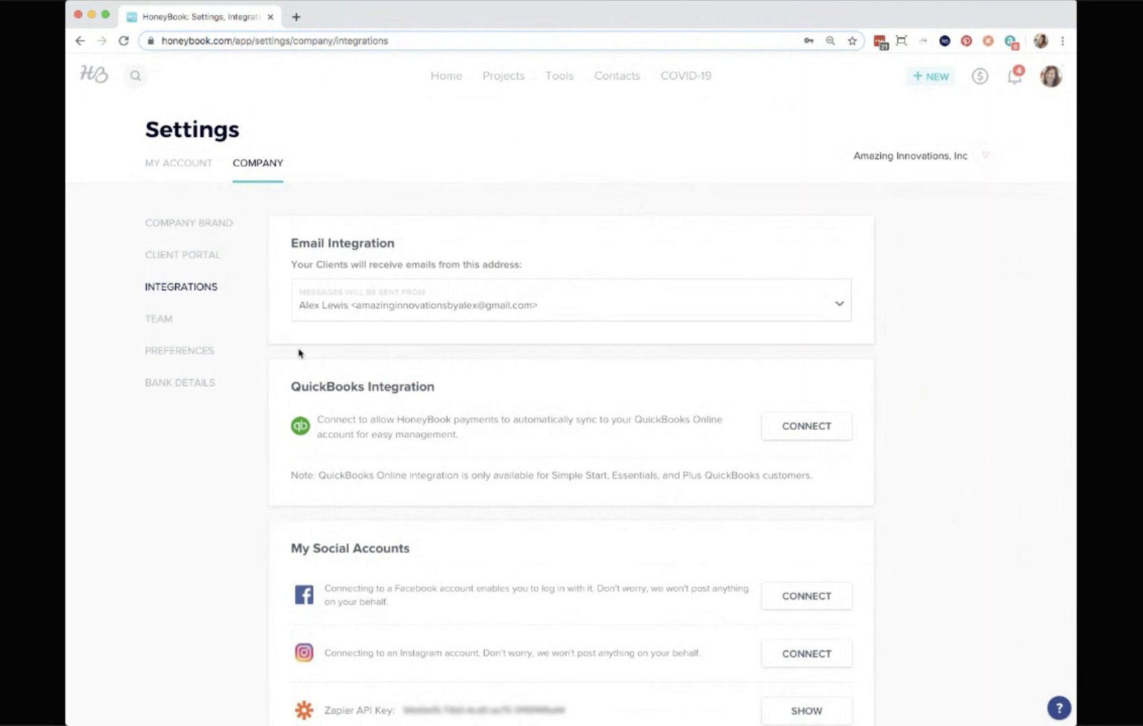
Open the Team settings and view the invite team member form and its permission roles, closing without inviting.
click(161, 321)
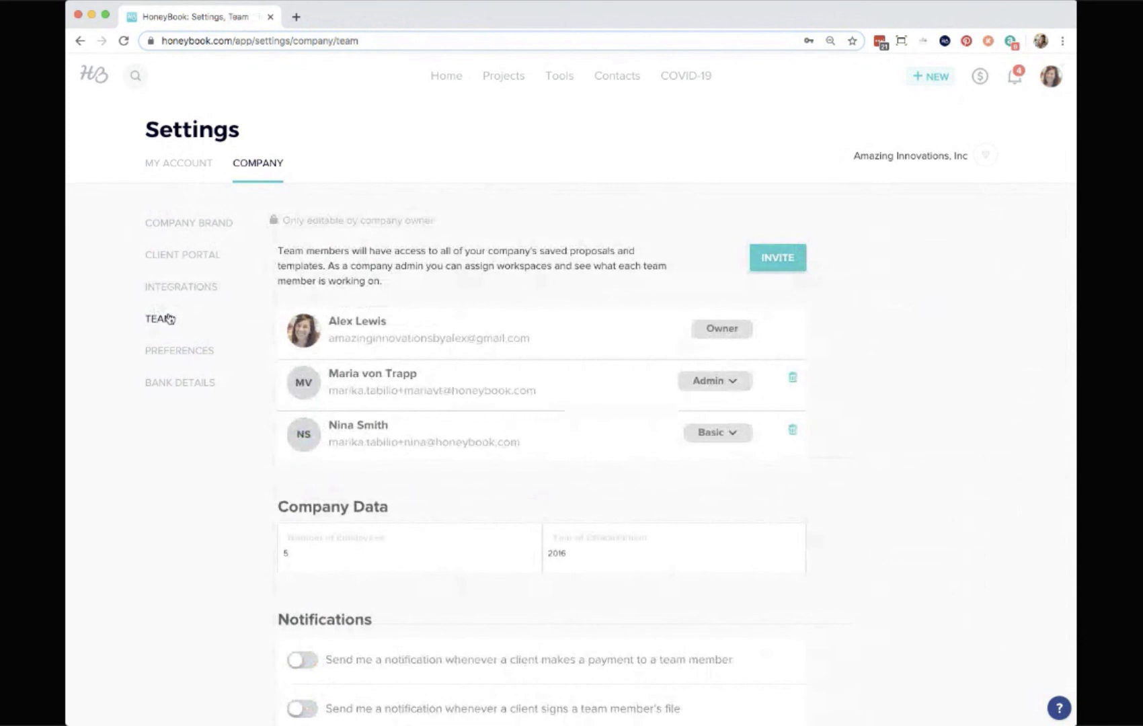
click(778, 258)
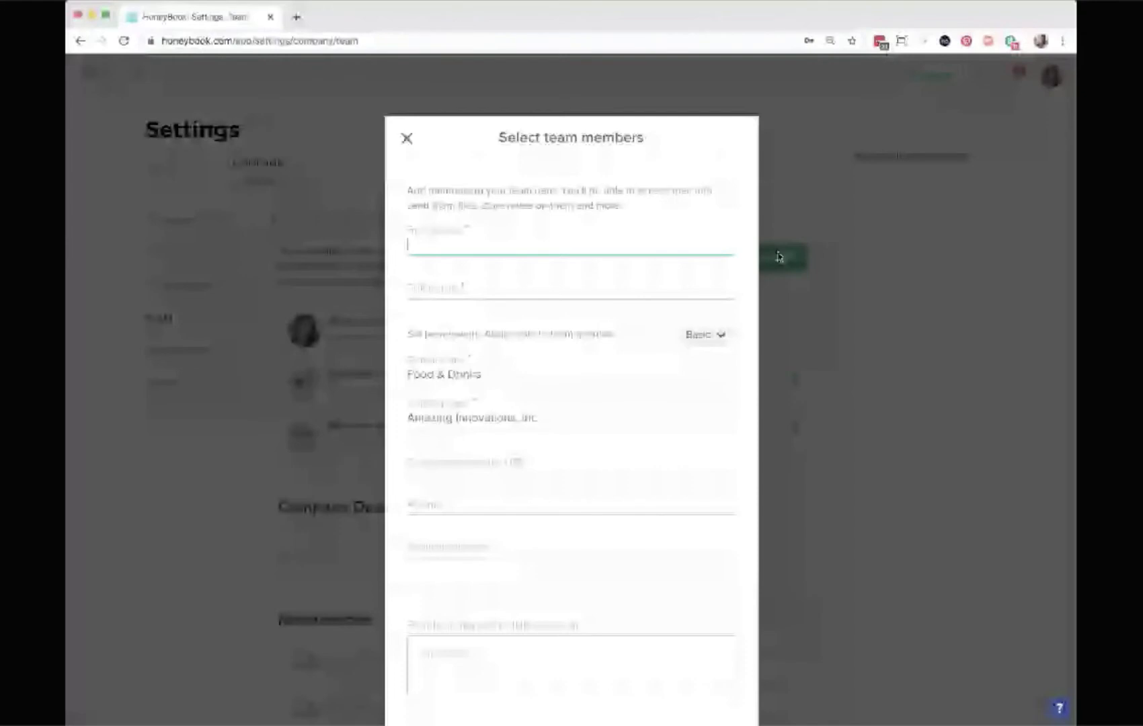
click(695, 335)
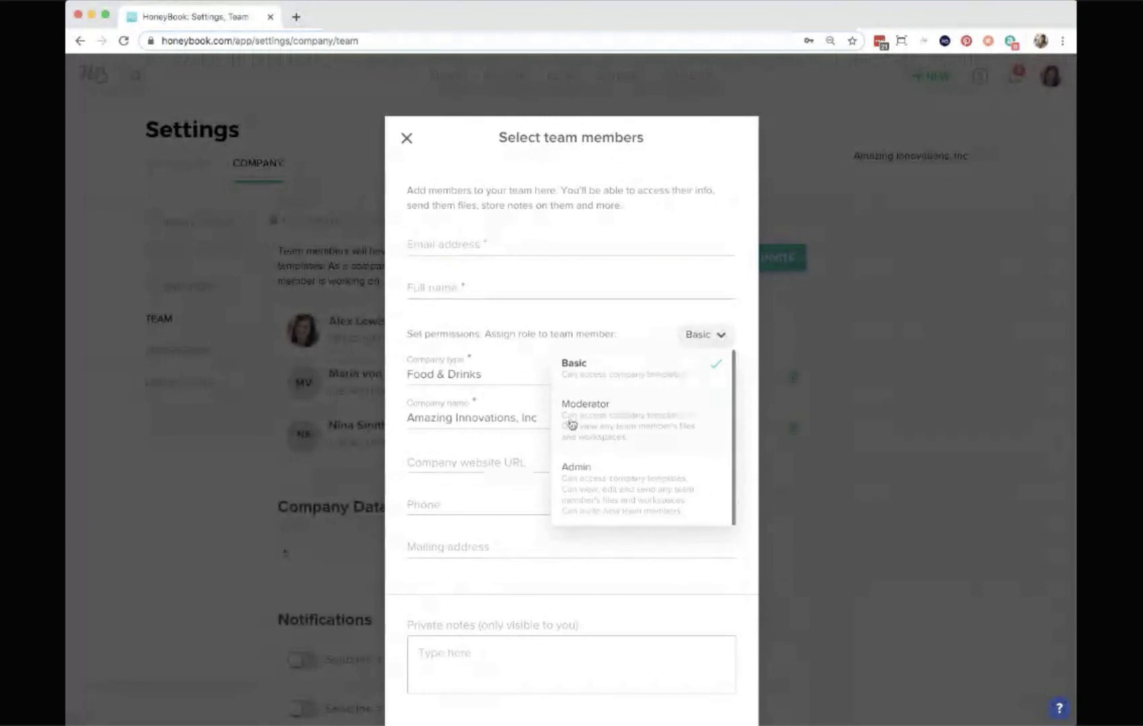
click(743, 344)
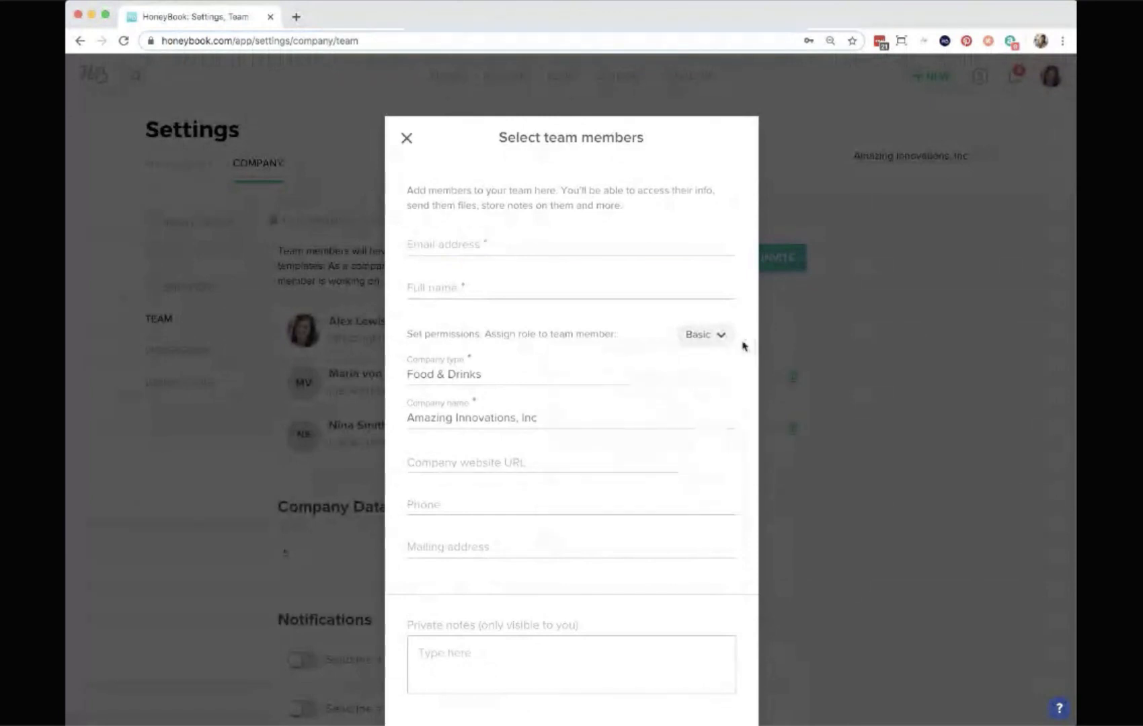
click(407, 137)
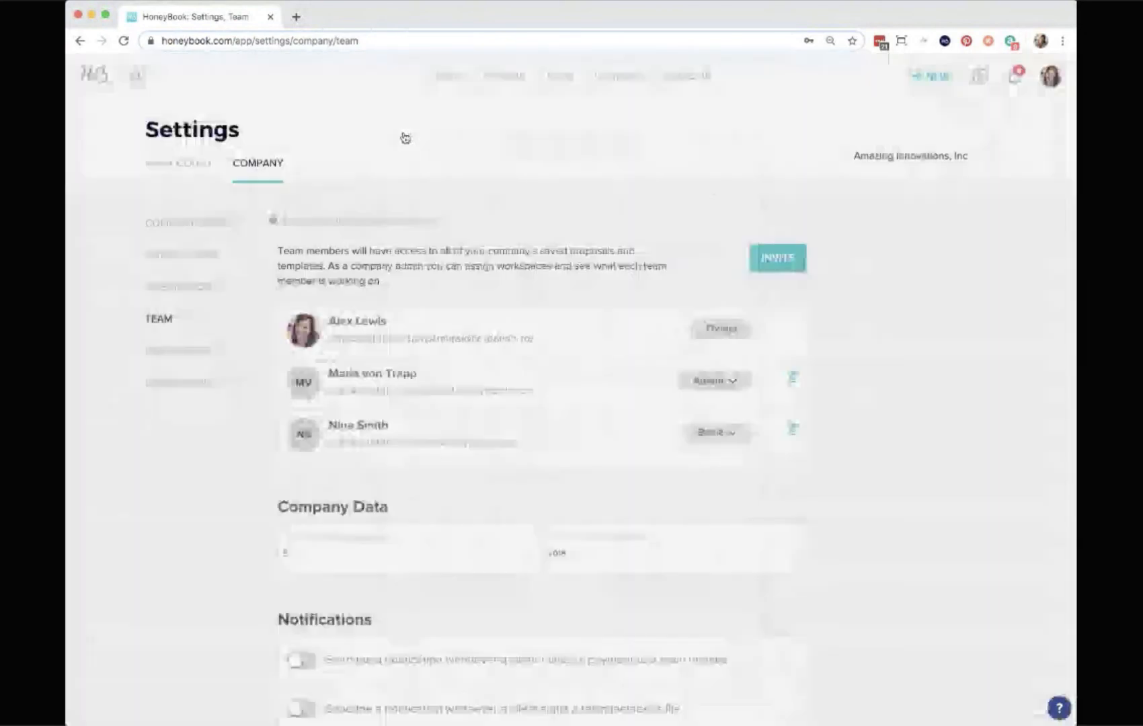
Open the Preferences settings and view the Project Details customization dialog, then close it.
click(201, 355)
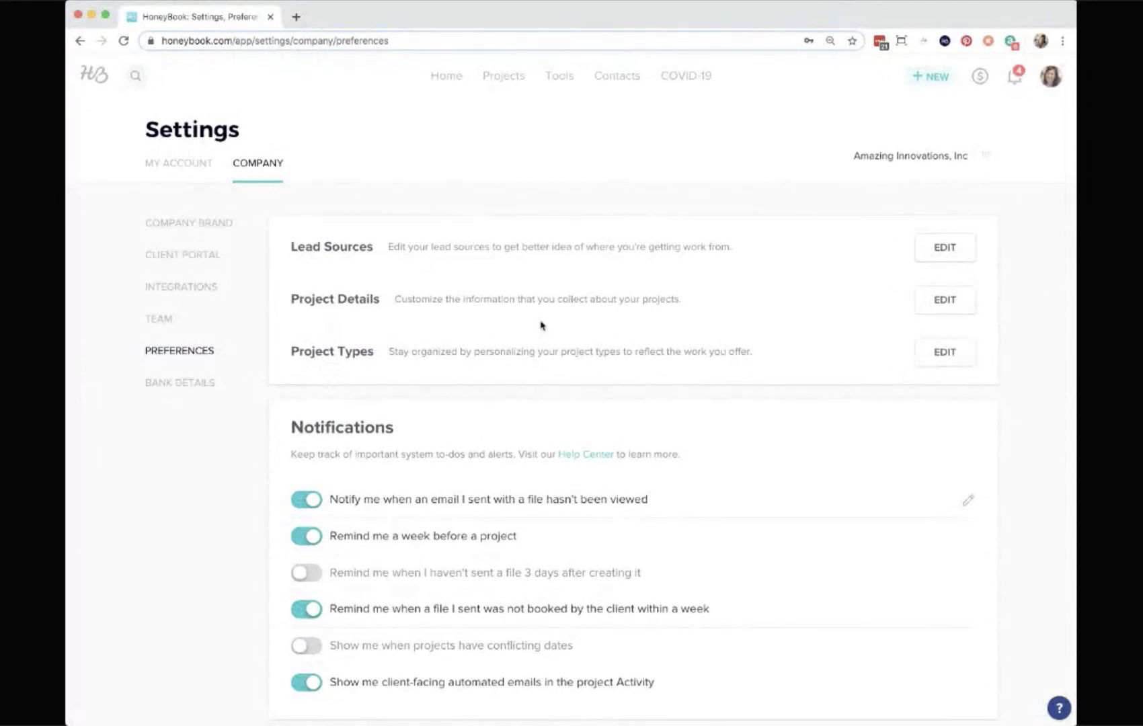
click(941, 296)
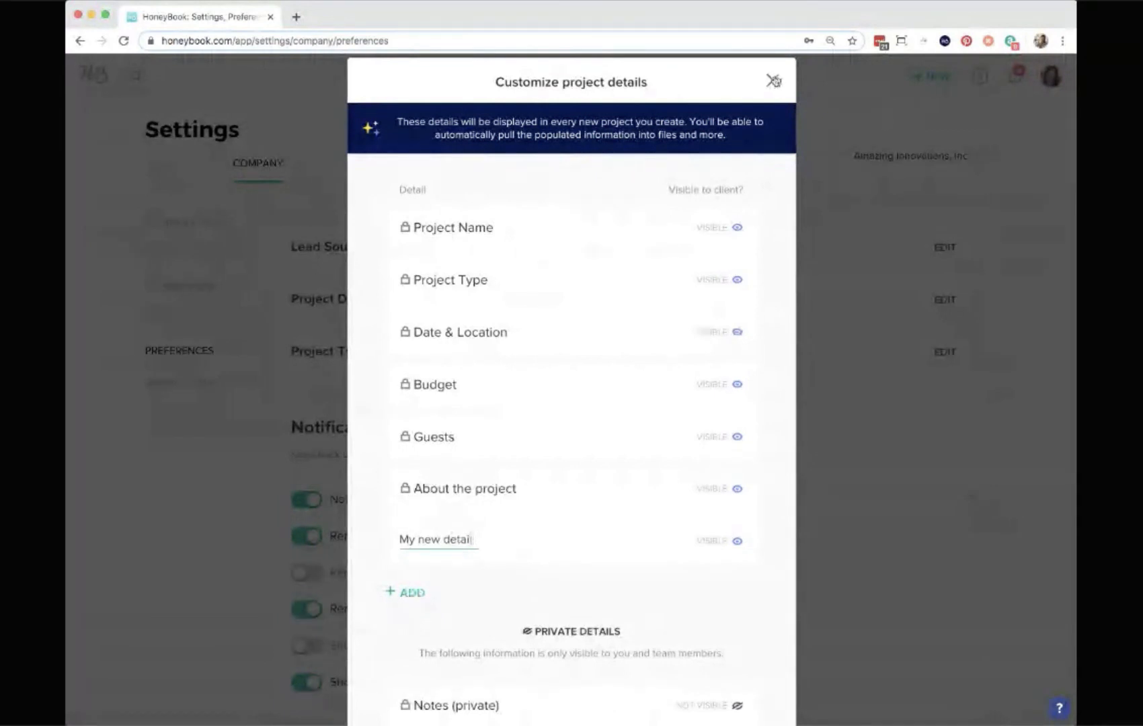
click(774, 82)
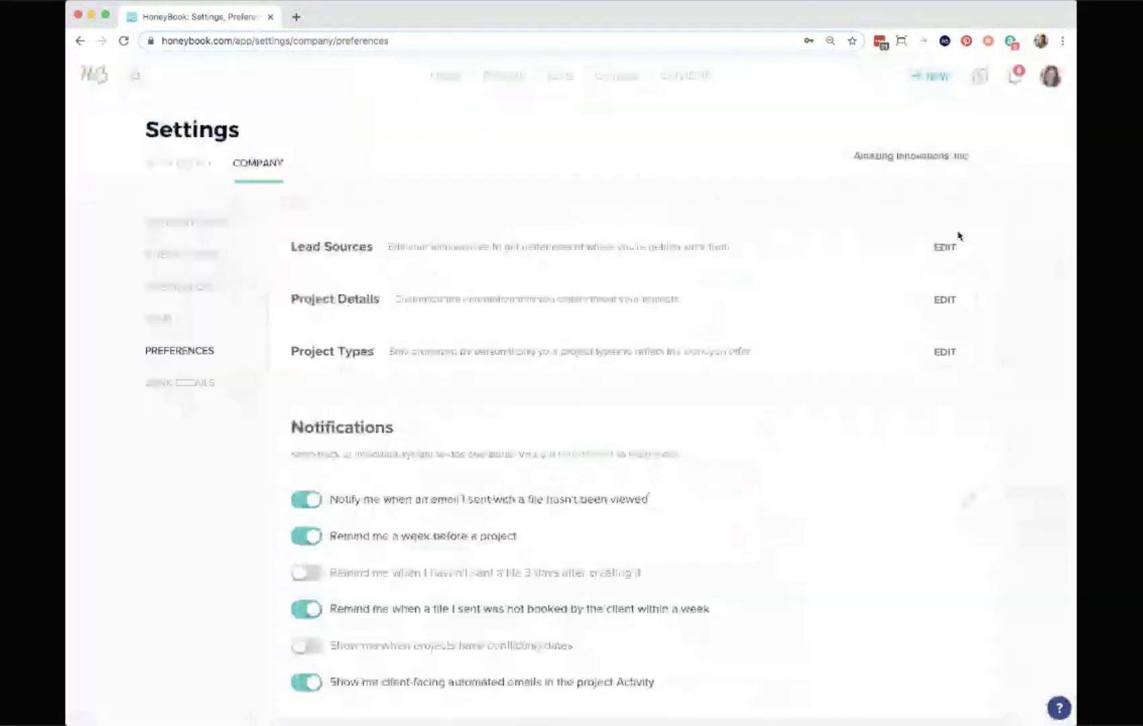
Open the Lead Sources editor to view the available lead sources, then close it without changes.
click(947, 246)
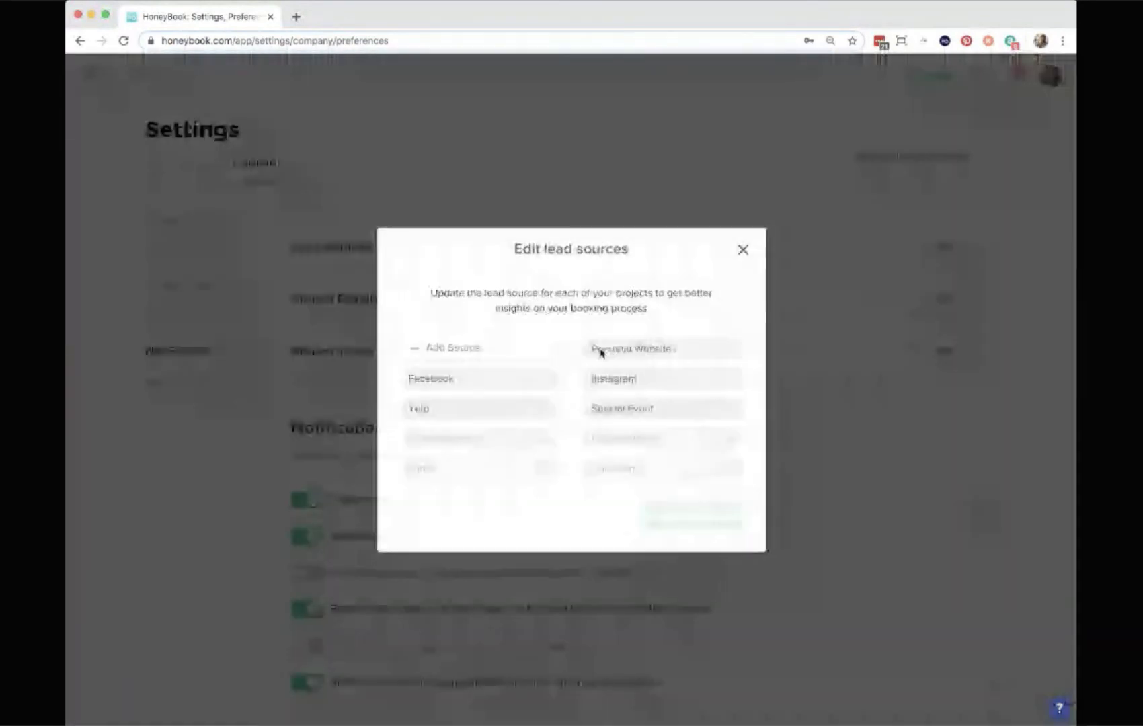
mouse_move(494, 408)
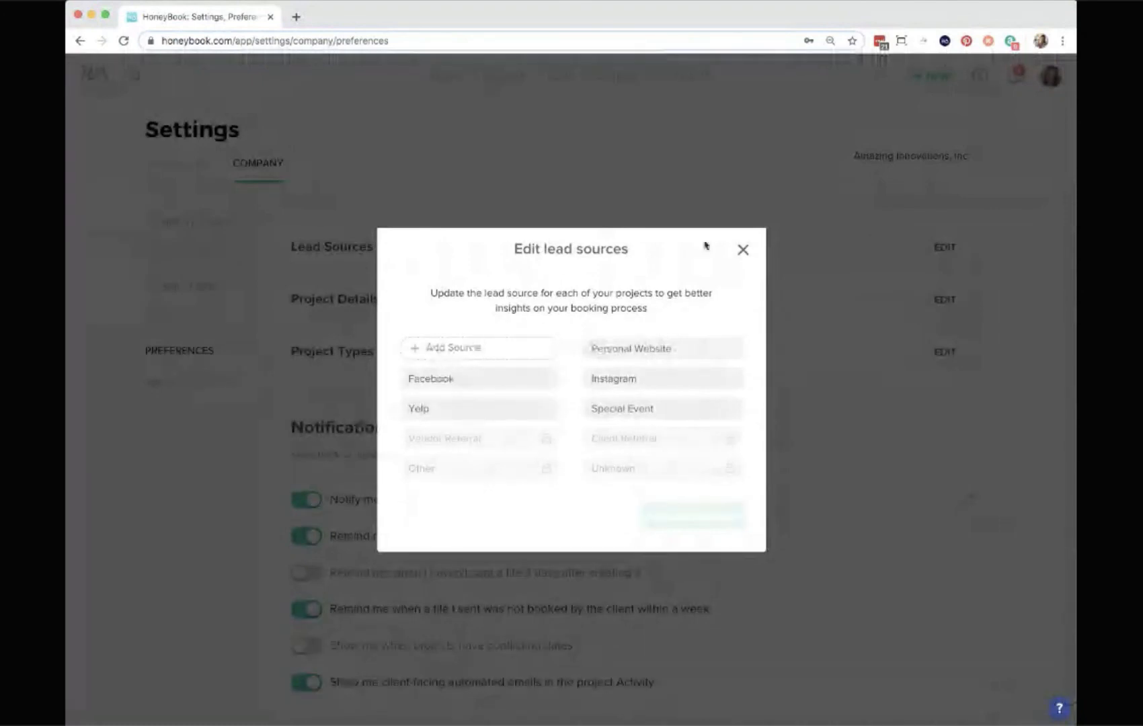
click(742, 252)
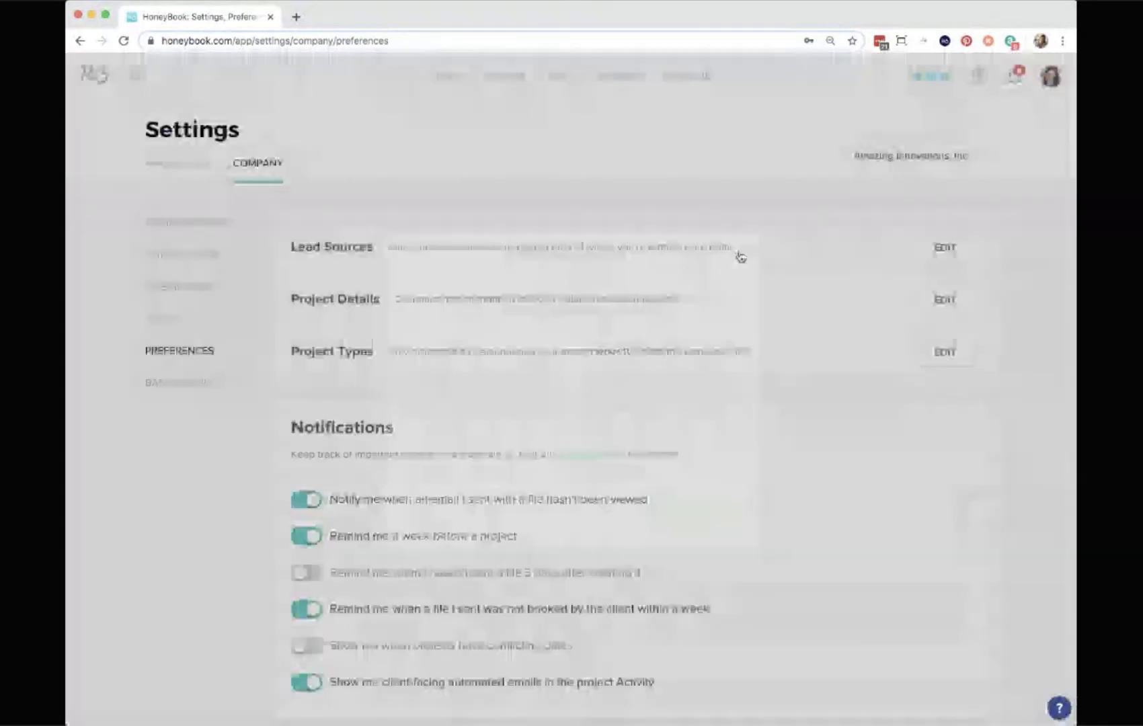
Turn on the action that sends the client a questionnaire 2 weeks before the project.
scroll(417, 553, down, 2)
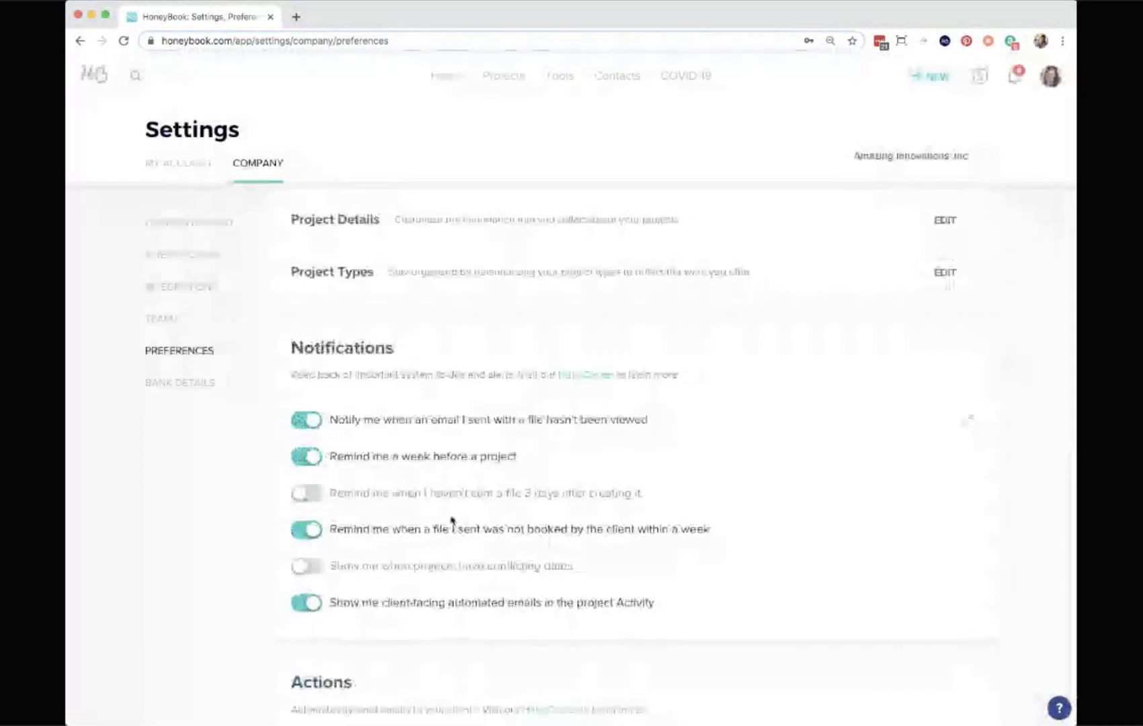
scroll(485, 511, down, 3)
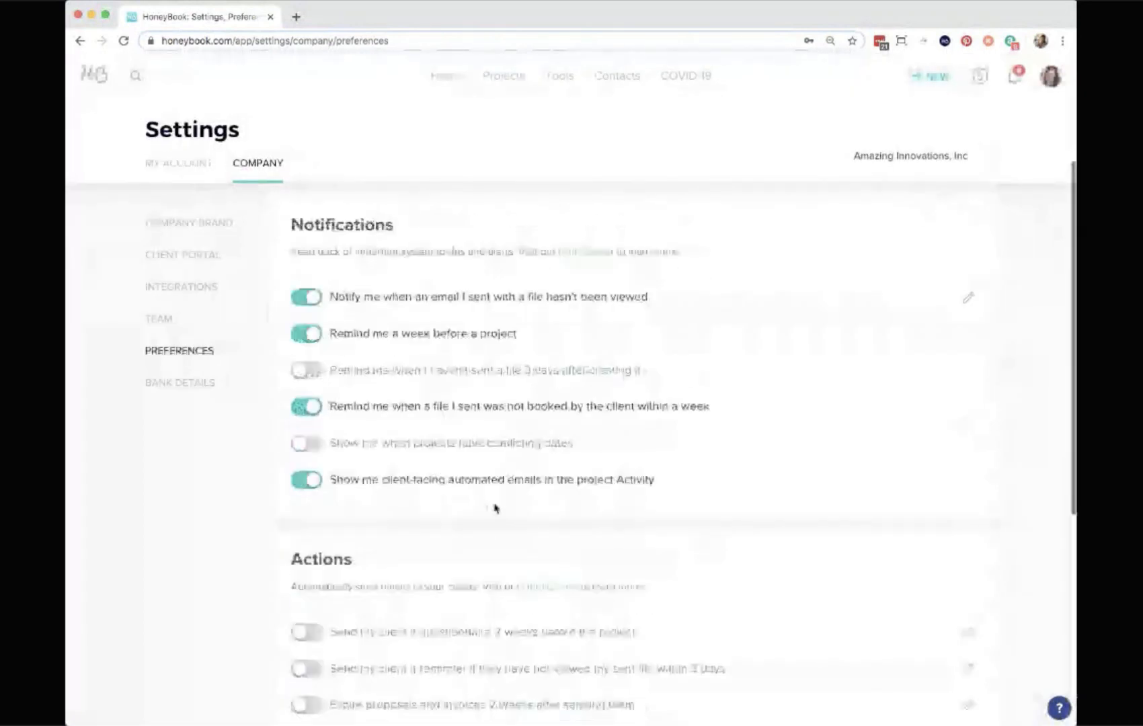
scroll(494, 507, down, 8)
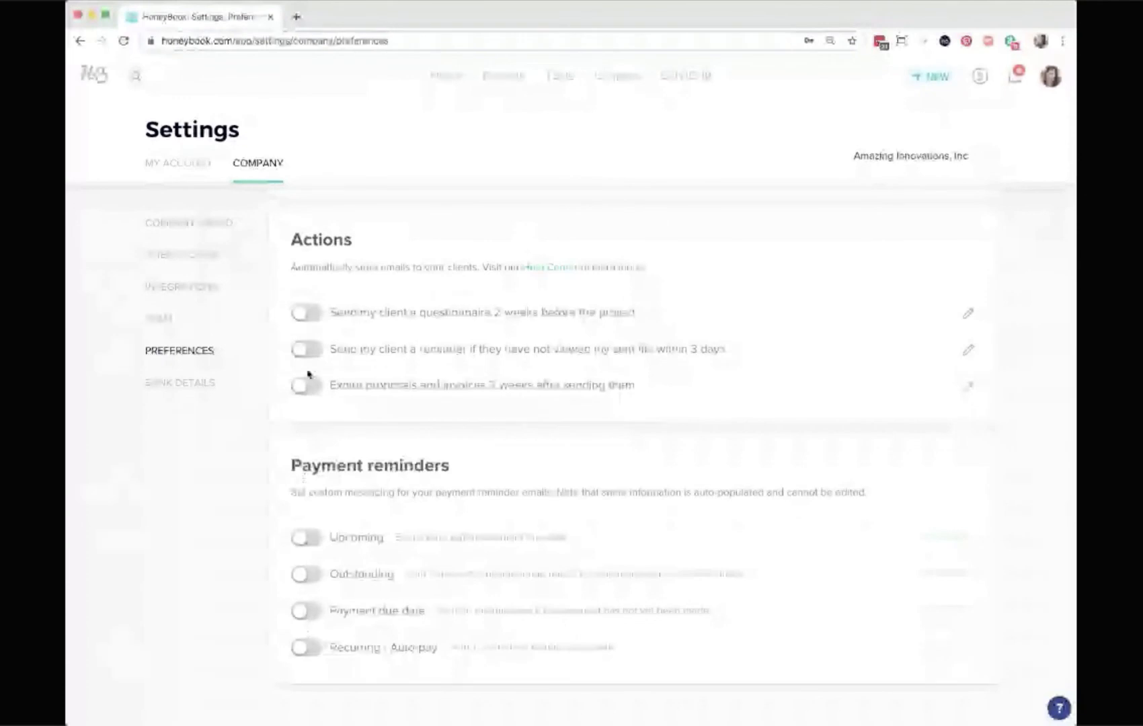
click(310, 312)
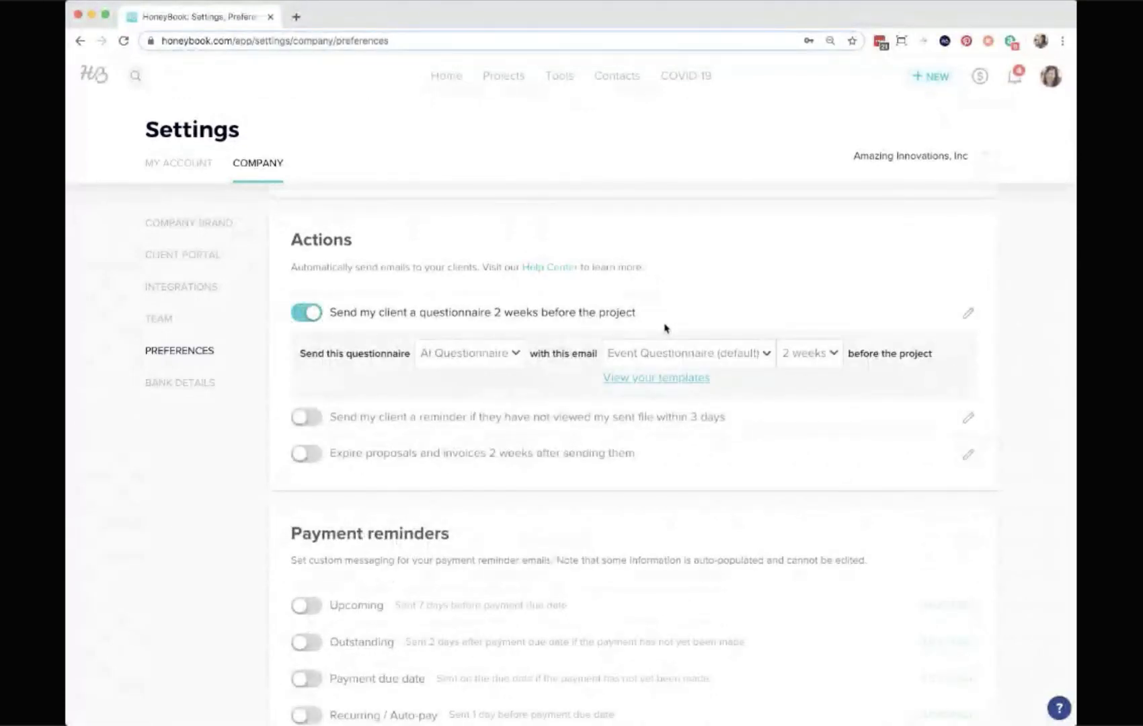
Turn on the Upcoming, Outstanding and Payment due date payment reminders.
scroll(511, 364, down, 3)
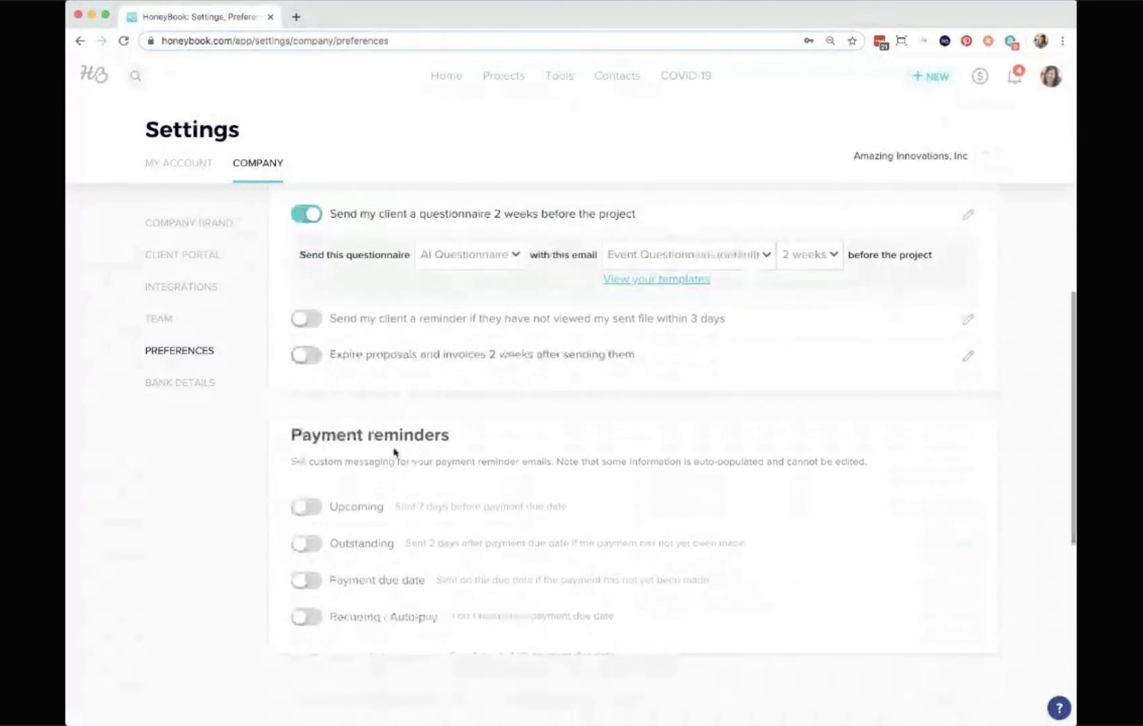
scroll(312, 510, up, 1)
click(311, 512)
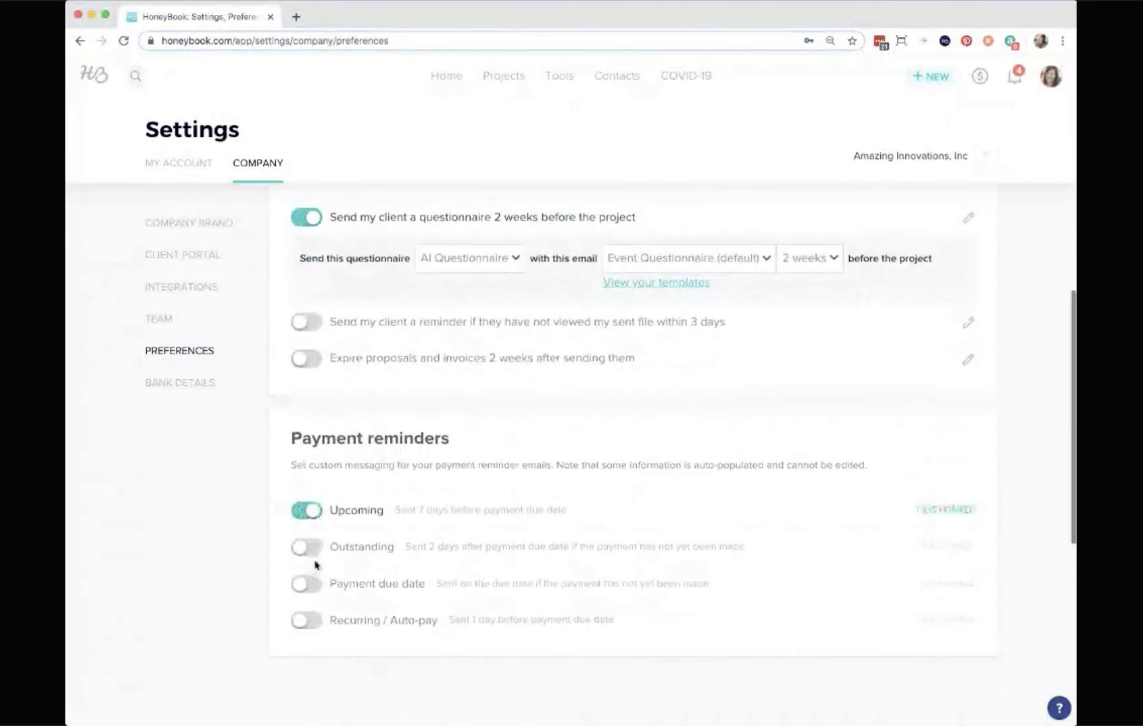
click(312, 550)
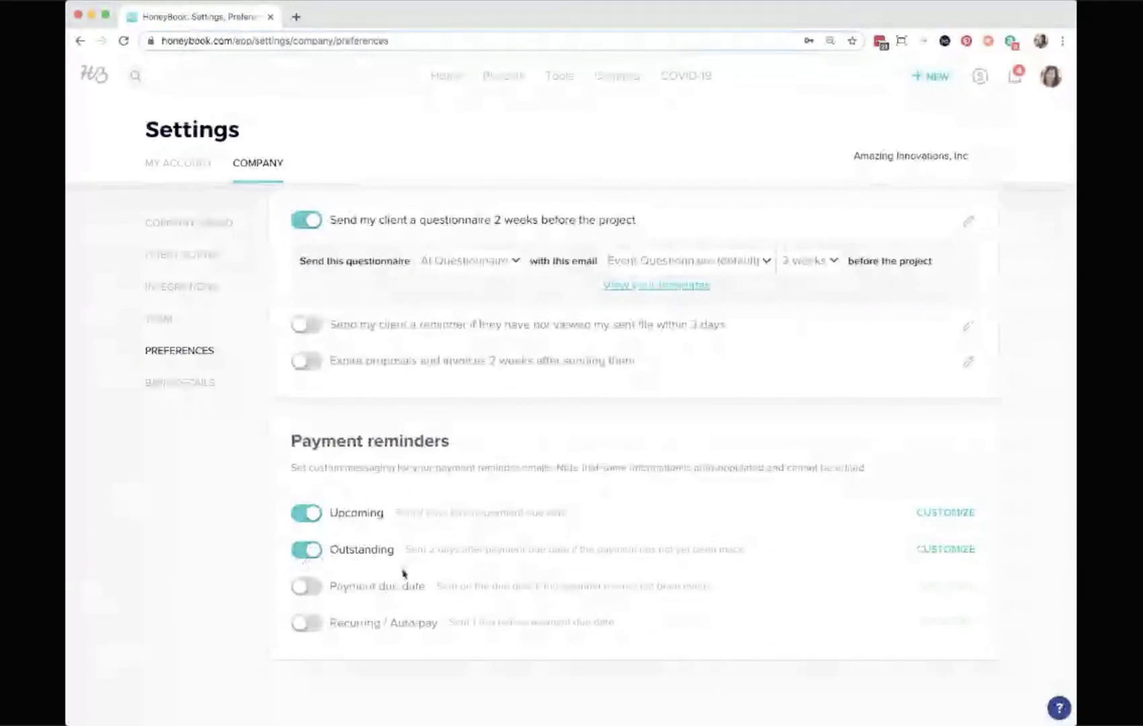
click(316, 587)
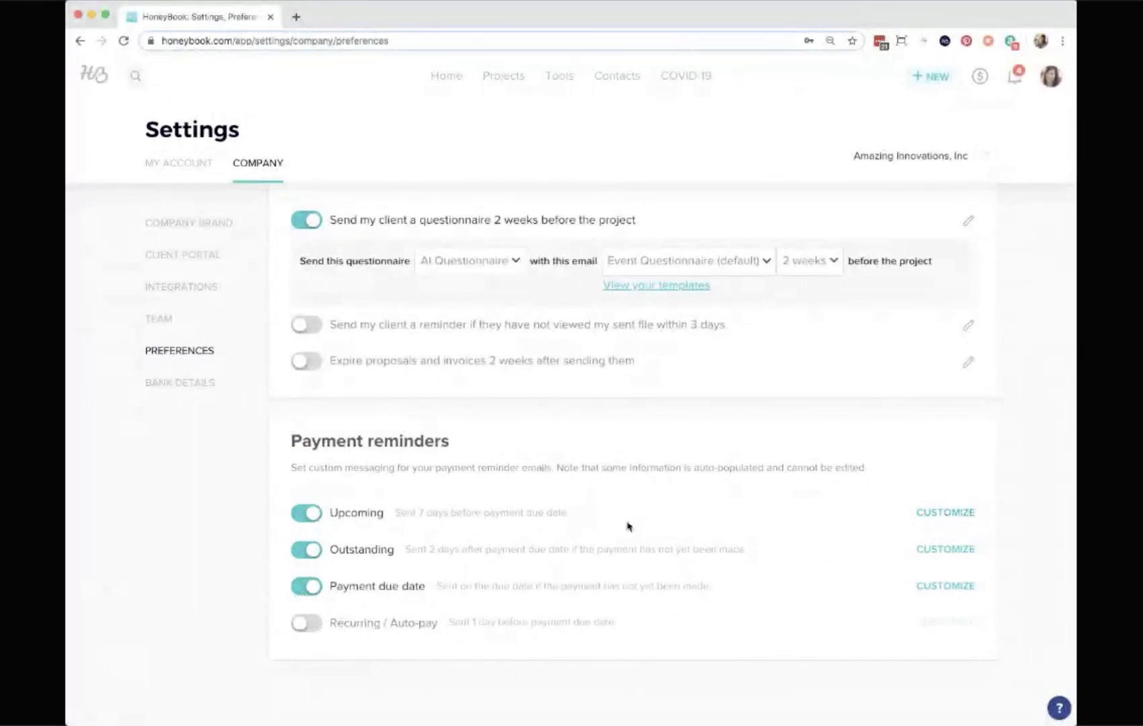
Turn the three payment reminders and the questionnaire action back off.
click(300, 516)
click(301, 552)
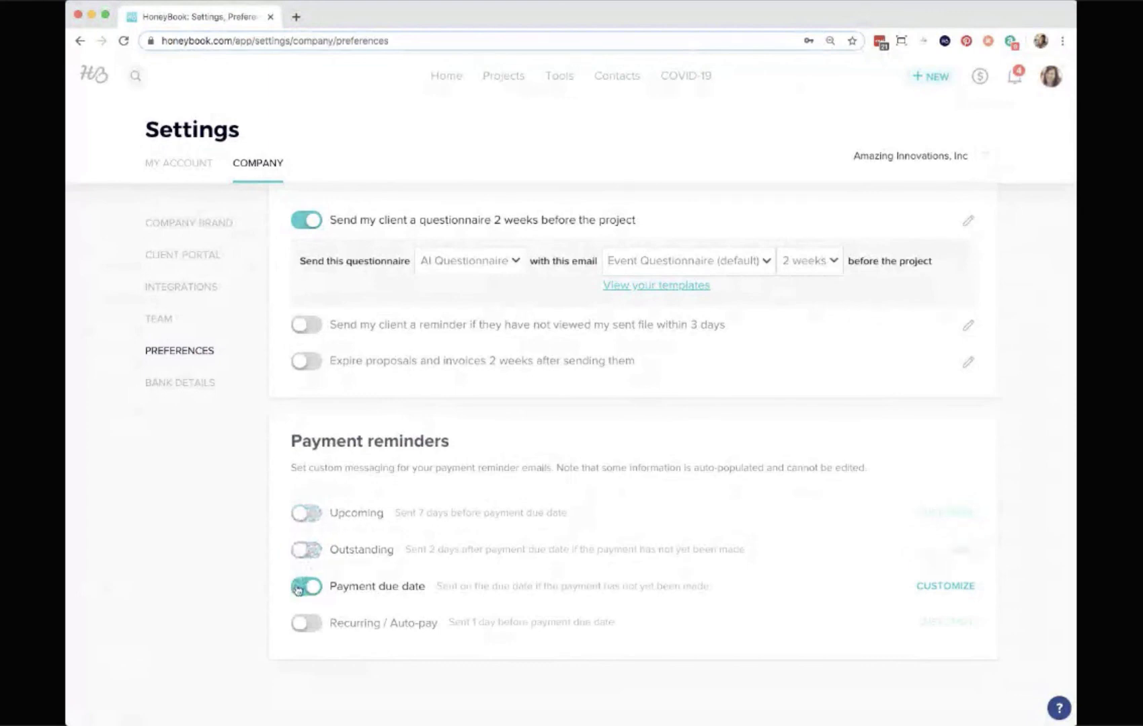
click(297, 590)
click(299, 226)
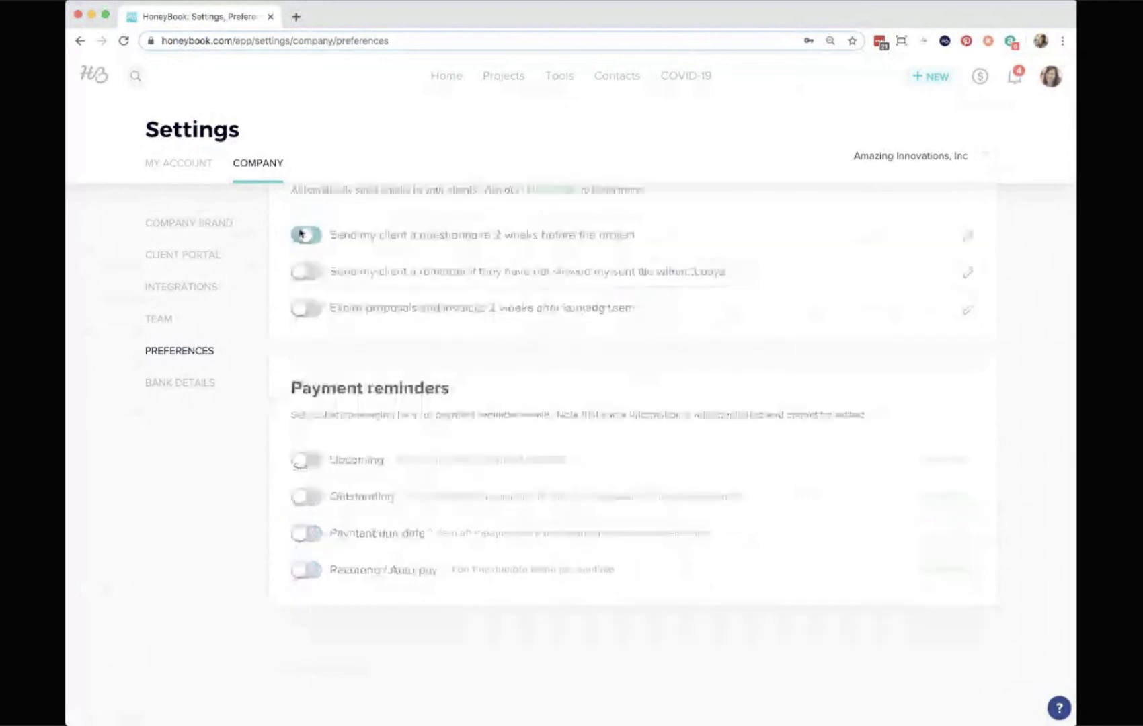
scroll(555, 573, up, 2)
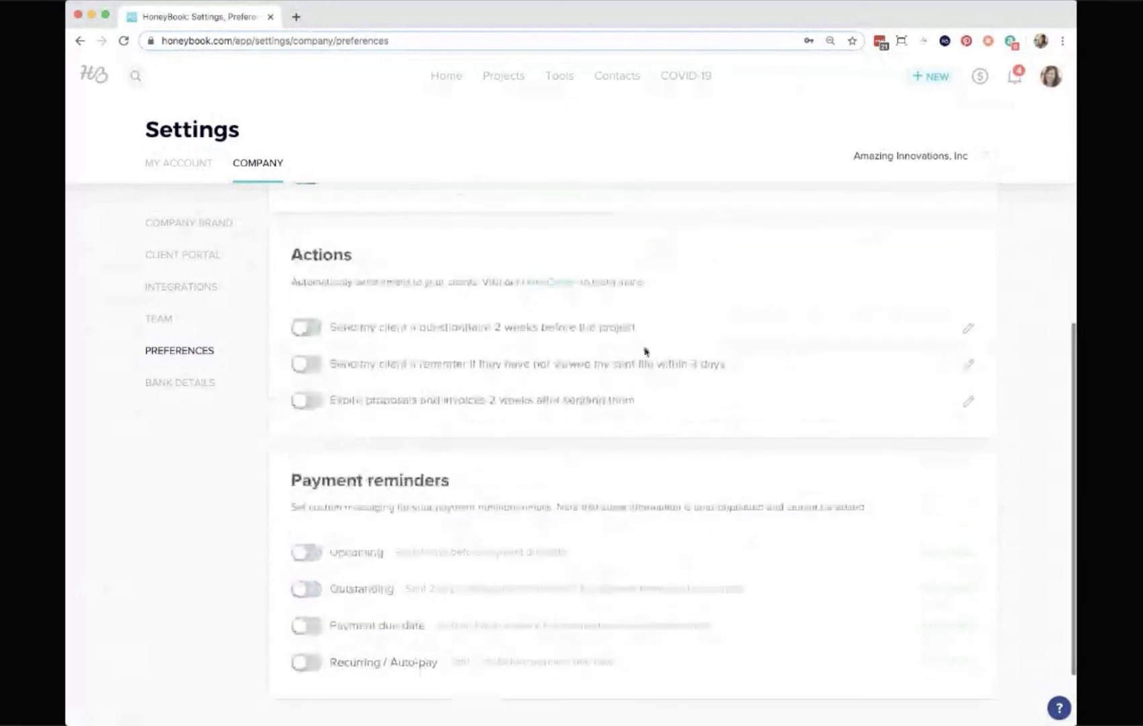
Open the Bank Details settings to view the bank account options, then return to the home dashboard.
click(169, 390)
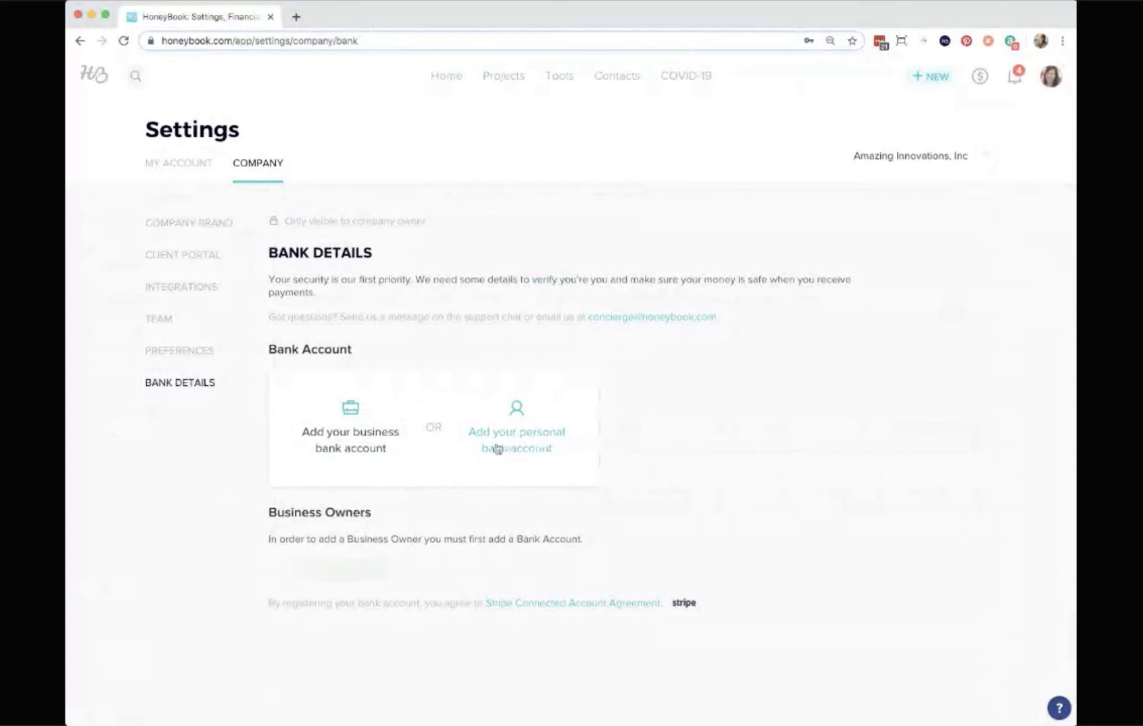
click(443, 78)
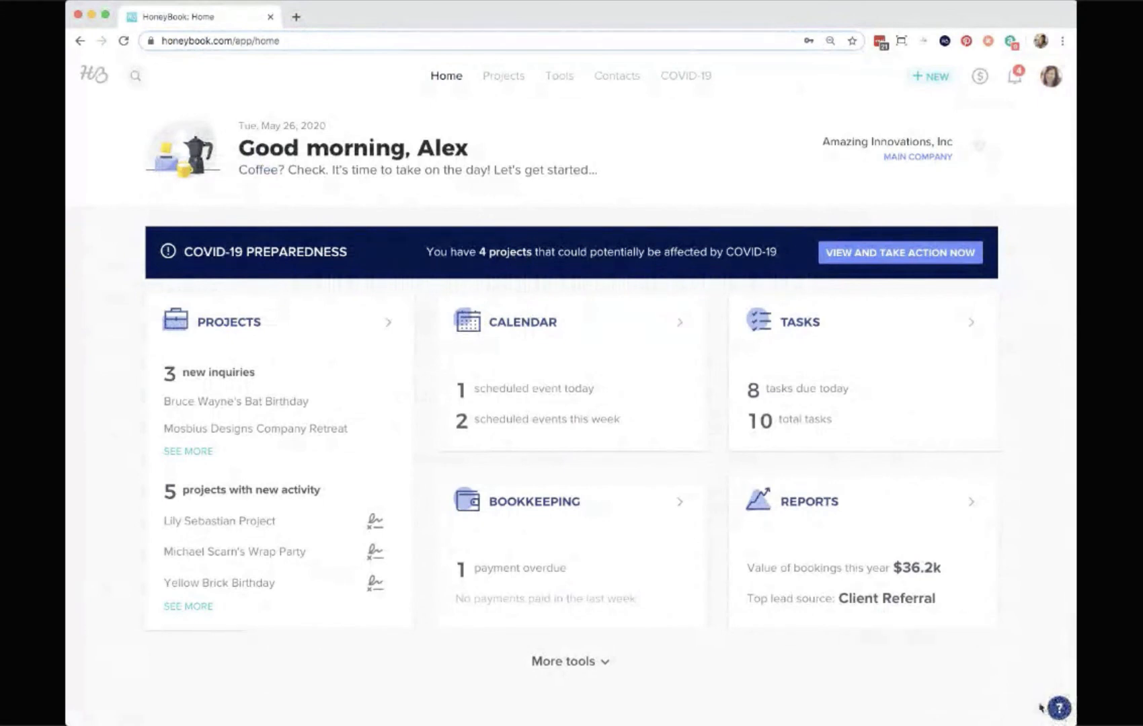
Open Product Webinars from the help menu and browse the Product Education page in the new tab.
click(1060, 708)
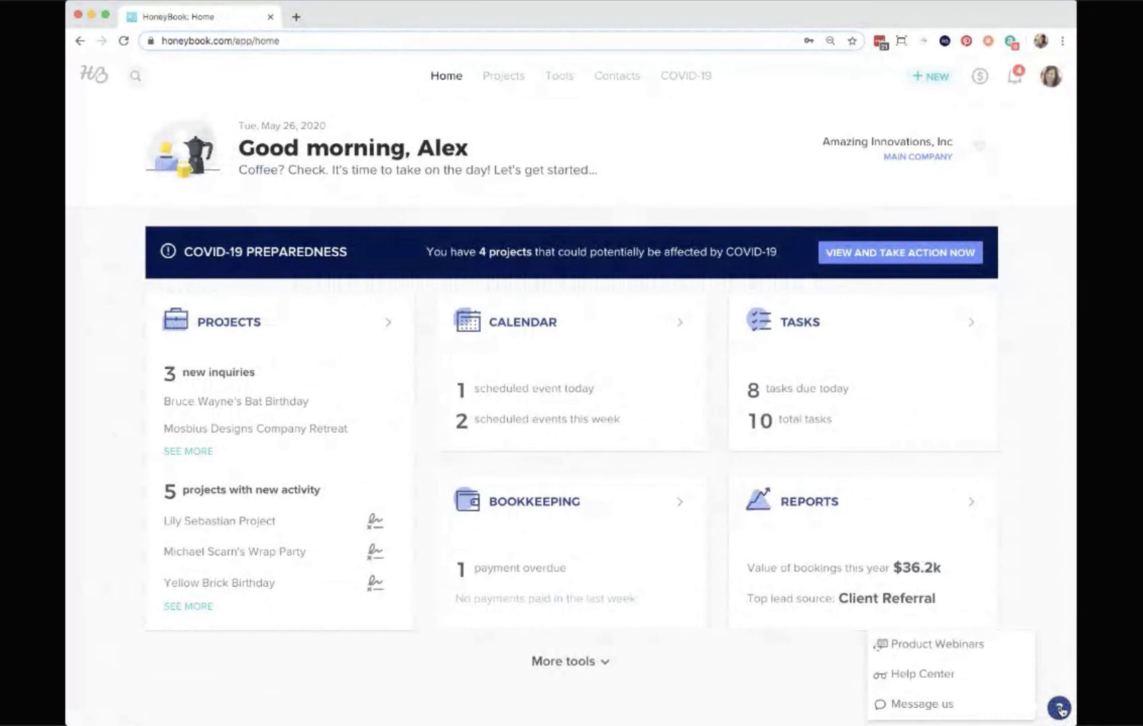
click(948, 646)
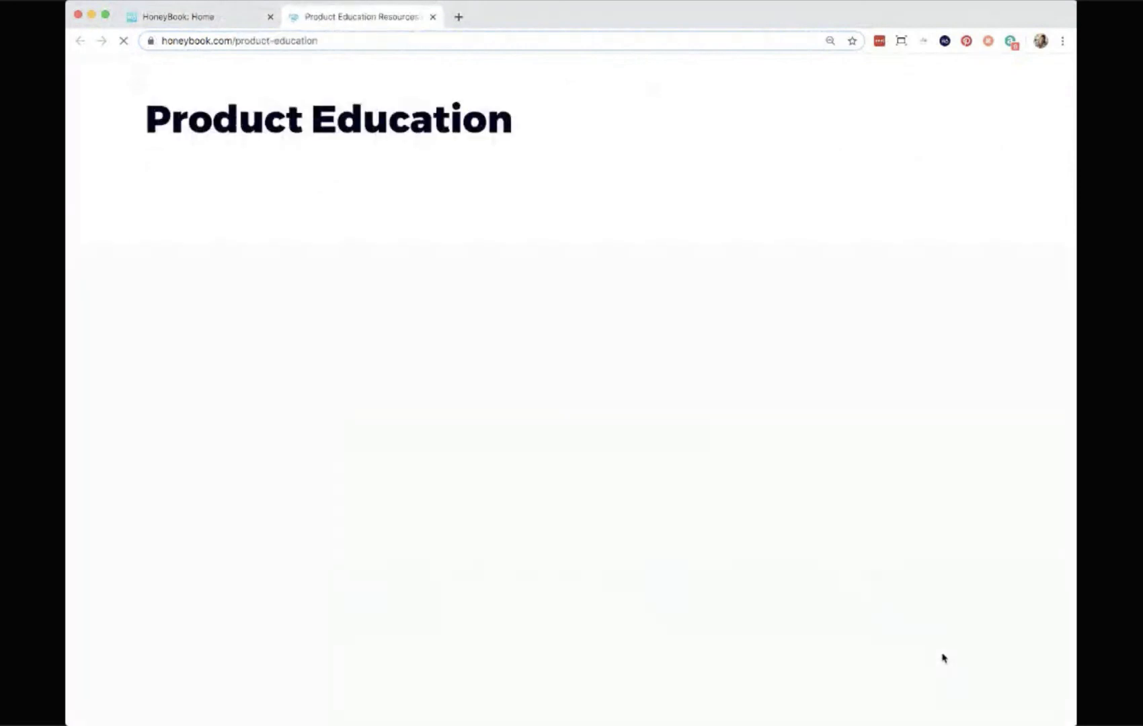
scroll(710, 543, down, 5)
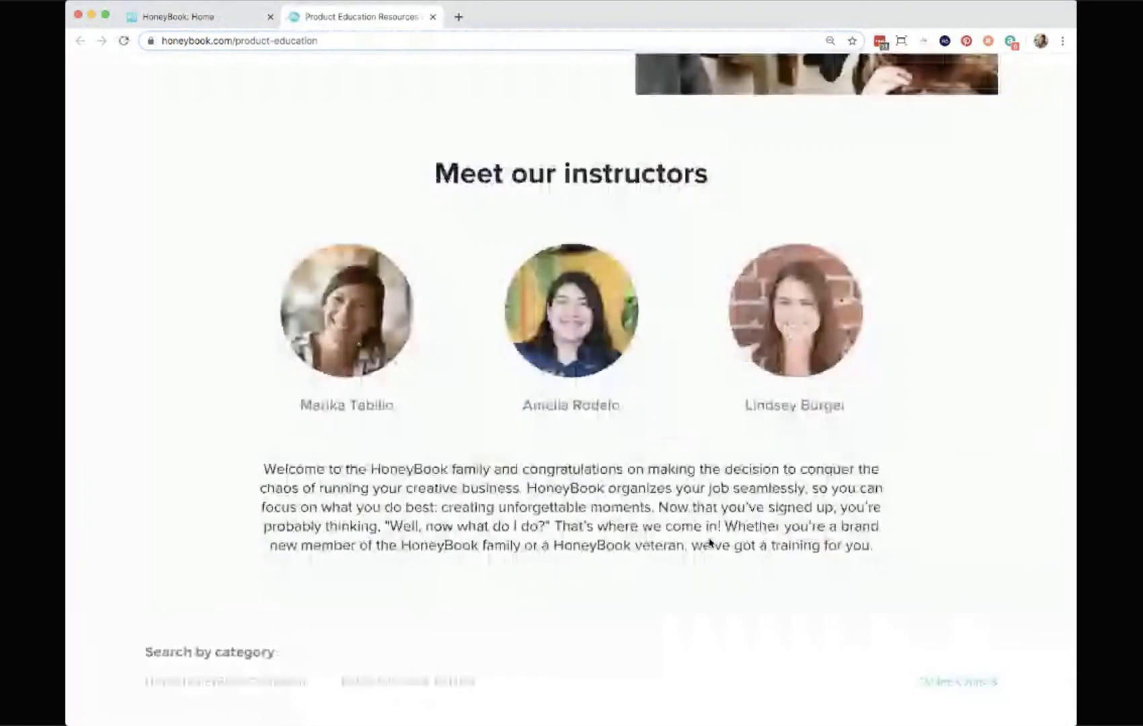
scroll(710, 543, down, 20)
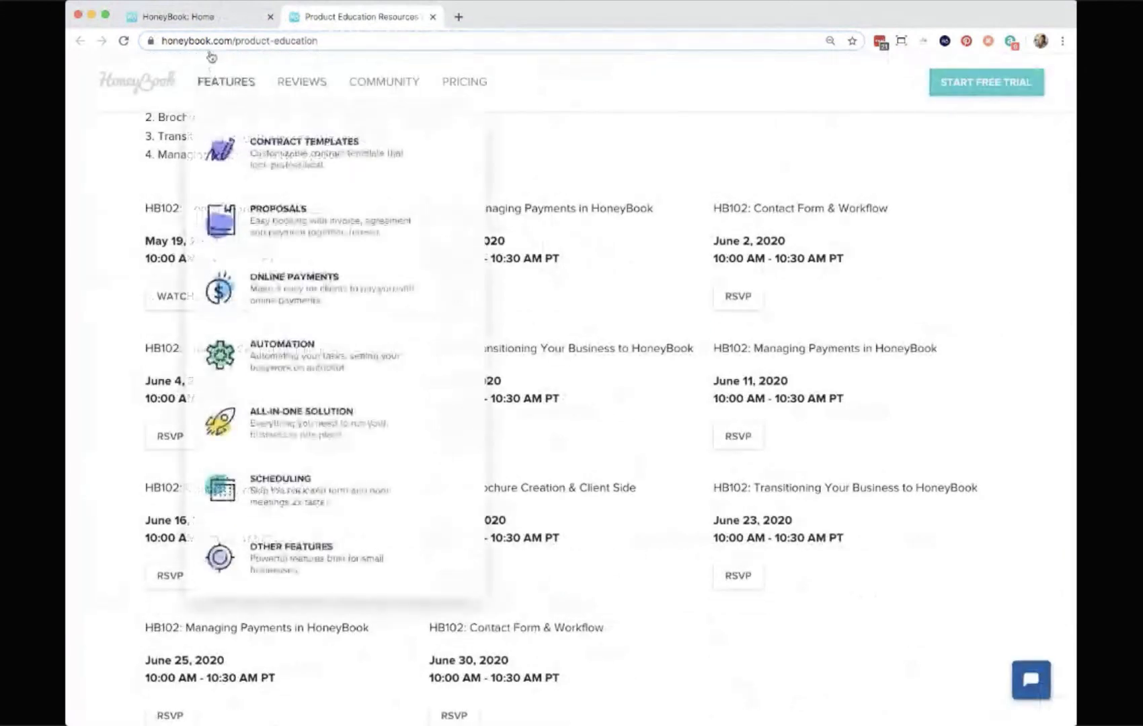
click(215, 12)
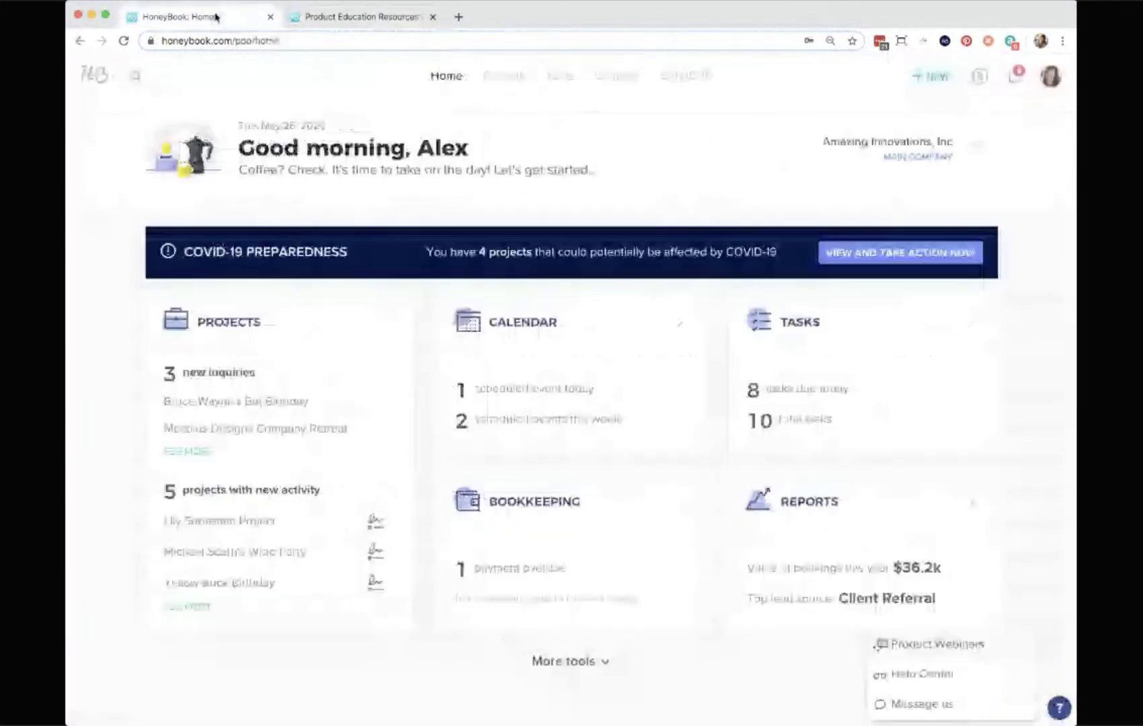
Open the support messenger, start a new message conversation, then go back and close the messenger.
click(942, 706)
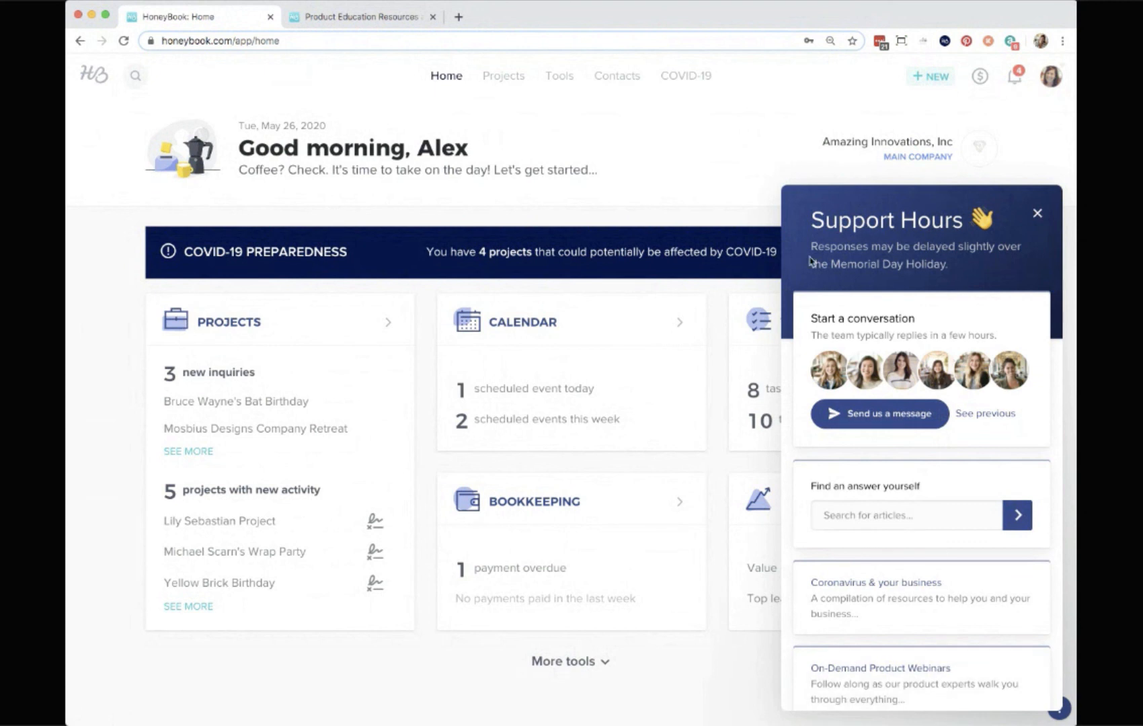
click(853, 416)
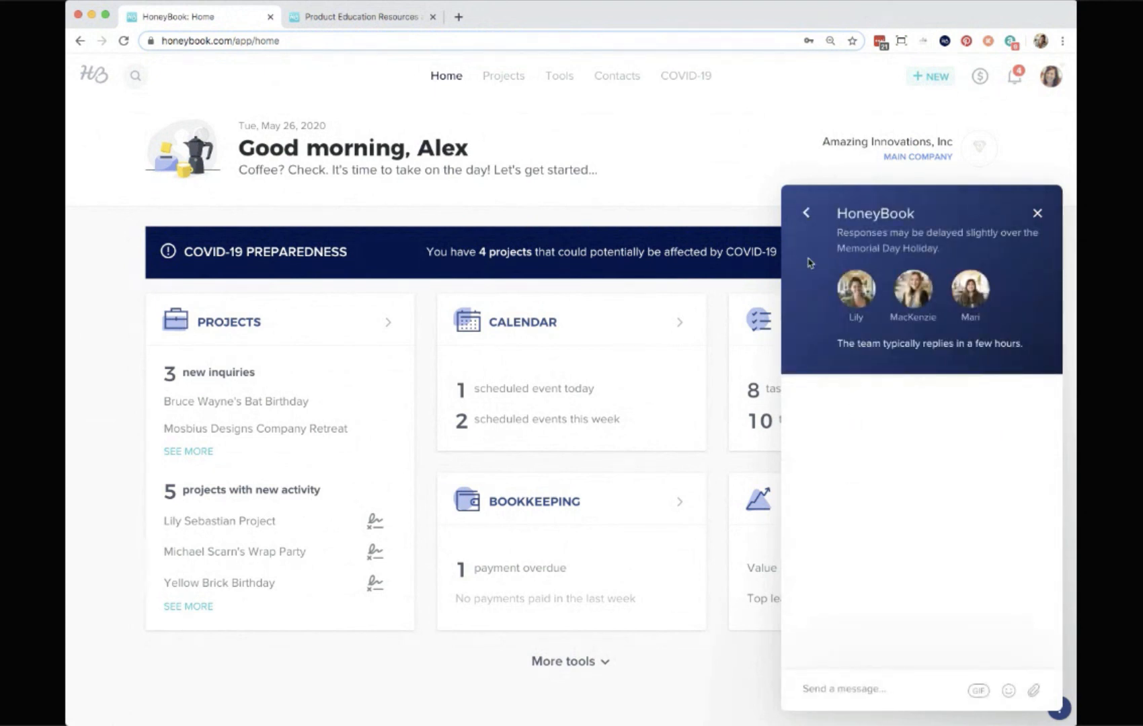
click(807, 215)
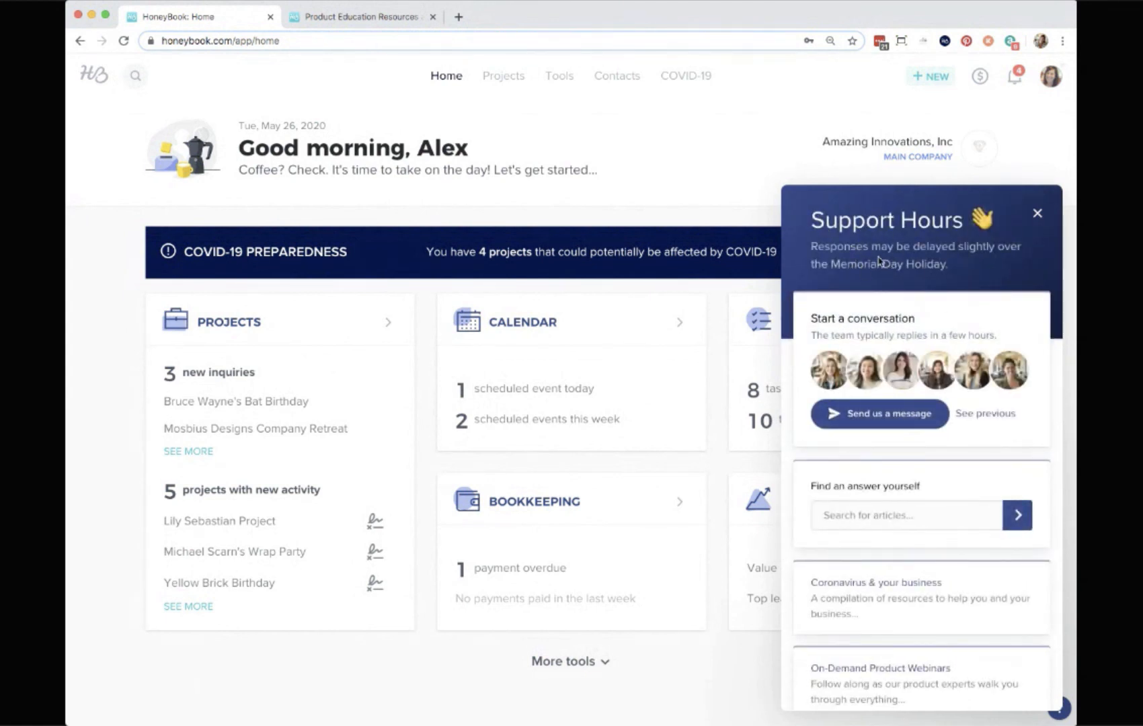
click(1037, 213)
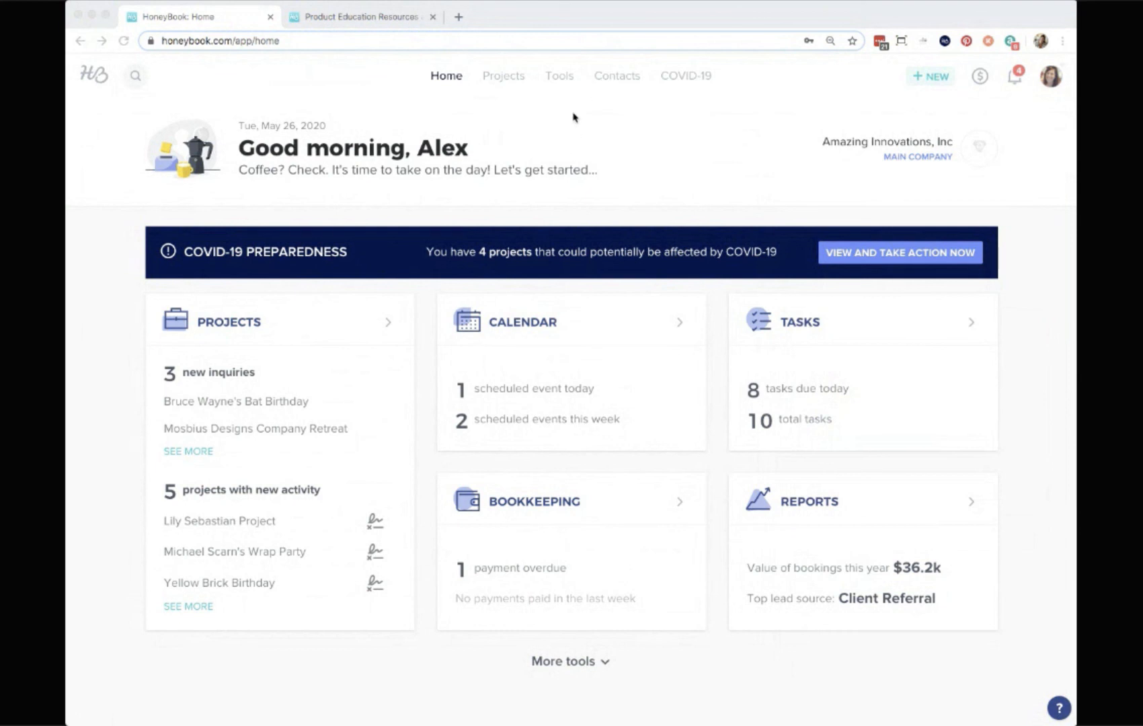
Browse the Tools menu and open Contact Form templates, then return to the Home dashboard.
click(356, 17)
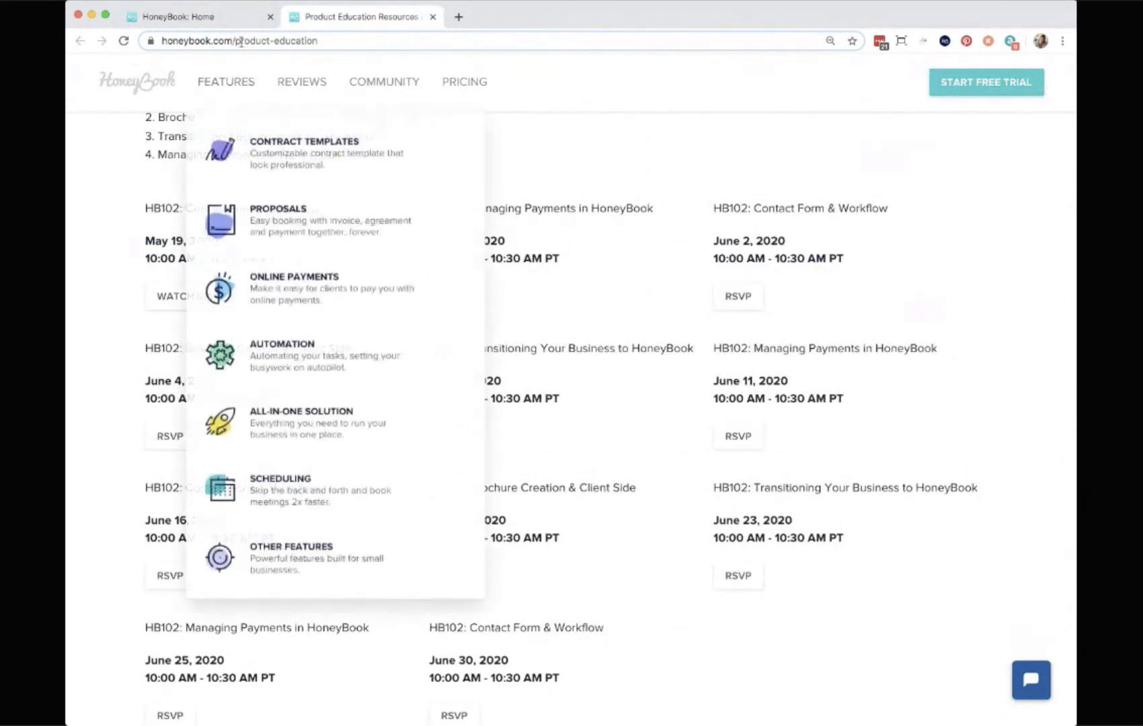
click(203, 19)
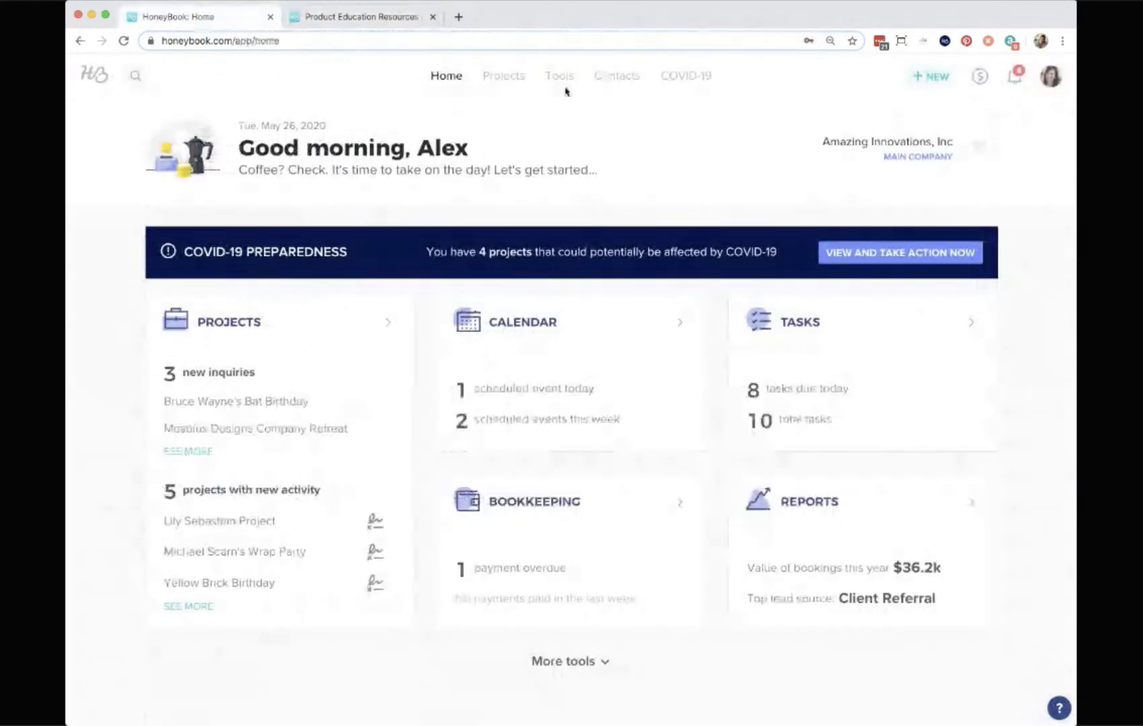
mouse_move(563, 86)
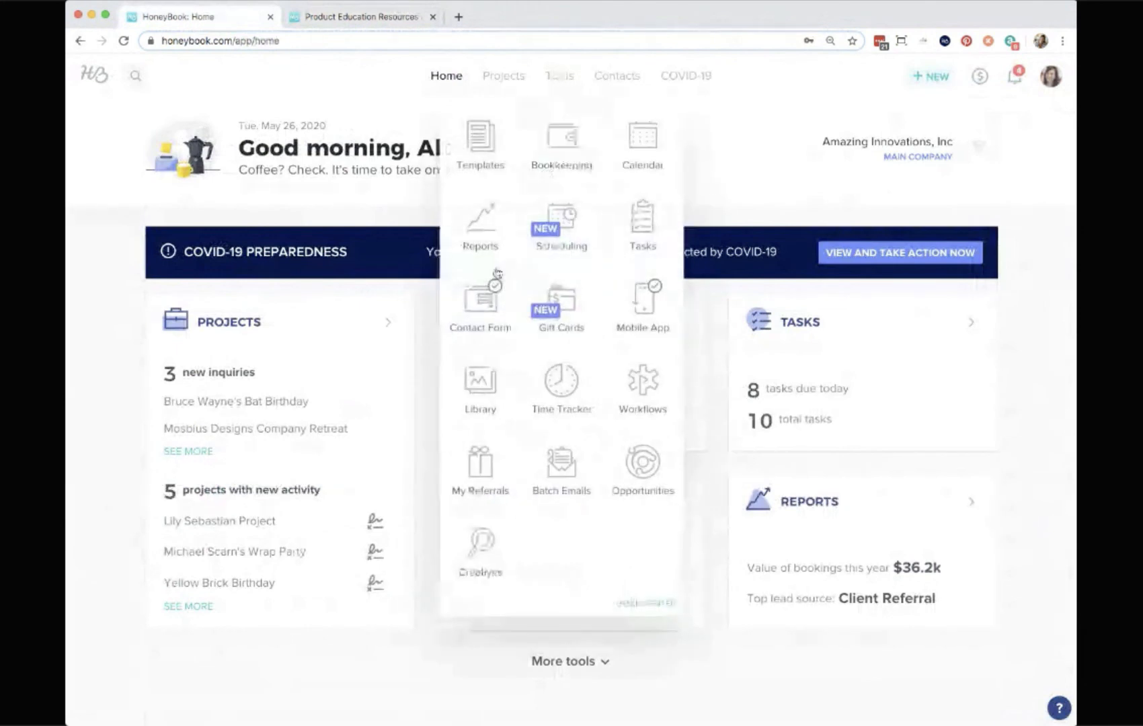
click(479, 300)
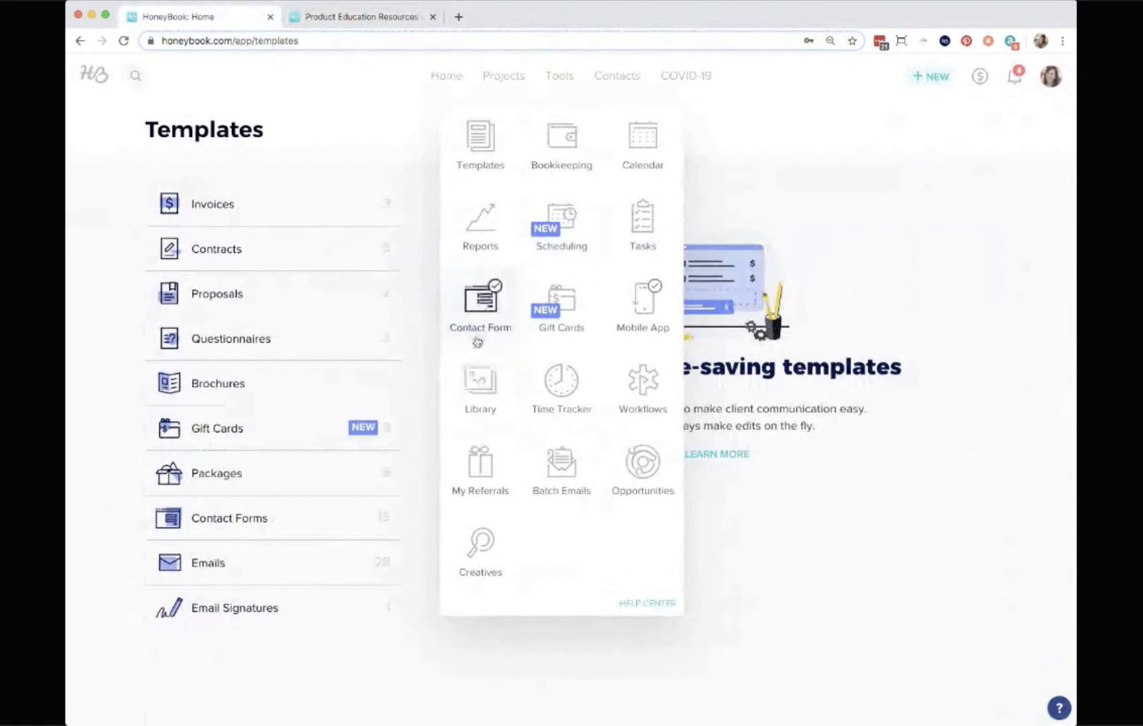
mouse_move(559, 76)
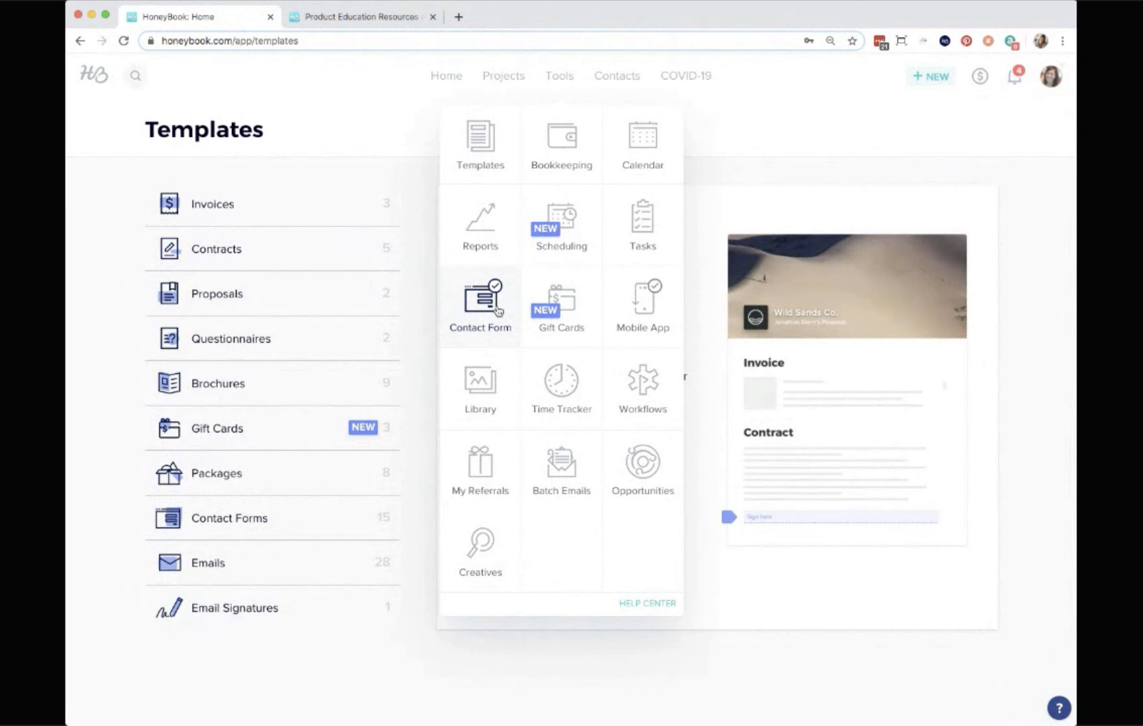
click(450, 78)
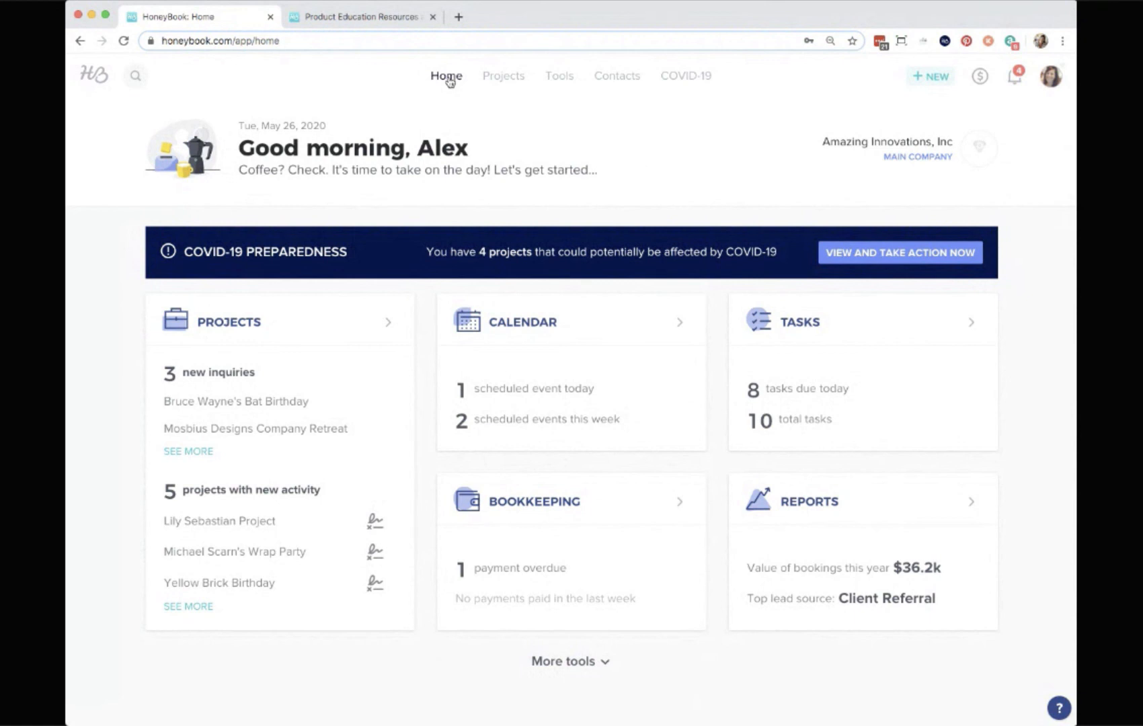
Open the help menu and its Message us option from the Home dashboard.
click(502, 78)
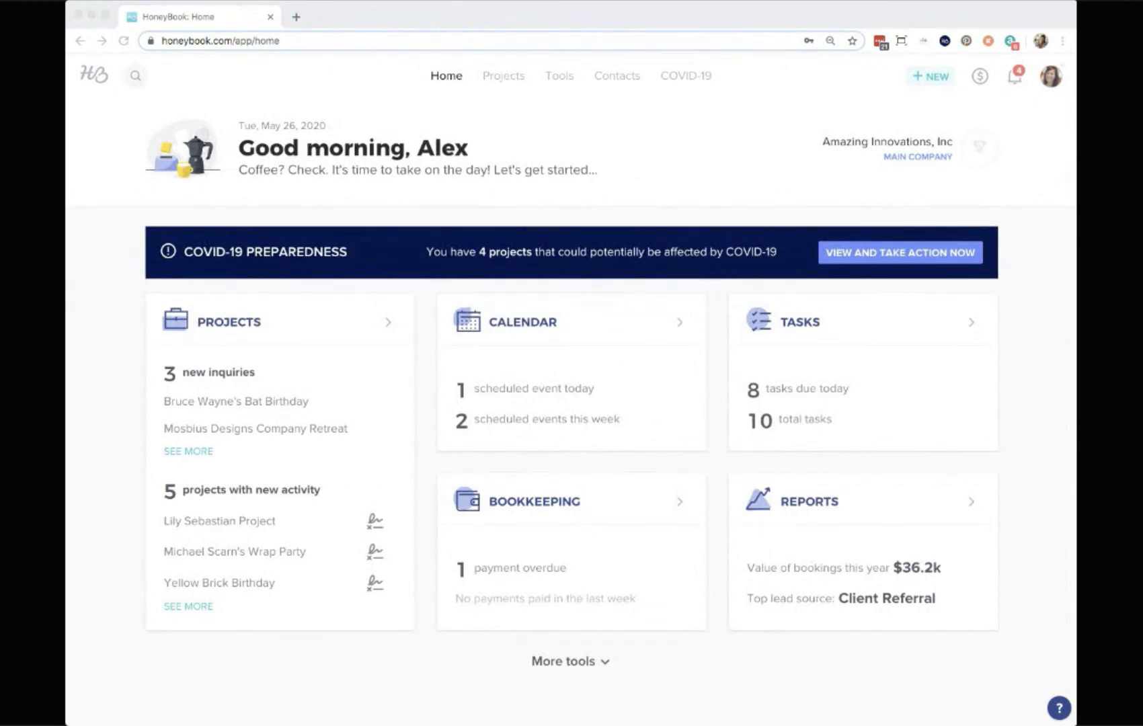
click(544, 109)
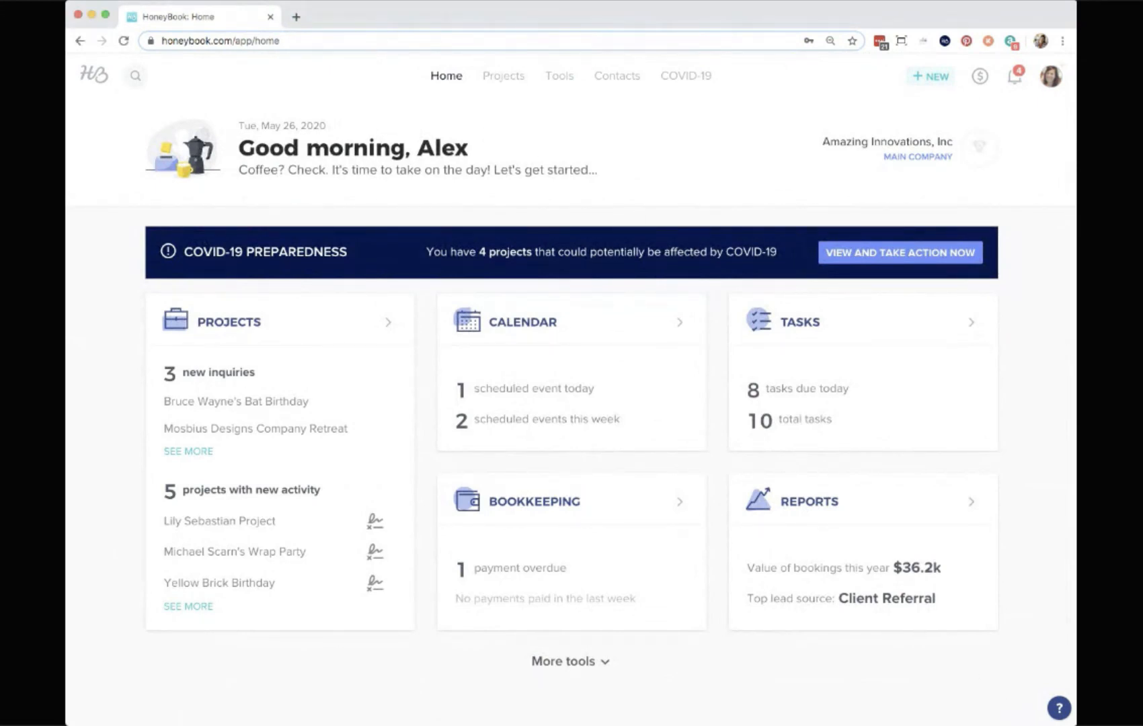
click(1057, 708)
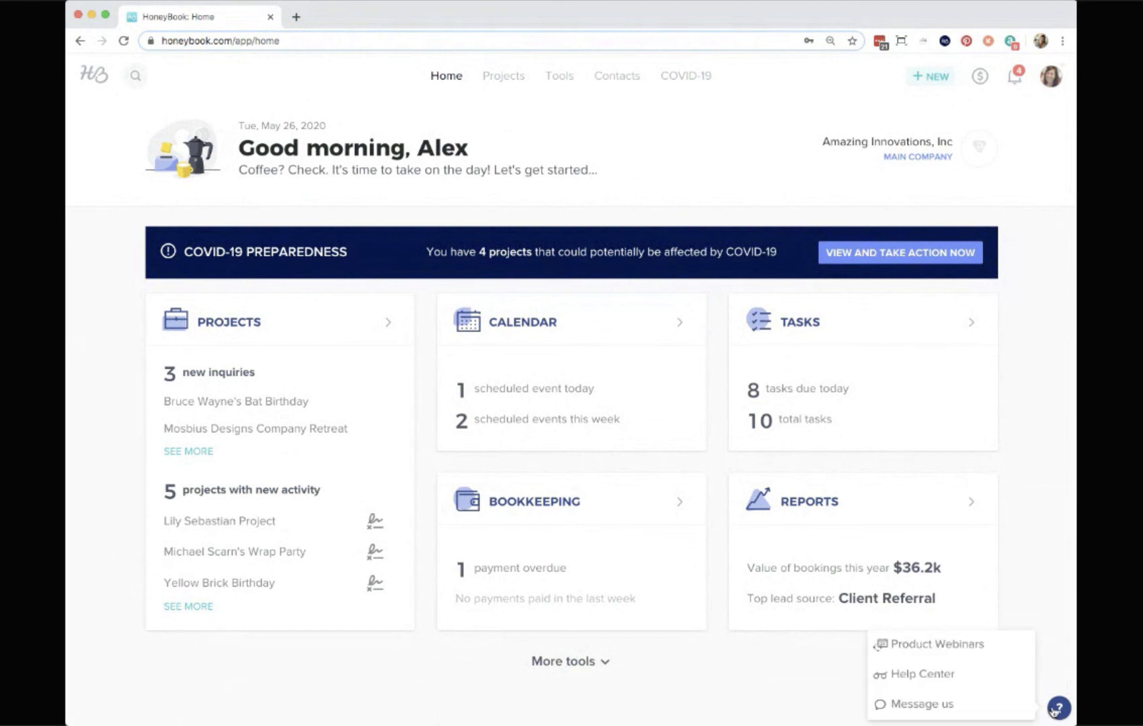
click(916, 706)
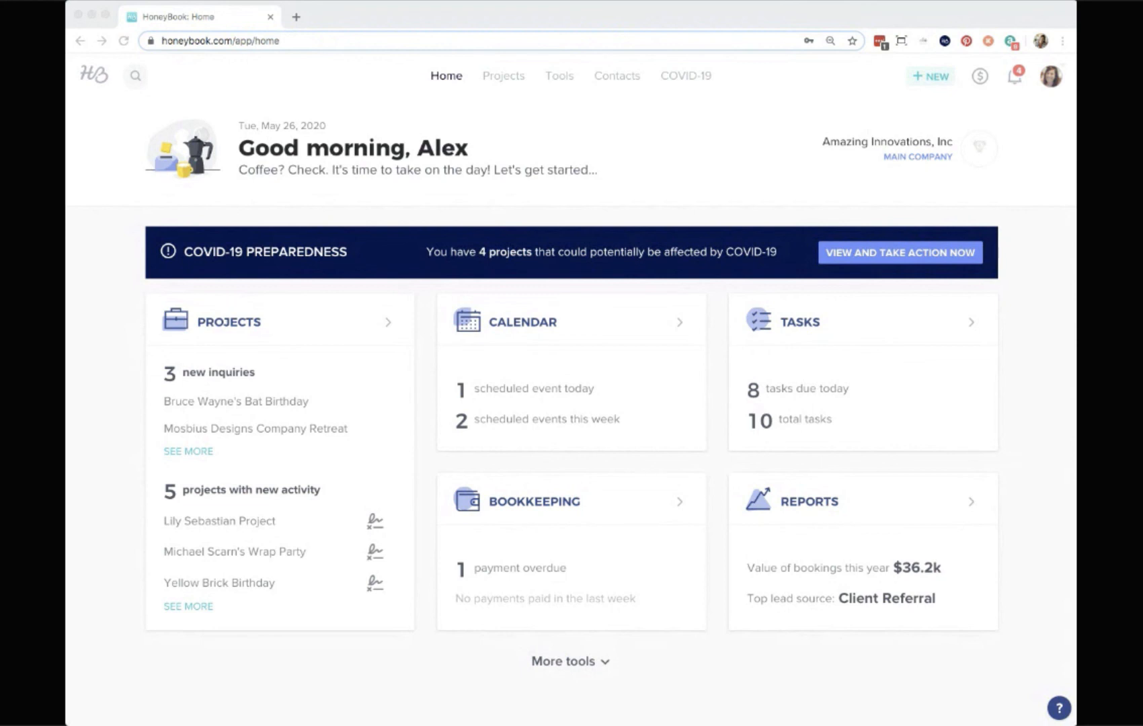
click(1059, 707)
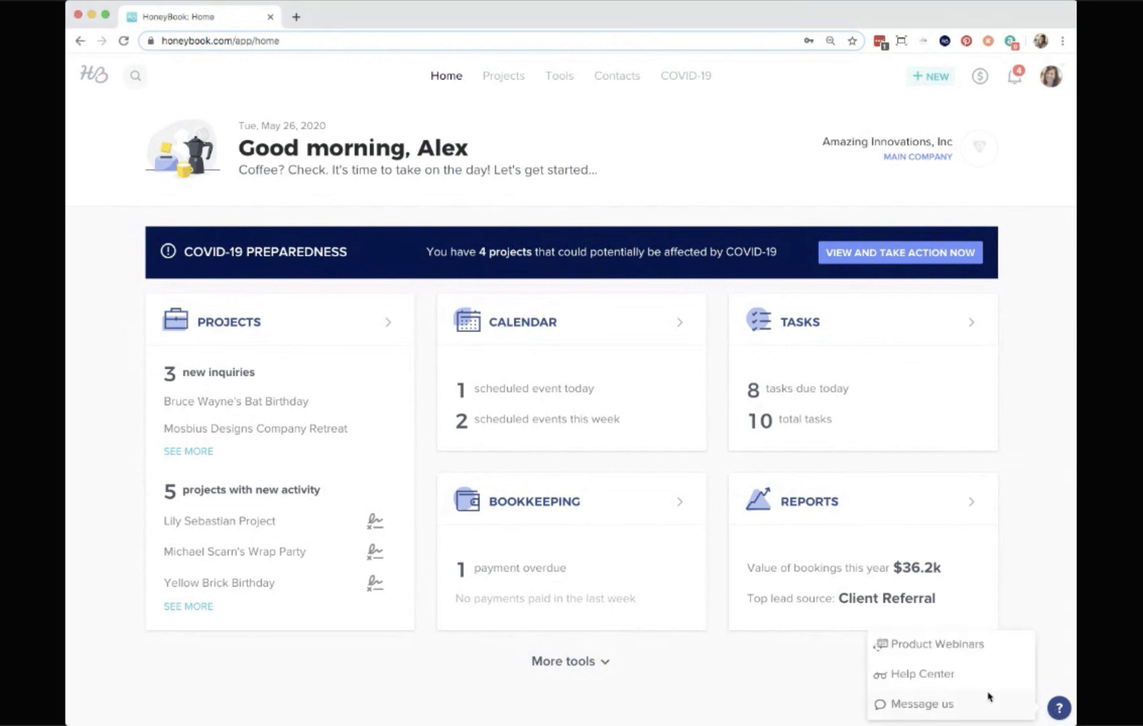